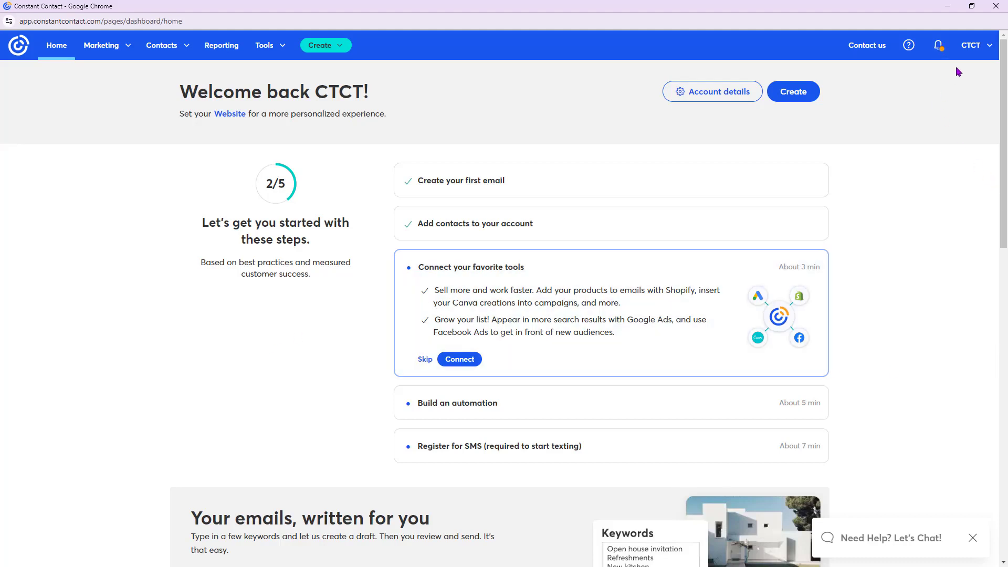
Step: Go to the My Account settings page from the account owner menu
left_click(971, 48)
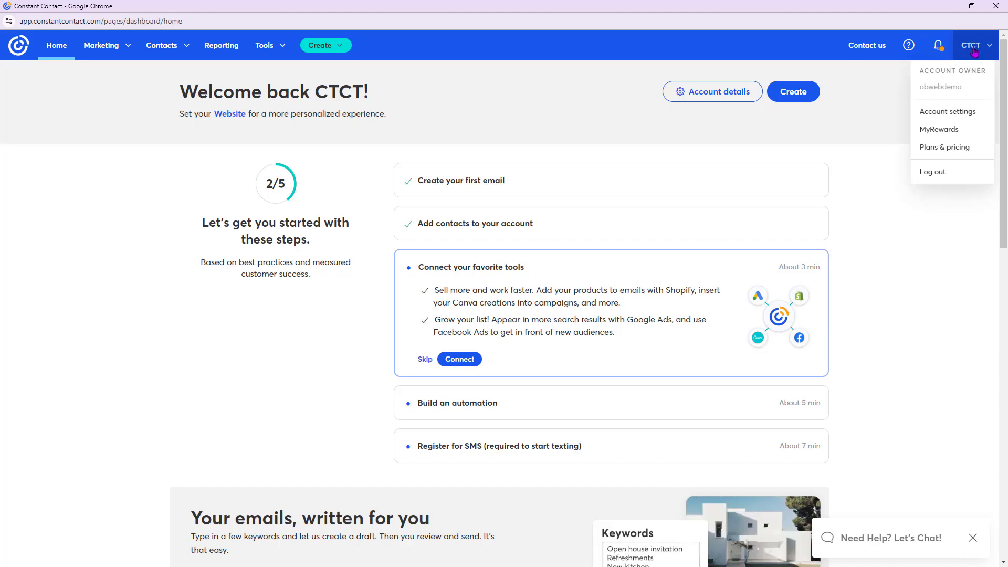
left_click(981, 116)
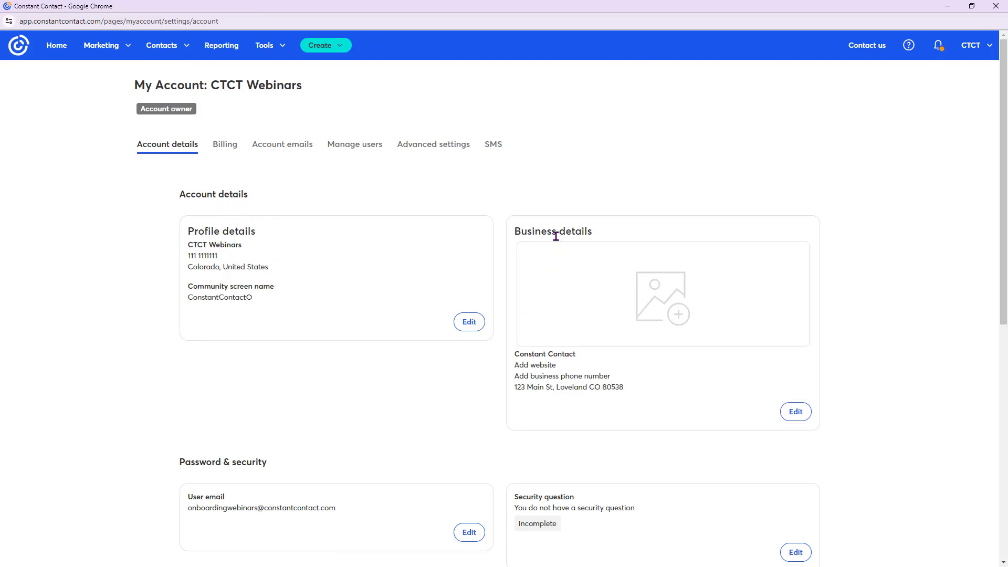
Step: In Profile details, replace the first name CTCT and the last name with the new owner's name
left_click(473, 325)
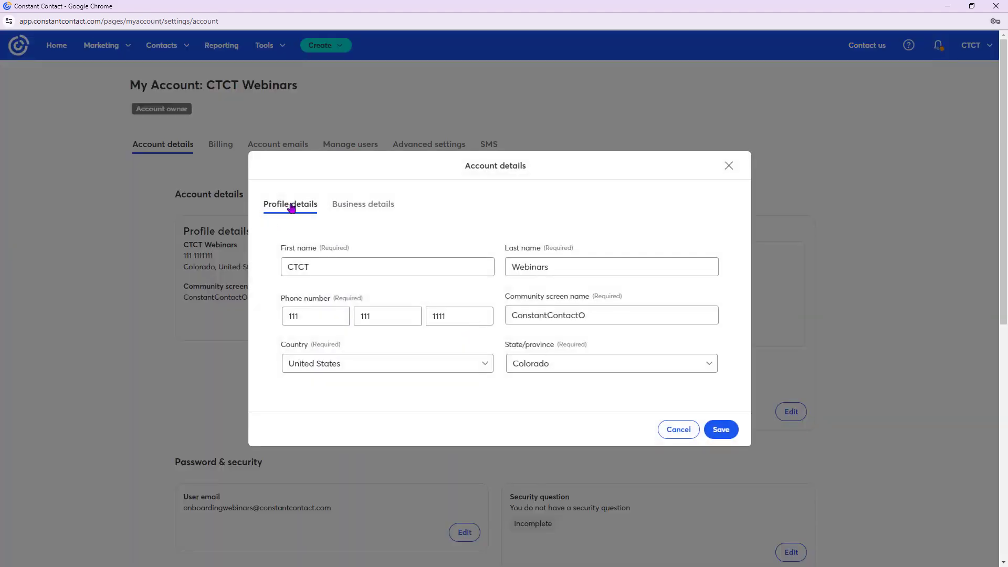
left_click(322, 268)
left_click(572, 270)
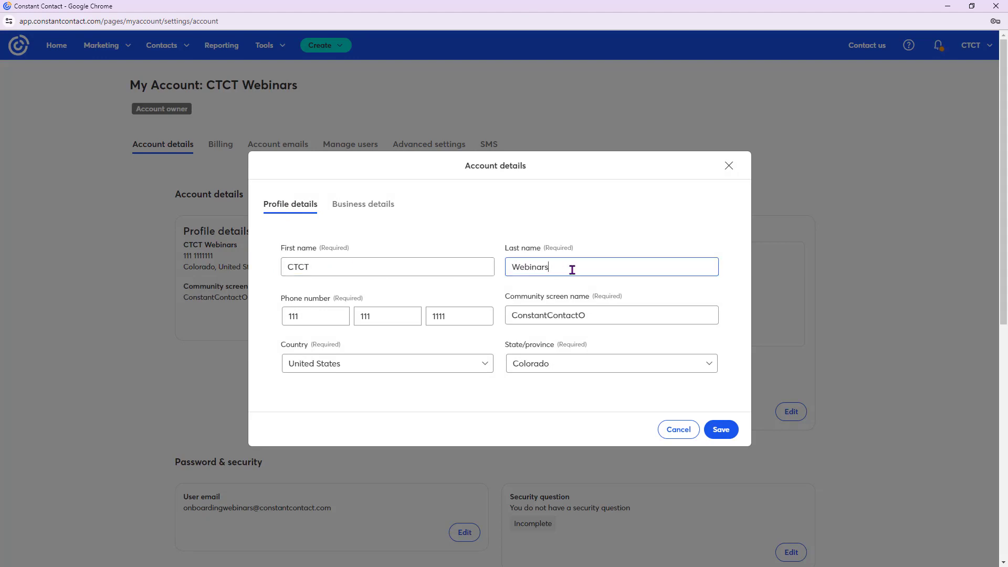
double_click(403, 276)
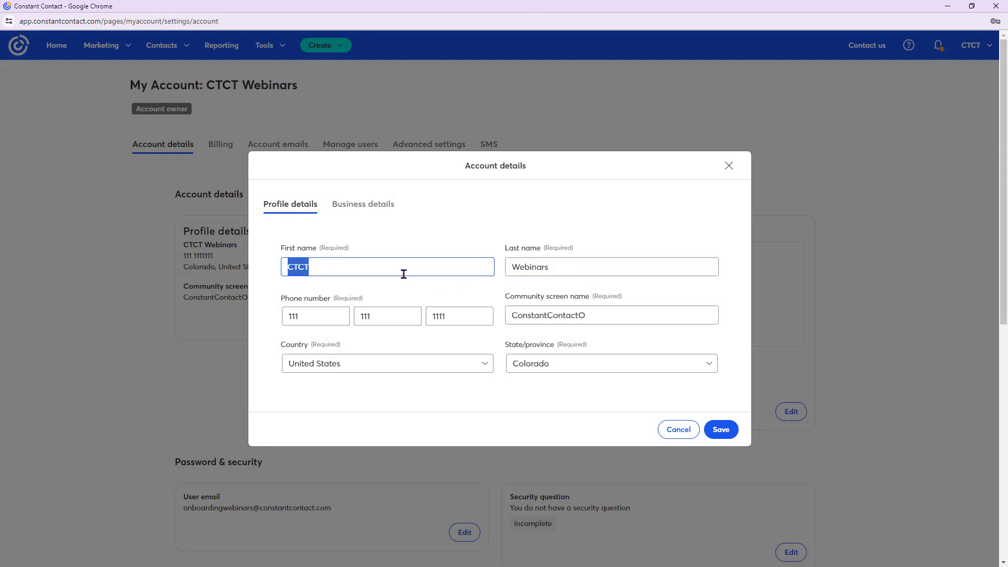
type("Jack")
key("Tab")
type("Smith")
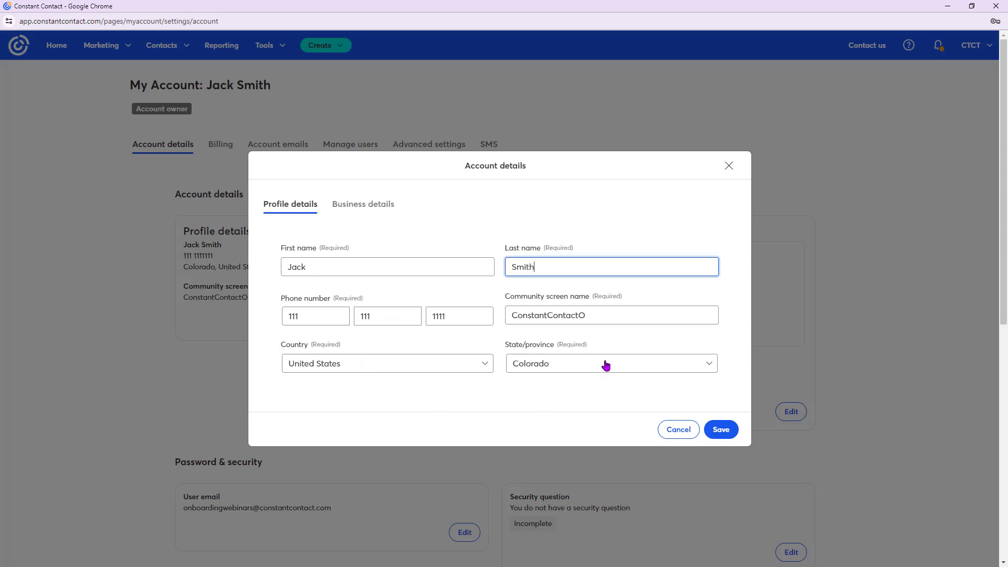
Step: Open the Business details editor and check the Barbecue Restaurant industry entry
left_click(351, 210)
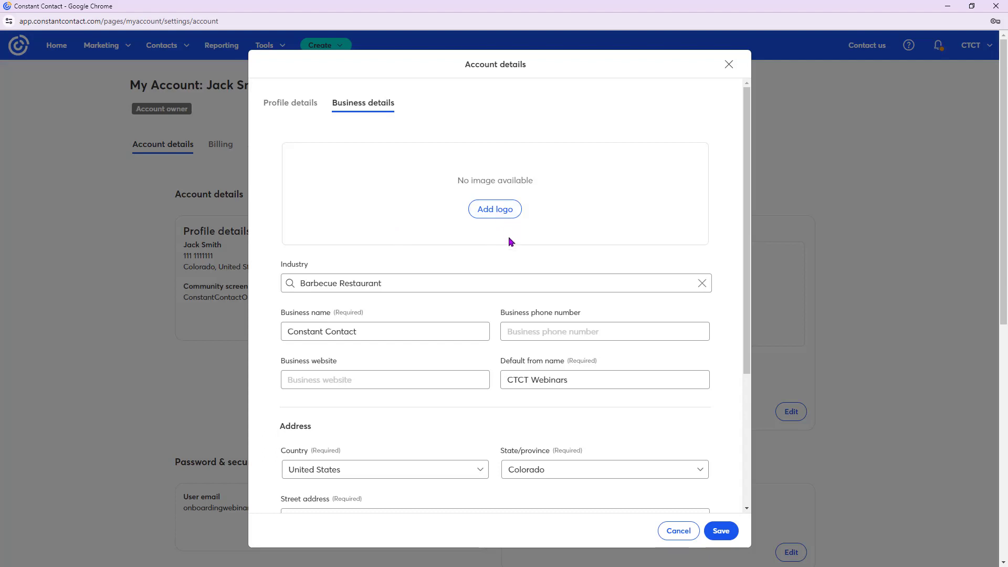
scroll(510, 243, "down", 1)
scroll(511, 243, "down", 2)
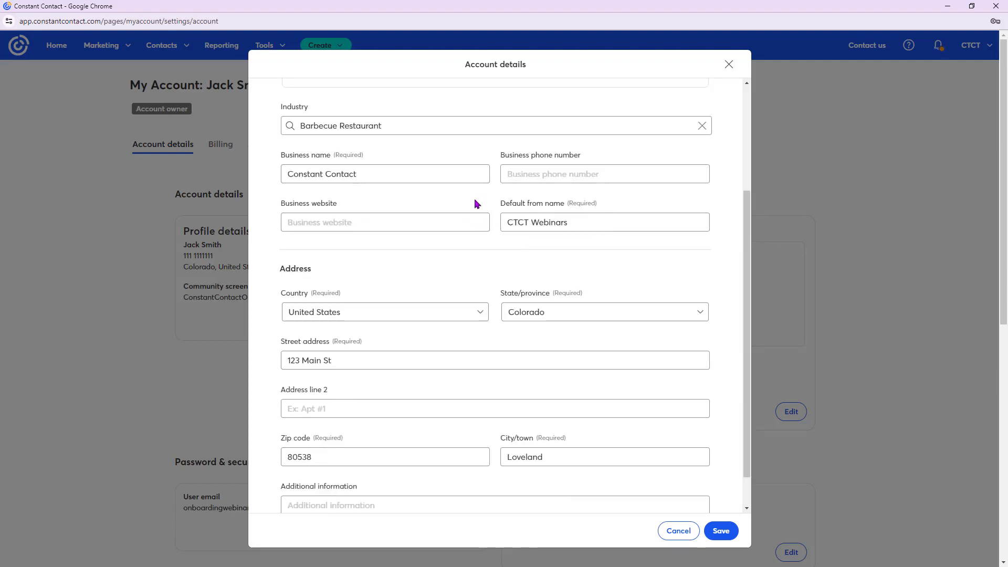
left_click(382, 131)
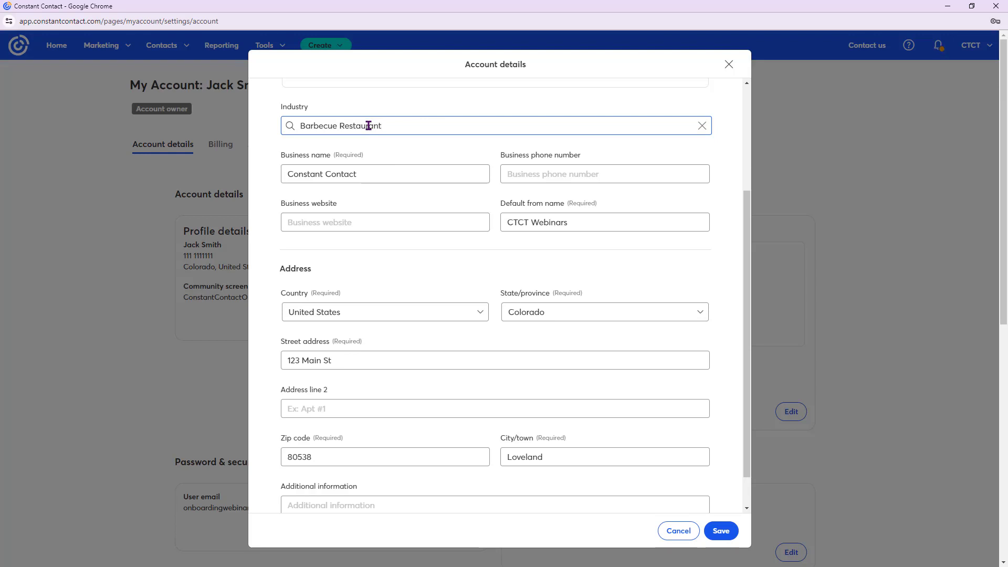
left_click(377, 178)
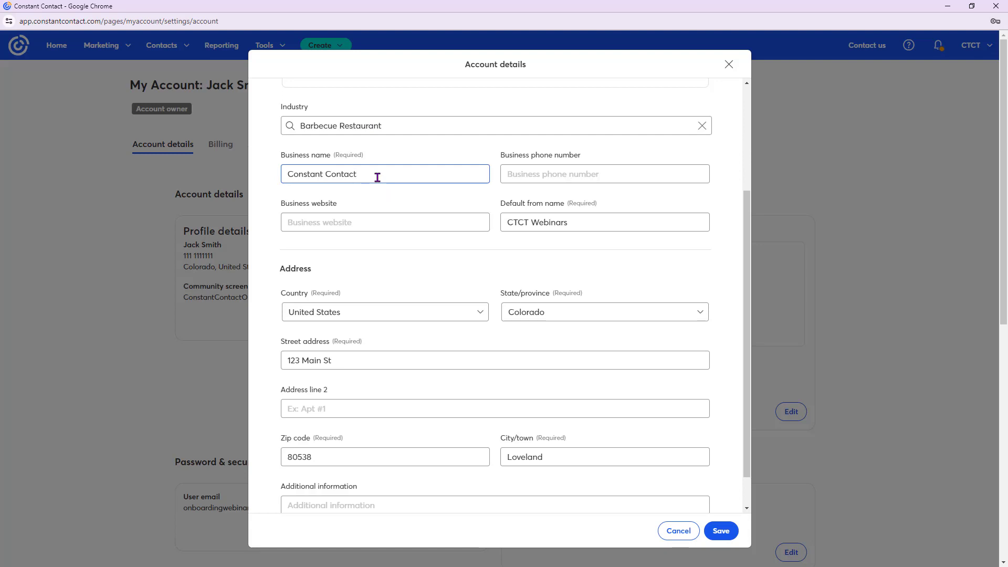
key("ctrl+a")
key("BackSpace")
type("Jack's Bac")
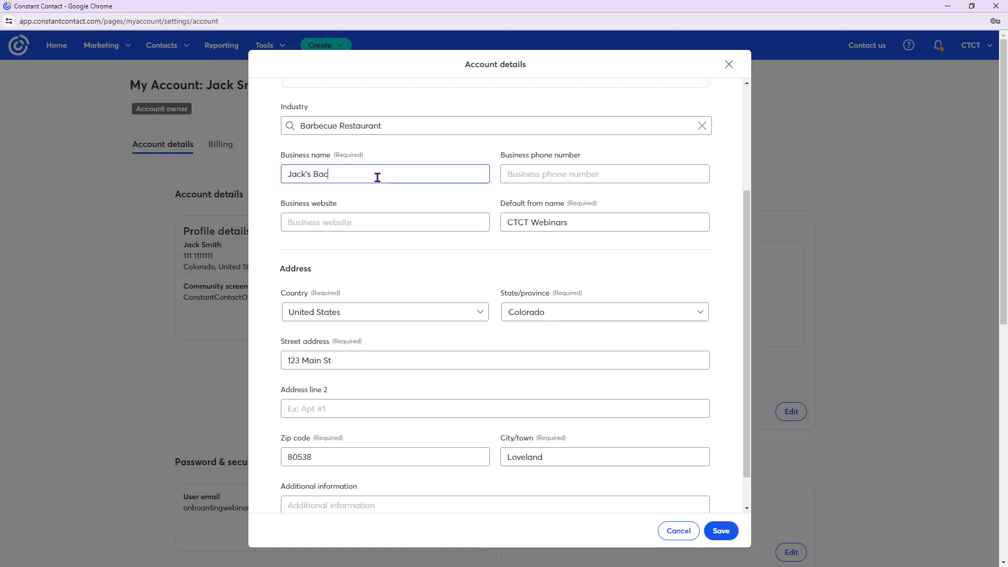
type("kyard BBQ")
left_click(528, 182)
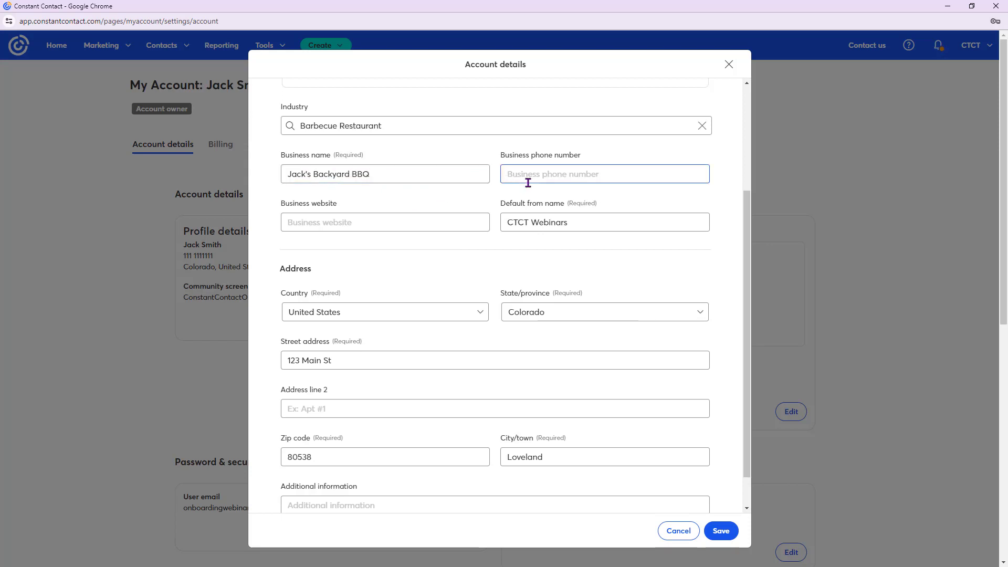
type("1111111")
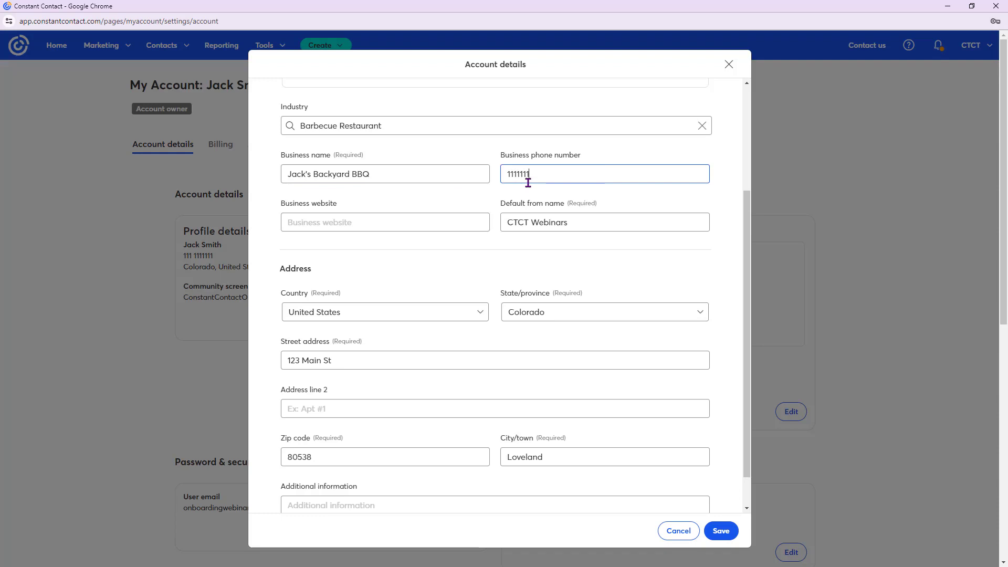
type("111")
left_click(325, 222)
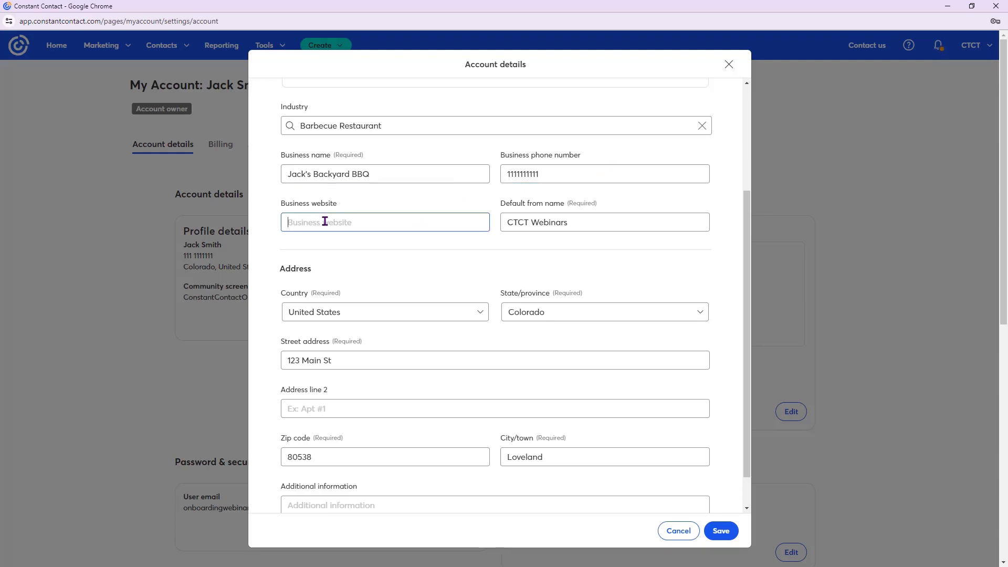
type("www.jacksbbq.com")
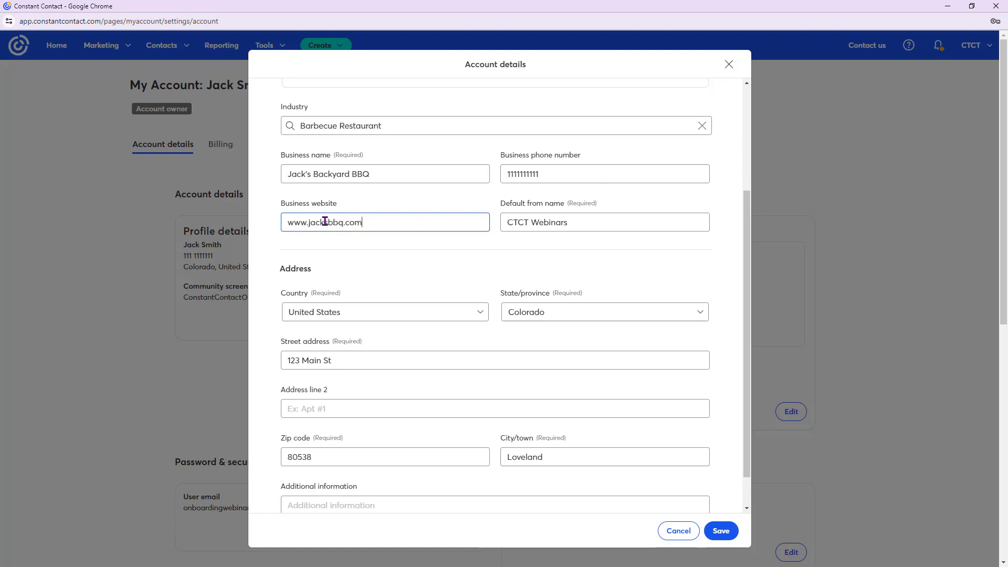
Step: Replace the default from name CTCT Webinars with Jack's Backyard BBQ
left_click_drag(580, 221, 474, 225)
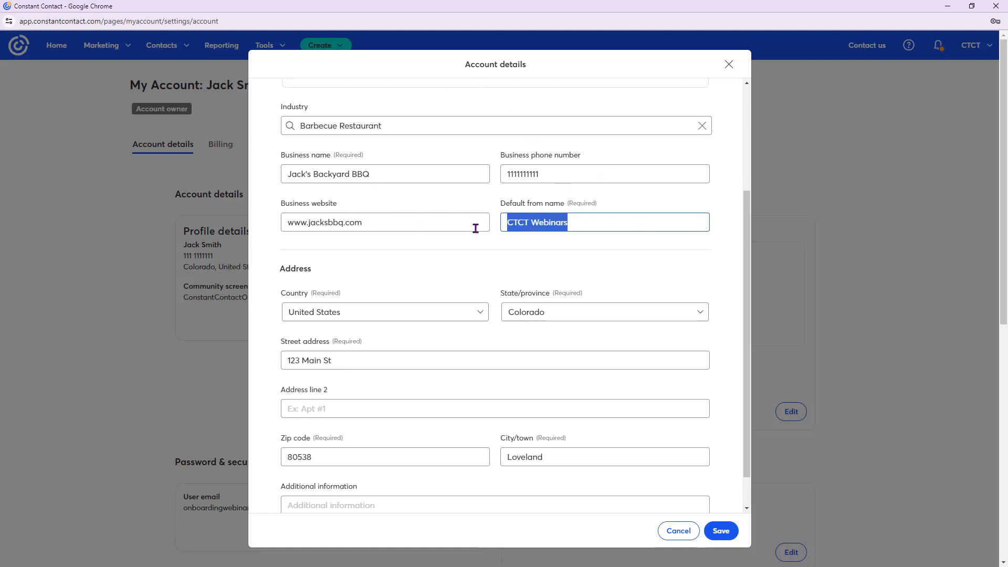
key("BackSpace")
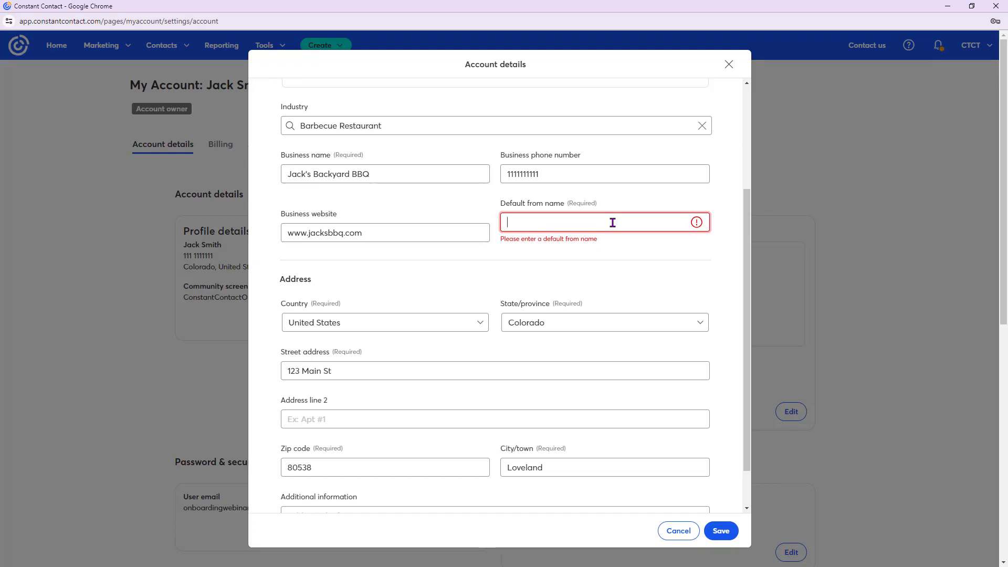
type("Jack")
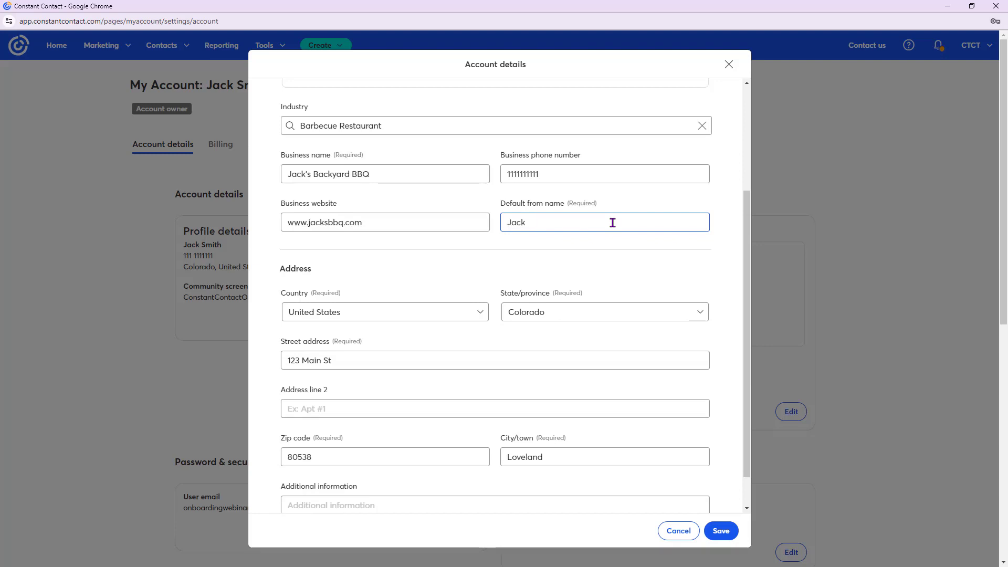
type("s's Backyard BBQ")
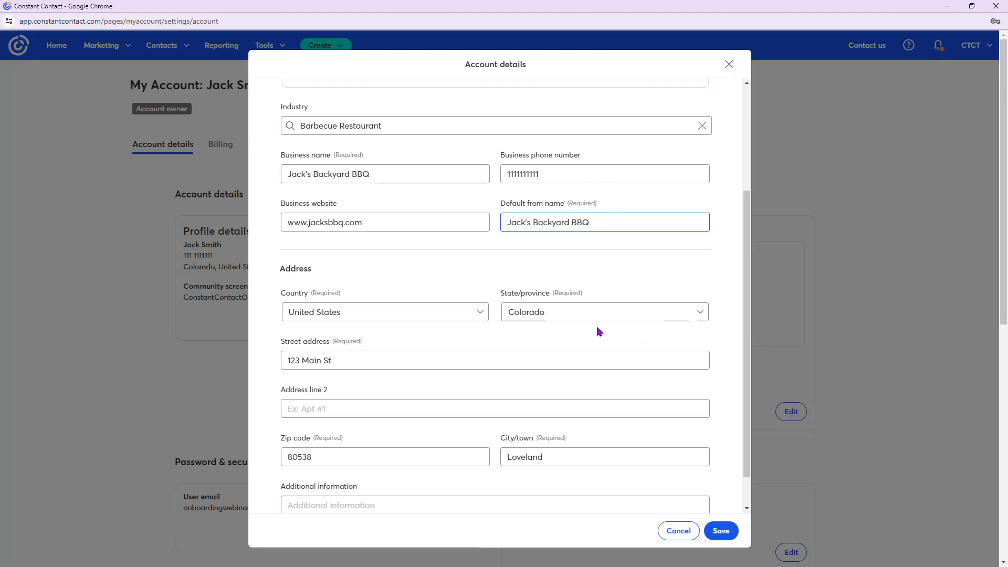
scroll(495, 288, "down", 1)
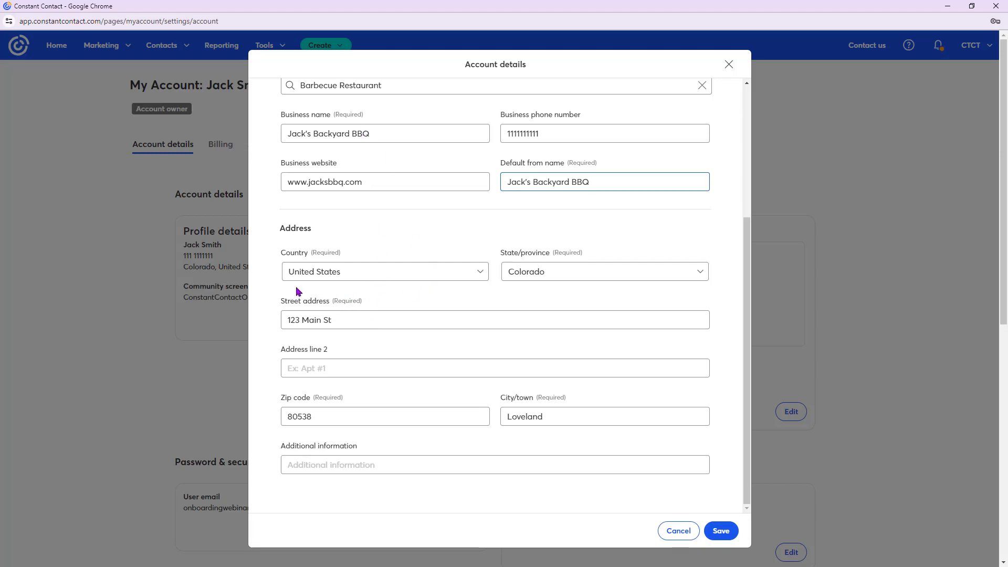
Step: Check the street address, zip code and Loveland city fields, then save the account details
left_click(307, 328)
left_click(326, 367)
left_click(342, 420)
left_click(570, 416)
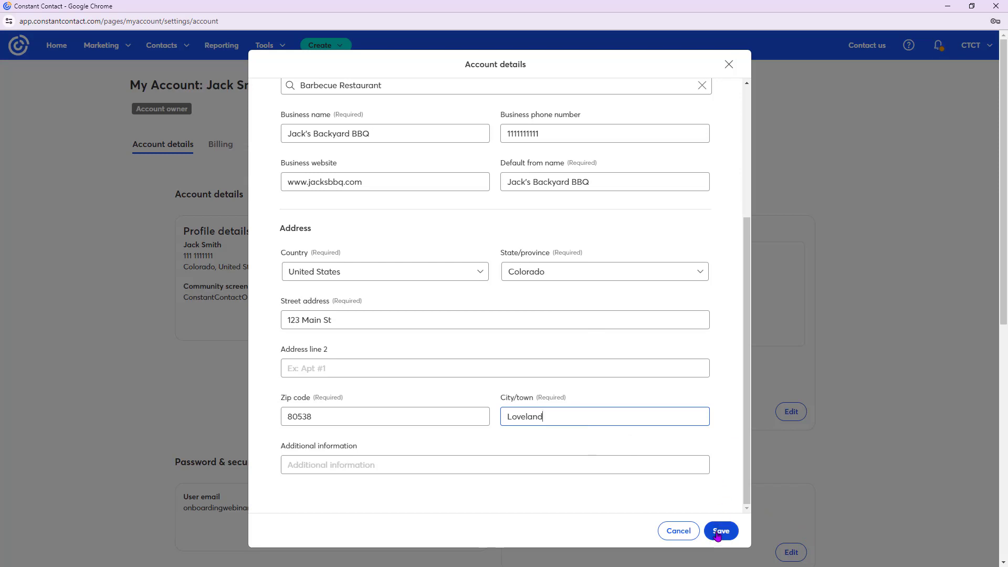
left_click(717, 532)
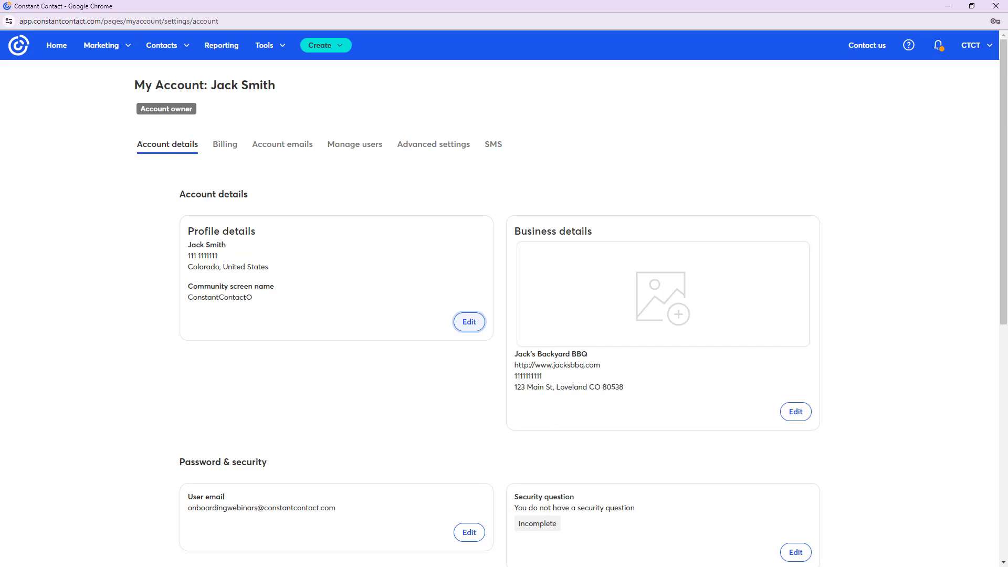
Step: Go to the BrandKit page through the Tools menu
left_click(268, 48)
left_click(270, 51)
left_click(281, 51)
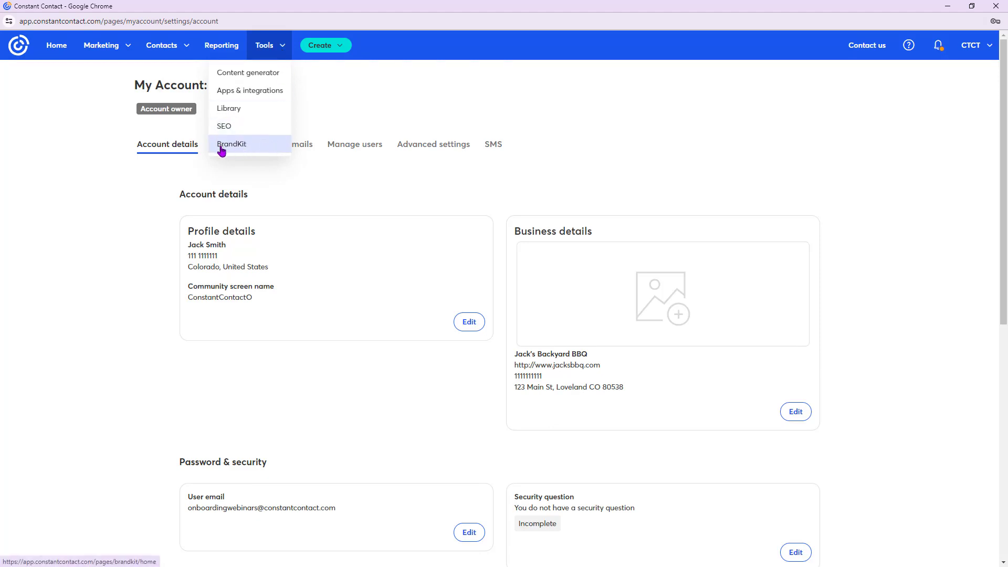
left_click(267, 150)
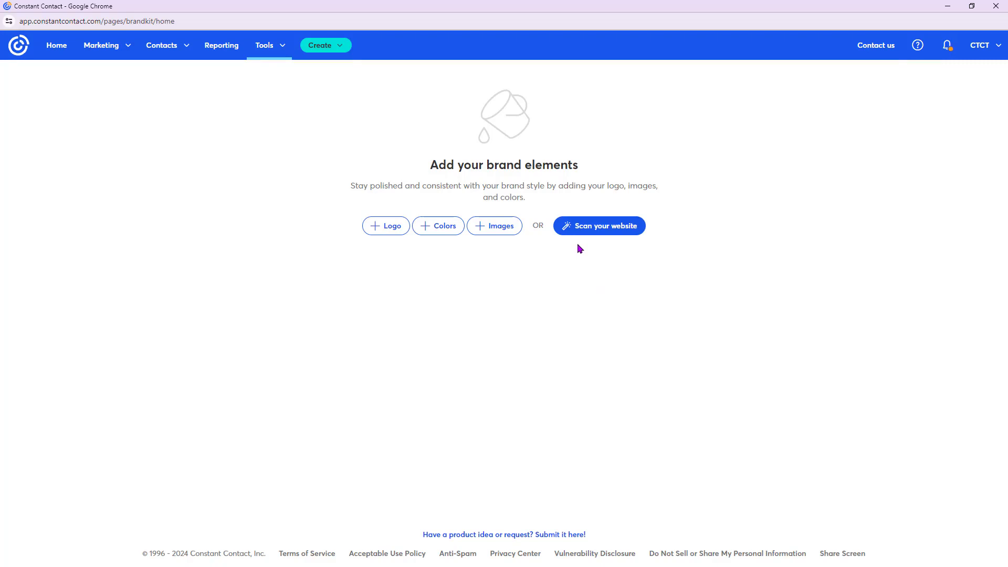
Step: Paste the lp.constantcontactpages.com landing page URL into Scan your website and start scanning for branding
left_click(625, 227)
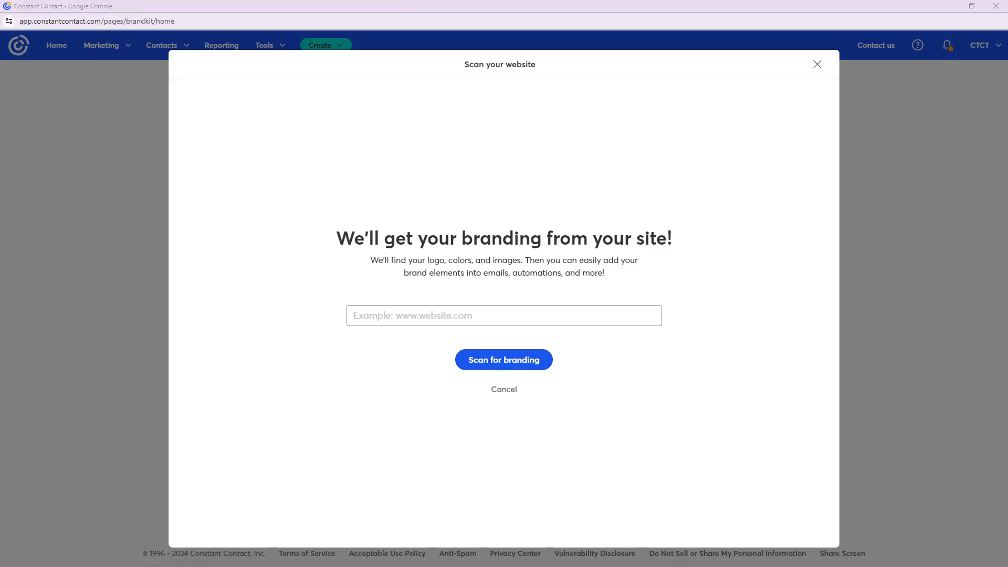
left_click(446, 314)
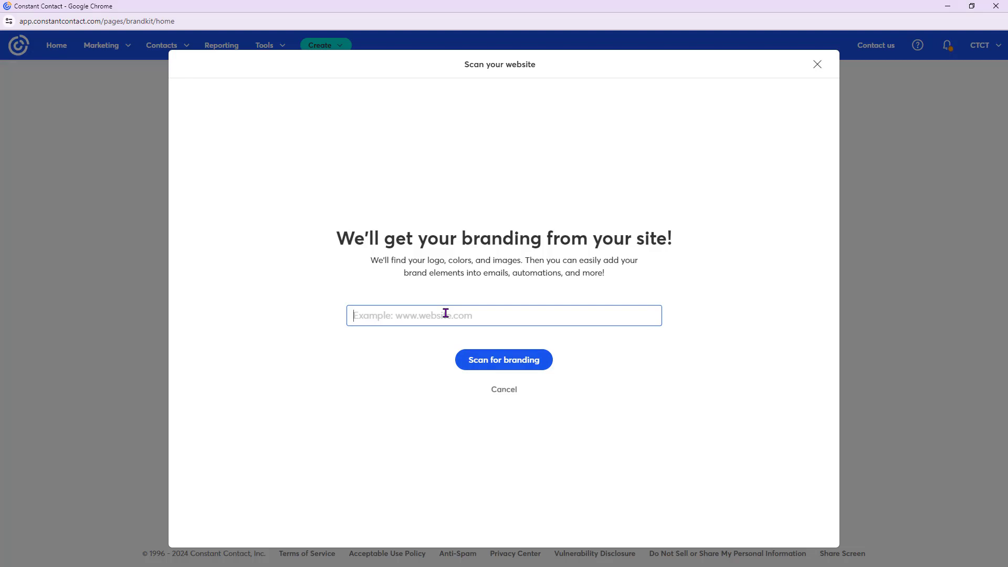
type("https://lp.constantcontactpages.com/cu/INeO40x")
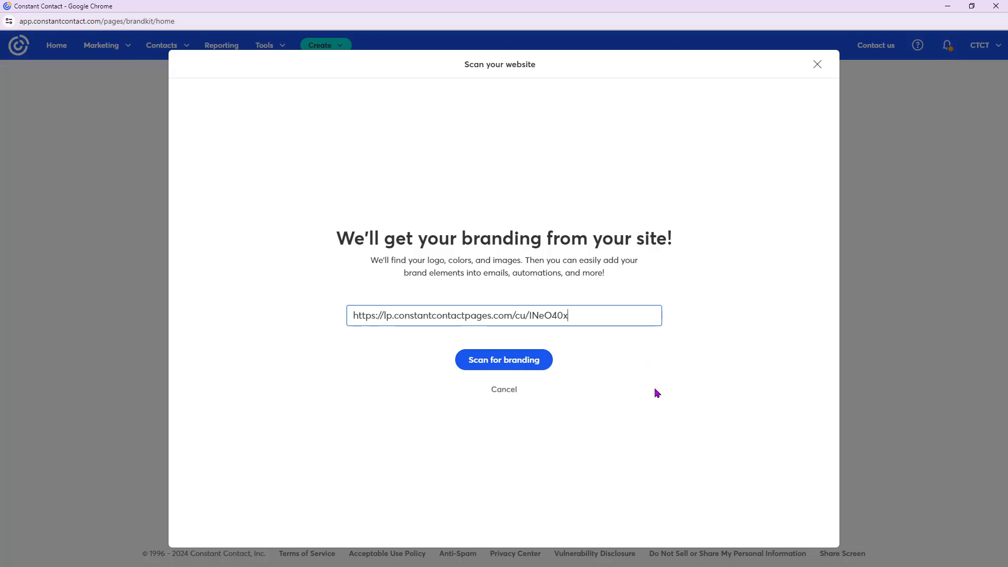
left_click(493, 367)
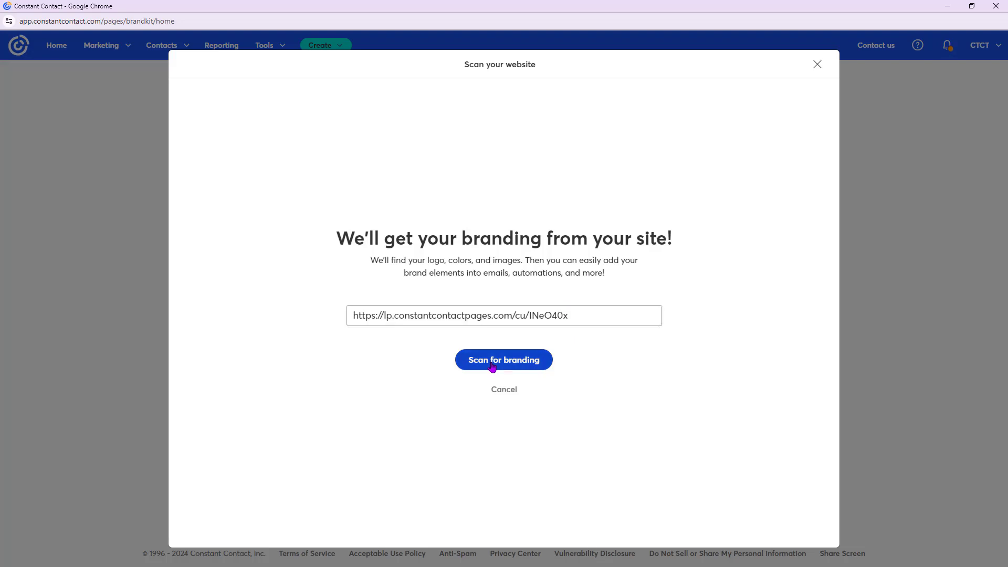
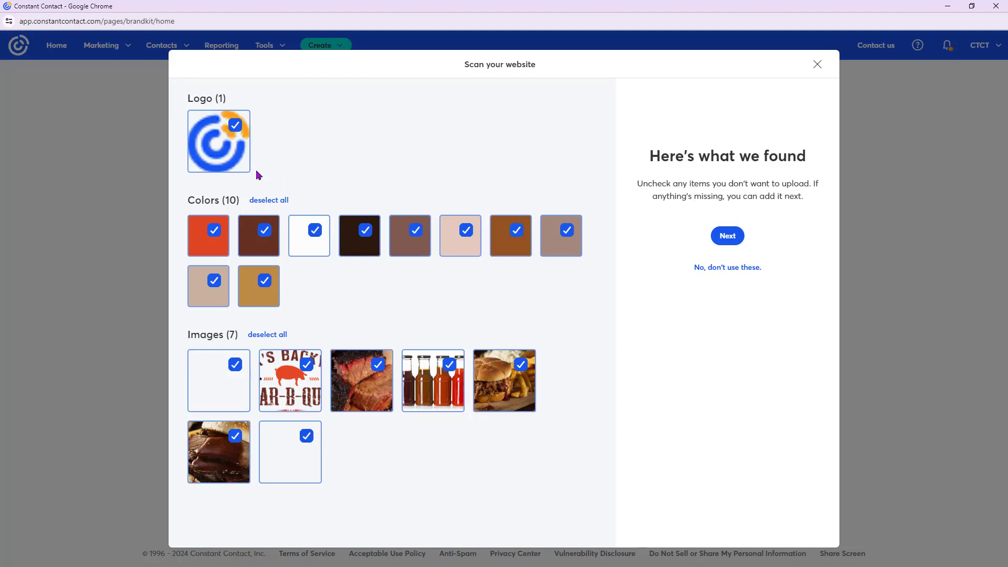
Step: Exclude the logo, five colours (pink, orange-brown, mauve, beige, gold) and both blank images from the scan
left_click(234, 128)
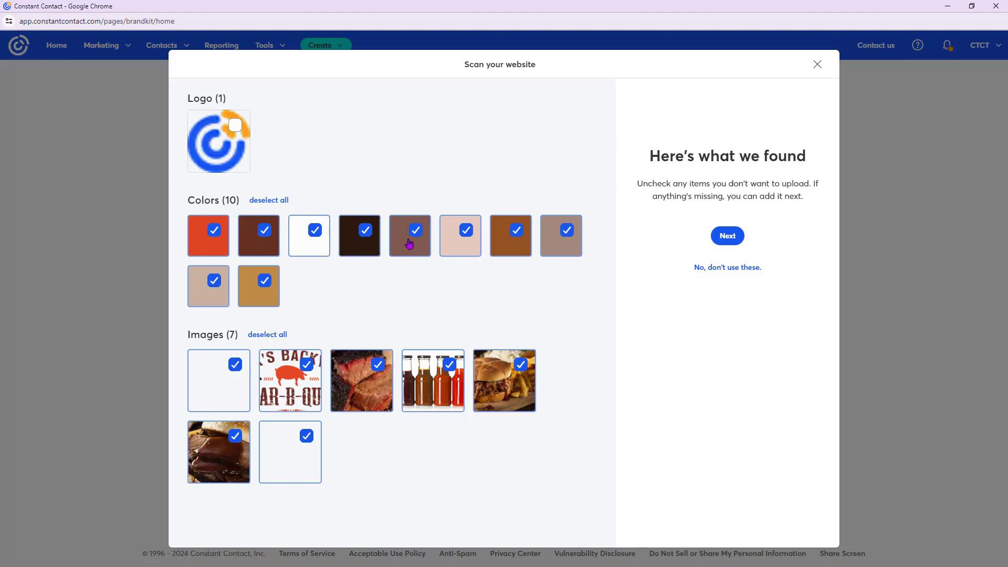
left_click(463, 232)
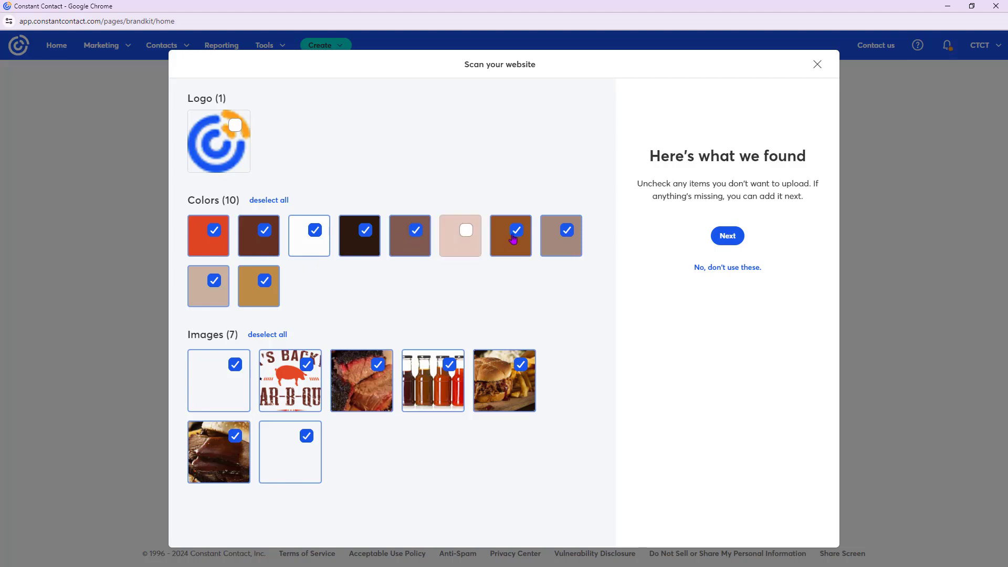
double_click(520, 234)
left_click(564, 234)
left_click(512, 233)
left_click(212, 282)
left_click(212, 282)
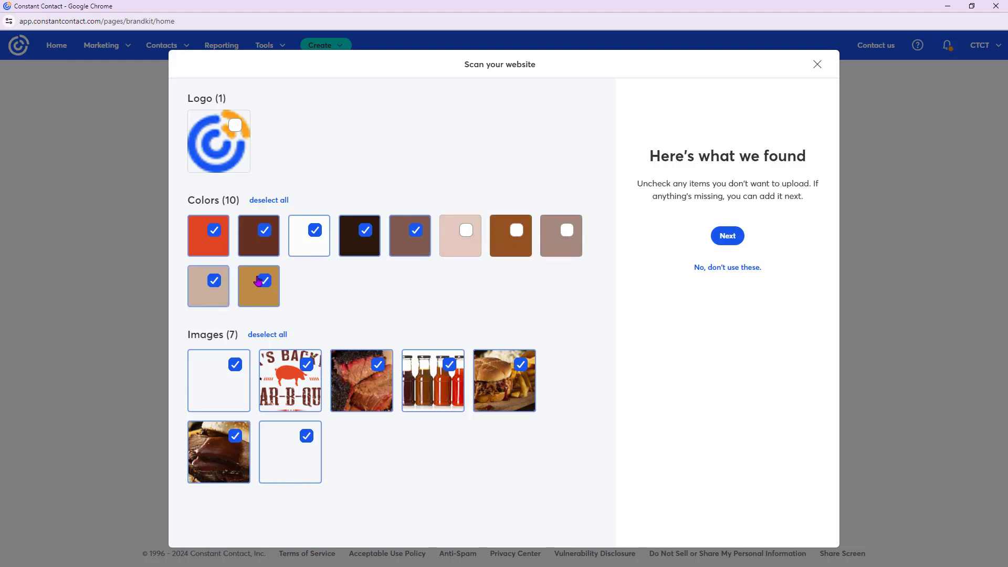
left_click(266, 285)
left_click(213, 282)
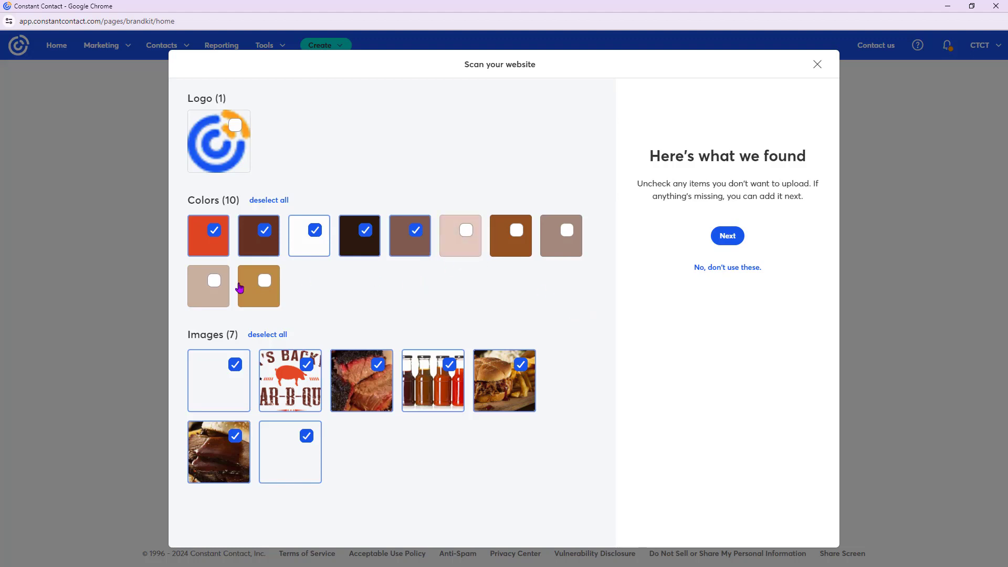
left_click(234, 364)
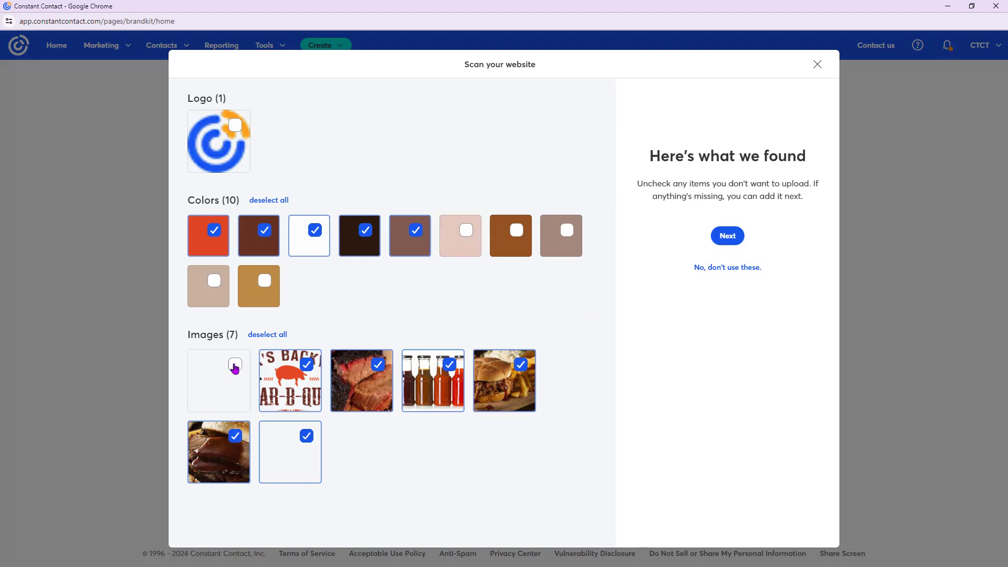
left_click(308, 436)
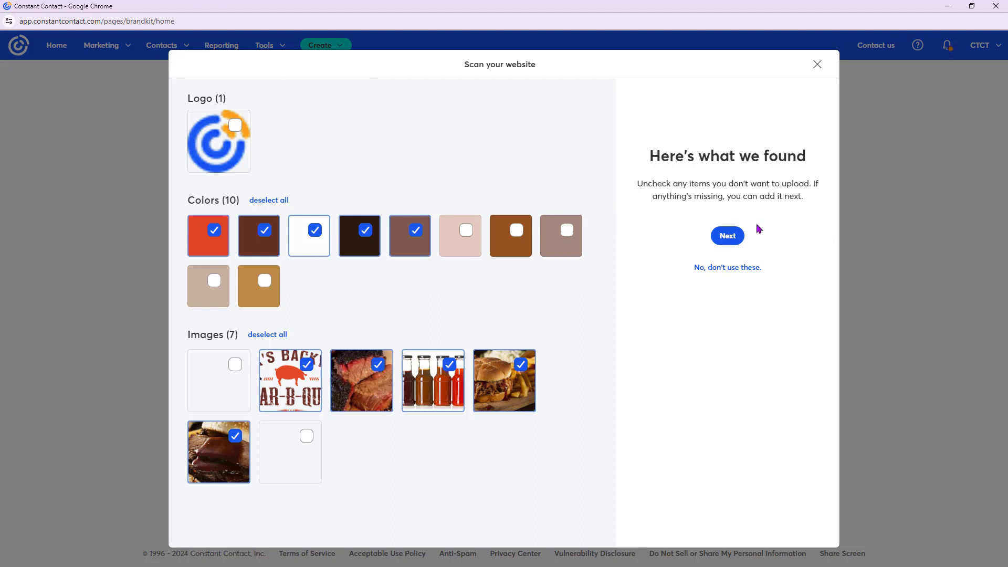
Step: Keep the remaining scanned elements and insert the Jack's Backyard Bar-B-Que library image as the logo
left_click(725, 238)
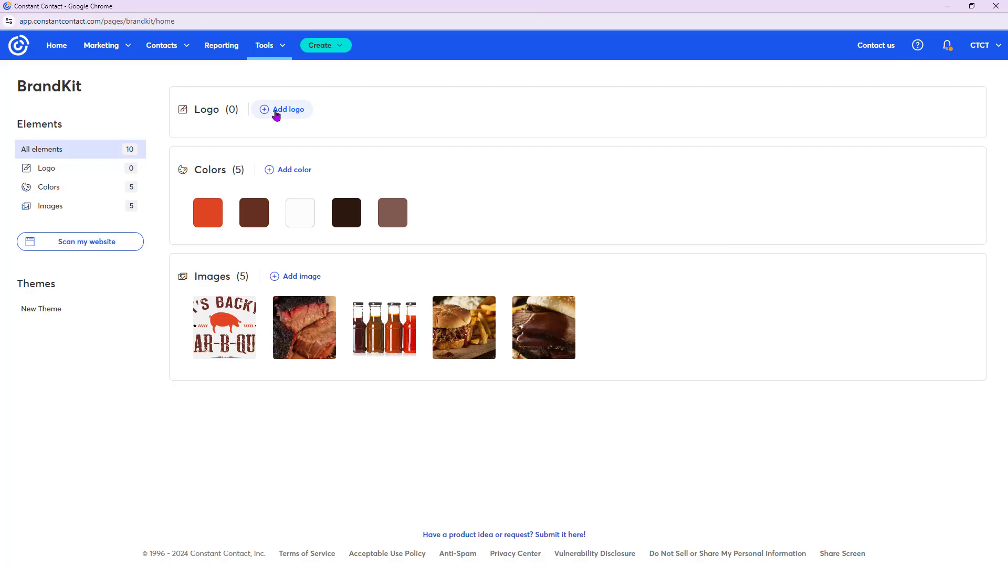
left_click(265, 113)
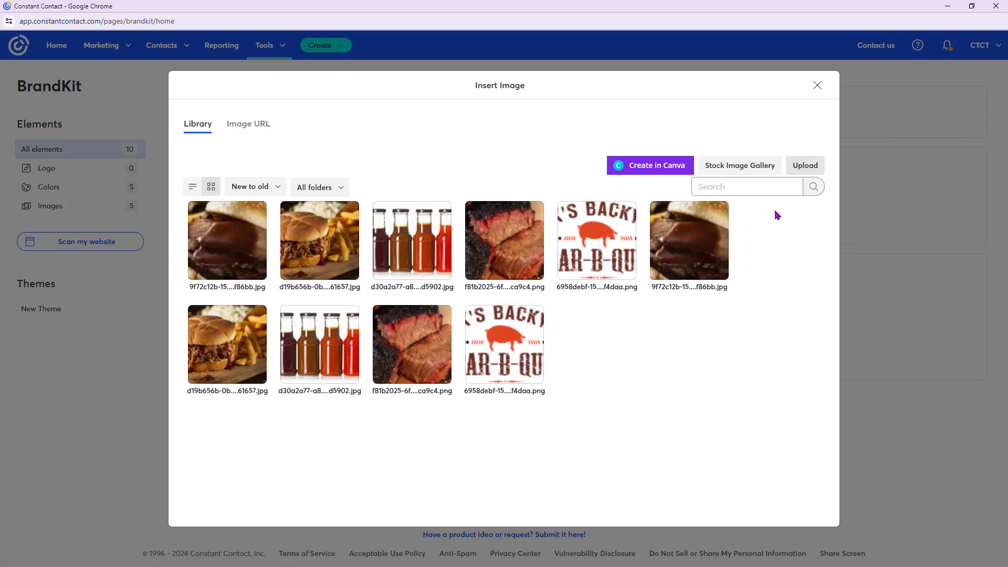
mouse_move(601, 266)
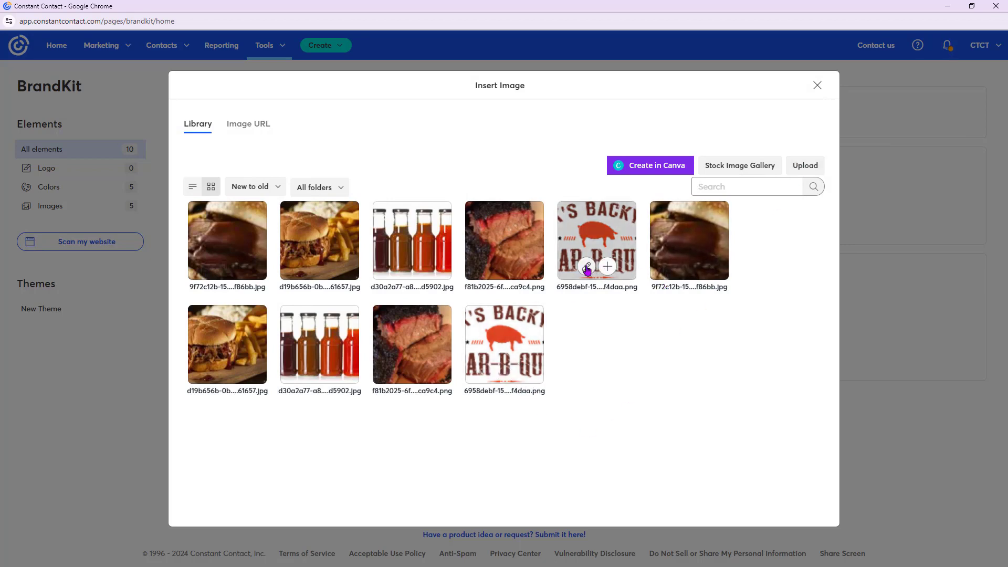
left_click(596, 237)
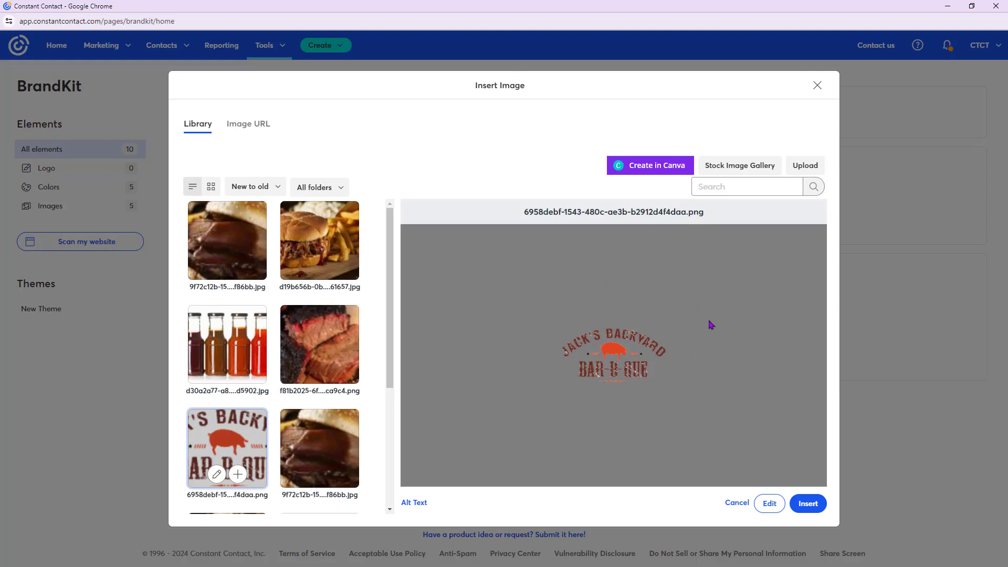
left_click(806, 505)
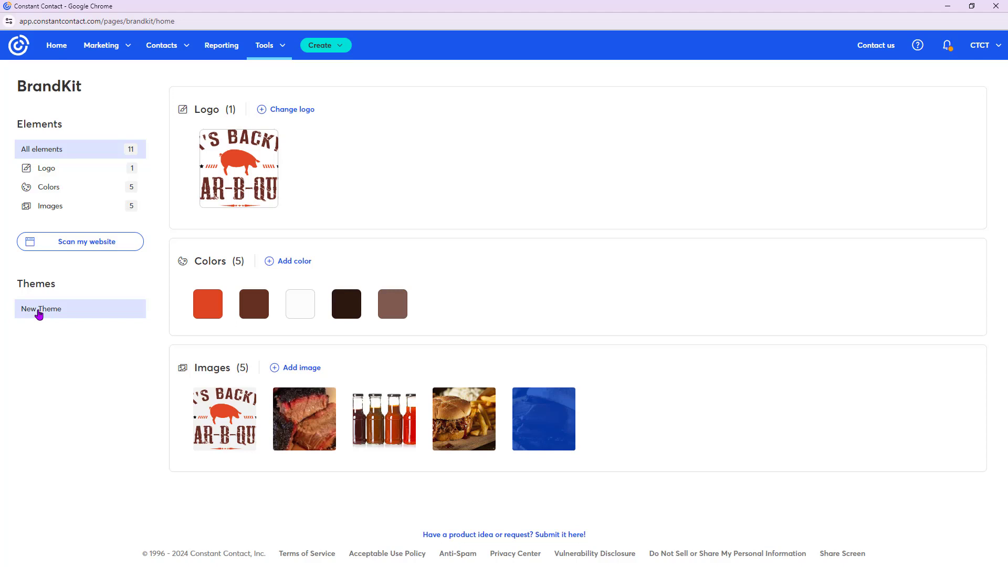
Step: Open the New Theme and view its outer background colour choices without changing them
left_click(39, 314)
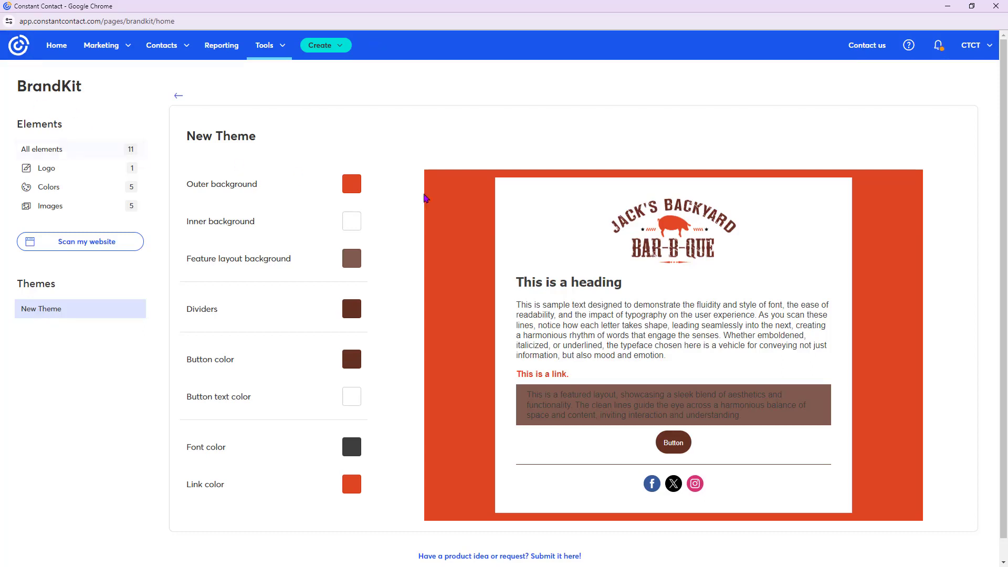
left_click(349, 187)
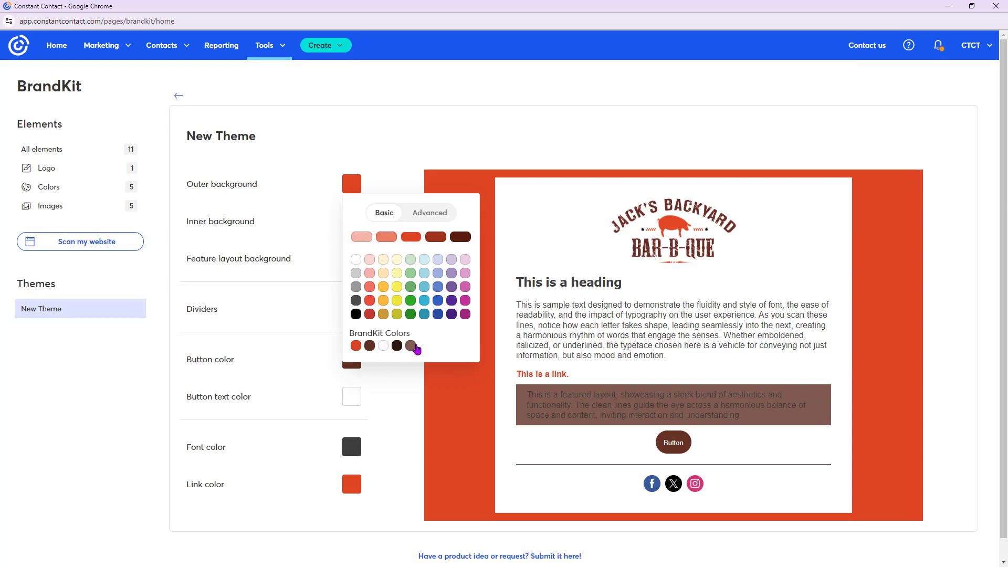
left_click(353, 189)
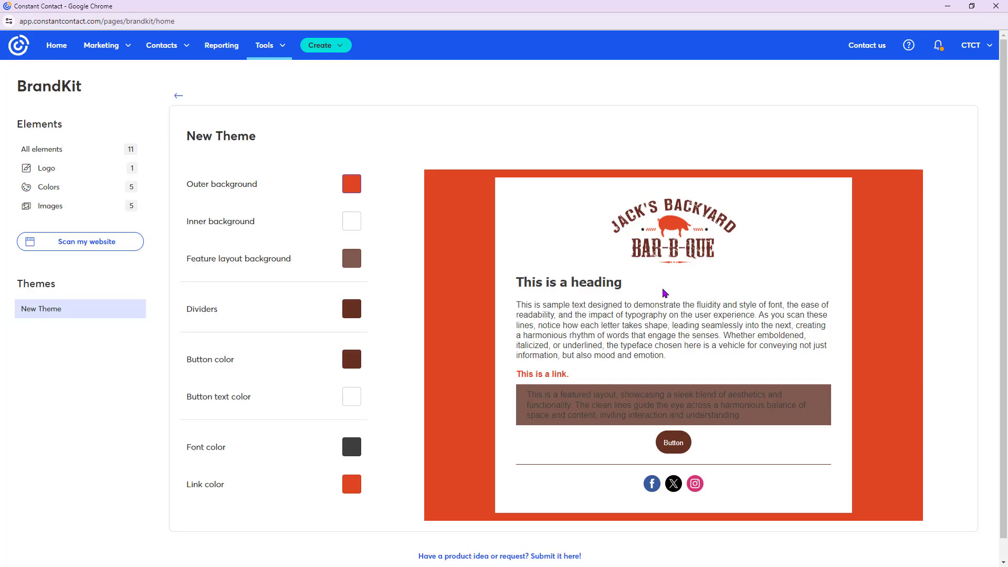
Step: Go from the brand kit to Contacts > All contacts and start adding contacts
left_click(179, 97)
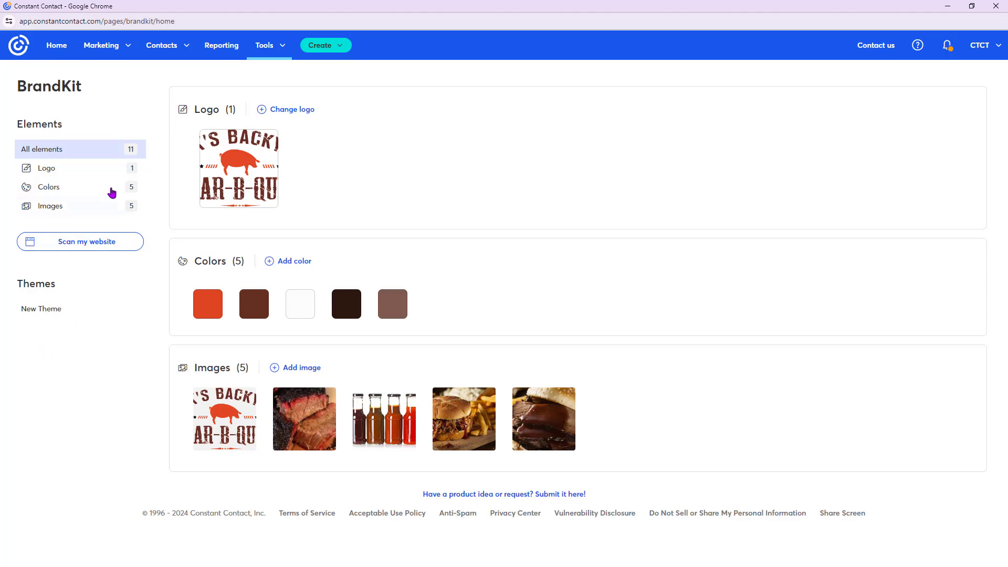
left_click(160, 53)
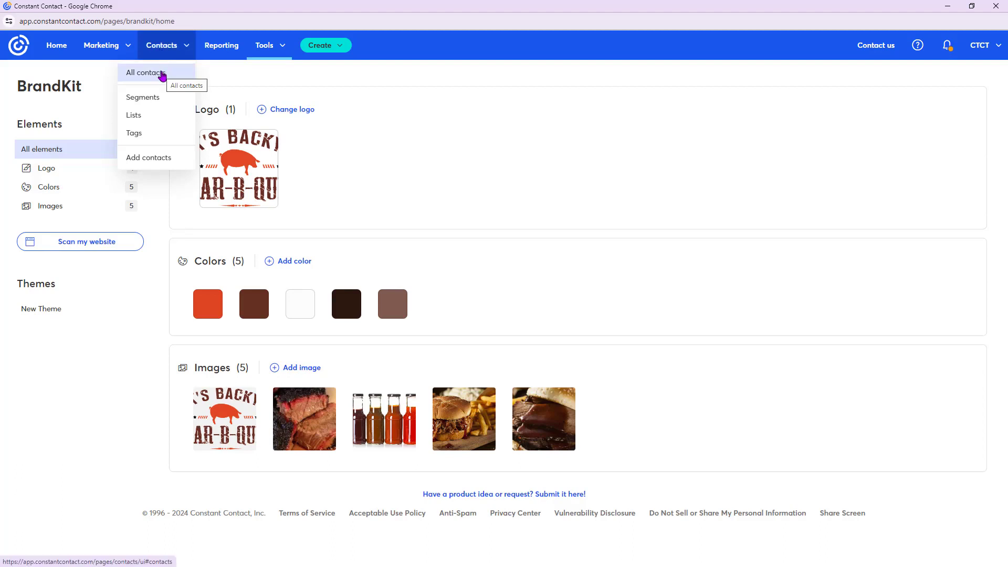
left_click(162, 76)
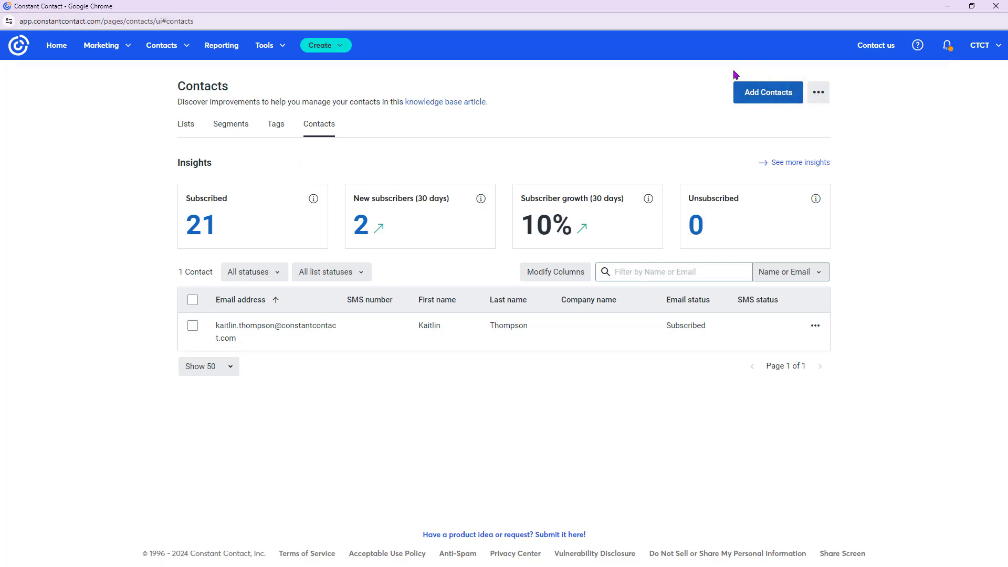
left_click(760, 99)
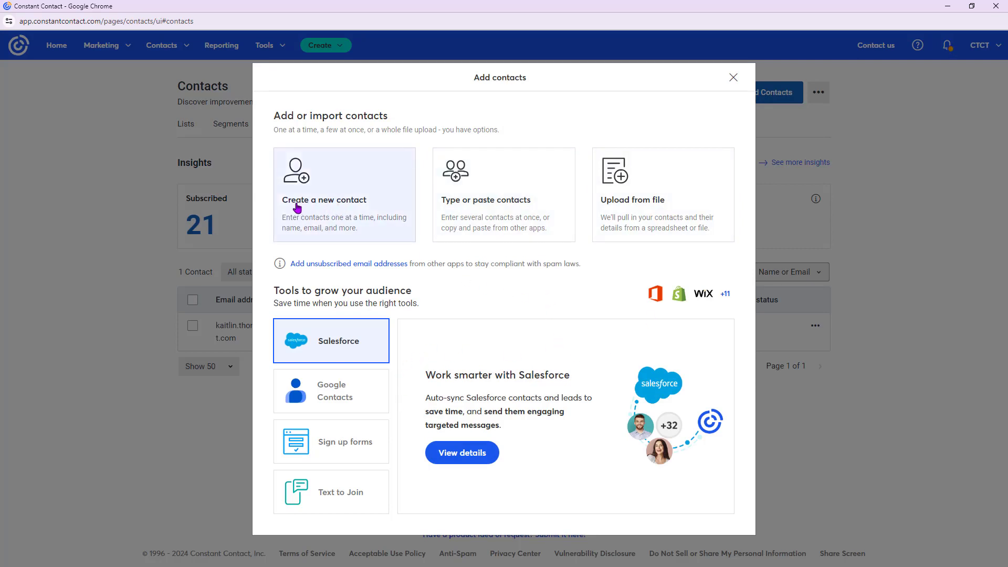
Step: Create a single contact with their e-mail address, confirm send permission, and start a new list
left_click(323, 209)
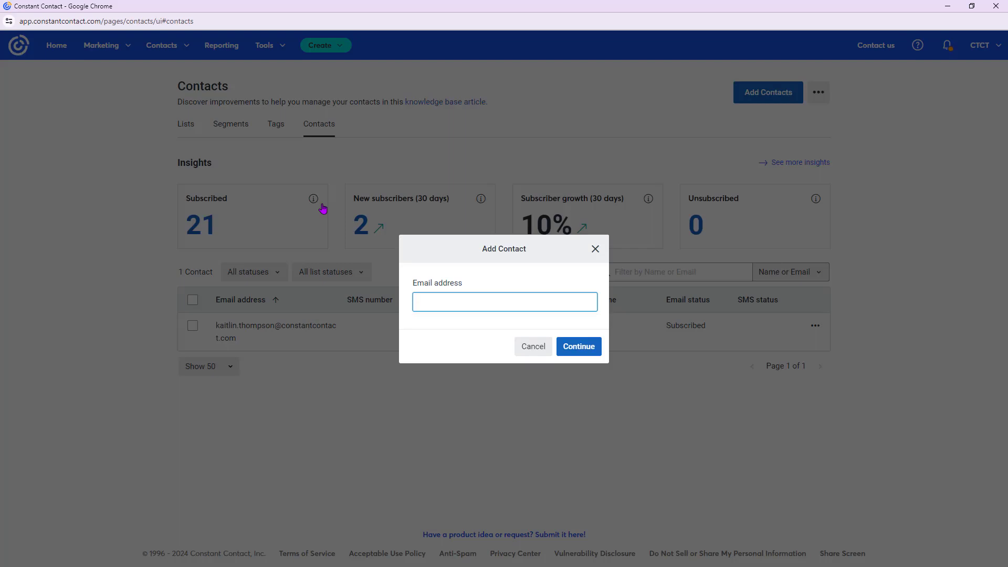
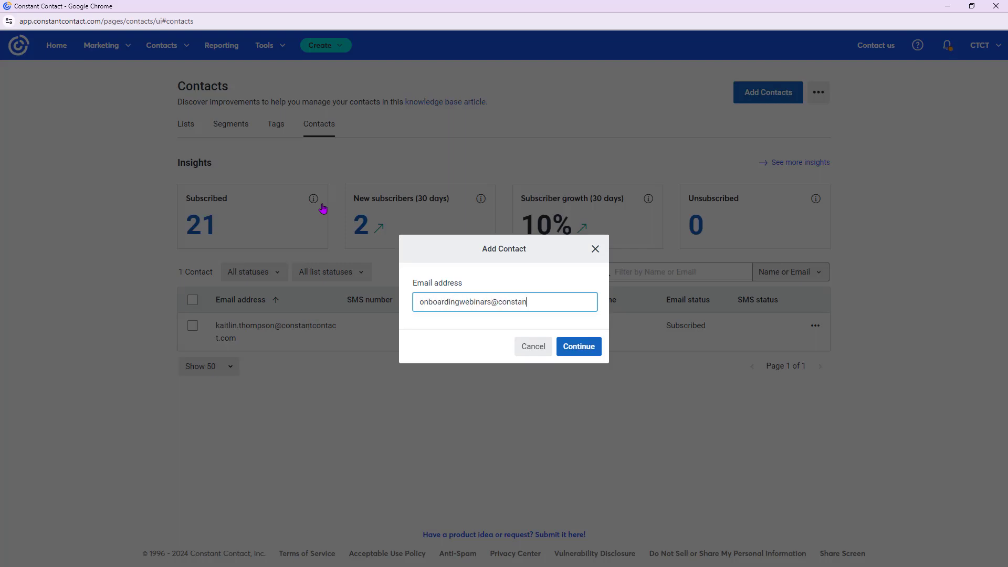
left_click(588, 347)
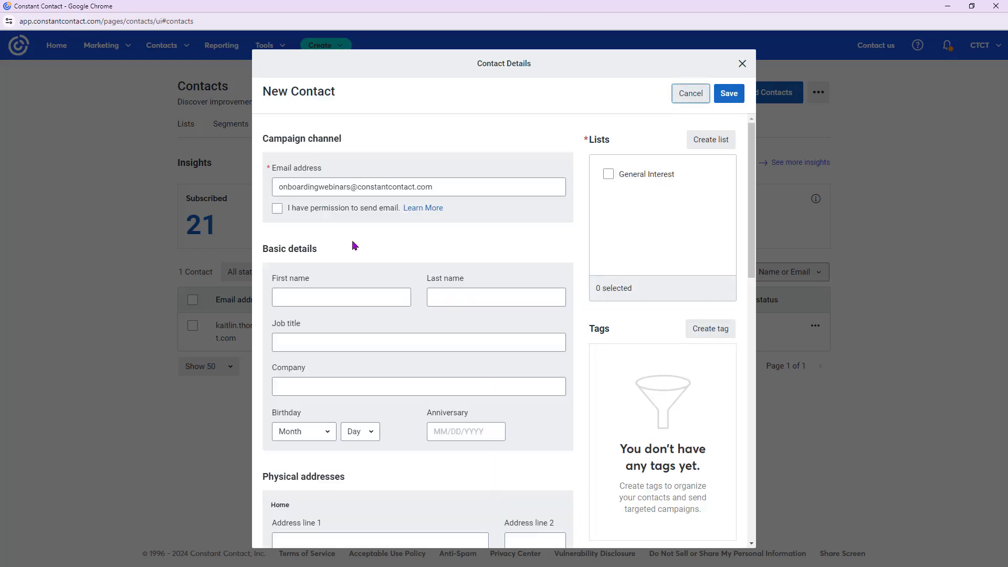
left_click(276, 212)
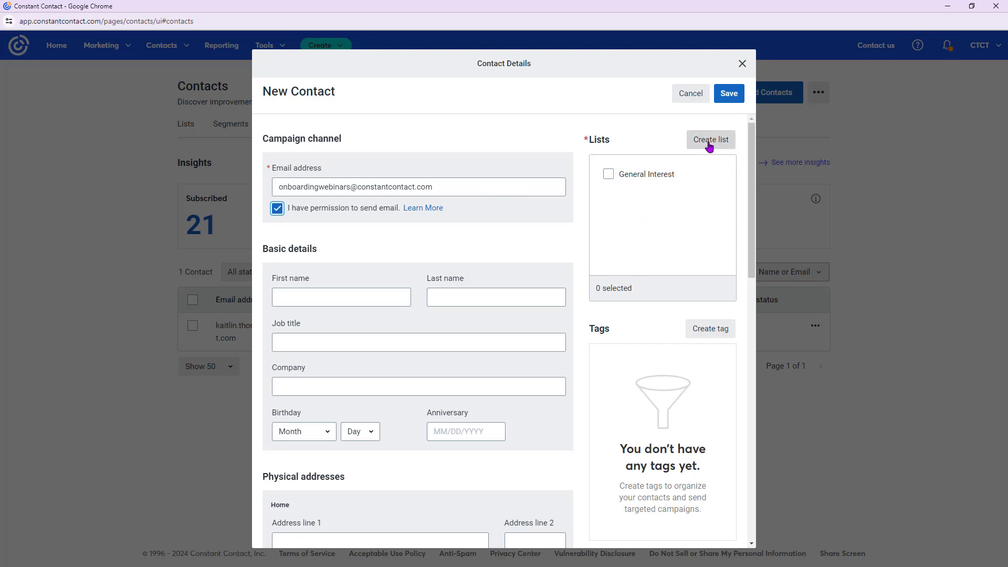
left_click(708, 141)
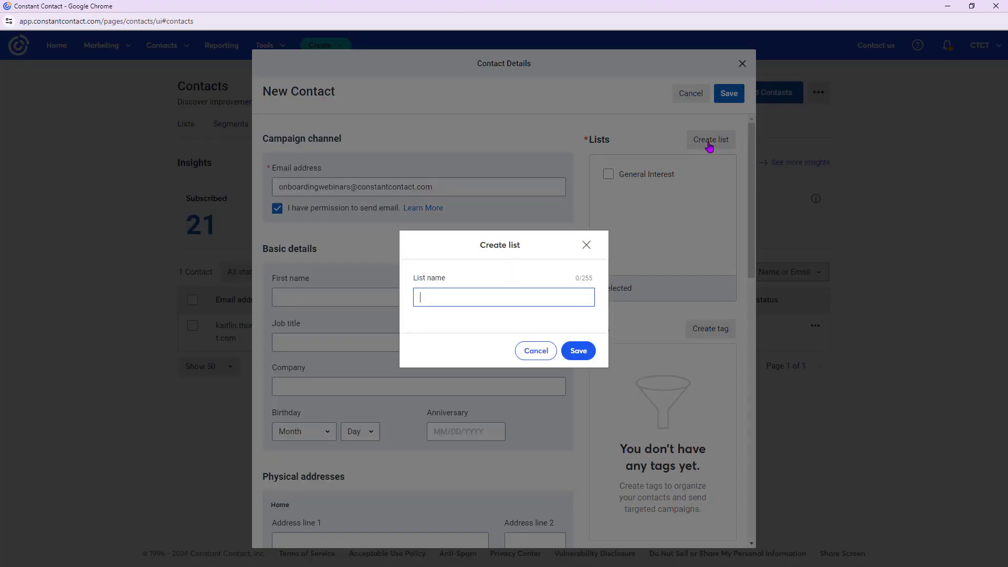
Step: Name the new list 'Testing List', save it and assign it to the contact
type("Testing List")
left_click(578, 350)
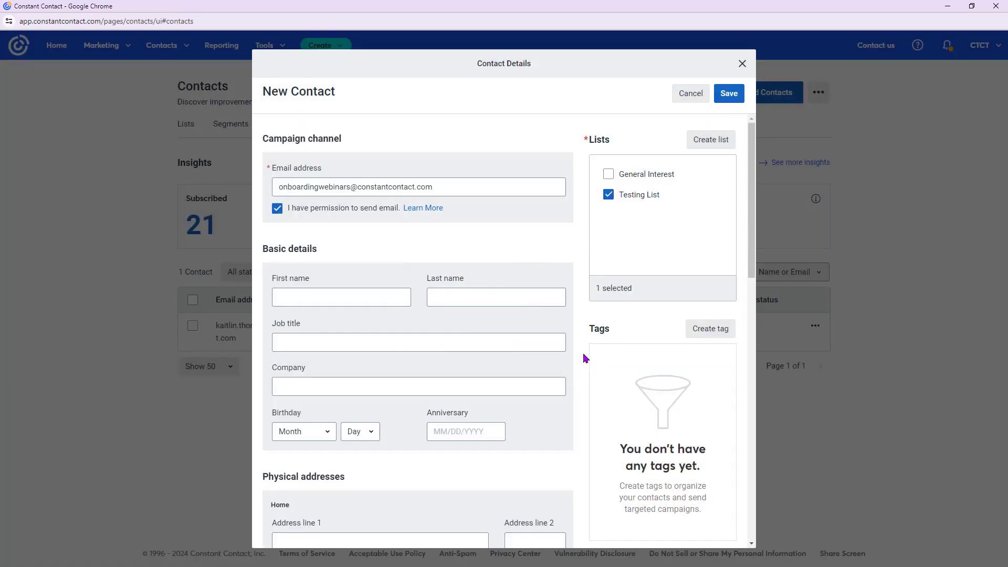
scroll(470, 336, "down", 13)
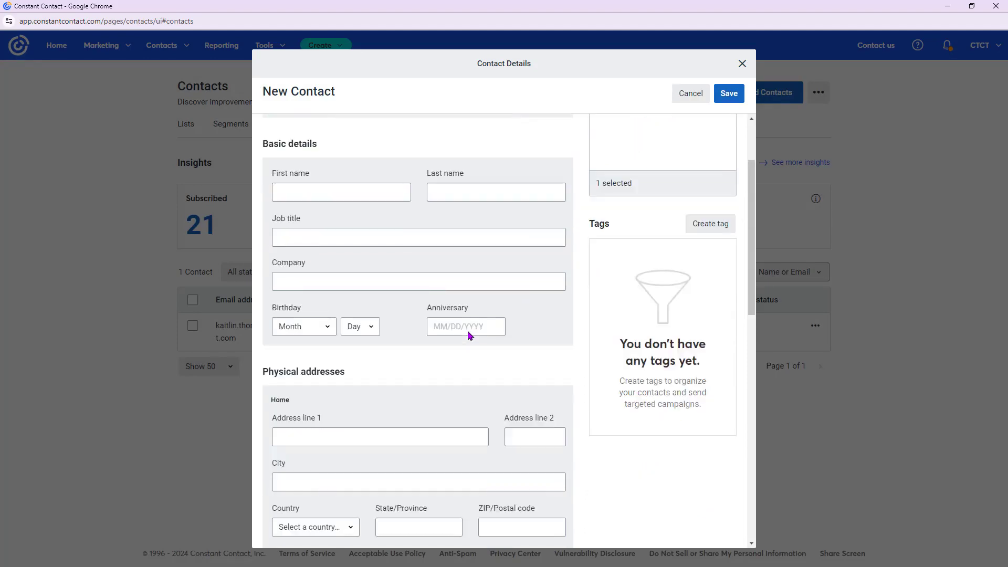
scroll(470, 336, "down", 1)
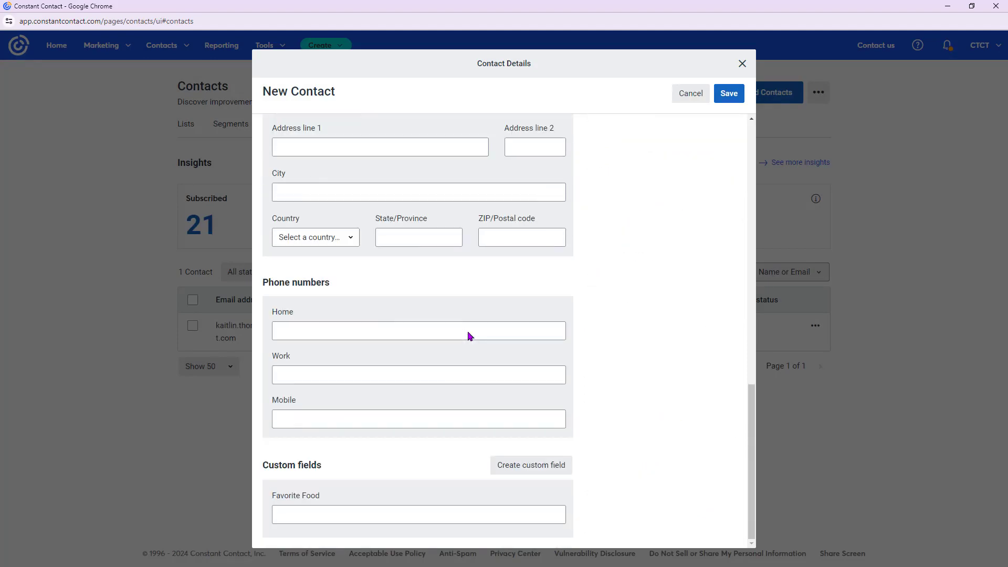
scroll(459, 379, "up", 1)
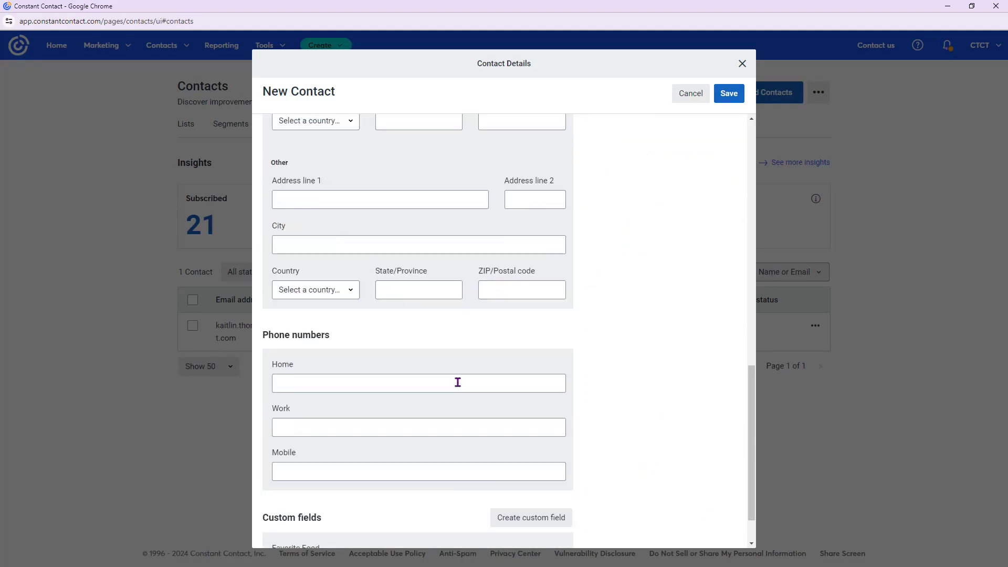
scroll(457, 382, "up", 15)
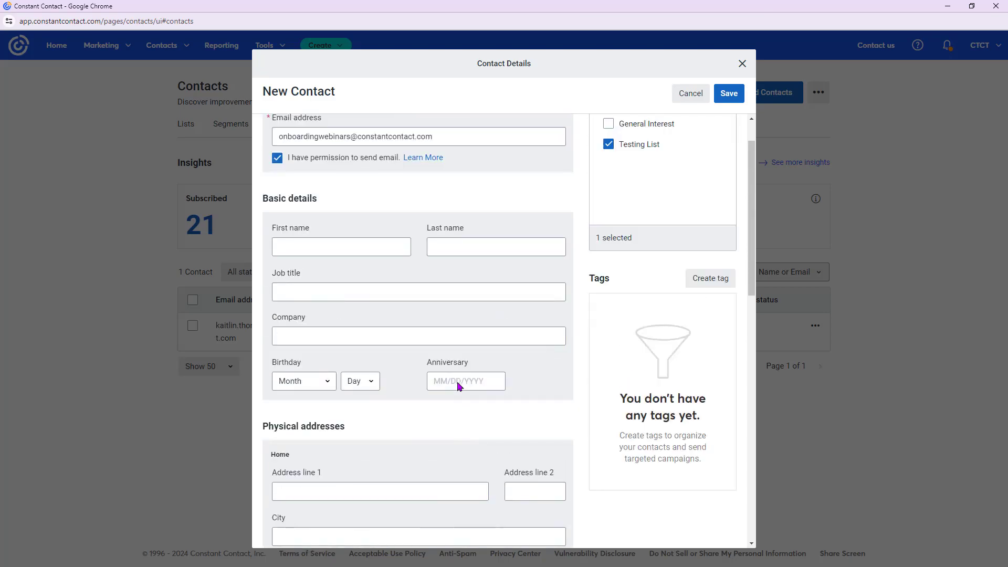
scroll(458, 384, "up", 1)
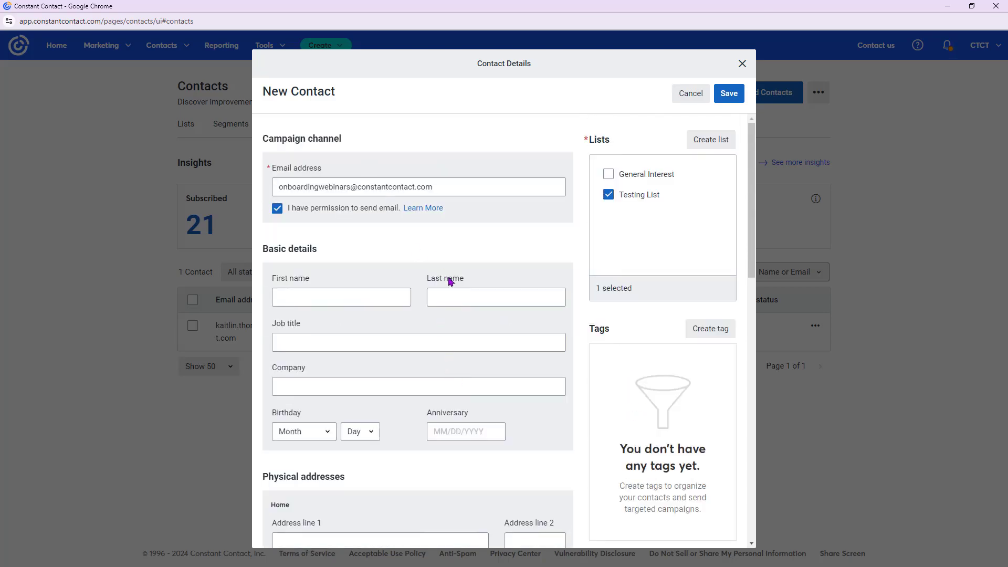
scroll(452, 315, "down", 5)
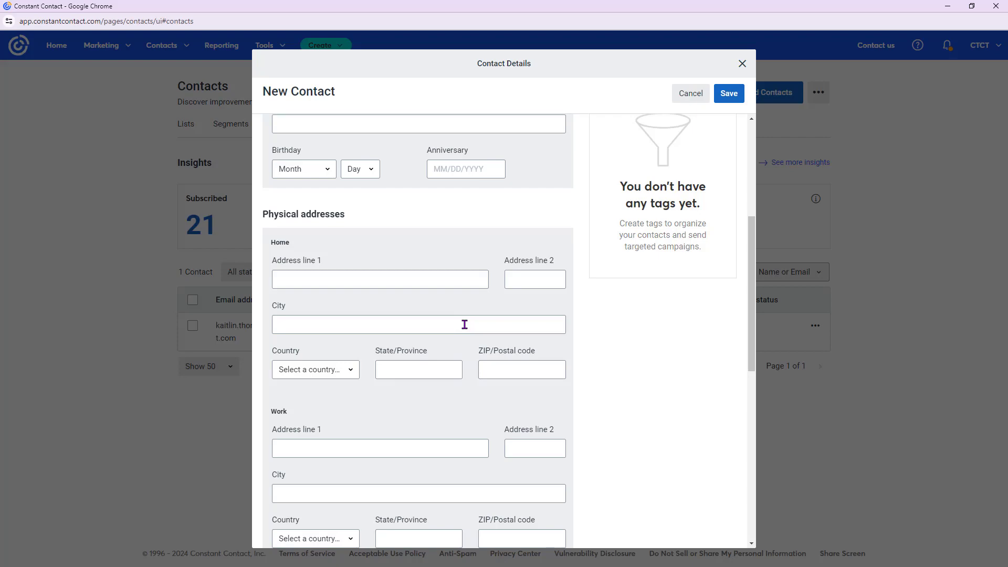
scroll(464, 324, "down", 1)
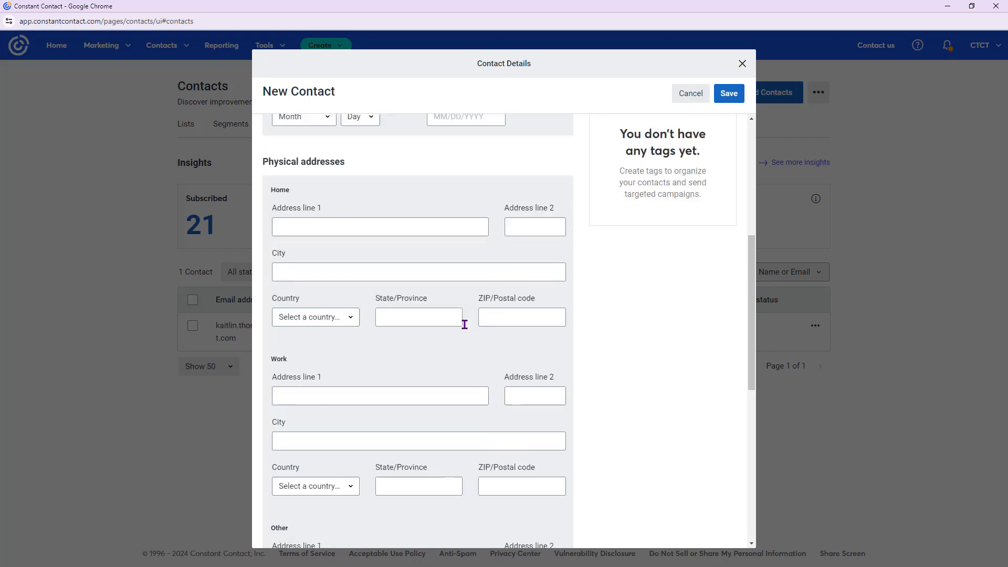
scroll(467, 322, "up", 6)
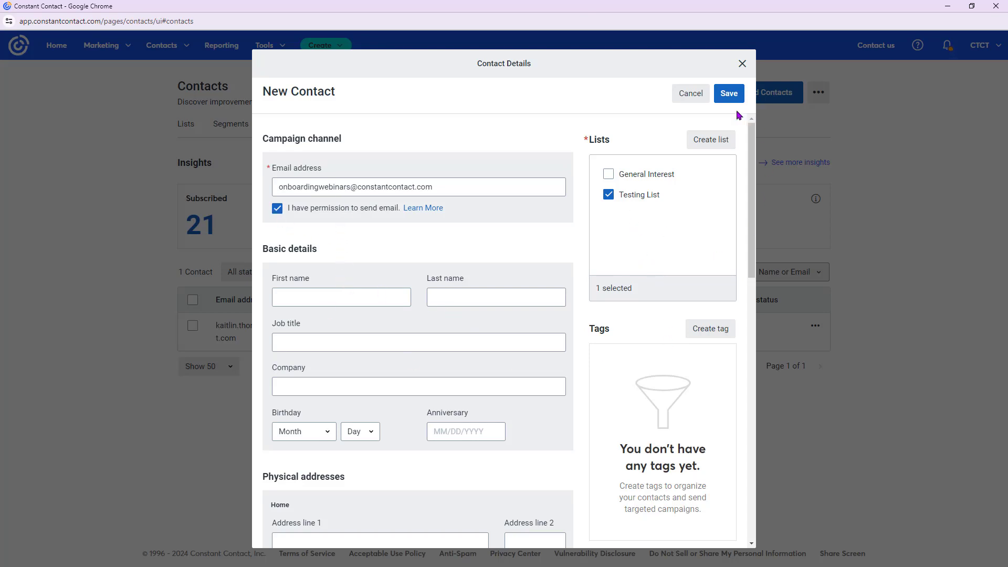
Step: Save the contact, close its details and reload the Contacts list to show both contacts
left_click(729, 94)
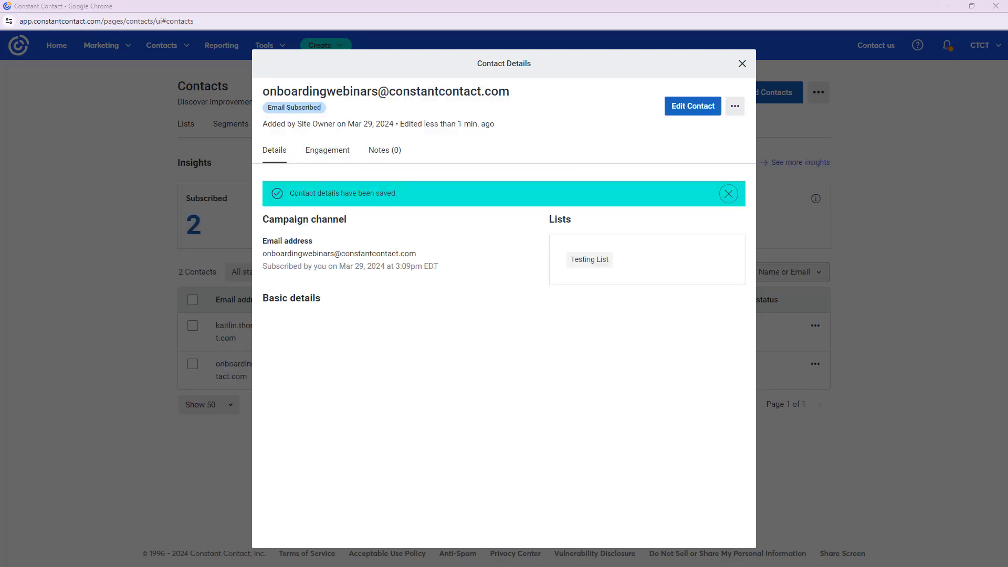
left_click(742, 64)
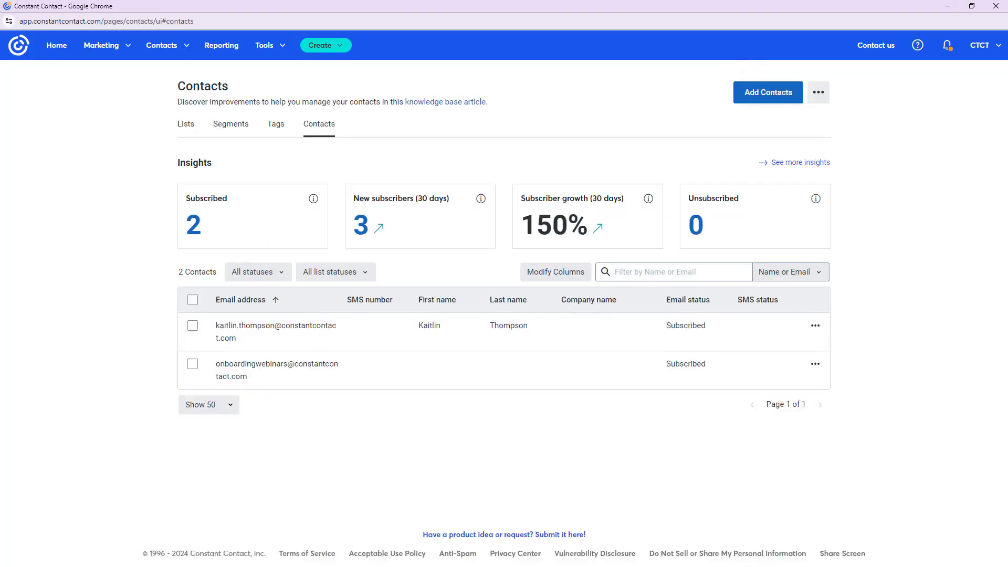
key("F5")
Step: Navigate to Marketing > Email and briefly open and close the Create menu
left_click(111, 55)
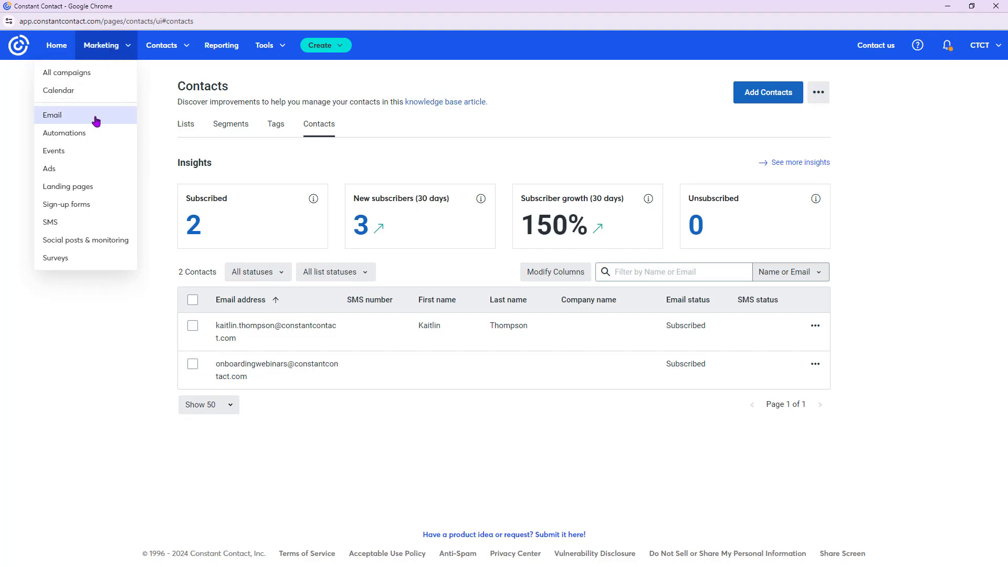
left_click(50, 122)
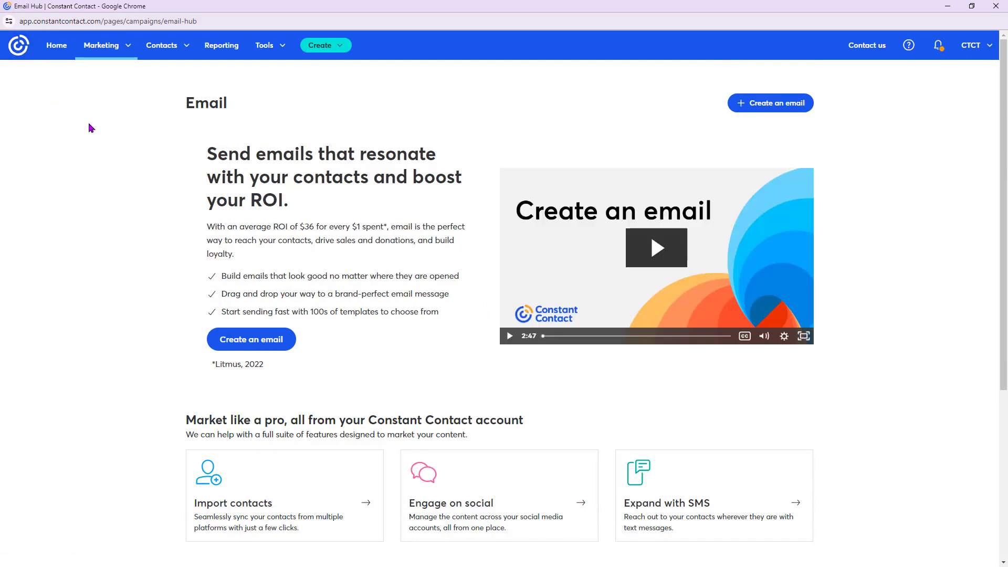
left_click(338, 48)
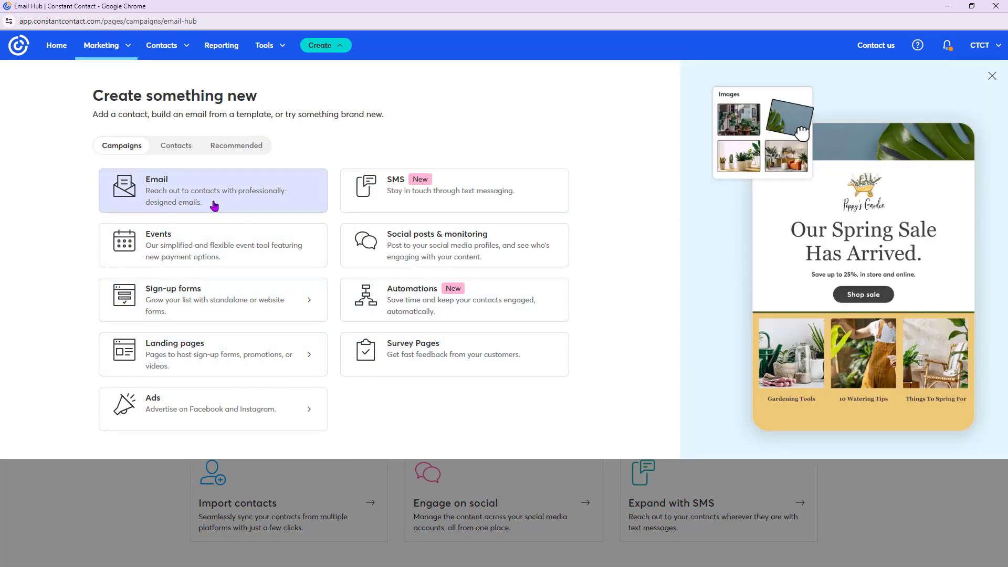
left_click(340, 48)
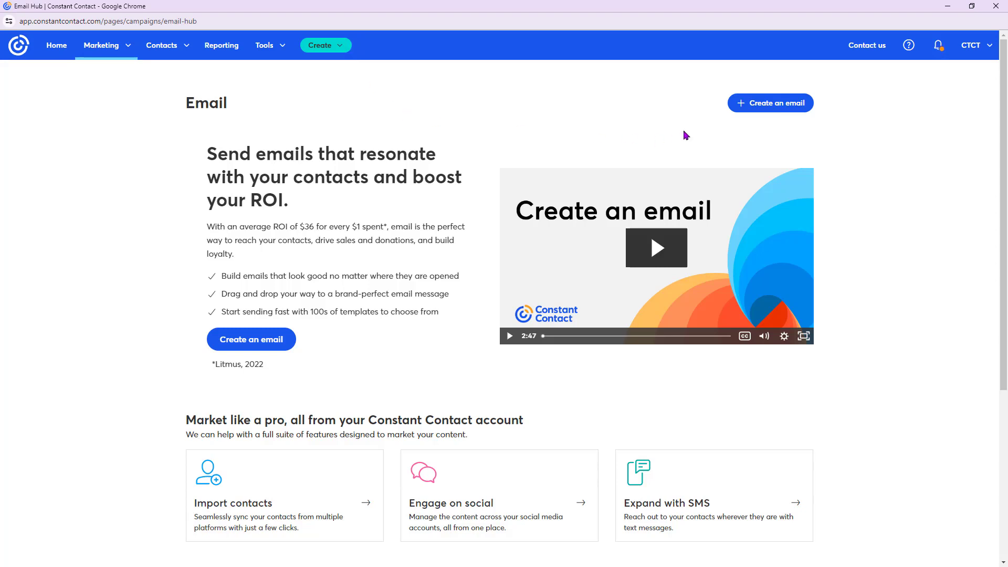
Step: Start a new email and browse the Find your template gallery, returning to the top
left_click(761, 110)
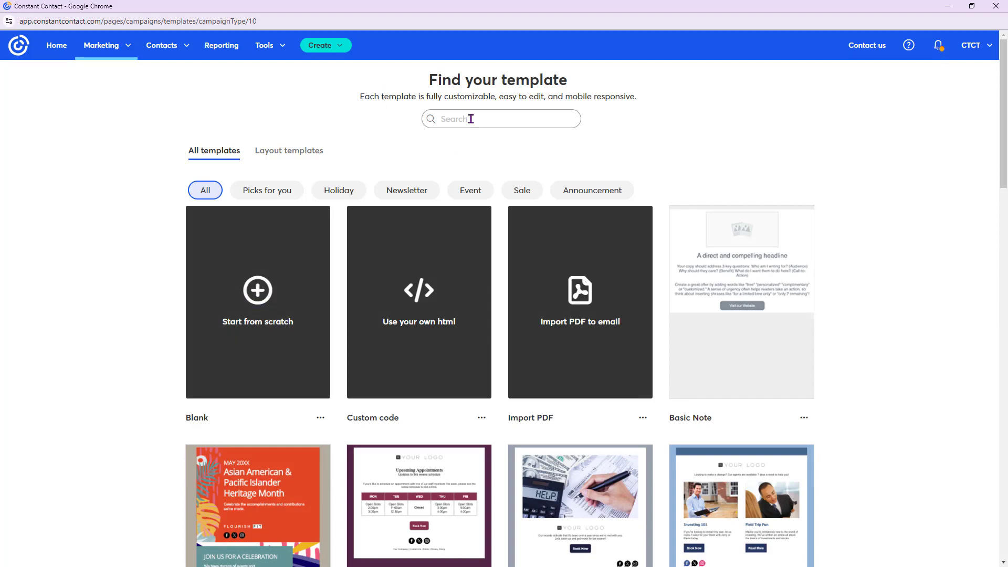
scroll(837, 410, "down", 13)
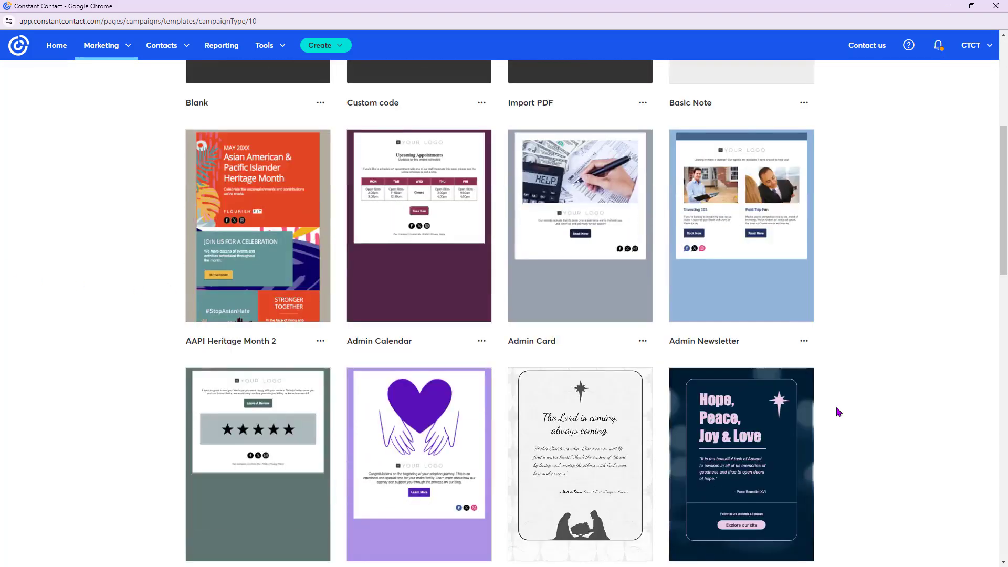
scroll(838, 412, "down", 7)
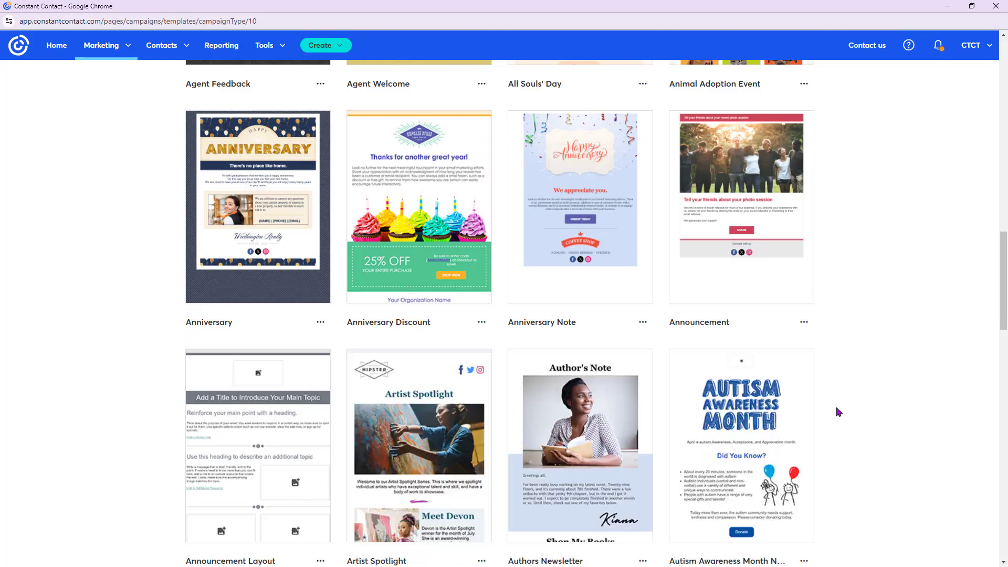
scroll(838, 412, "down", 13)
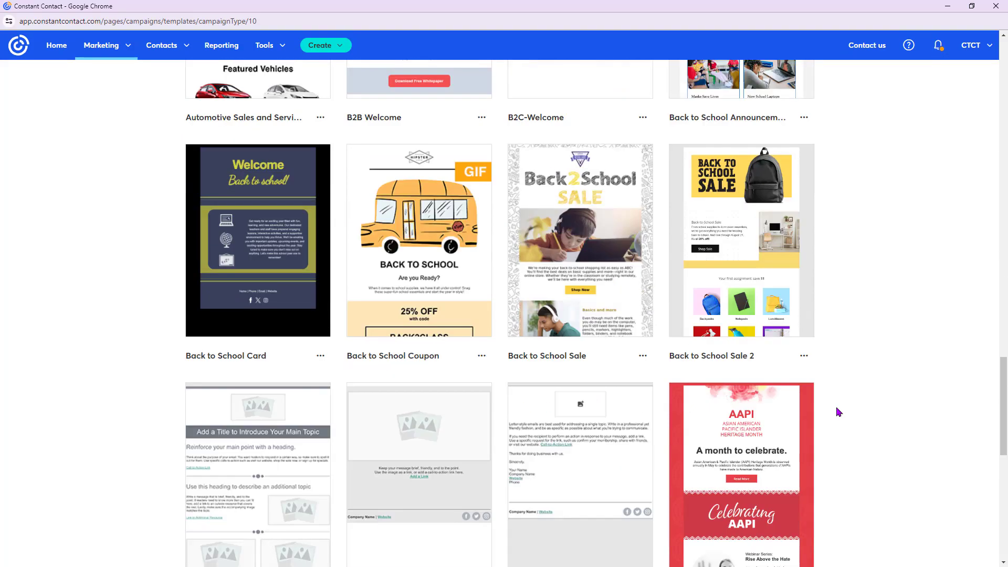
scroll(838, 412, "up", 20)
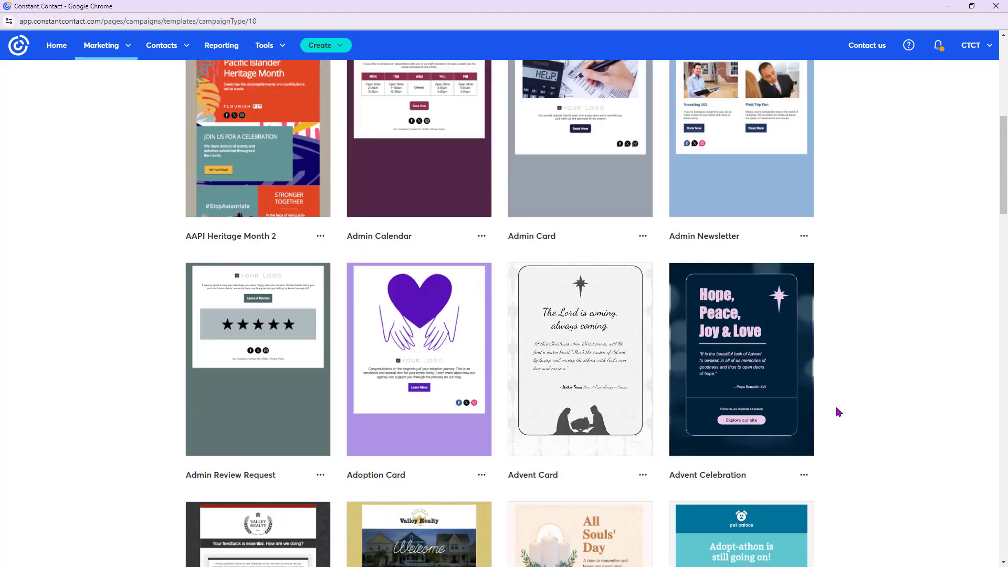
scroll(839, 411, "up", 8)
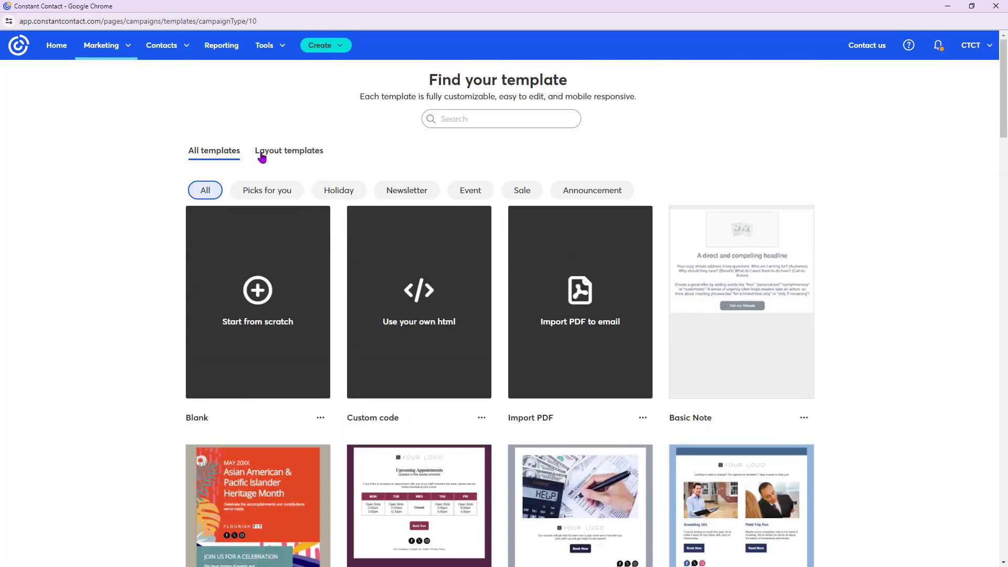
Step: Filter the gallery to Layout templates and scroll down to the Card layout
left_click(297, 155)
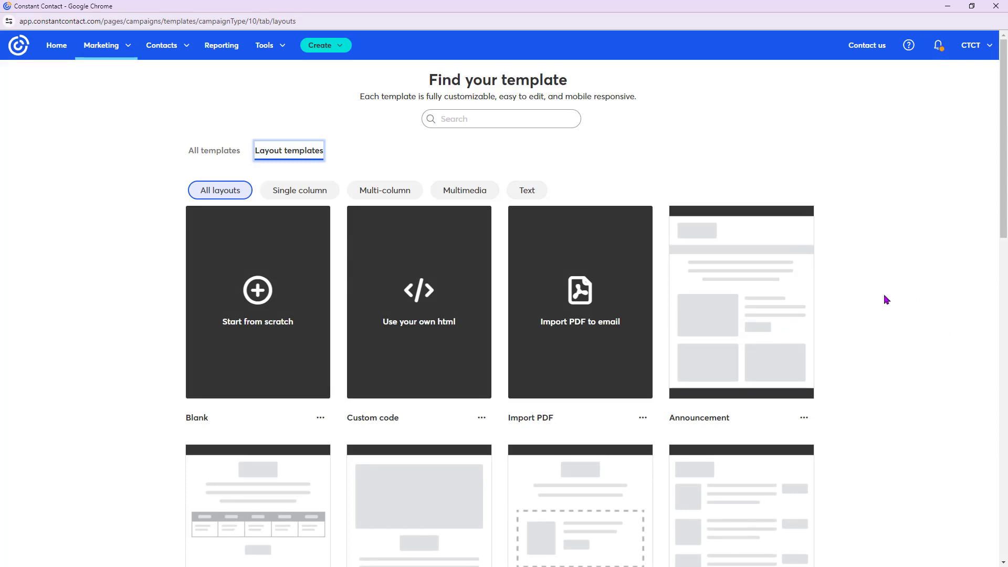
scroll(838, 267, "down", 2)
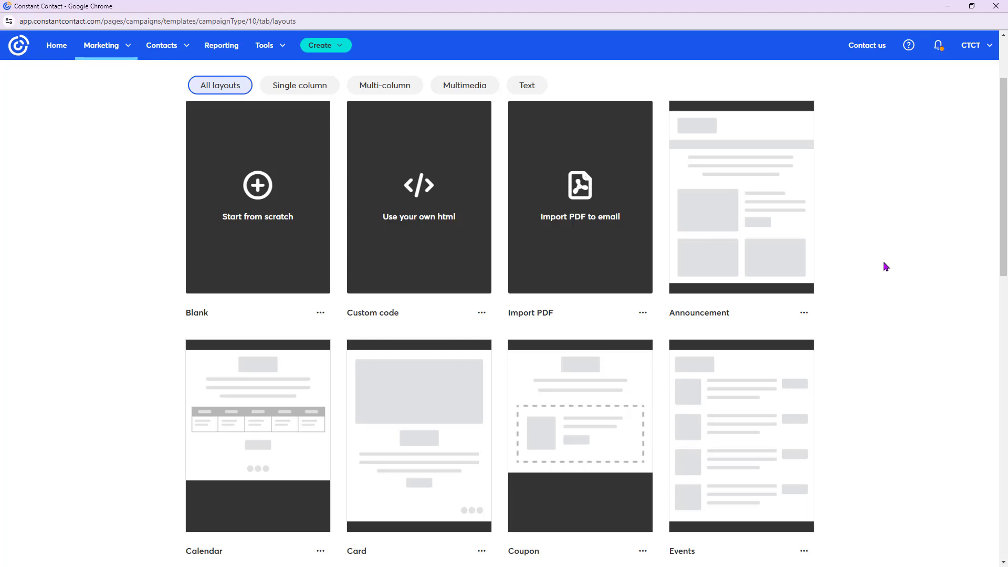
mouse_move(389, 422)
scroll(389, 422, "down", 2)
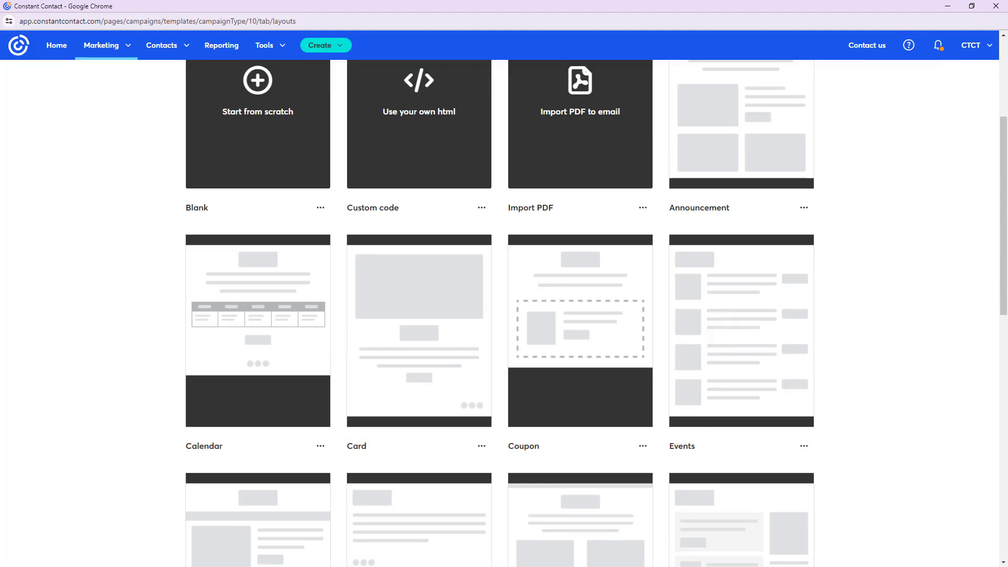
mouse_move(391, 336)
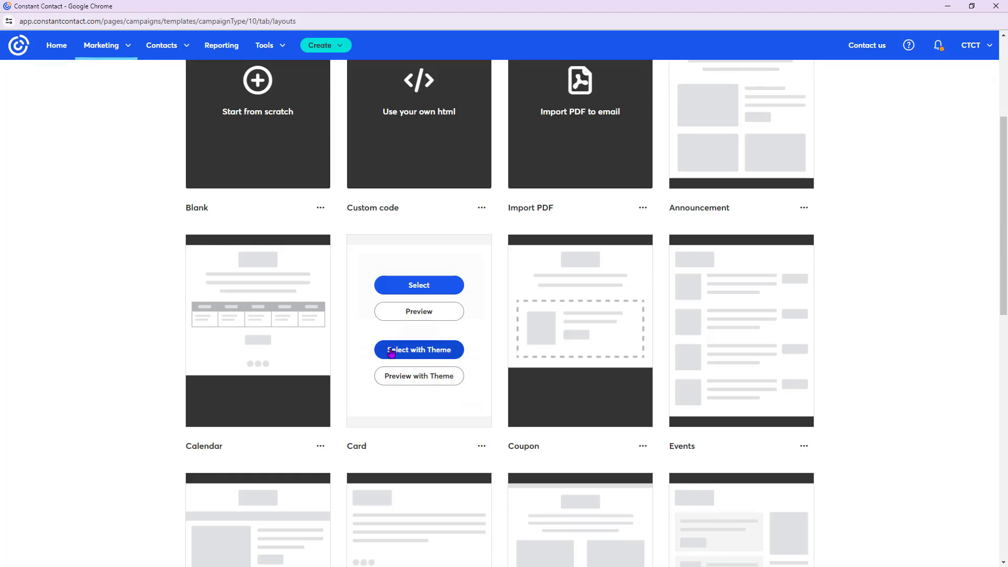
Step: Start a new email from the Card layout with the Jack's Backyard Bar-B-Que theme, dismissing the translation offer
left_click(430, 356)
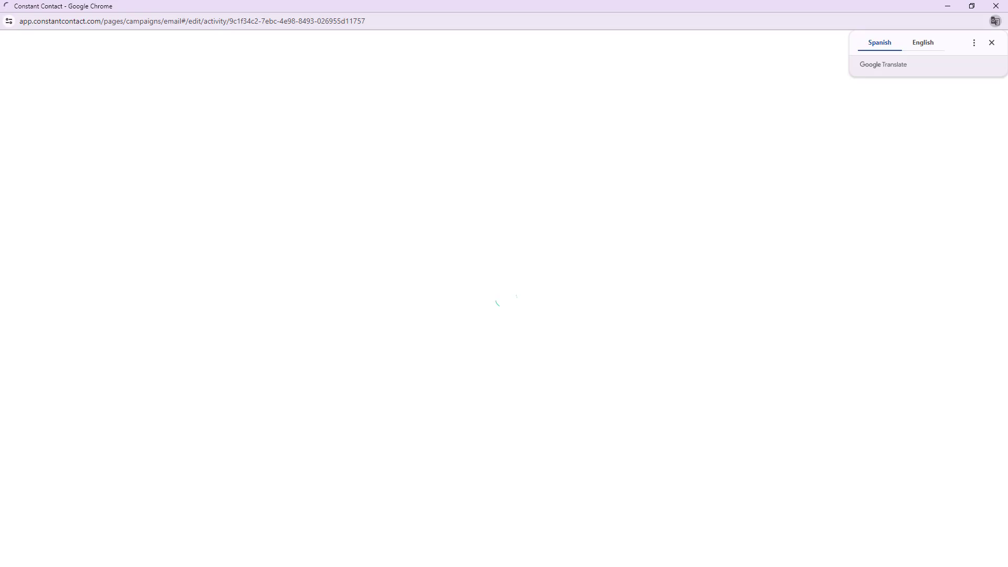
left_click(991, 43)
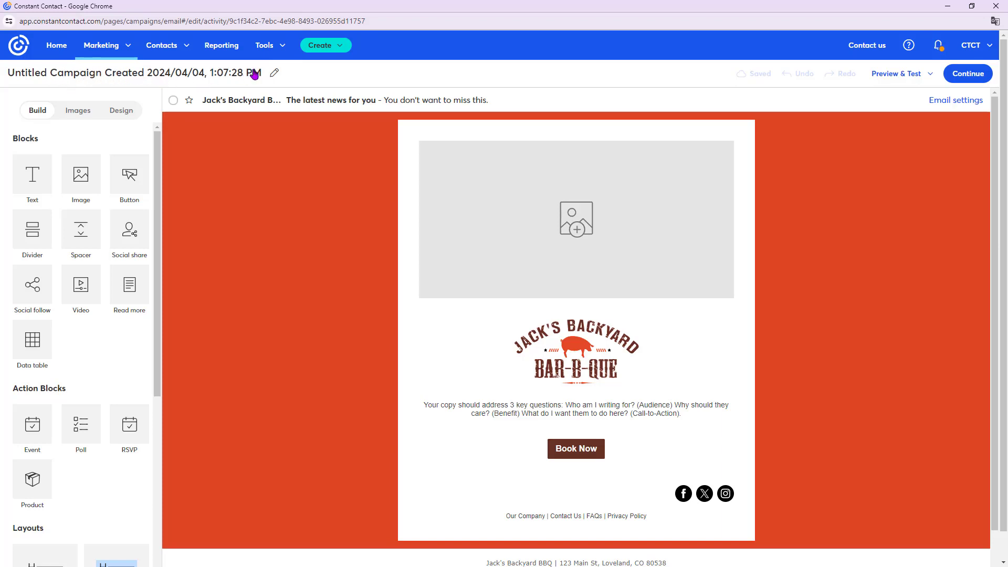
Step: Rename the campaign 'Jack's BBQ Master Template 1' after 'Jack's BBQ Master Template' proved taken
left_click(274, 76)
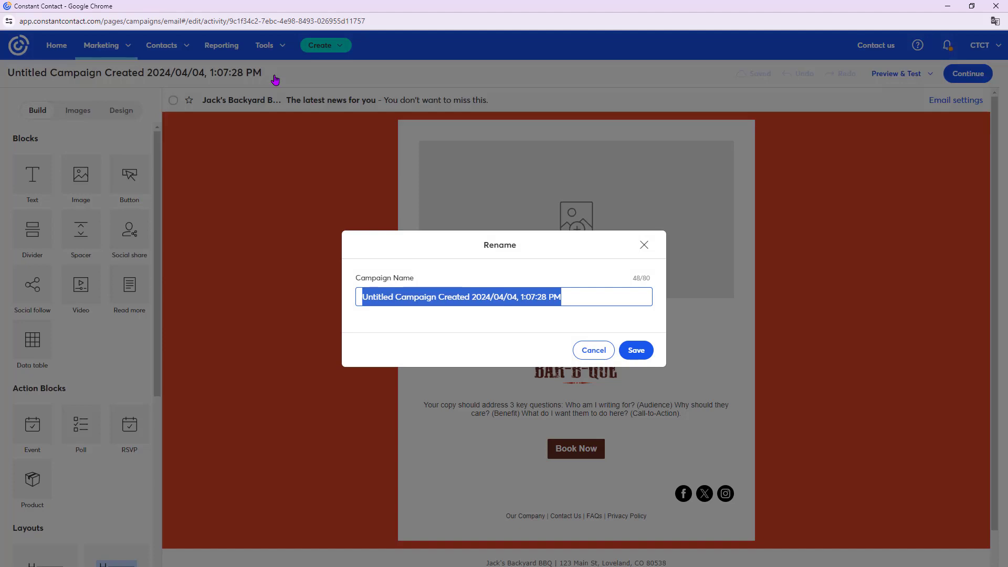
type("Jack's BBQ")
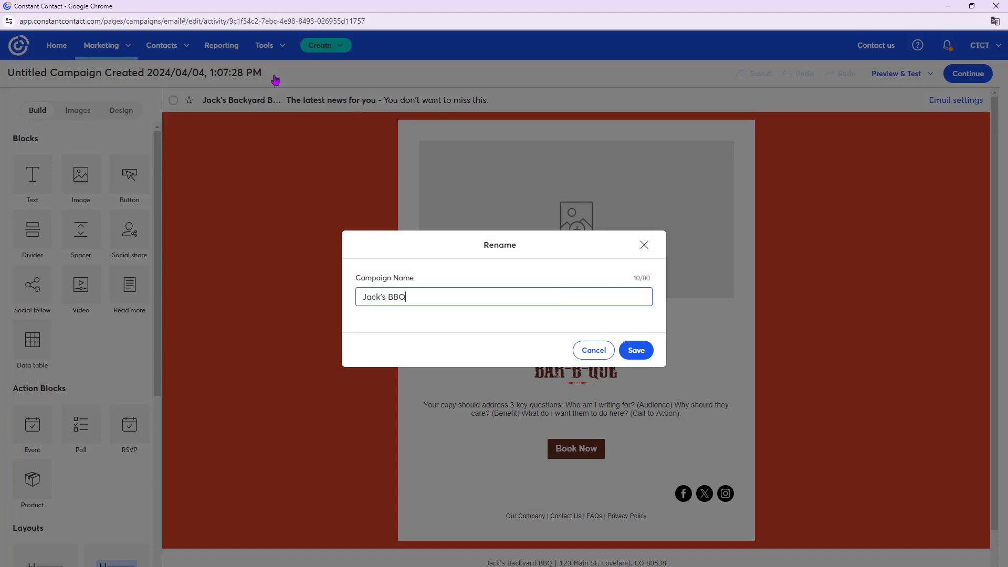
type(" Master Template")
left_click(636, 350)
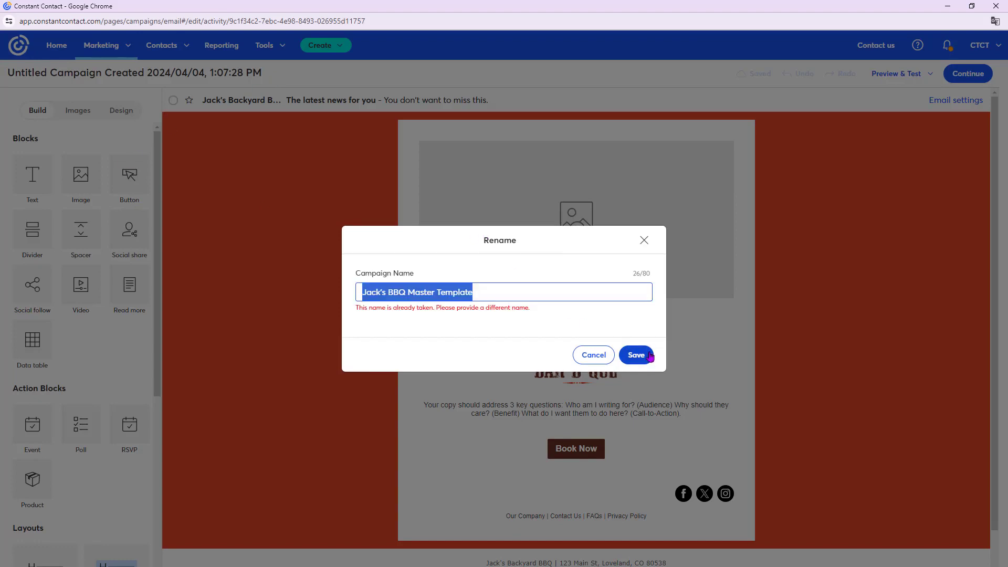
left_click(540, 295)
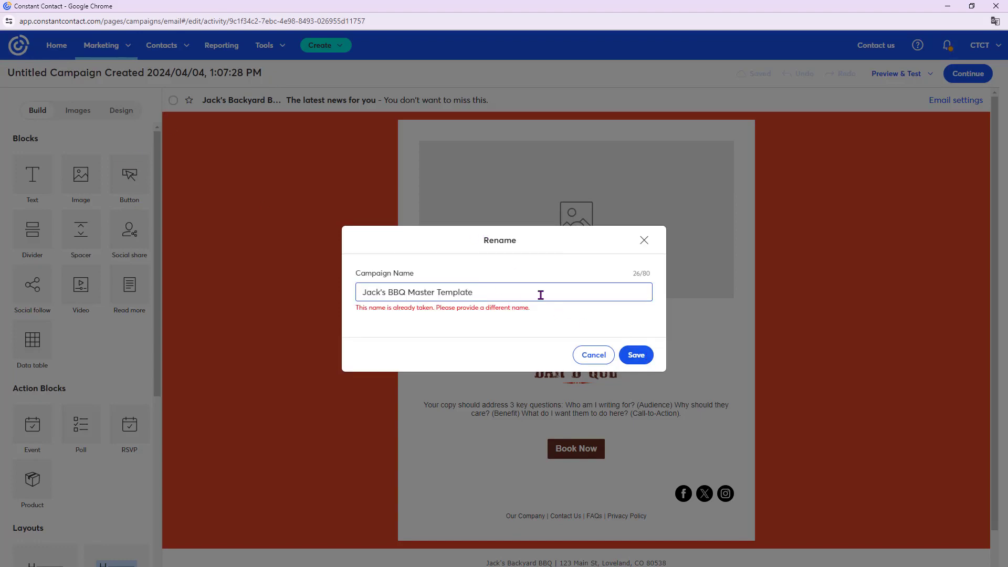
type("1")
key("Return")
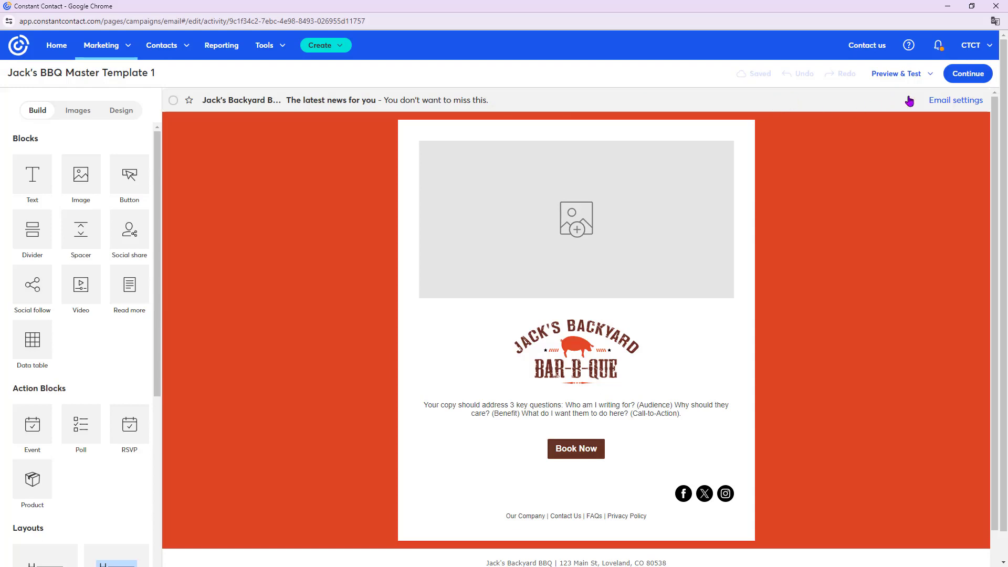
Step: Open Email Settings and review the From Name 'Jack's Backyard BBQ', leaving it unchanged
left_click(963, 107)
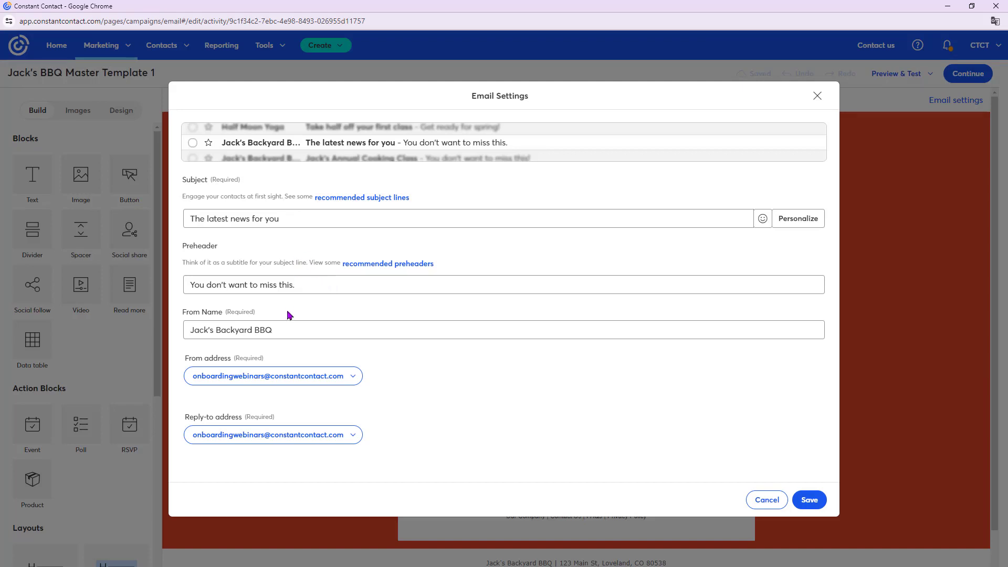
left_click_drag(296, 328, 178, 338)
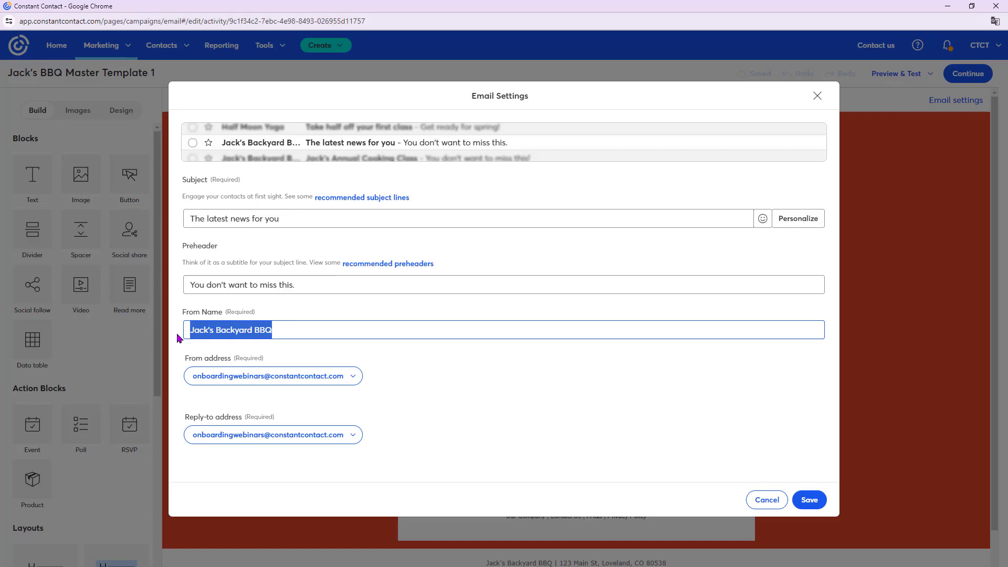
left_click(282, 333)
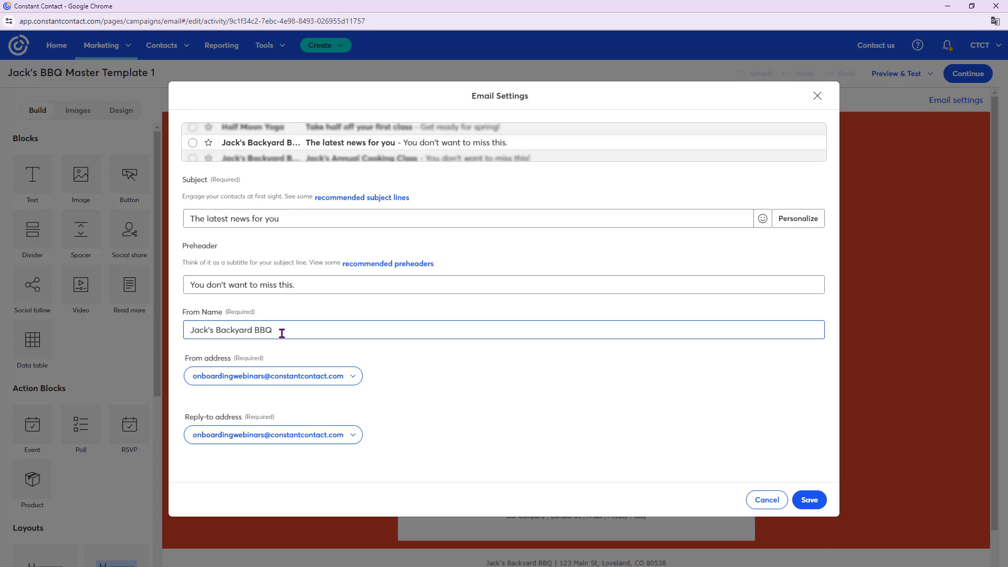
left_click_drag(282, 333, 181, 341)
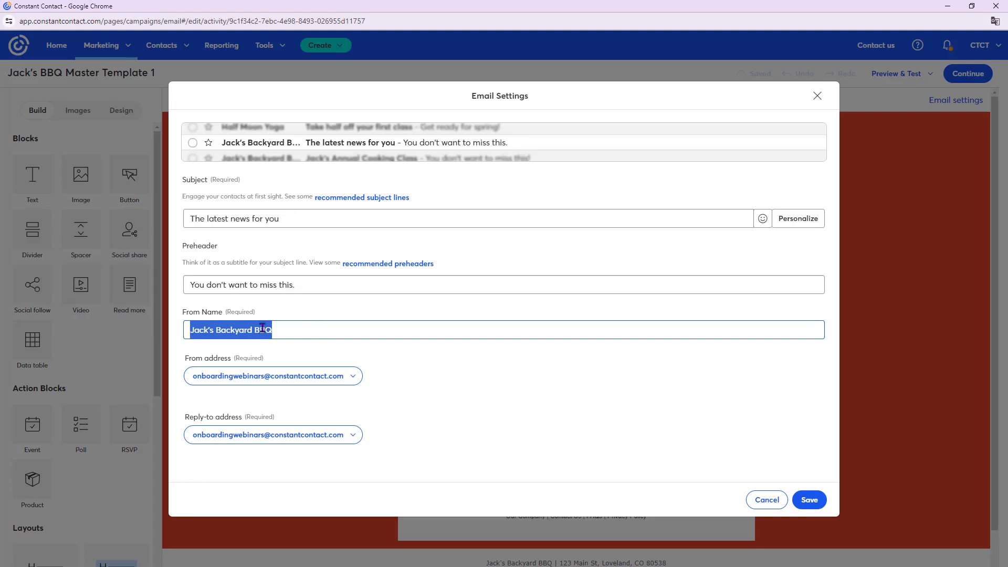
left_click(478, 401)
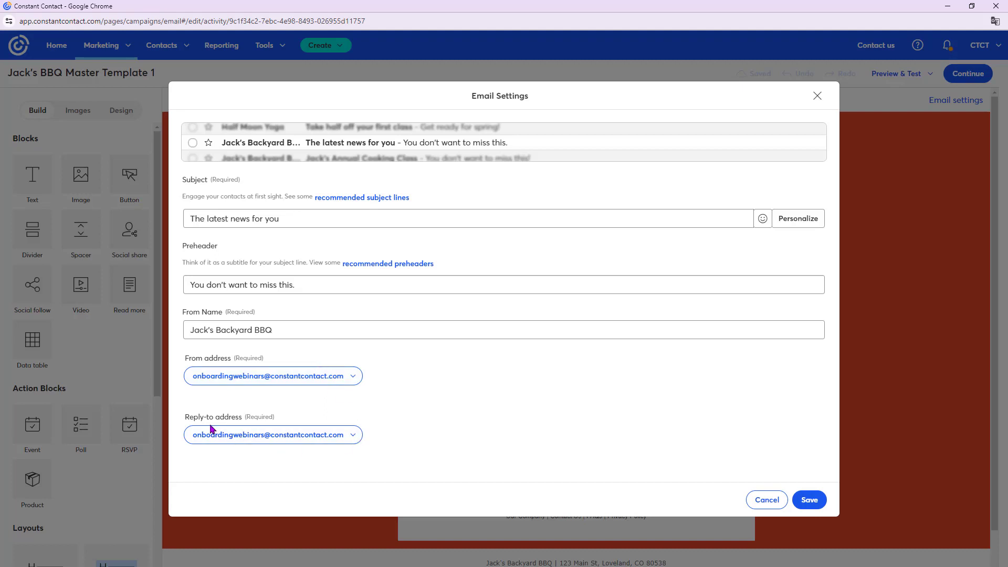
Step: Keep the existing From and Reply-to addresses and save the email settings
left_click(334, 441)
left_click(334, 440)
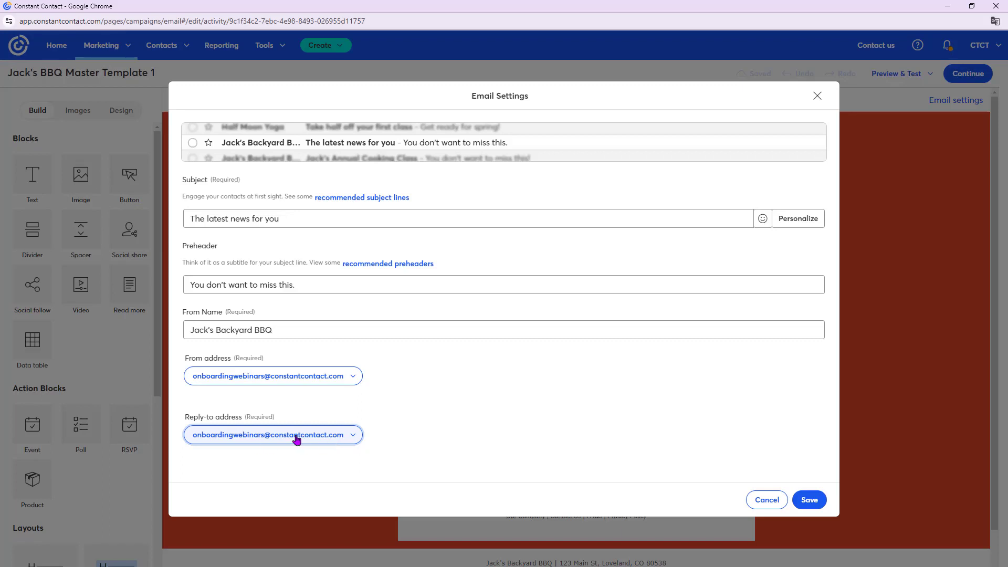
left_click(304, 378)
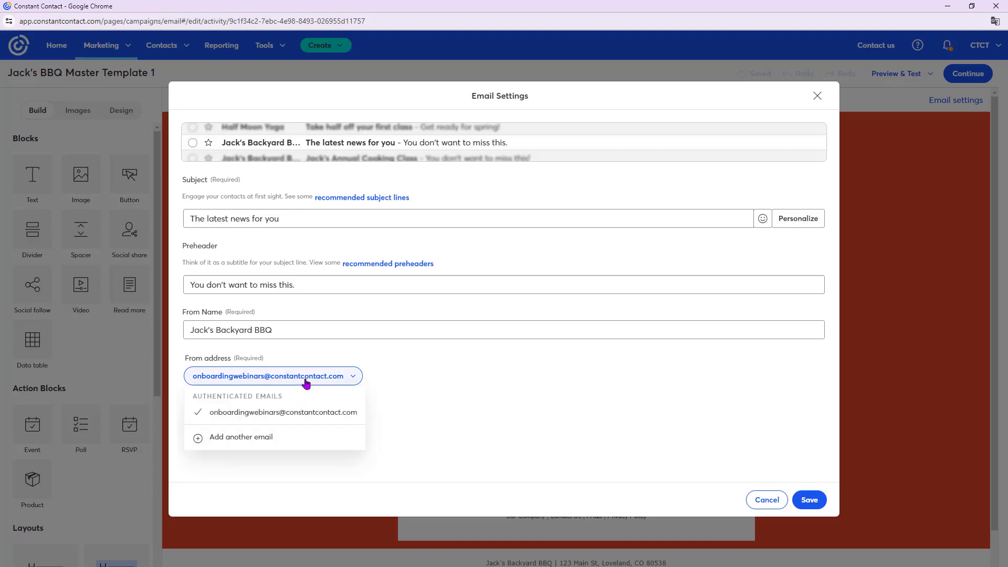
left_click(497, 401)
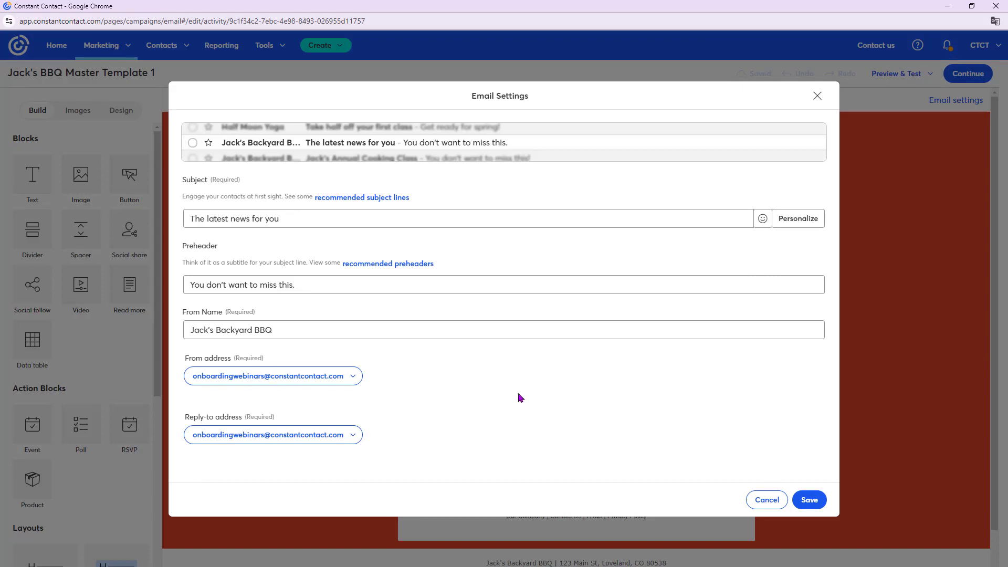
left_click(354, 380)
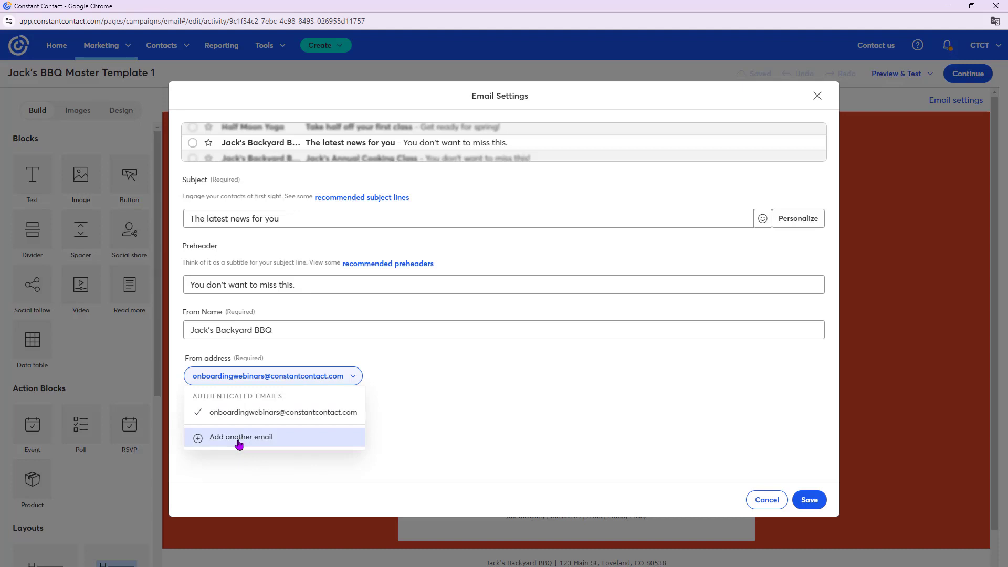
left_click(355, 377)
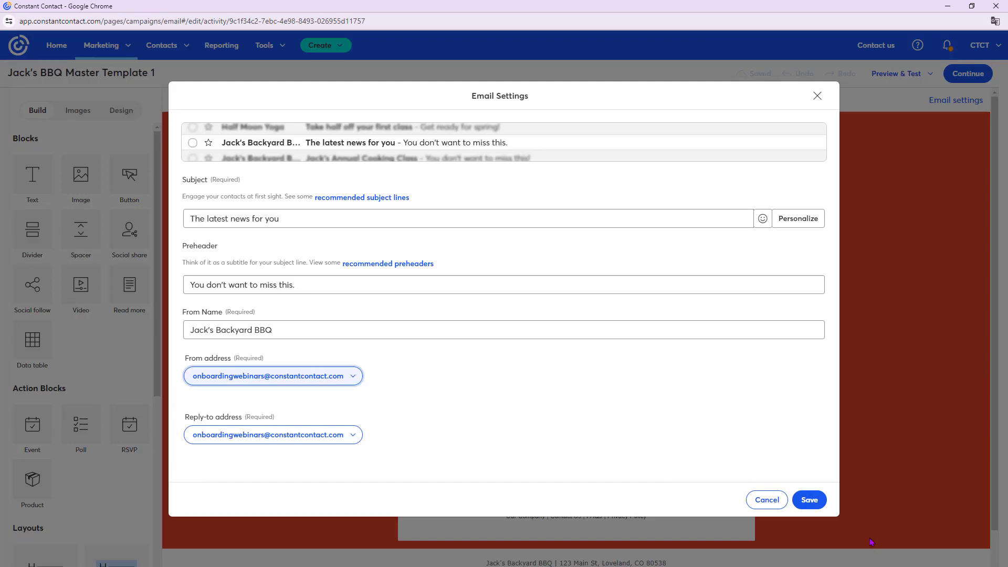
left_click(811, 501)
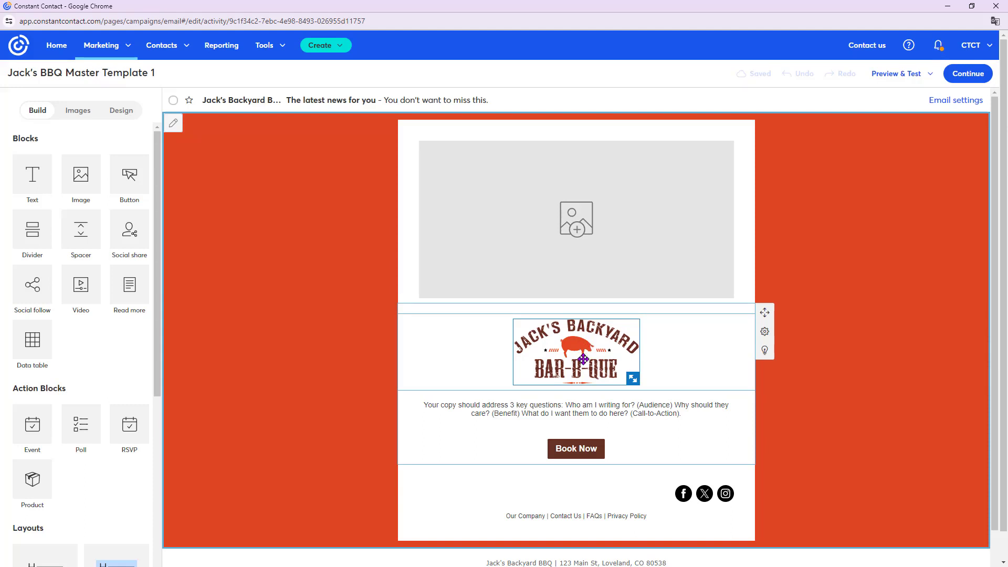
Step: Move the logo block above the image placeholder and delete the extra logo copy added from Images
left_click_drag(583, 359, 572, 143)
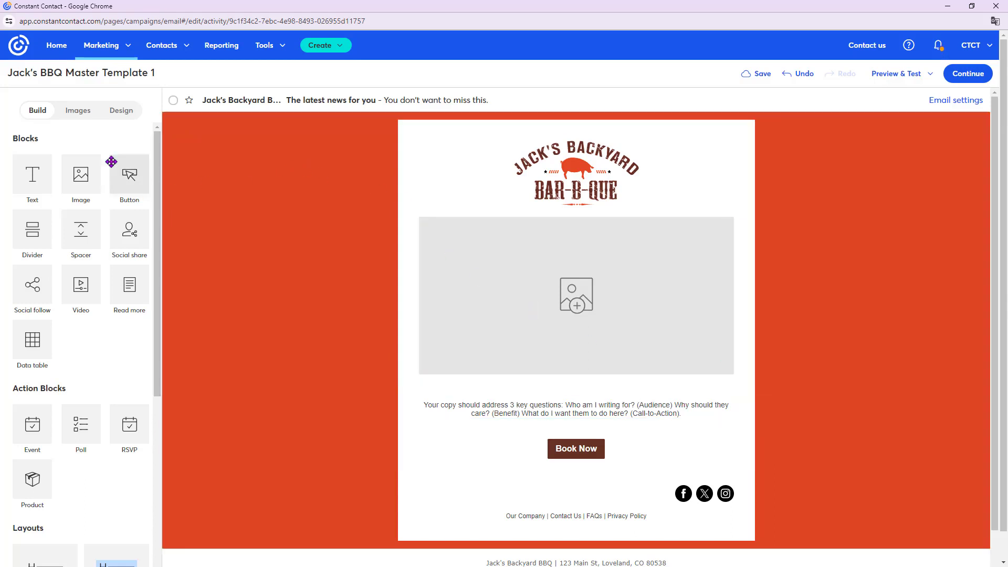
left_click(80, 110)
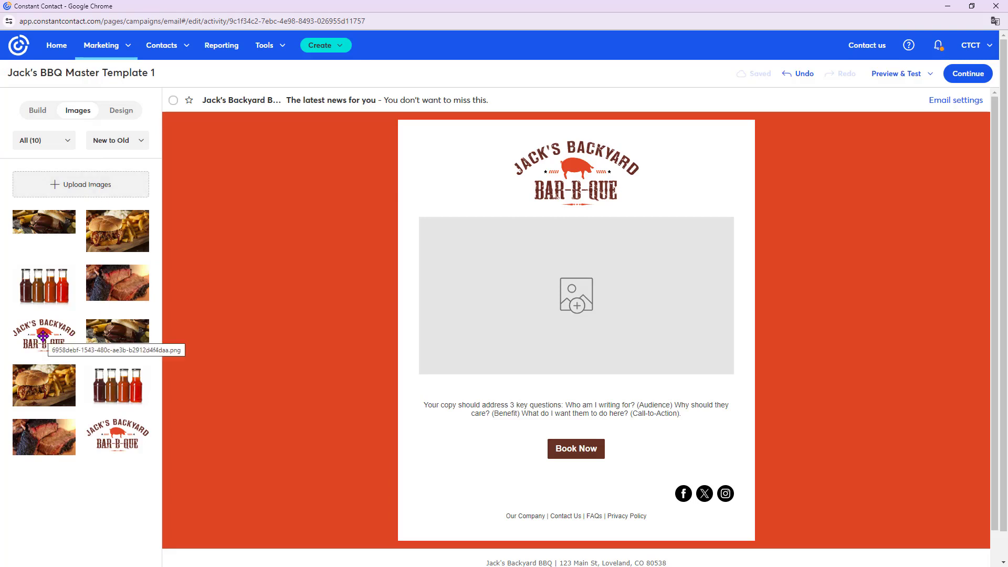
left_click_drag(43, 335, 473, 219)
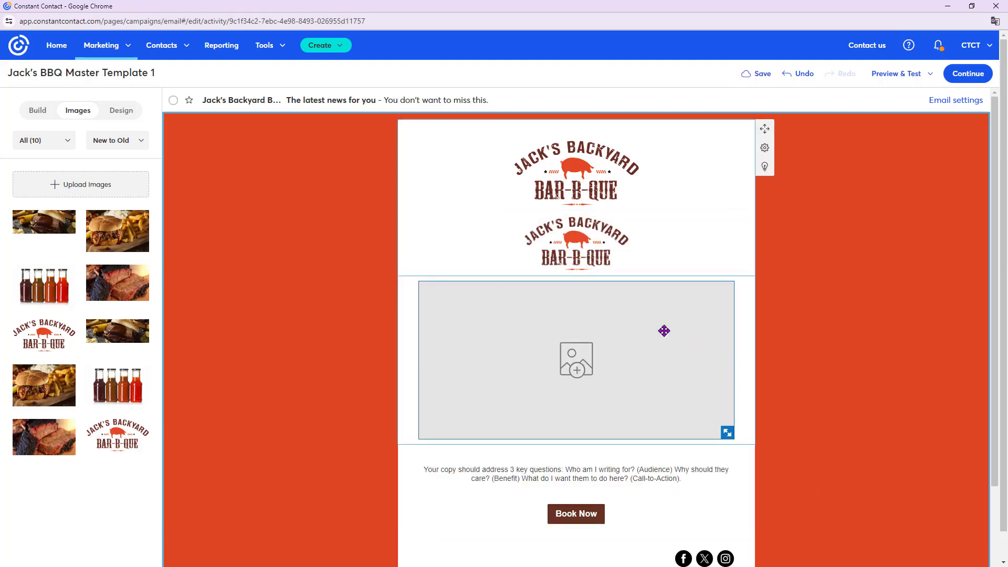
left_click(587, 237)
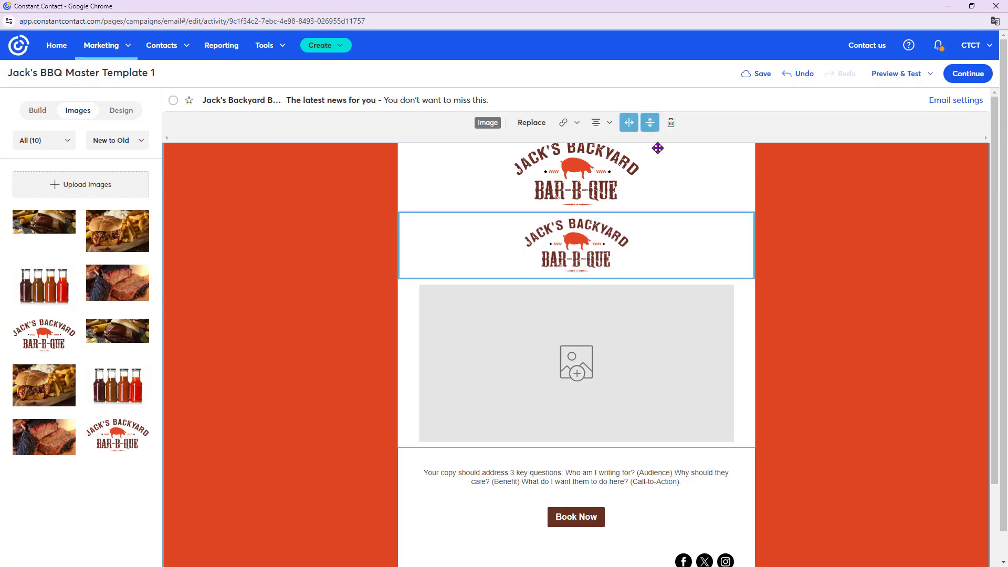
left_click(670, 126)
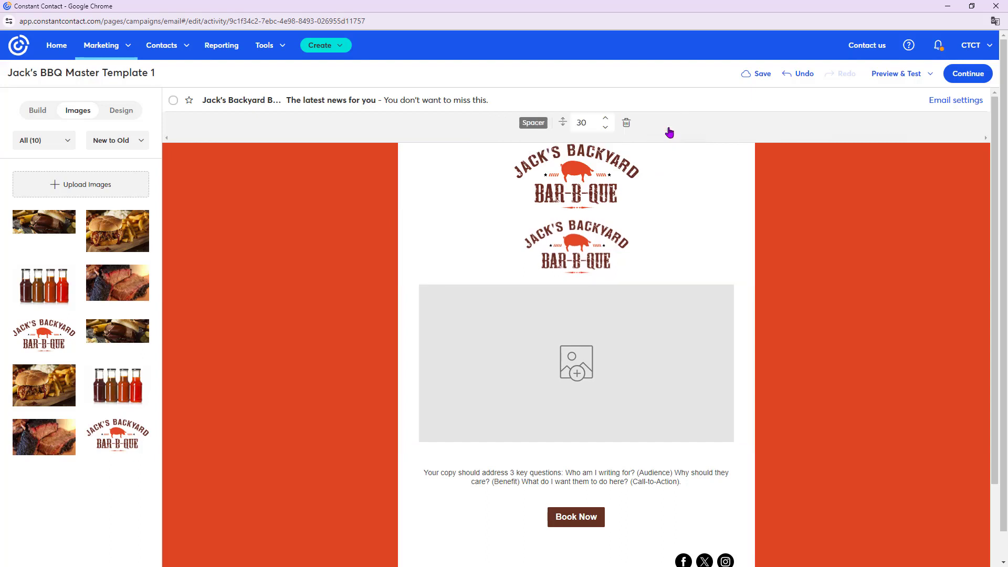
left_click(855, 252)
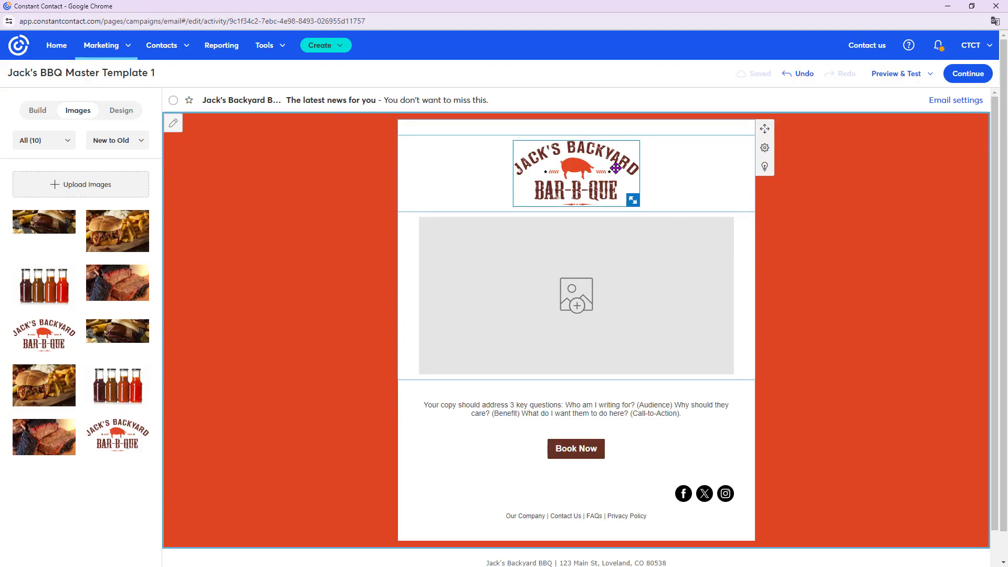
left_click(581, 167)
left_click(581, 167)
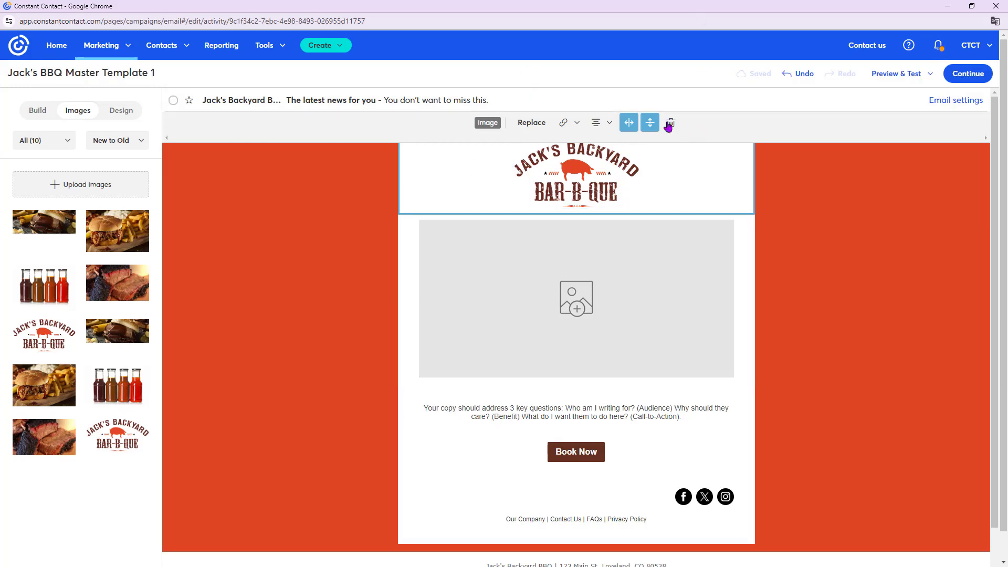
left_click(576, 125)
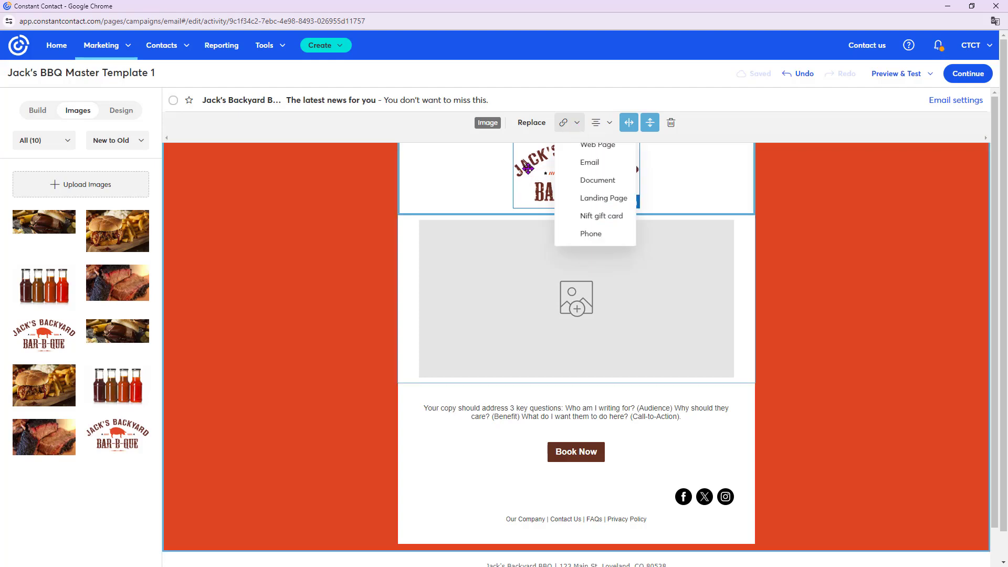
left_click(599, 145)
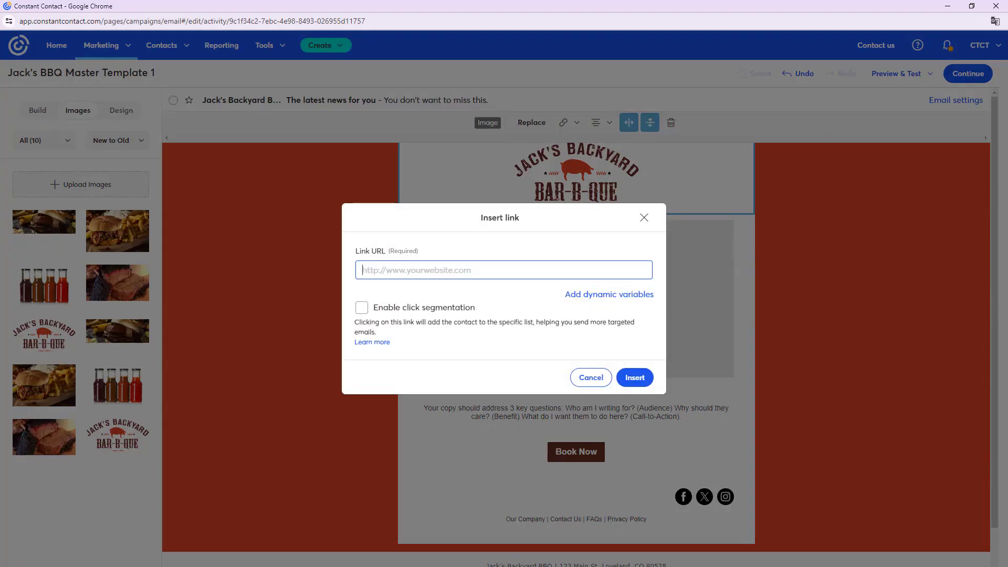
key("alt+Tab")
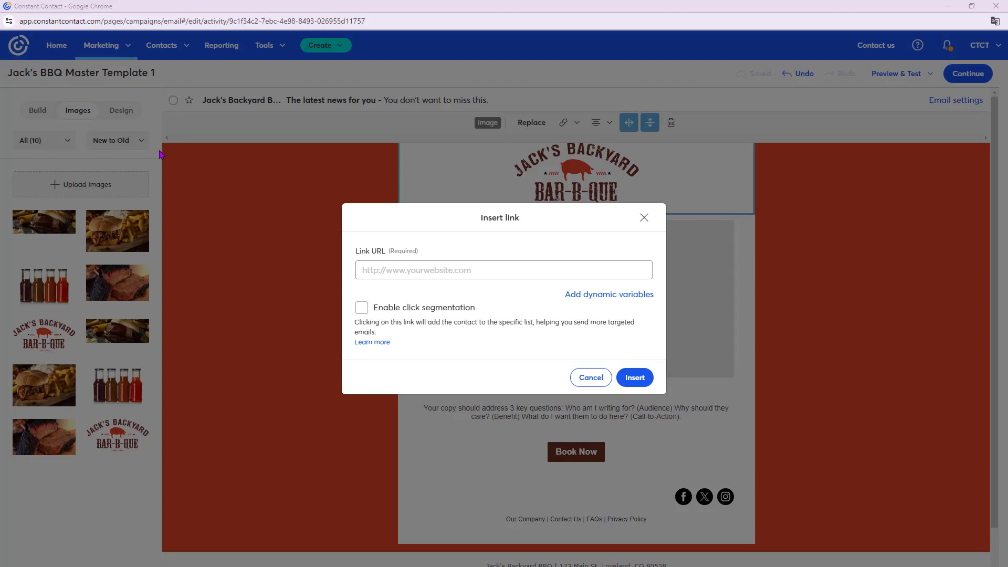
left_click(489, 268)
type("www.jacksbackyardbbq.com")
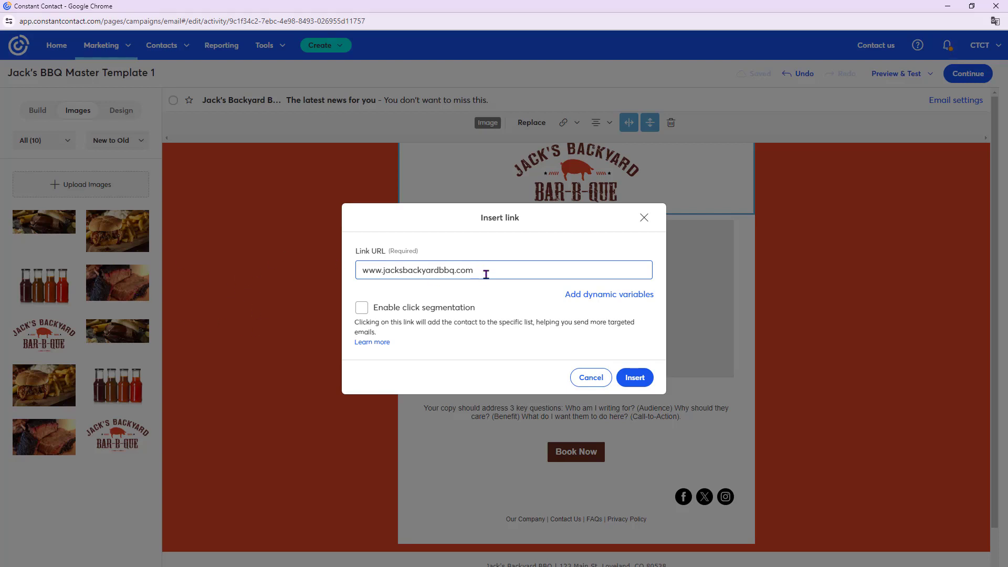
left_click(641, 382)
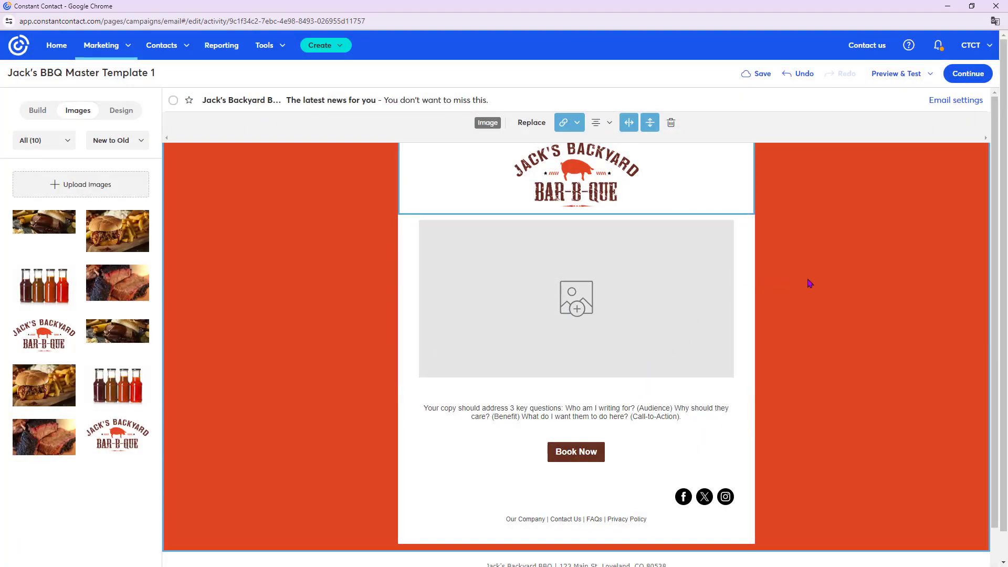
left_click(850, 230)
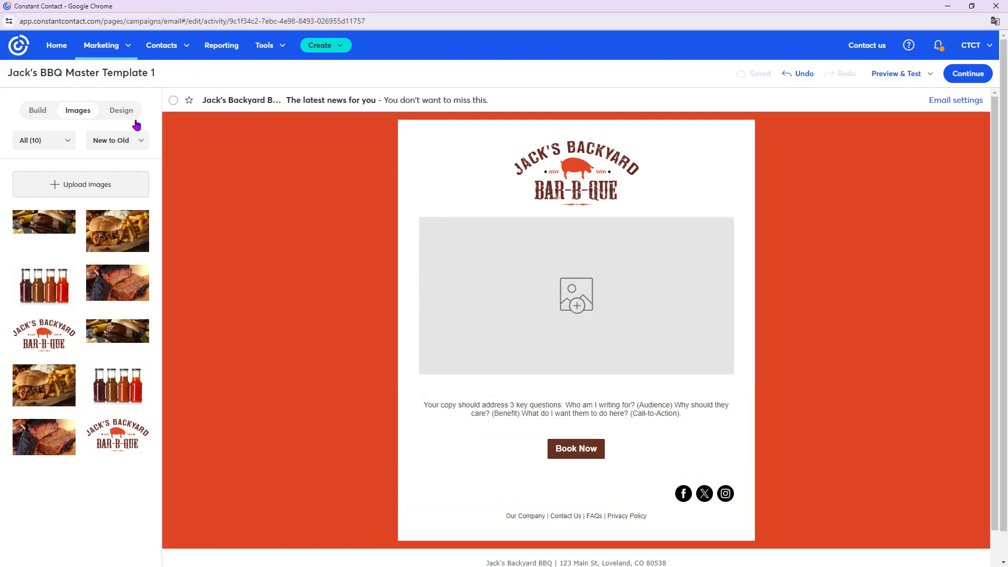
Step: Add a trial Image block from the Build tab, close its image library, and delete it
left_click(34, 116)
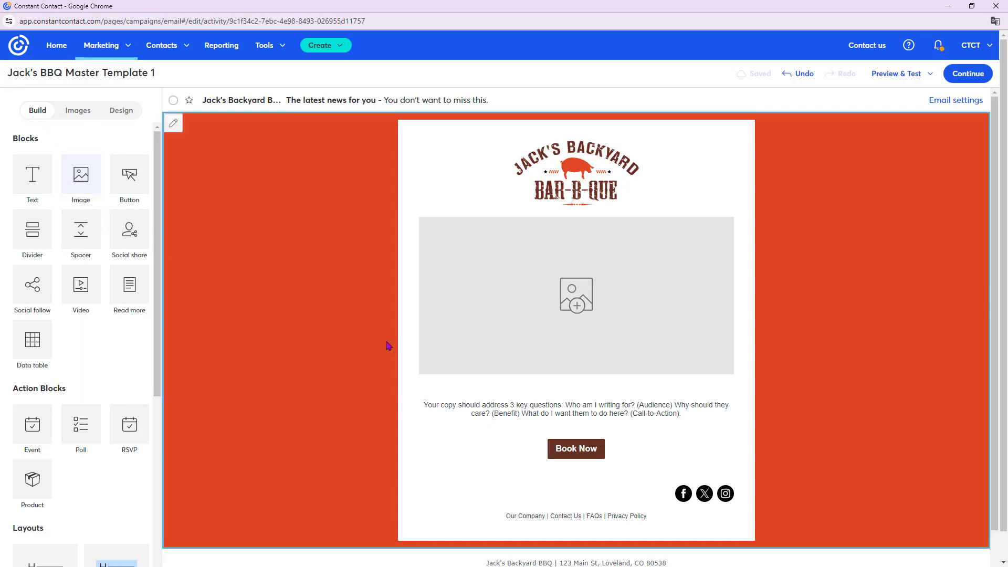
left_click_drag(389, 346, 893, 495)
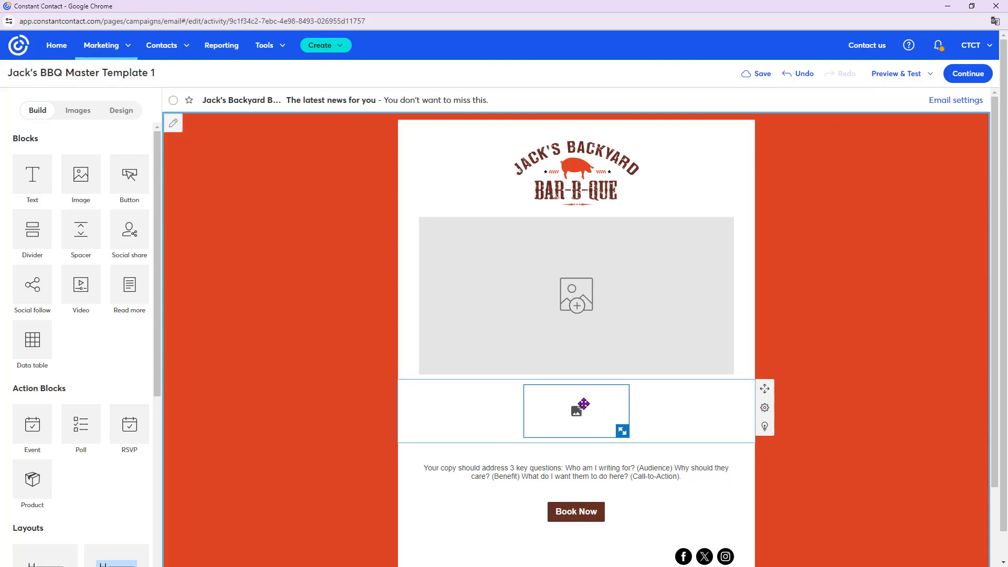
left_click(584, 403)
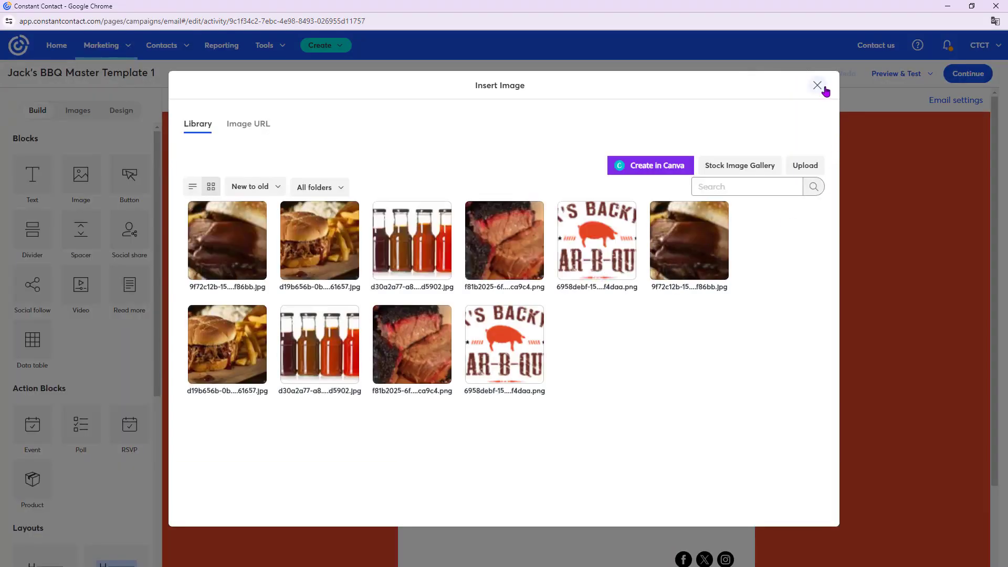
left_click(823, 88)
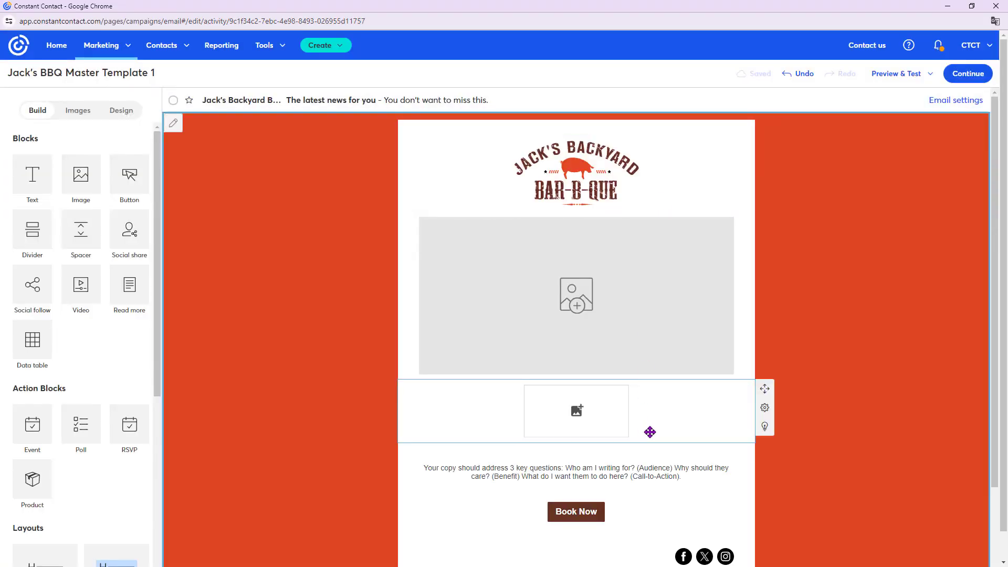
left_click(611, 414)
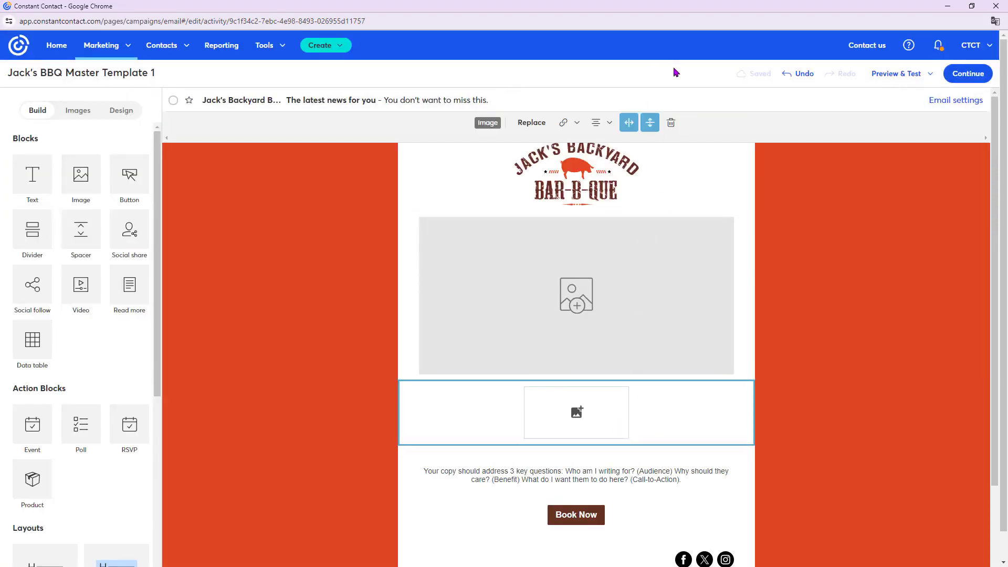
left_click(673, 123)
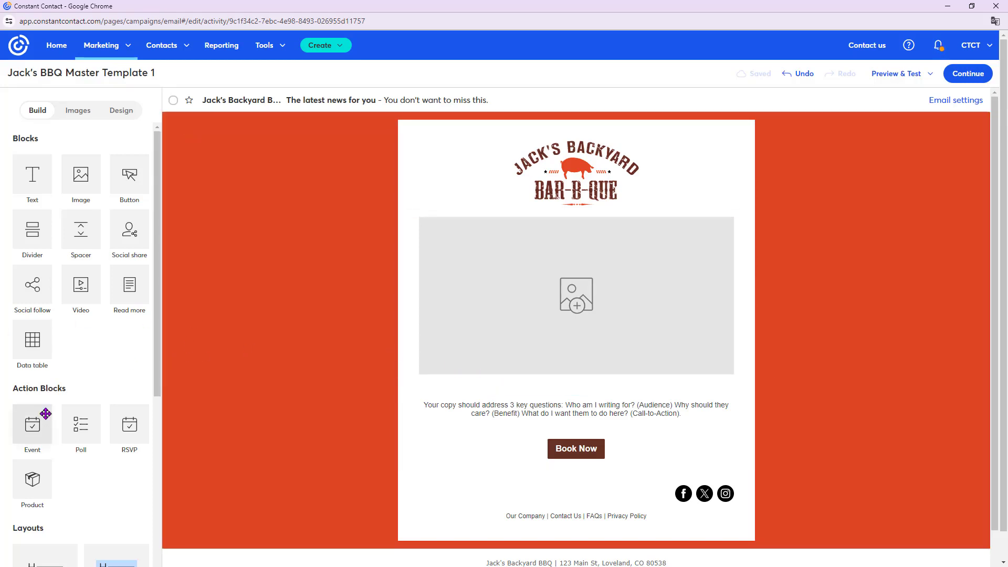
Step: Add a headline below the image placeholder and delete the duplicate second headline block
scroll(45, 418, "down", 4)
scroll(38, 344, "down", 1)
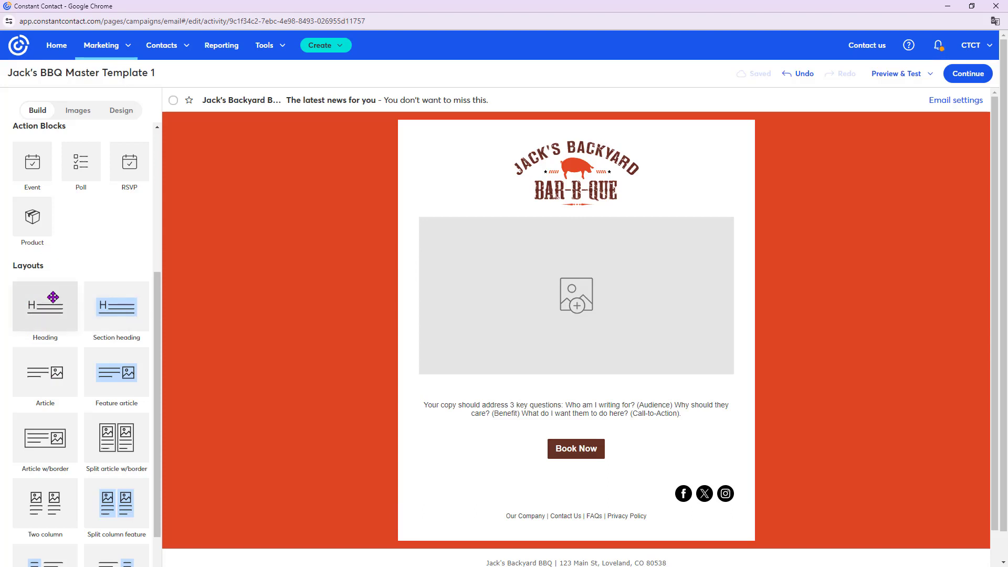
left_click_drag(33, 309, 465, 391)
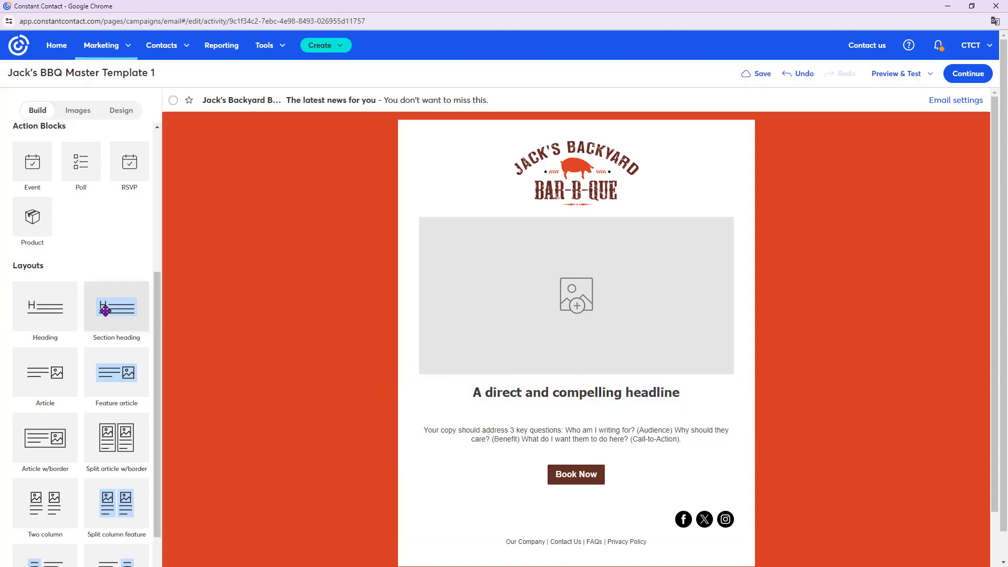
mouse_move(105, 310)
left_mouse_down()
mouse_move(389, 418)
mouse_move(491, 422)
left_mouse_up()
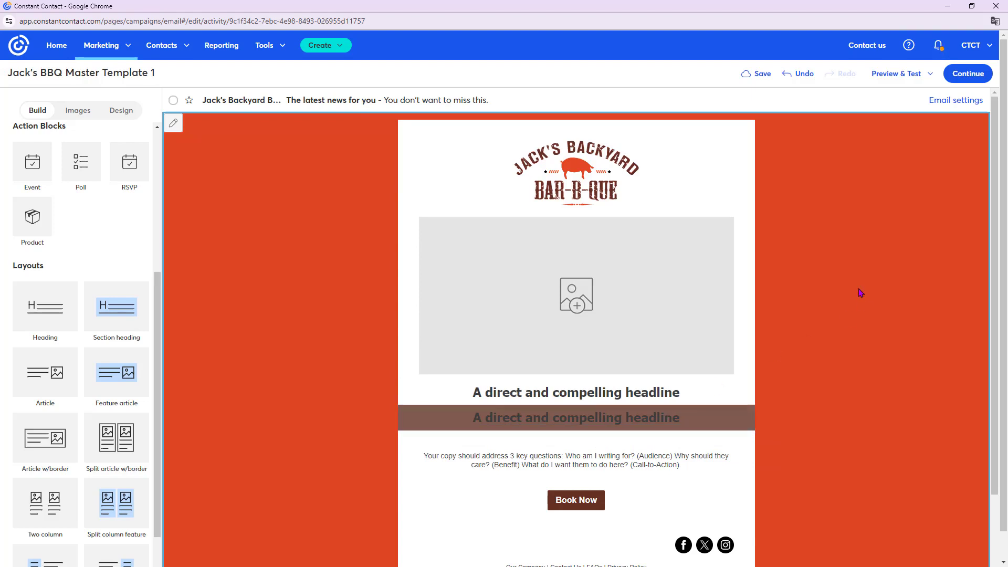
left_click(643, 418)
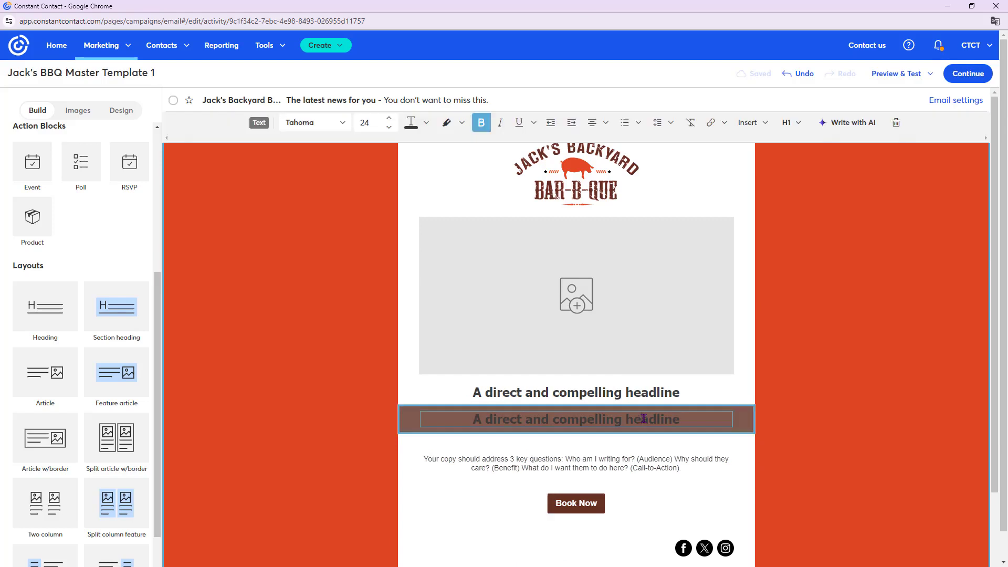
left_click(901, 124)
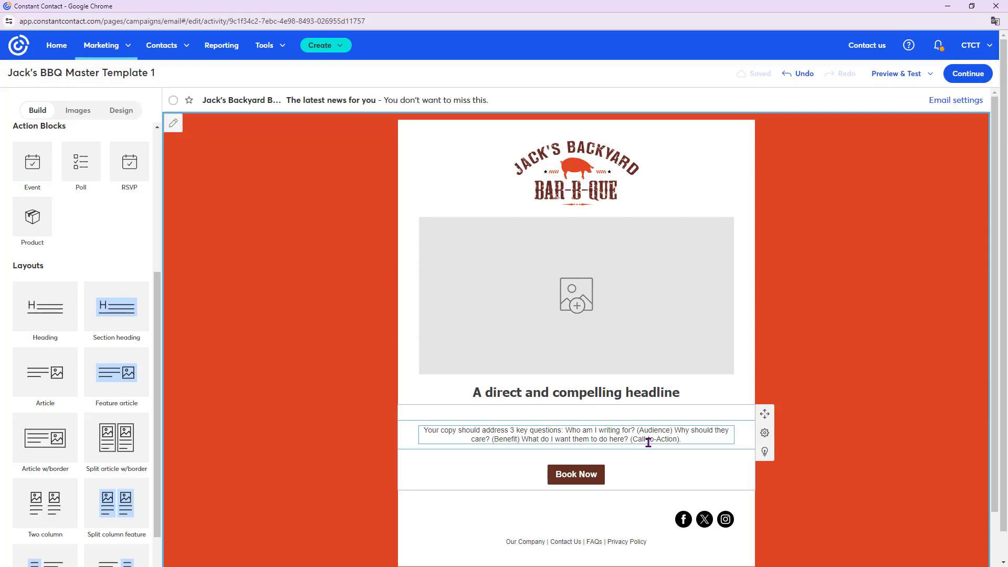
scroll(117, 322, "up", 5)
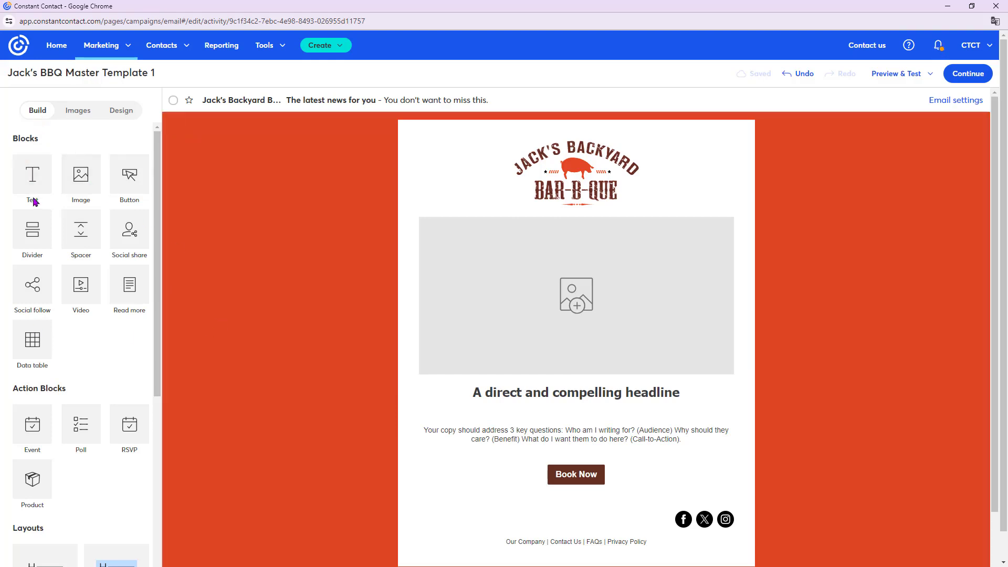
left_click_drag(135, 257, 483, 435)
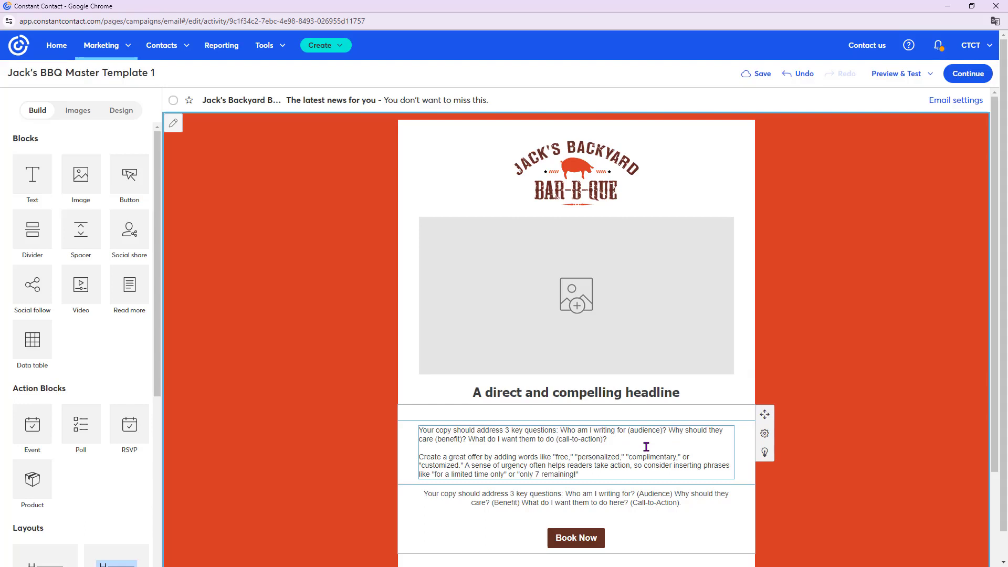
left_click(646, 447)
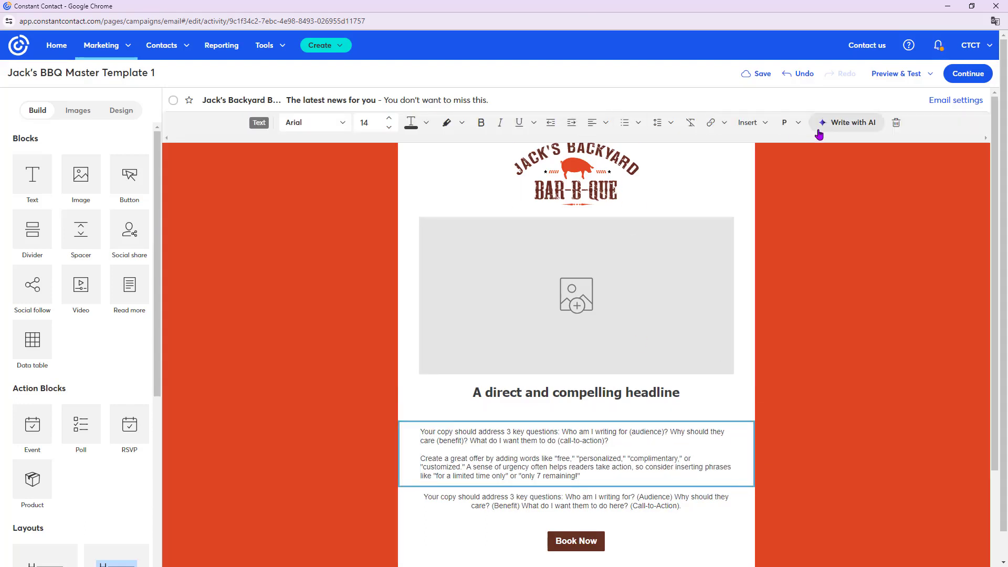
left_click(893, 122)
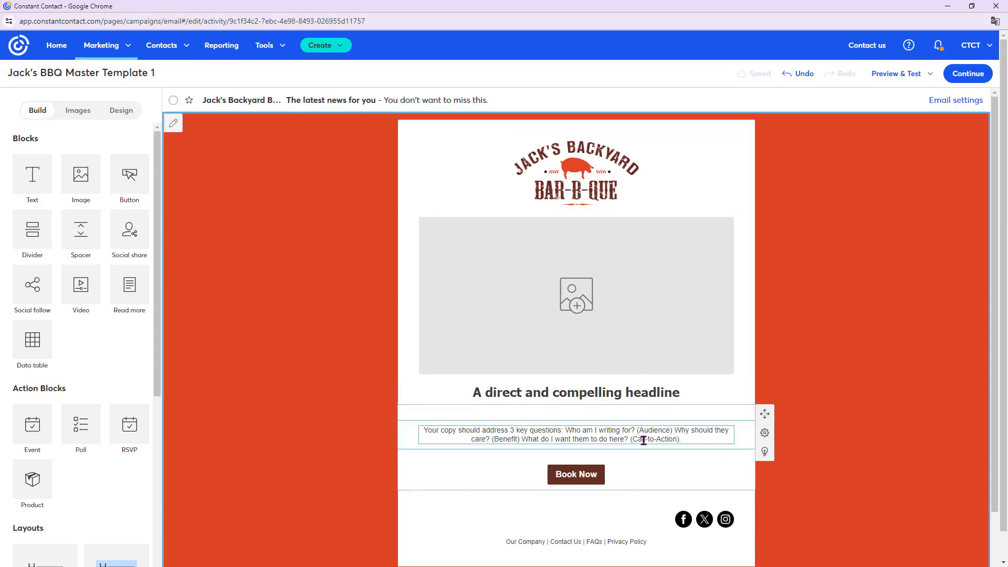
left_click_drag(604, 430, 573, 414)
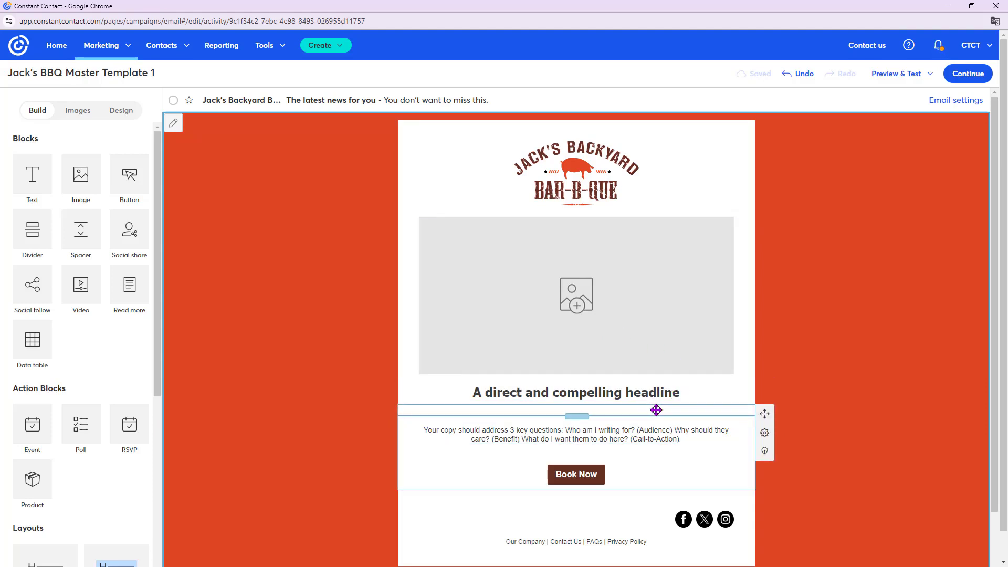
Step: Delete the spacer under the headline, then select the Book Now button
left_click(656, 410)
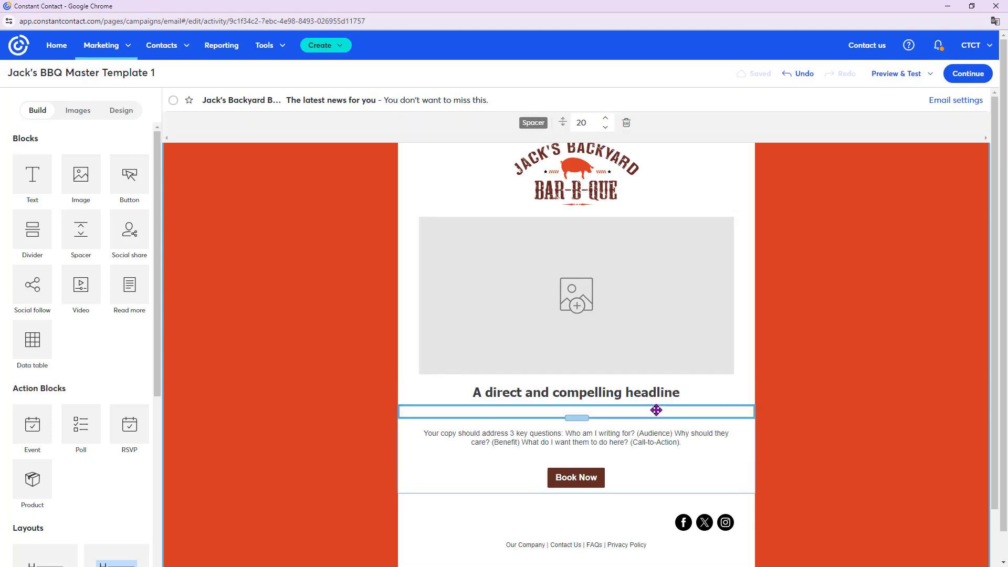
left_click(626, 122)
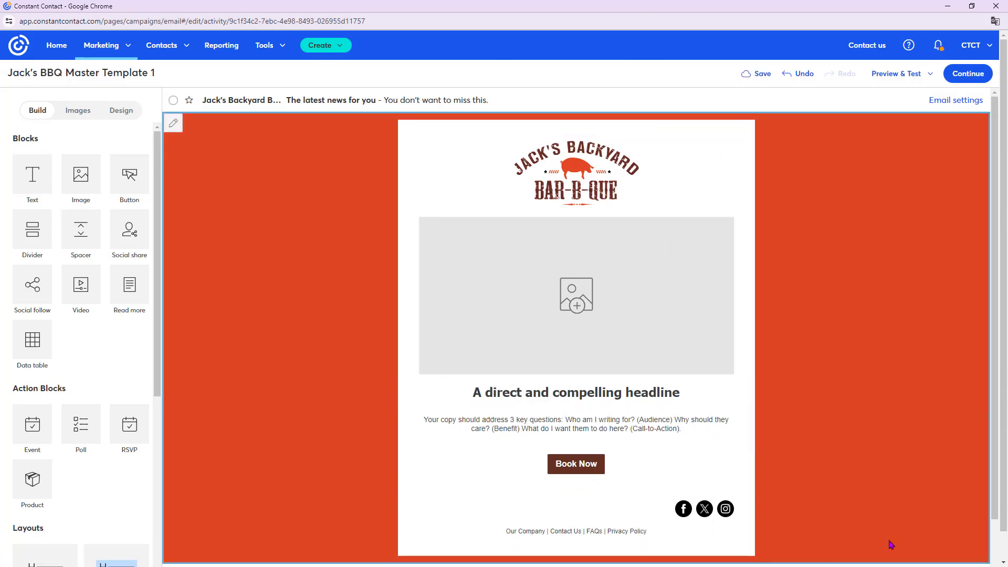
mouse_move(582, 410)
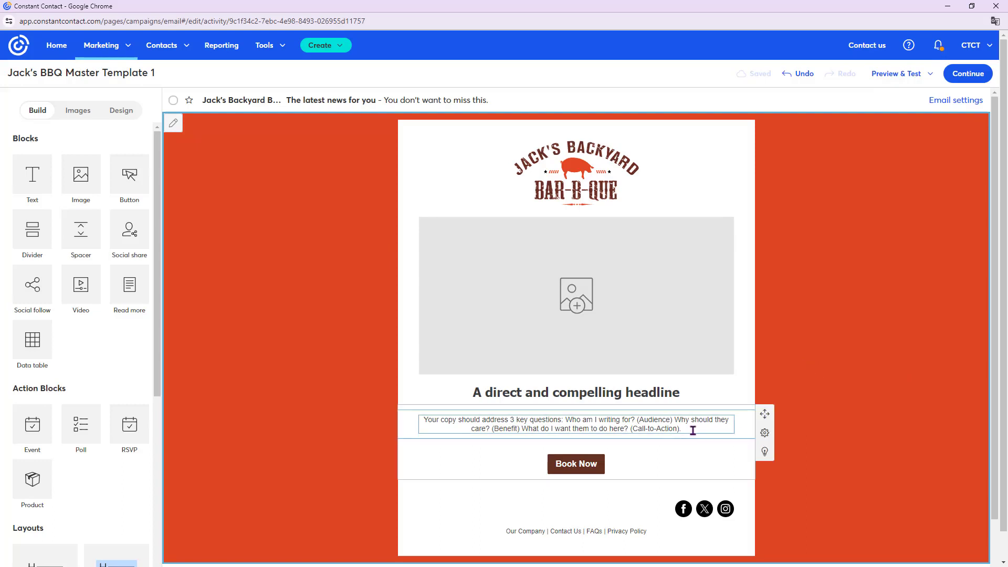
left_click(574, 463)
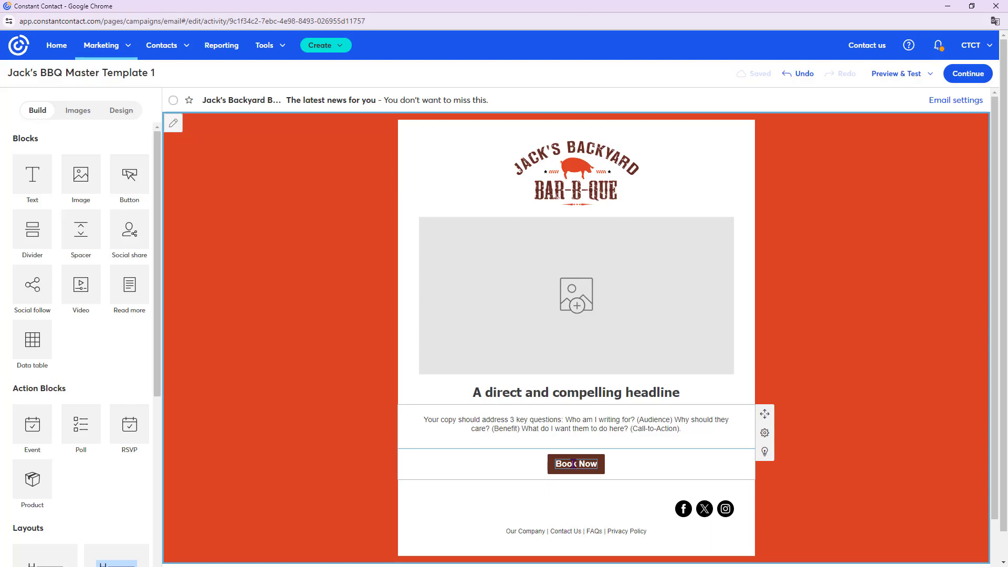
left_click(667, 466)
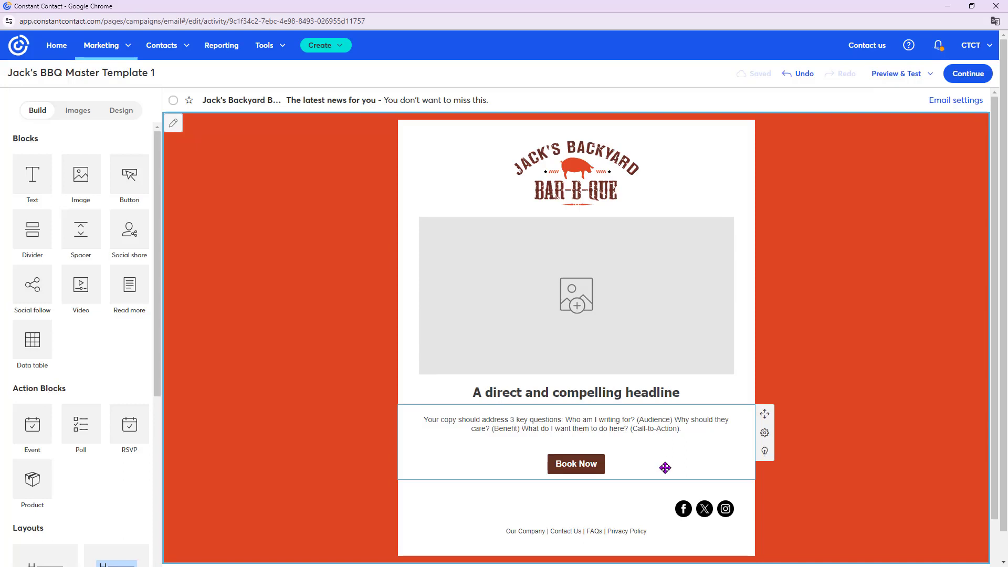
left_click(577, 465)
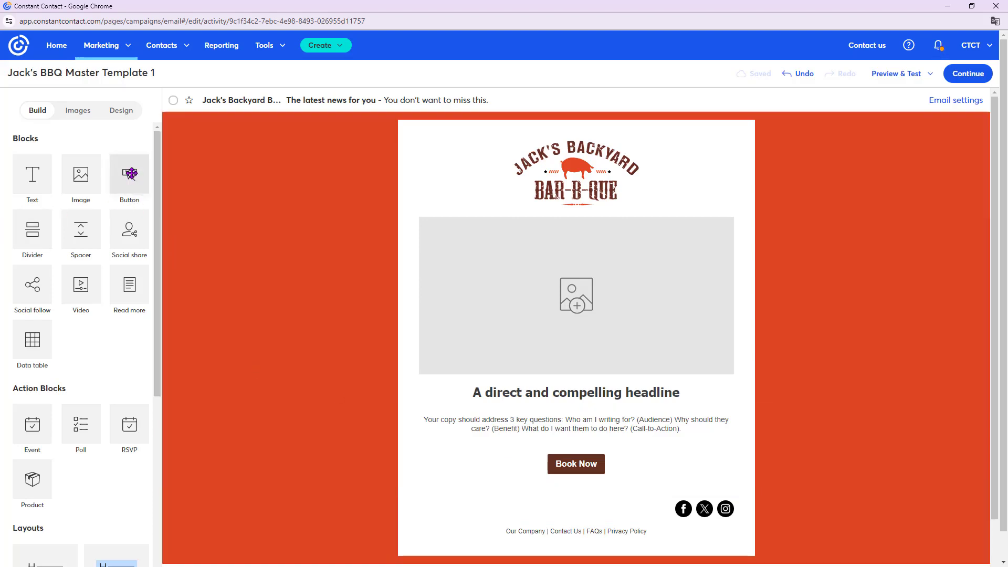
Step: Add and delete a trial 'Visit our Website' button, then drag the footer links above the social icons
left_click_drag(130, 173, 709, 478)
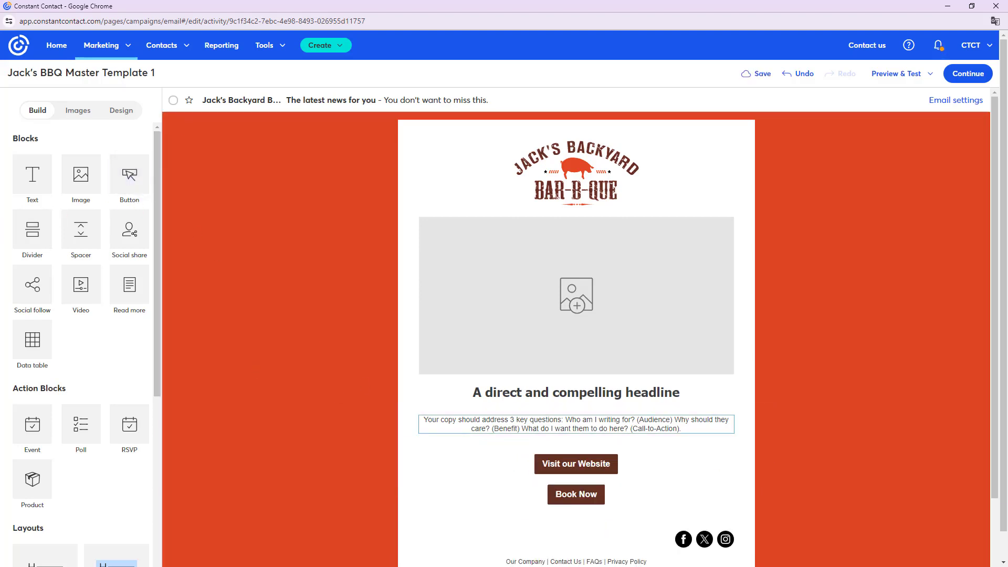
left_click(604, 459)
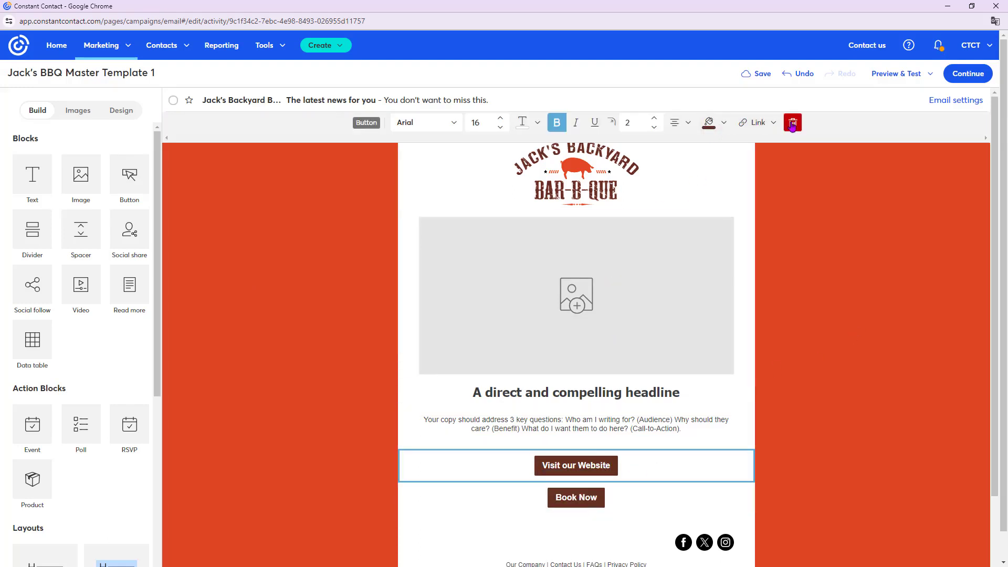
left_click(792, 123)
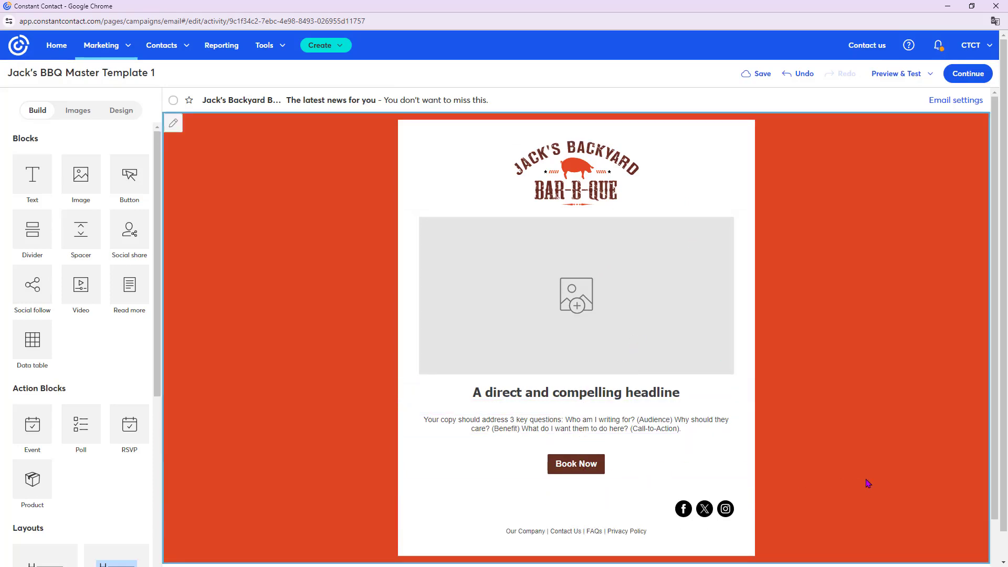
scroll(868, 483, "down", 1)
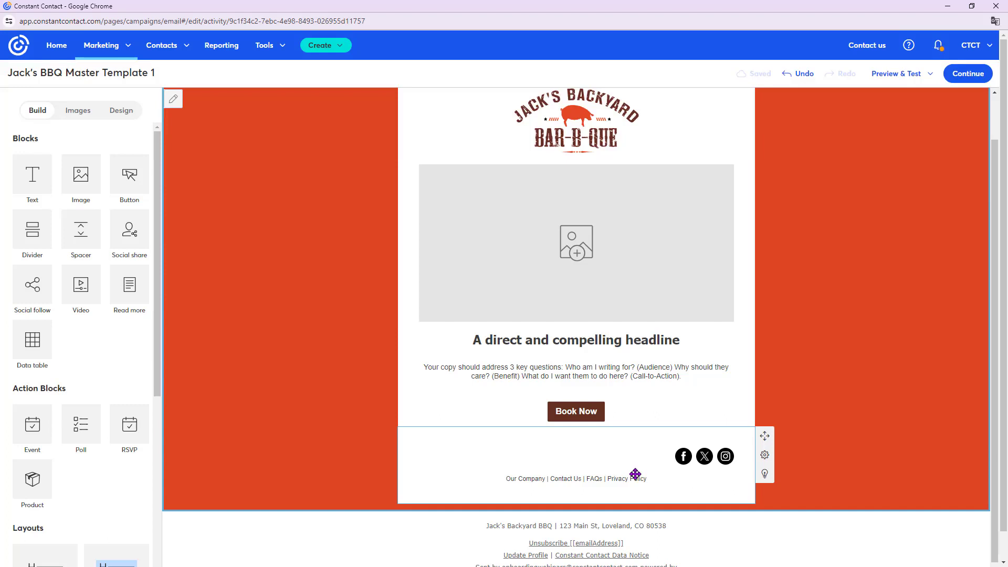
left_click_drag(635, 474, 641, 443)
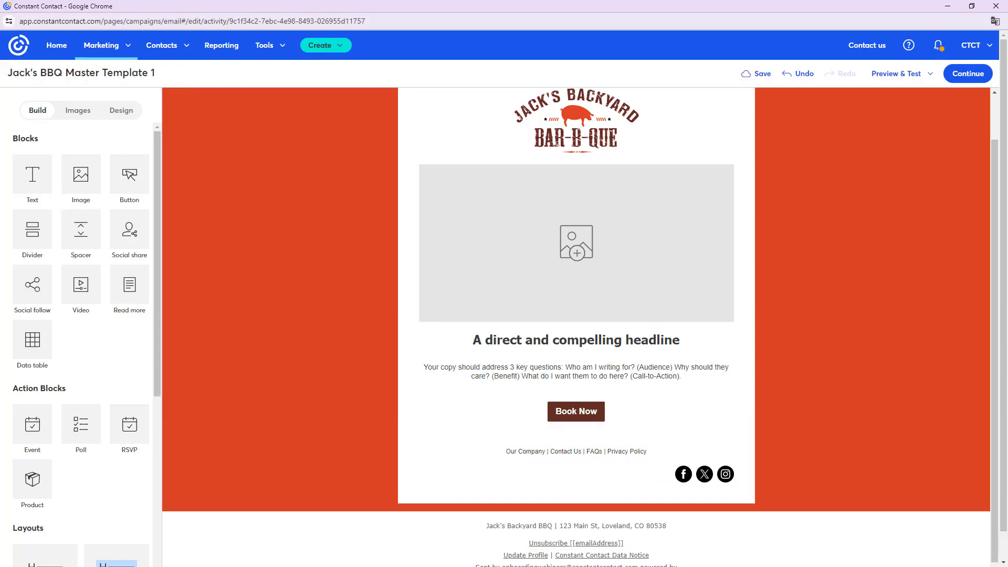
Step: Delete all the footer links text, leaving an empty text row above the social icons
left_click(577, 454)
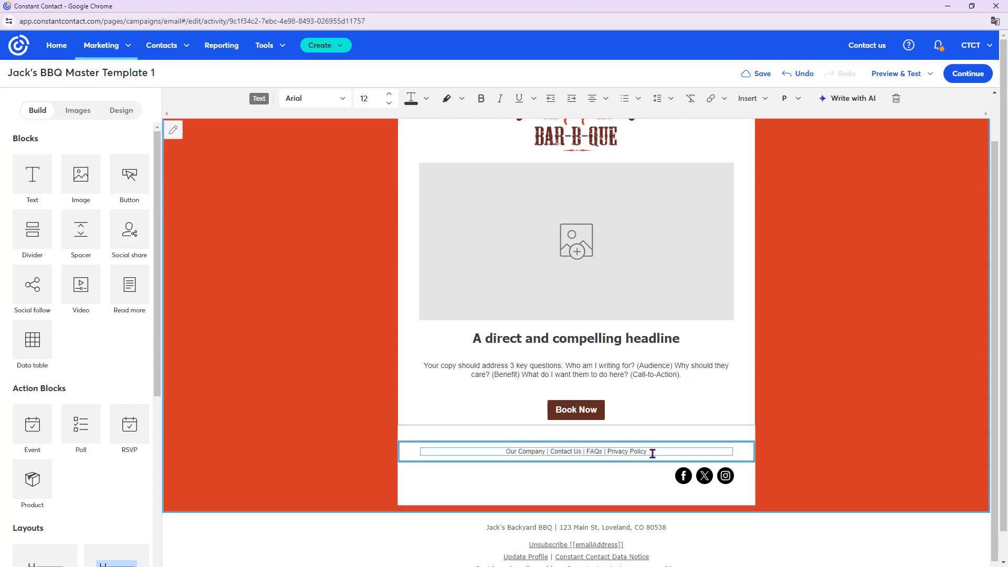
left_click_drag(653, 452, 452, 463)
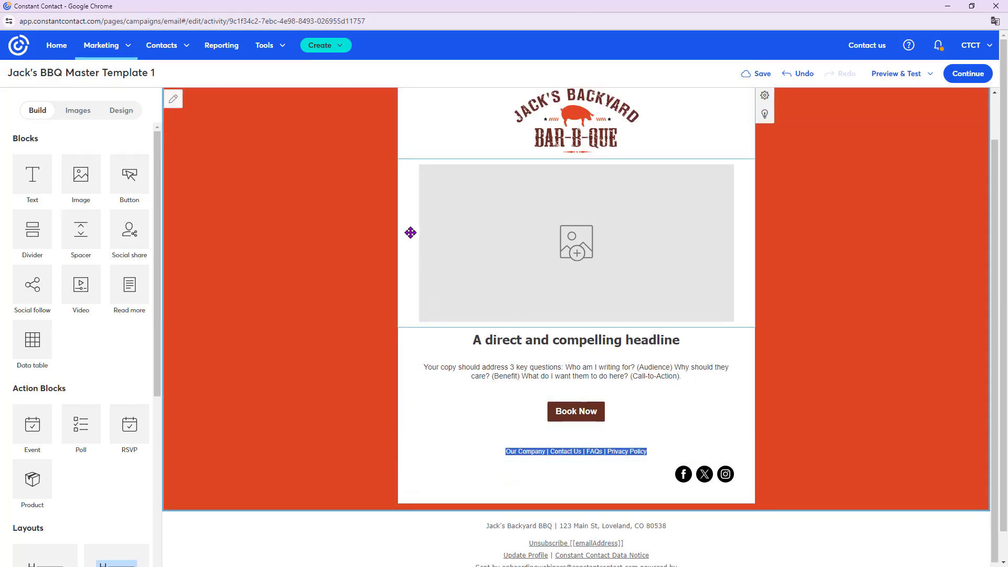
key("Delete")
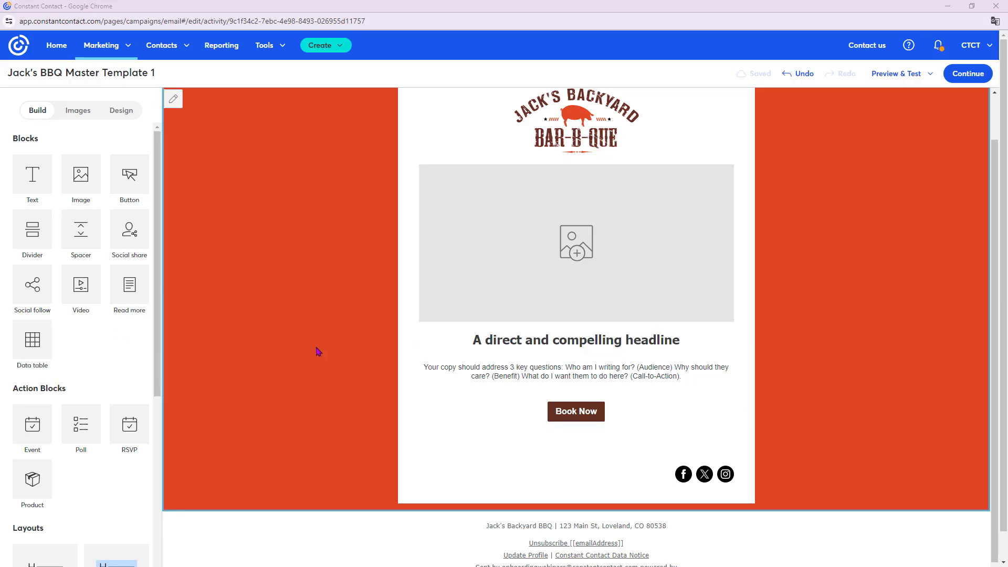
left_click_drag(649, 331, 578, 443)
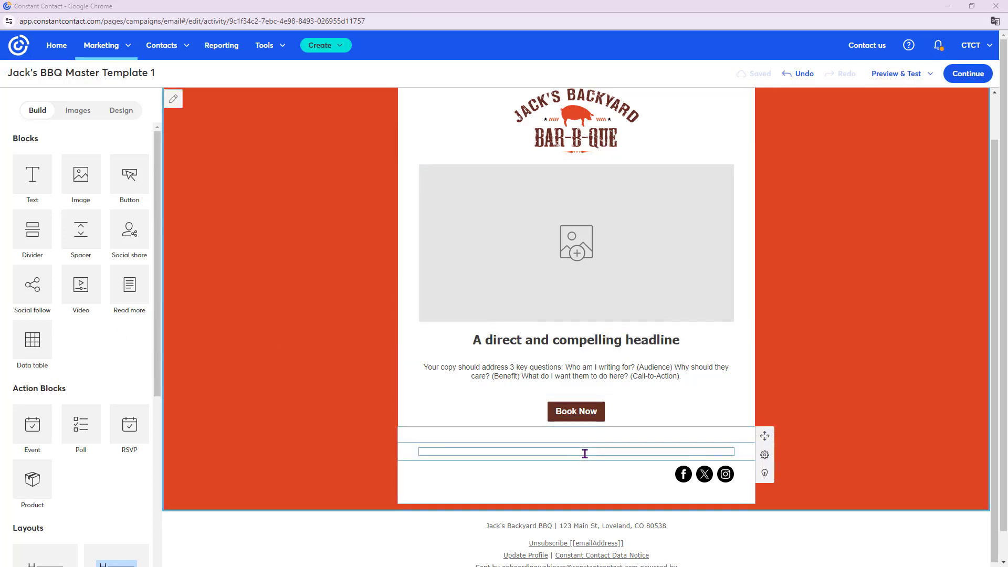
Step: Paste the restaurant's name, address, phone and hours into the footer and set them to size 14
key("ctrl+v")
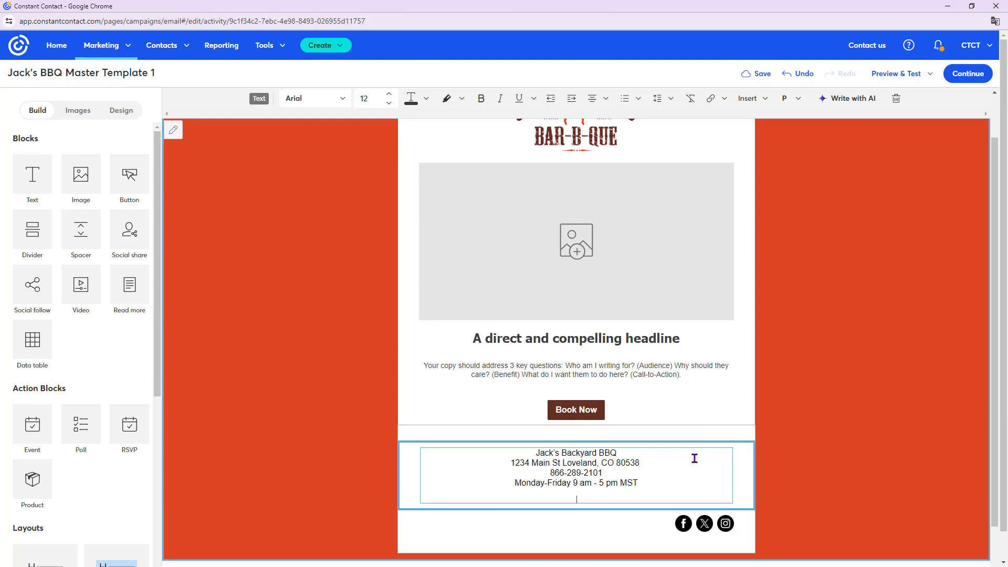
key("BackSpace")
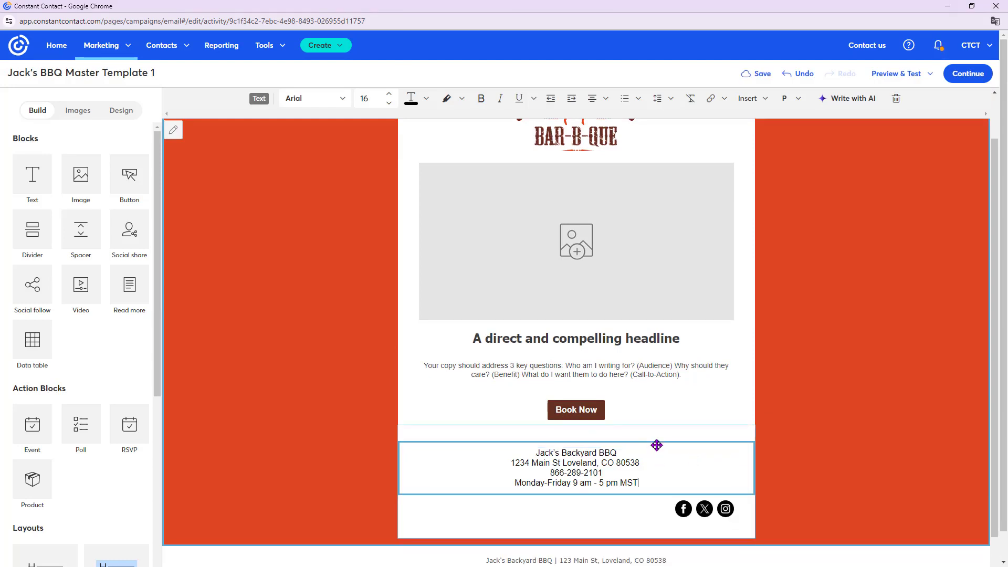
left_click_drag(572, 483, 455, 455)
left_click_drag(641, 483, 488, 452)
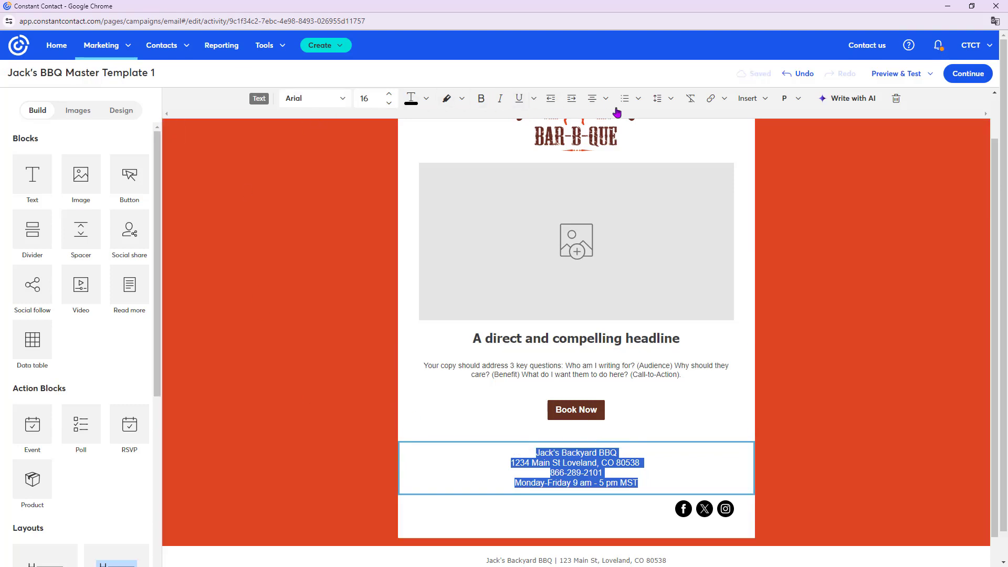
left_click(389, 103)
left_click(391, 104)
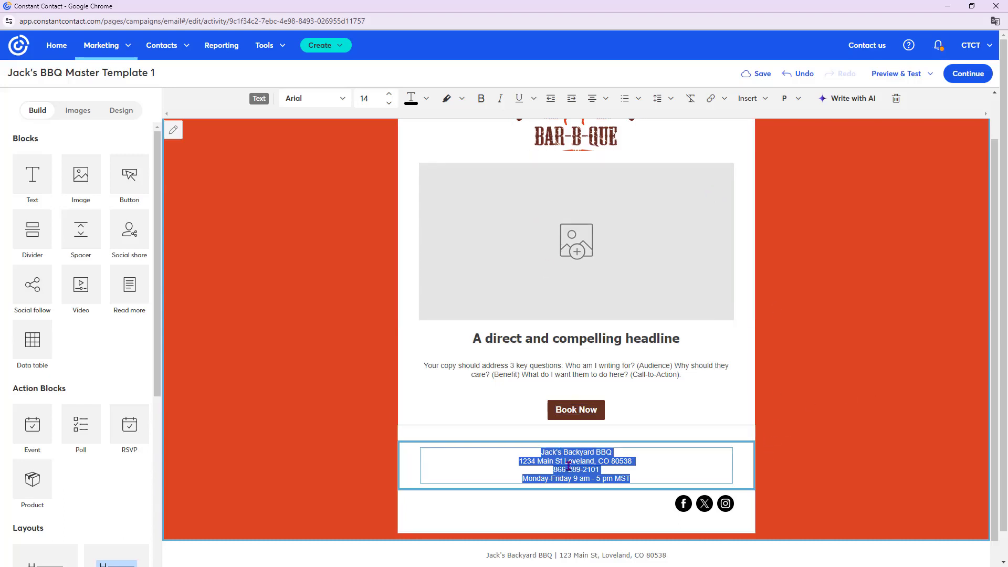
Step: Make the Jack's Backyard BBQ line bold
triple_click(578, 452)
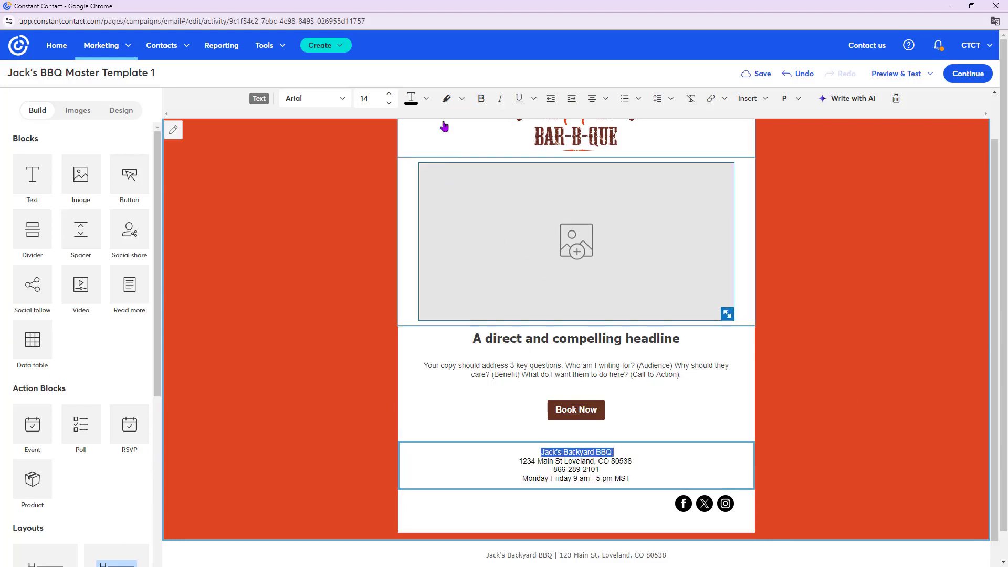
left_click(481, 98)
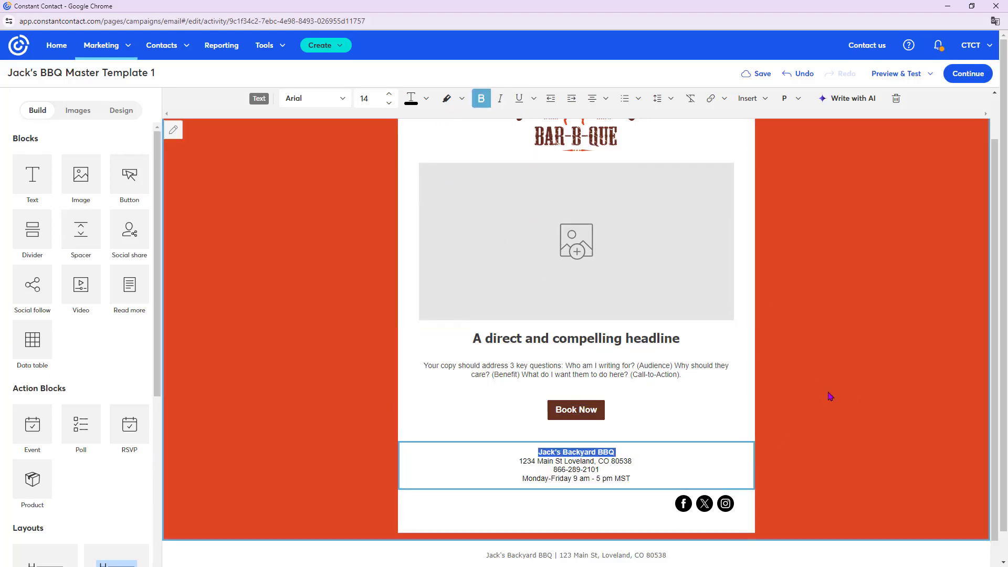
left_click(860, 420)
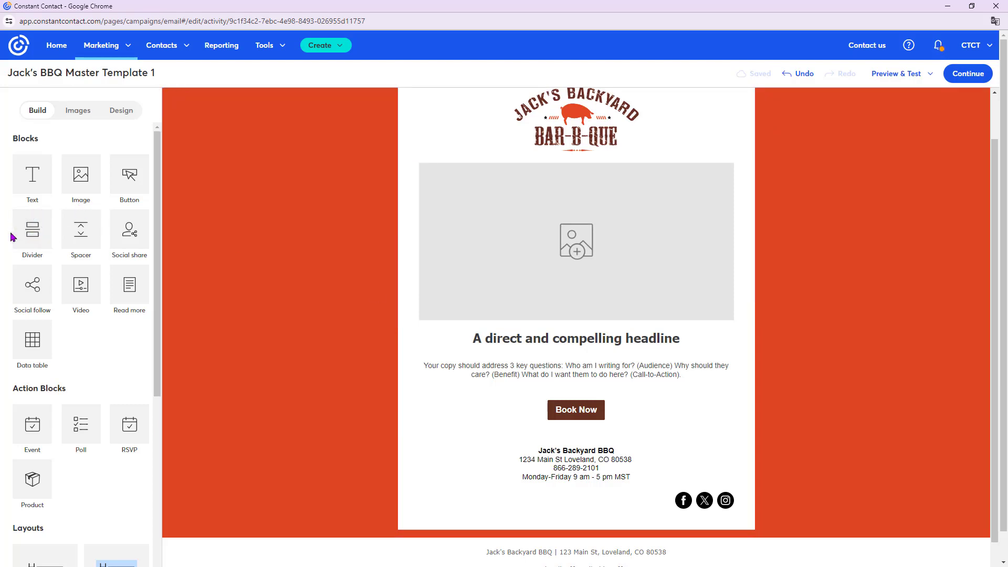
Step: Add divider lines below the Book Now button and above the footer contact details
left_click_drag(42, 229, 505, 444)
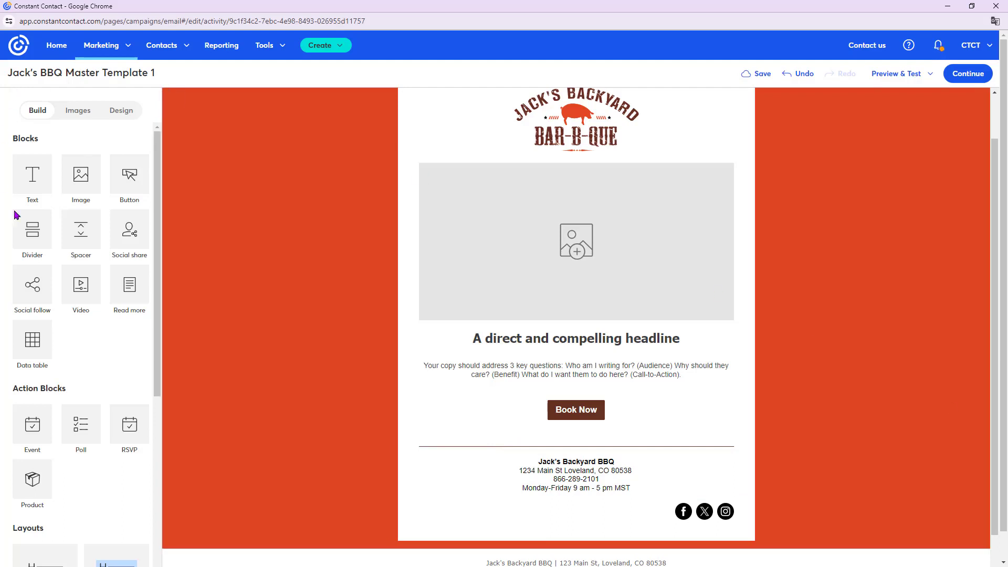
left_click_drag(32, 231, 546, 501)
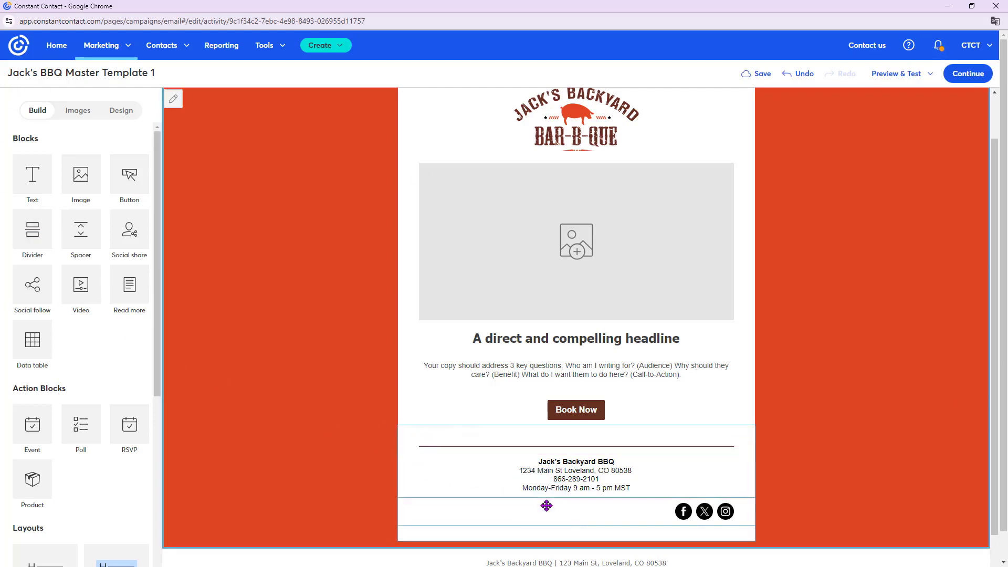
scroll(730, 354, "down", 2)
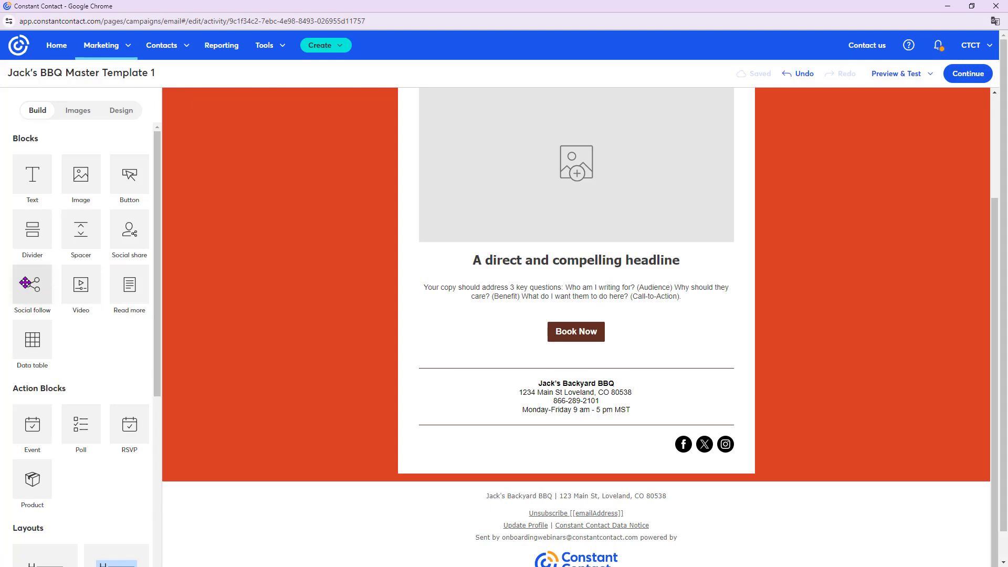
Step: Remove the trial coloured social block and center the black Facebook, X and Instagram icons
left_click_drag(20, 283, 488, 427)
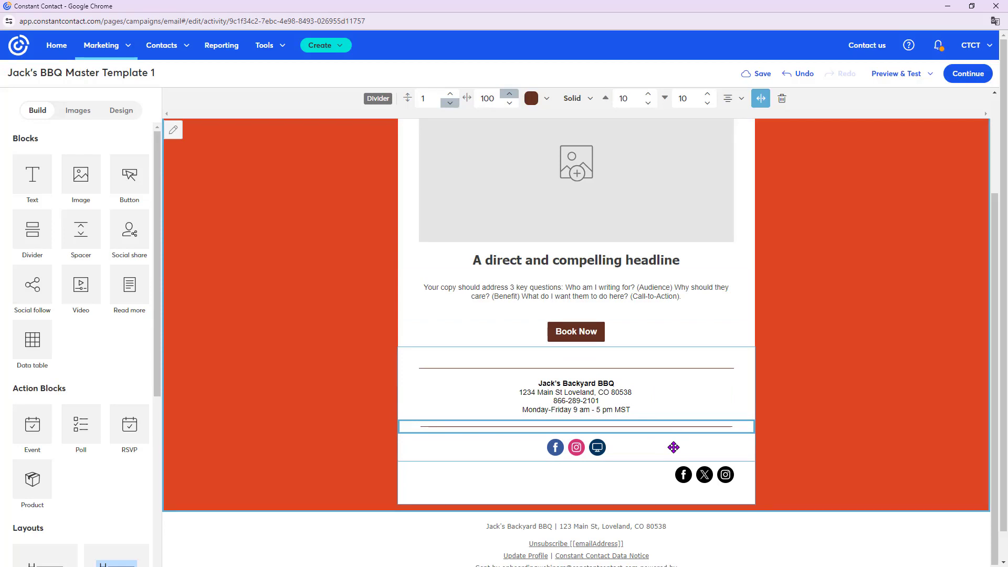
left_click(595, 447)
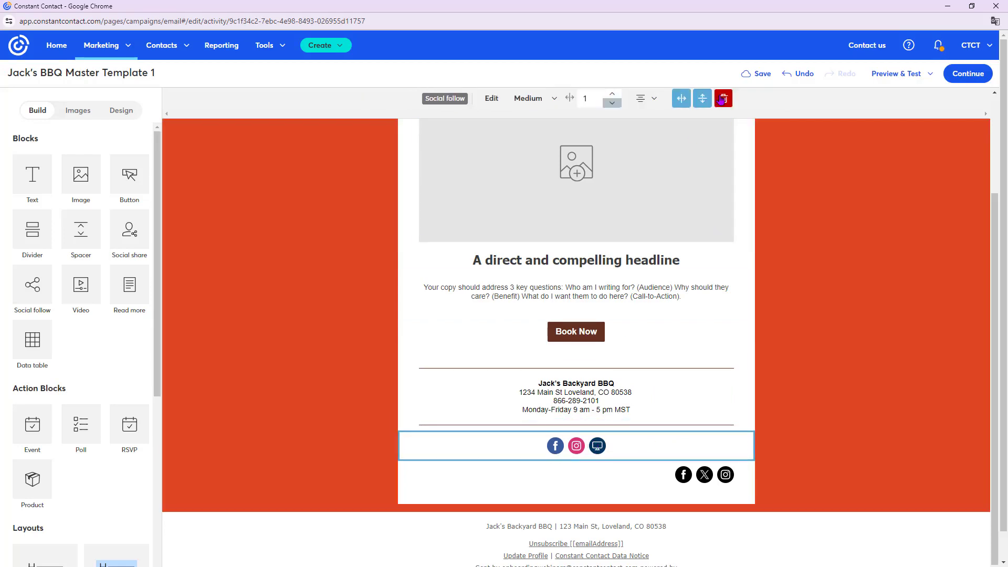
left_click(723, 99)
left_click(724, 446)
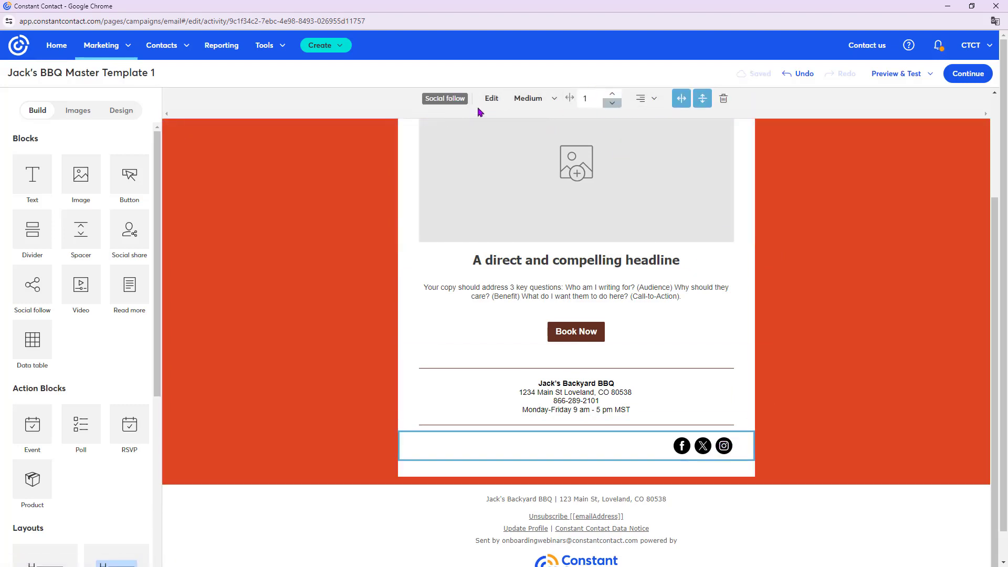
left_click(652, 99)
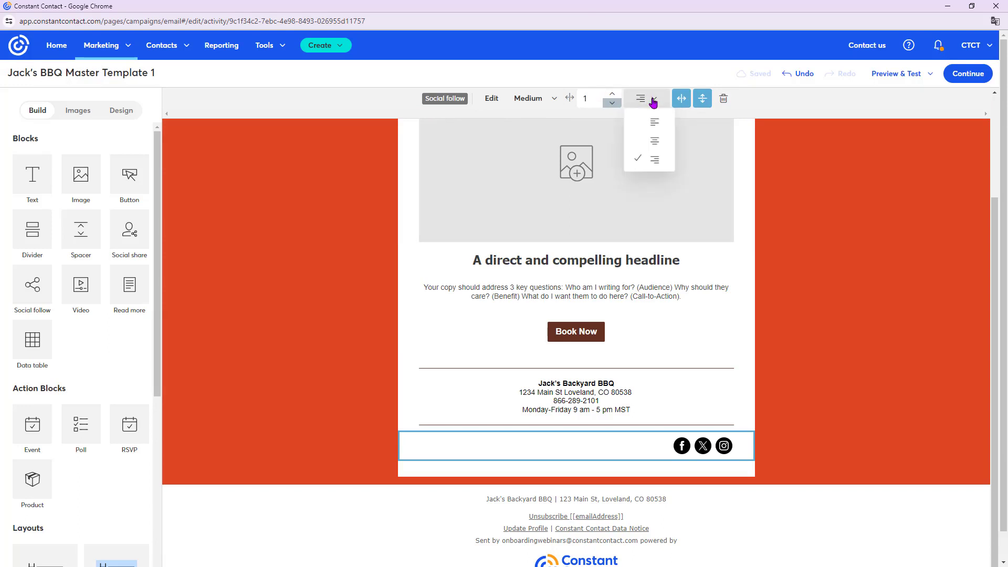
left_click(663, 146)
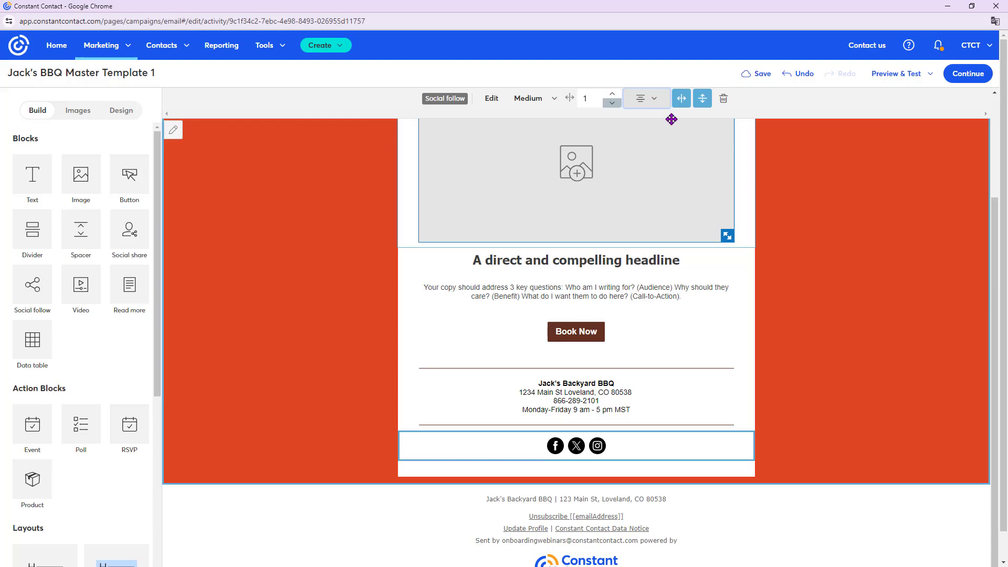
Step: Try Square, Speech Bubble and Silhouette shapes, then settle on full-colour Circle icons
left_click(493, 101)
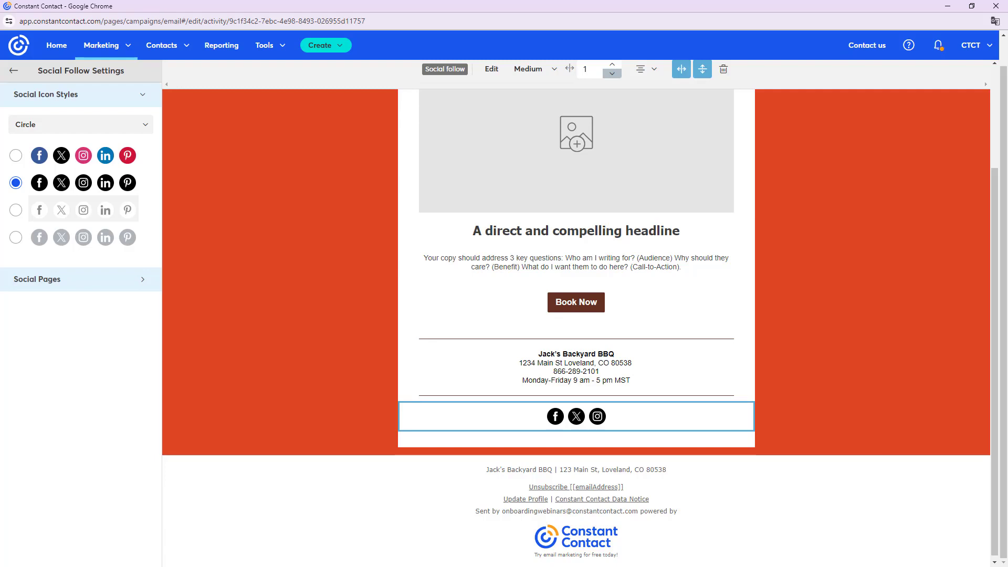
left_click(41, 129)
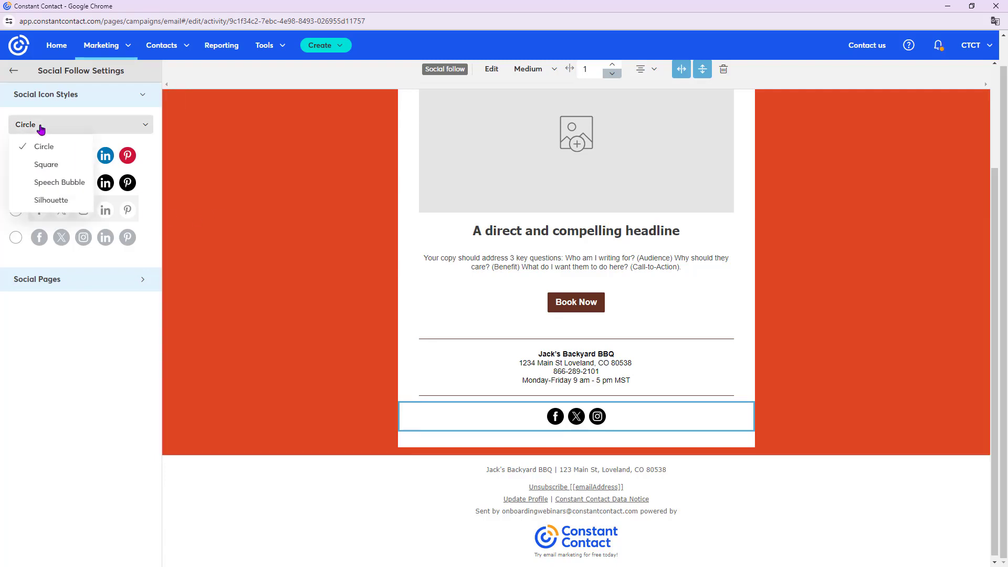
left_click(63, 164)
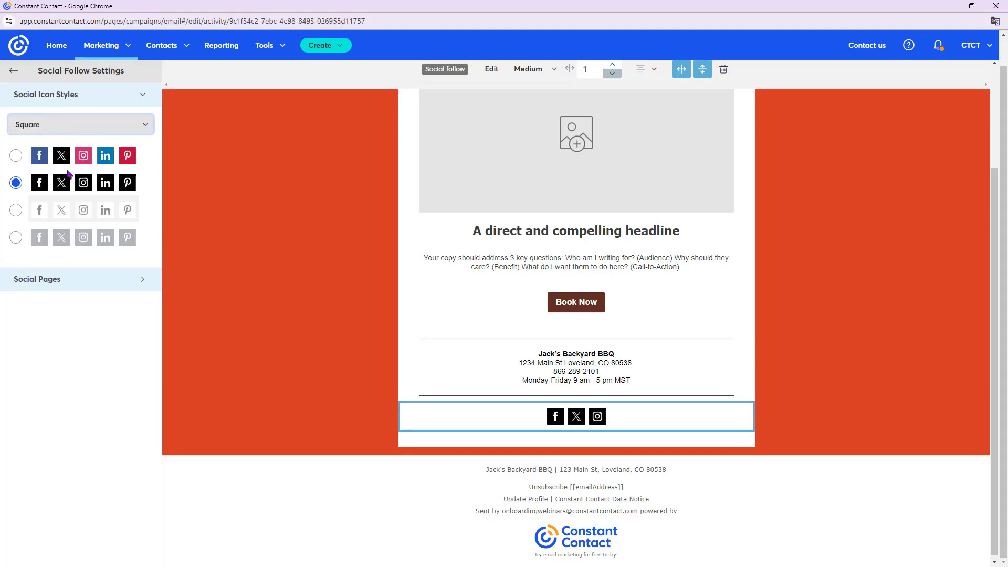
left_click(49, 128)
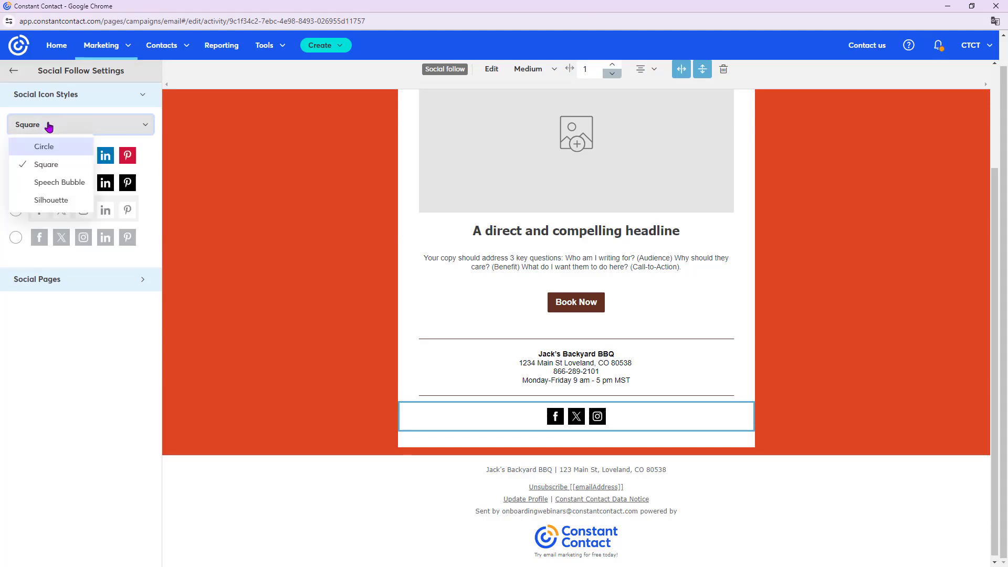
left_click(73, 184)
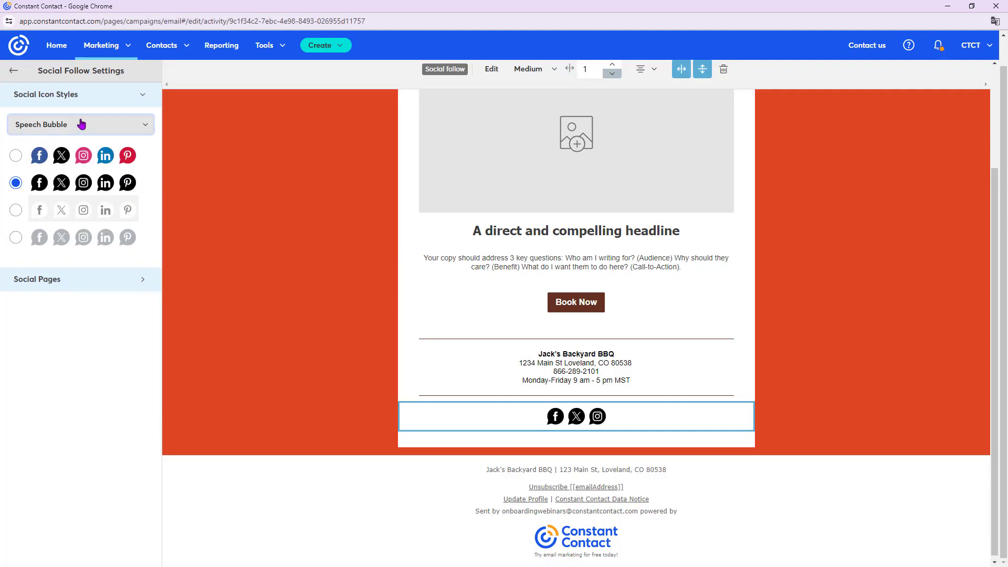
left_click(82, 124)
left_click(61, 200)
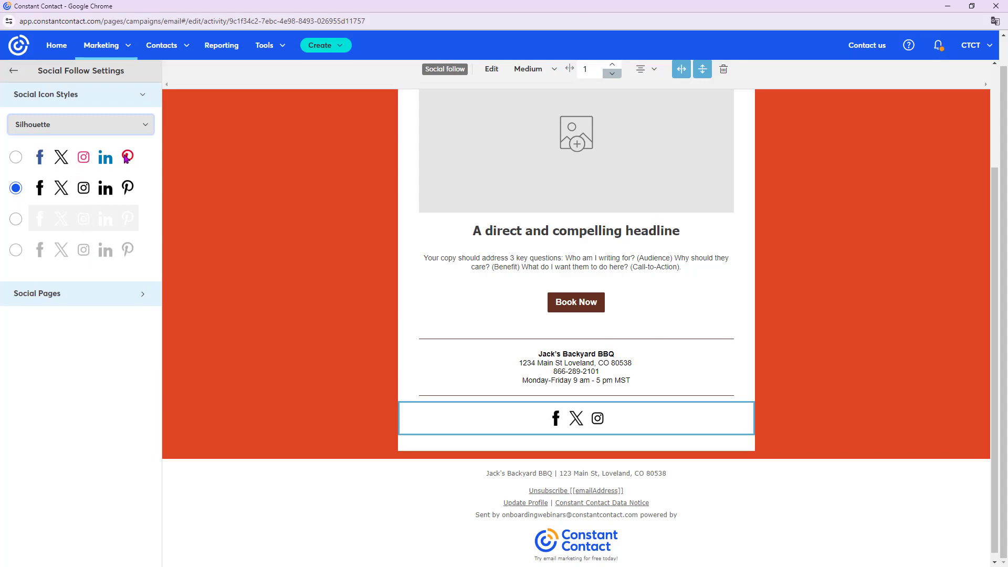
left_click(16, 158)
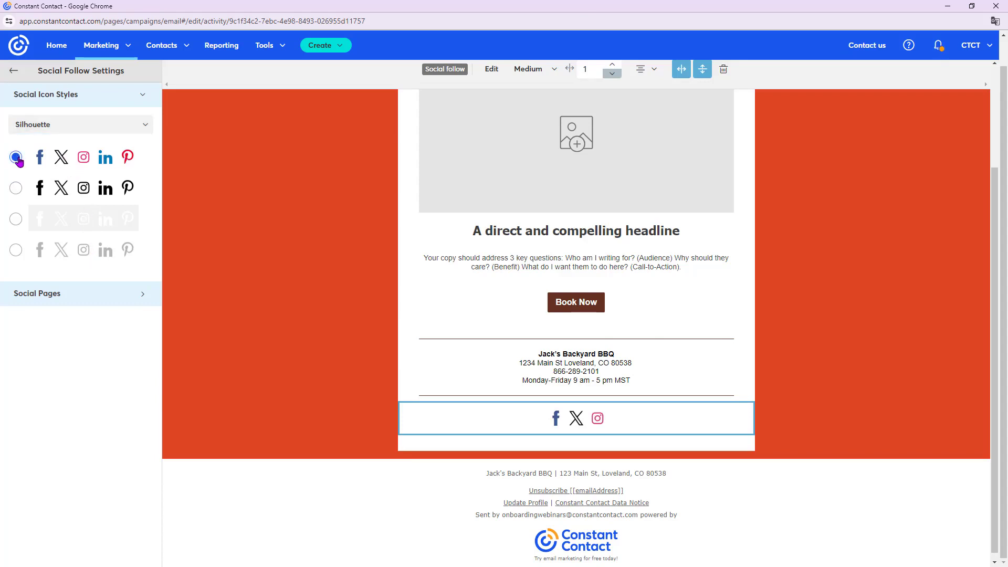
left_click(131, 131)
left_click(76, 158)
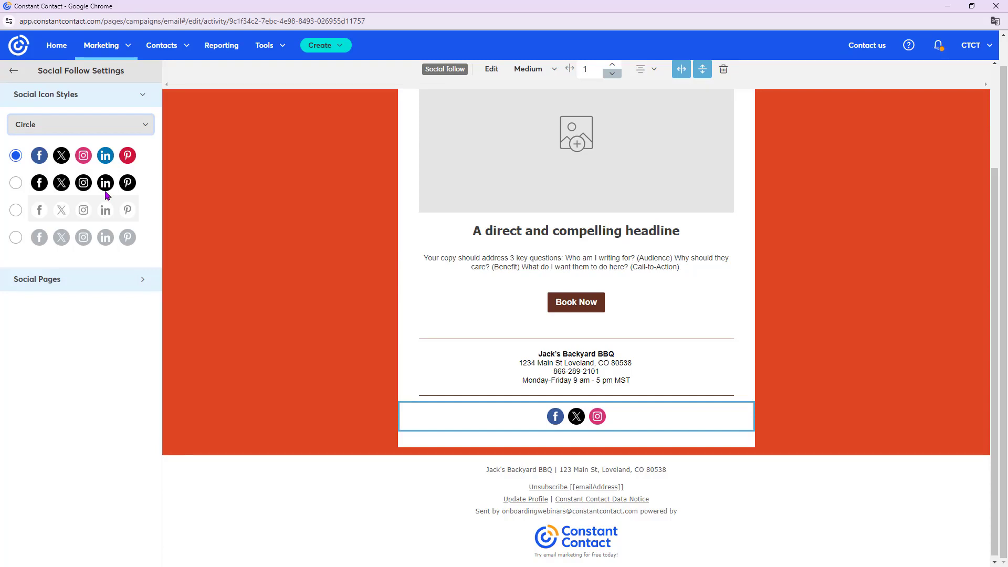
left_click(142, 282)
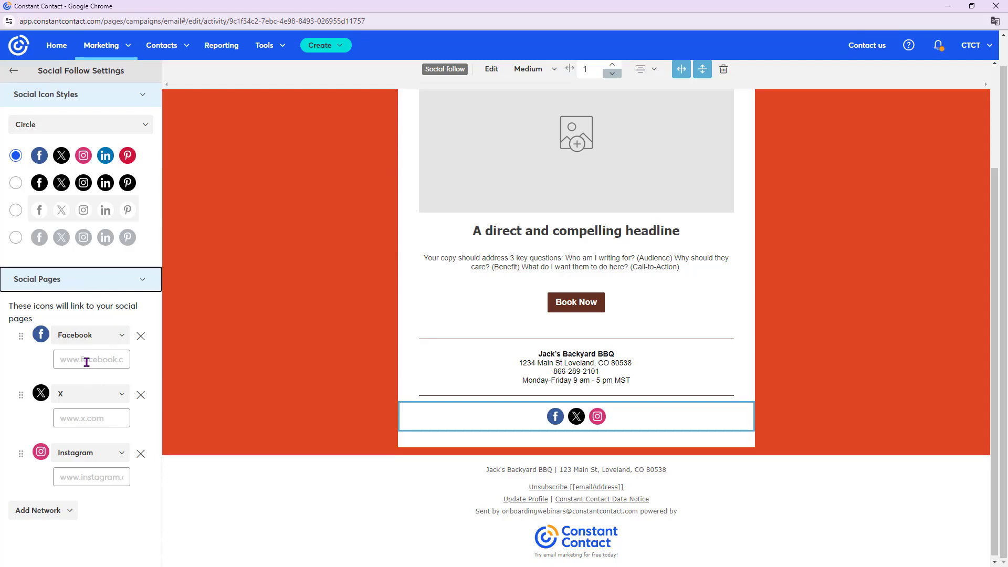
Step: Paste the Facebook and Instagram page links and remove X from the social icons
left_click(92, 419)
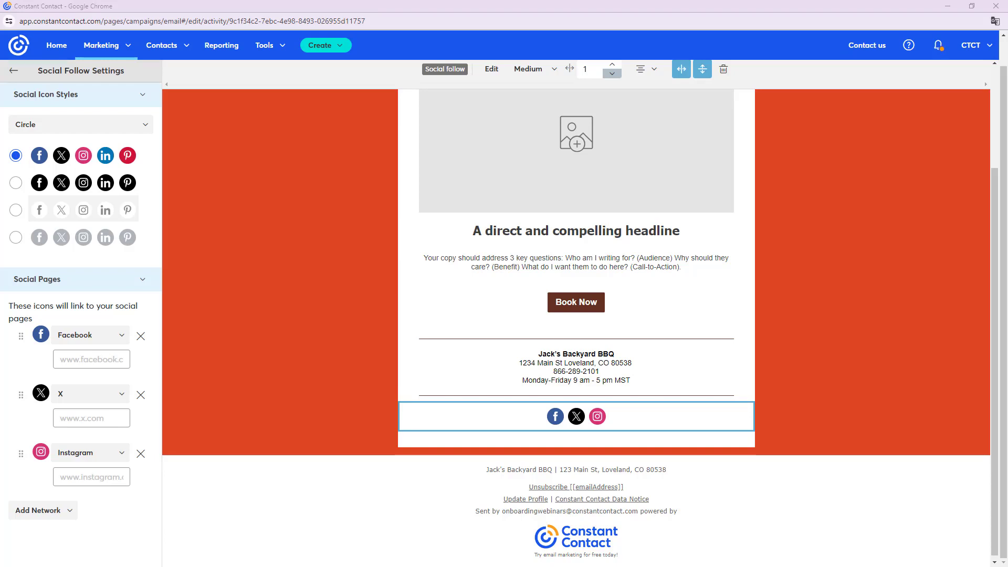
left_click(93, 359)
key("ctrl+v")
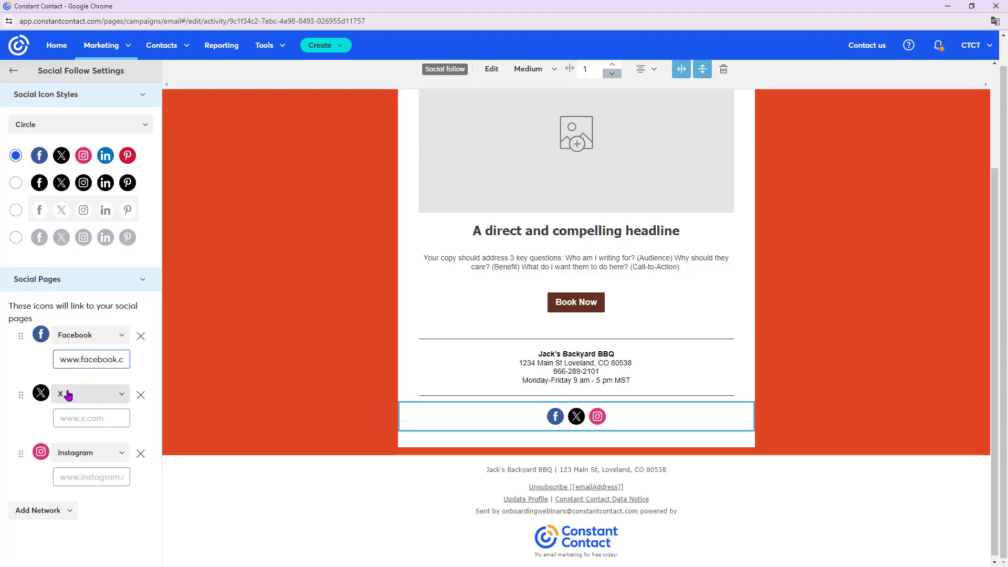
left_click(141, 396)
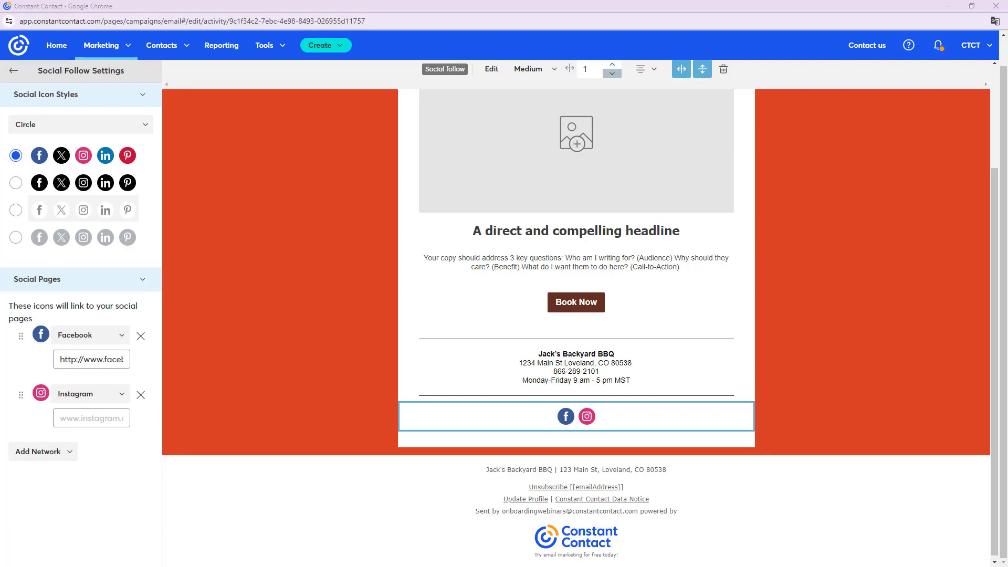
left_click(85, 420)
key("ctrl+v")
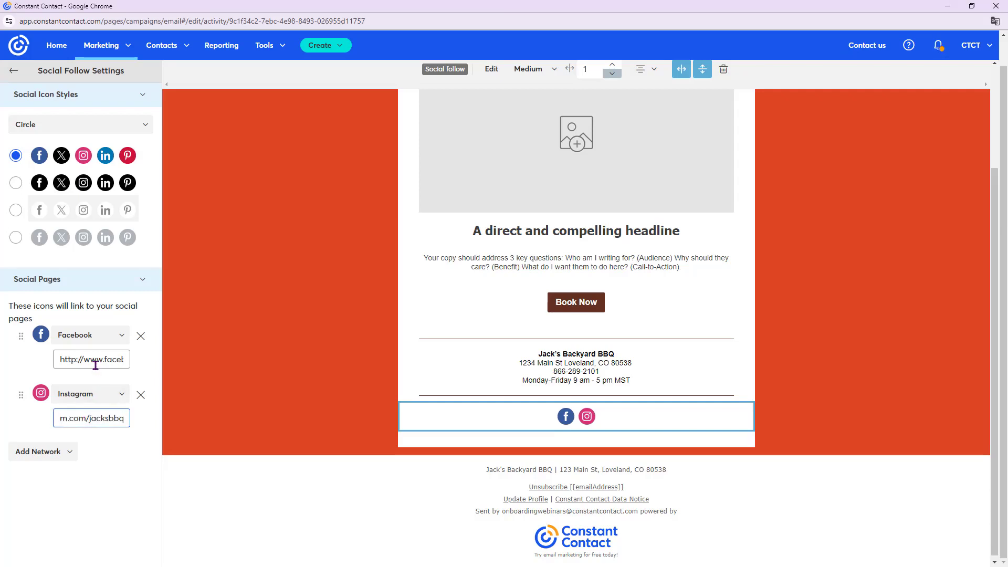
left_click(123, 448)
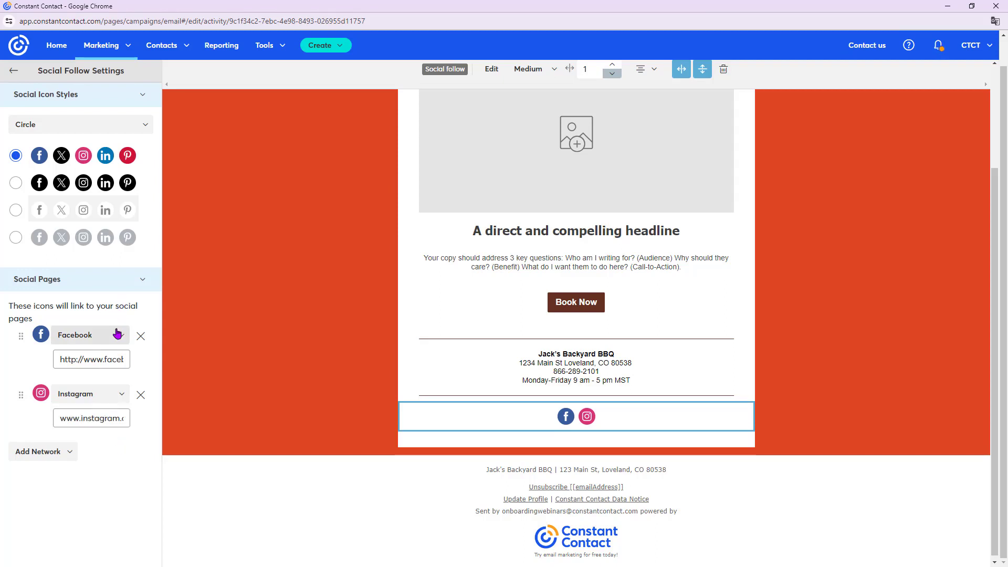
Step: Add a Web icon linked to the restaurant's website address
left_click(64, 453)
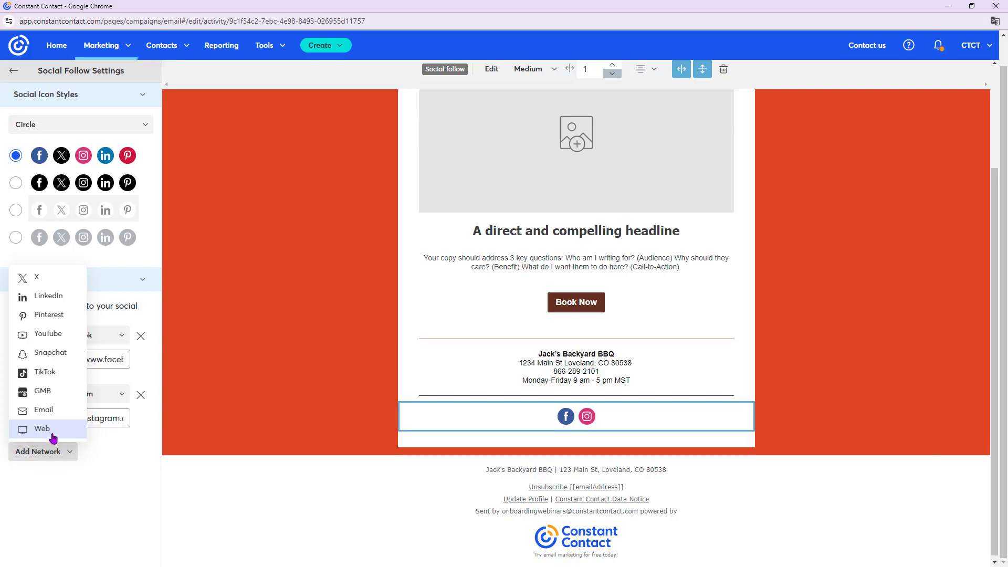
left_click(48, 432)
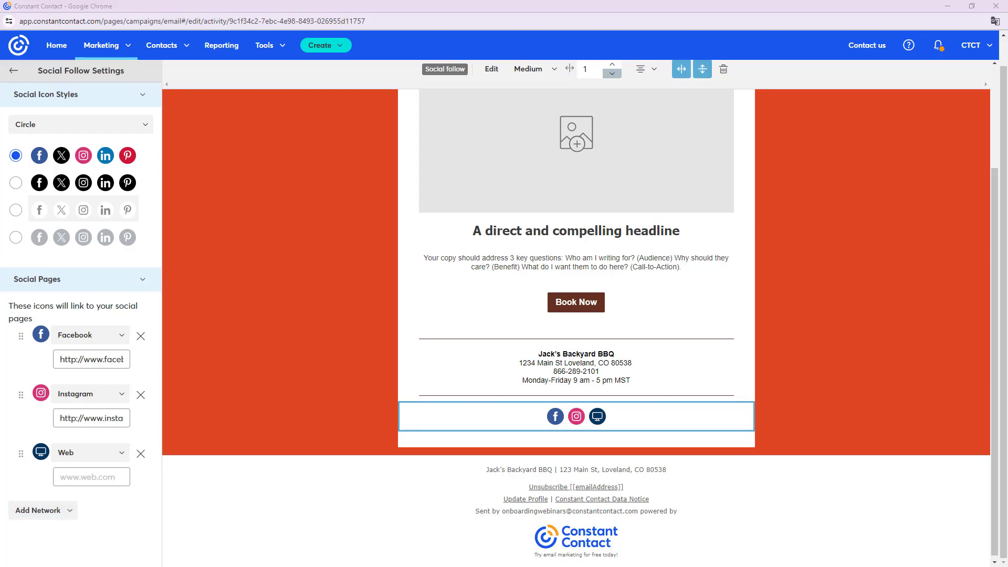
left_click(82, 482)
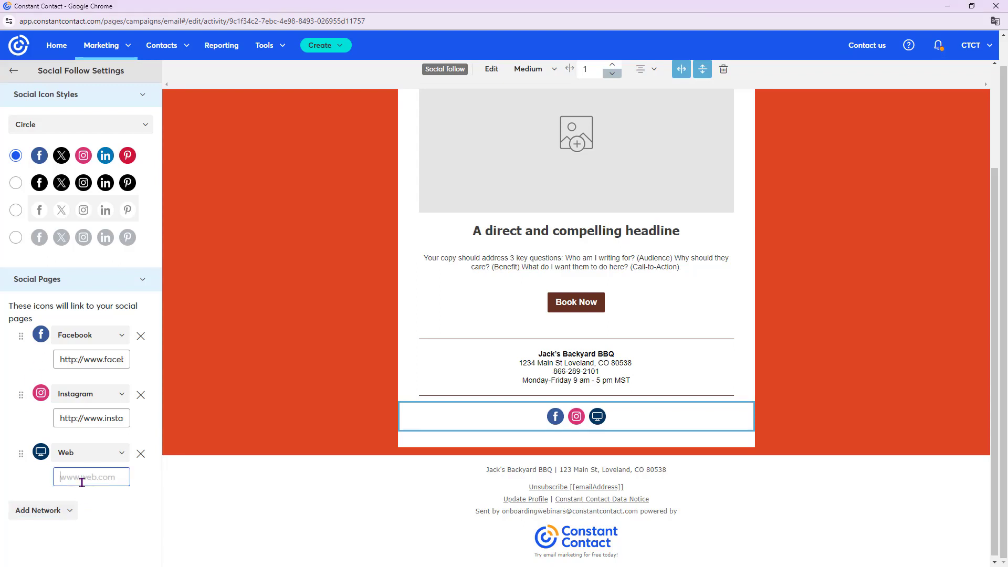
key("ctrl+v")
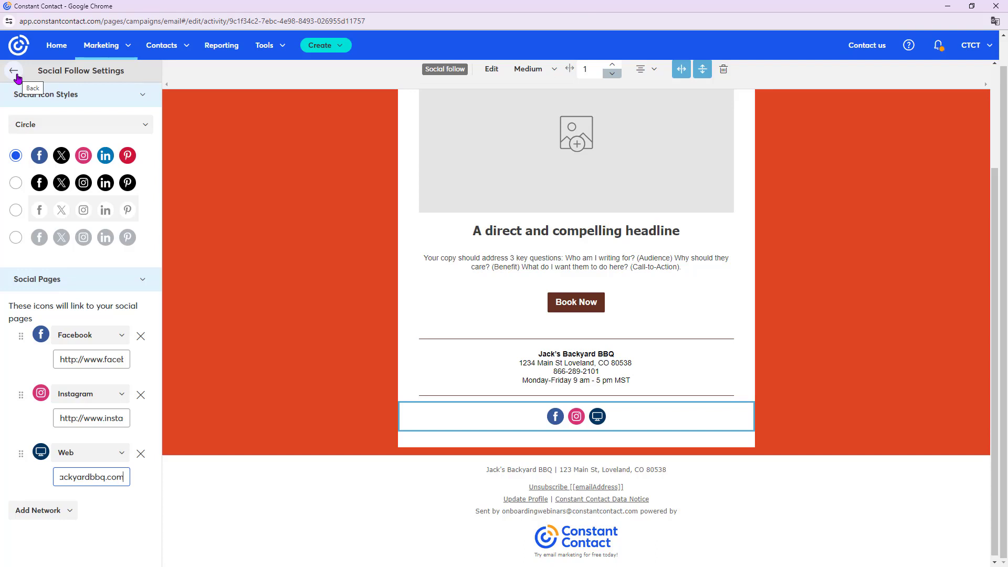
left_click(15, 73)
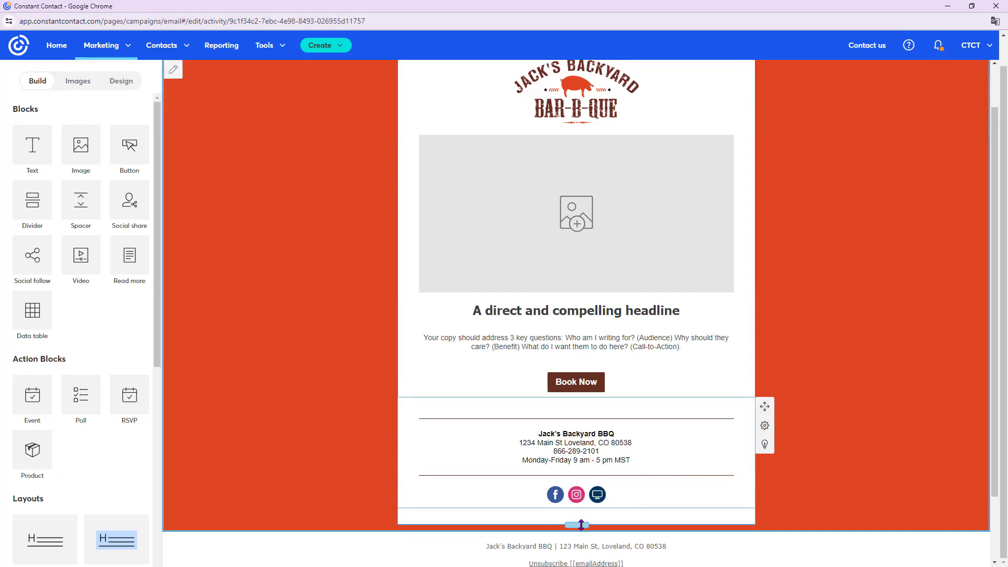
Step: Drag the footer's bottom padding up to shrink the space below the social icons
left_click_drag(581, 524, 576, 513)
left_click(576, 505)
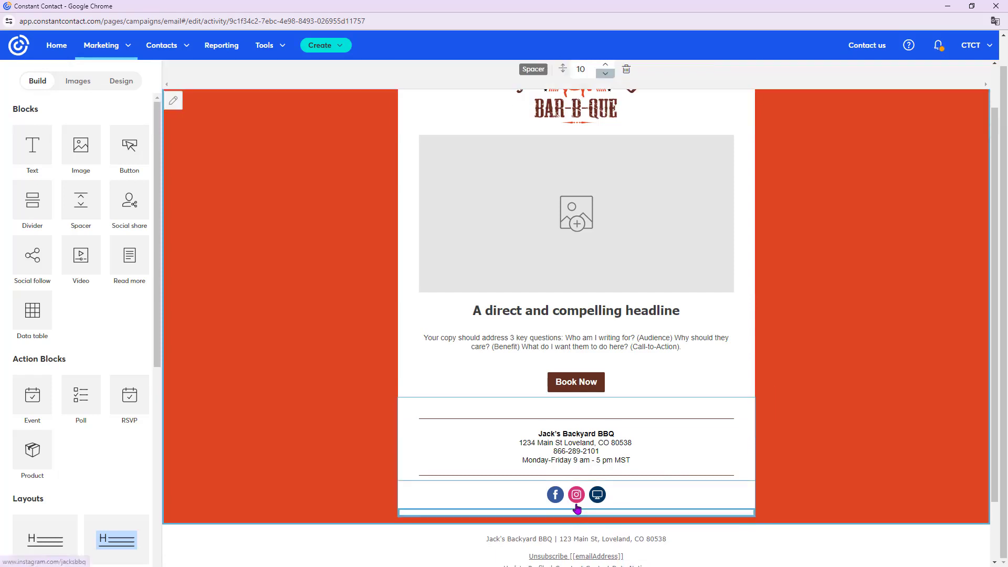
left_click(830, 462)
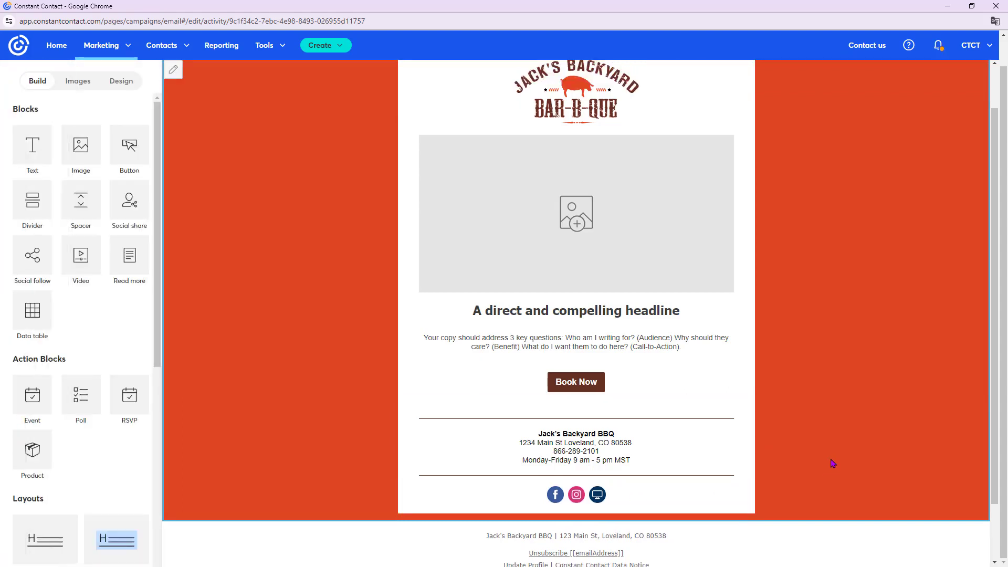
scroll(836, 467, "up", 1)
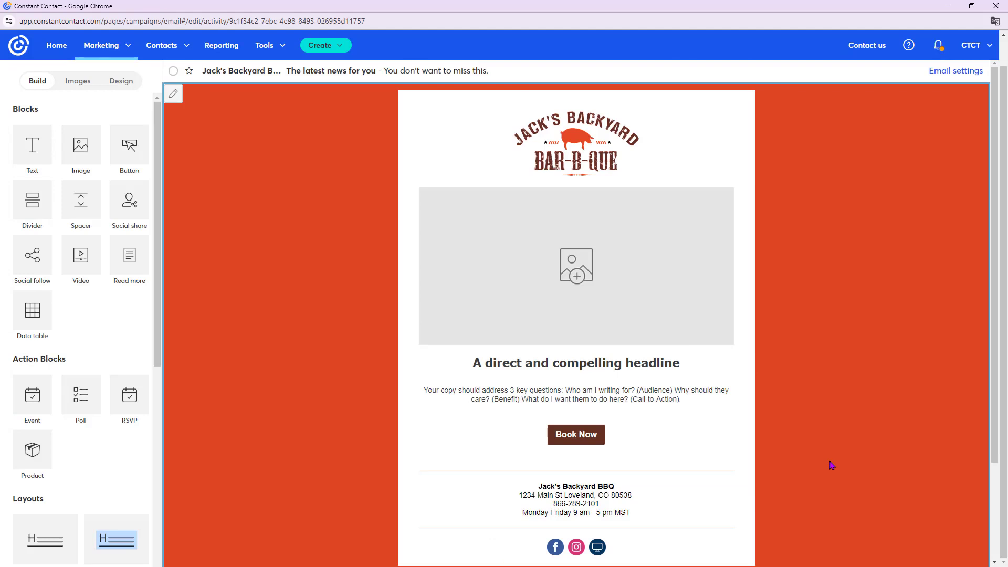
scroll(832, 466, "down", 1)
scroll(832, 466, "up", 1)
Step: Set the Heading text colour under Design > Fonts to the dark brown saved colour
left_click(121, 84)
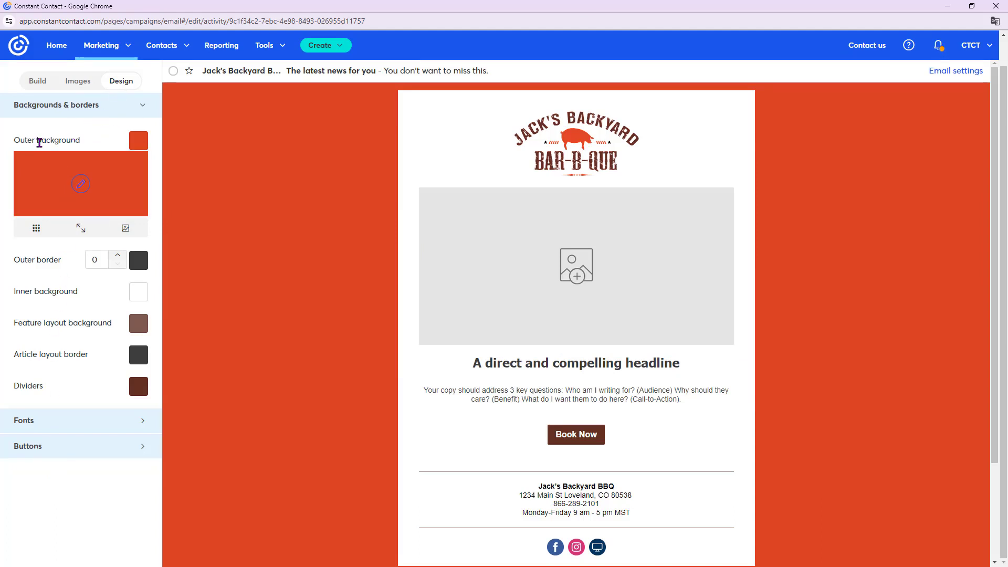
left_click(143, 423)
scroll(118, 415, "down", 1)
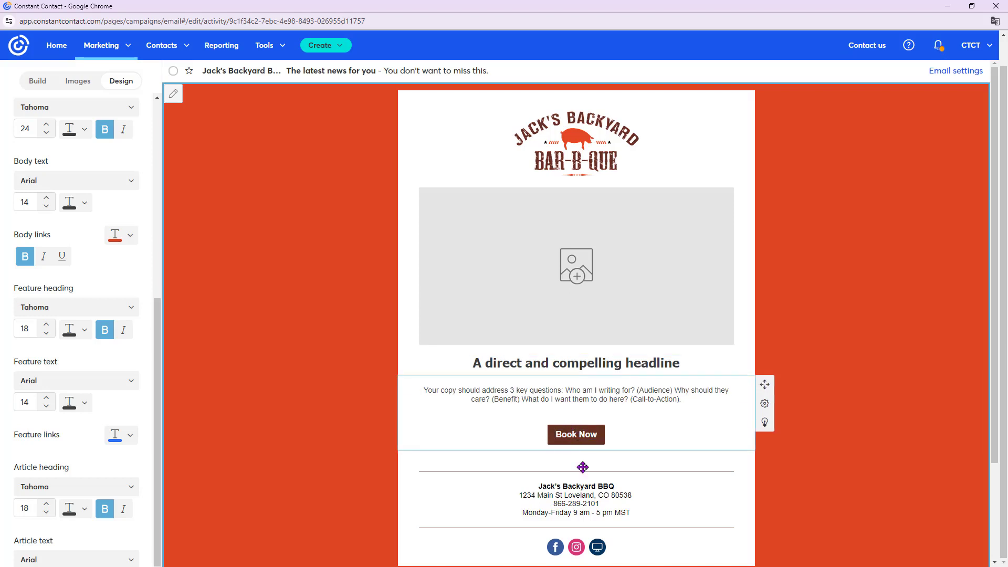
scroll(75, 161, "up", 1)
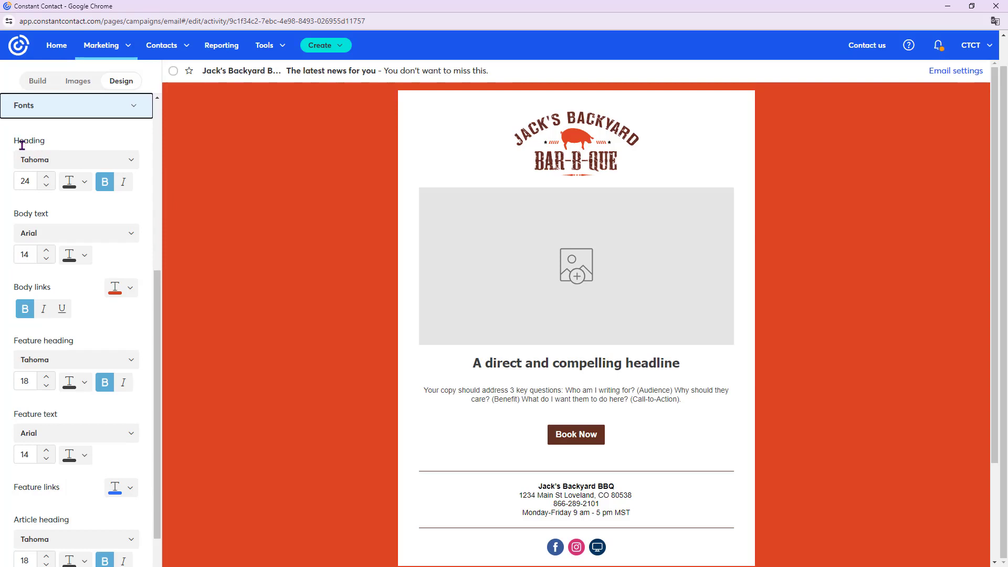
left_click(84, 182)
left_click(13, 375)
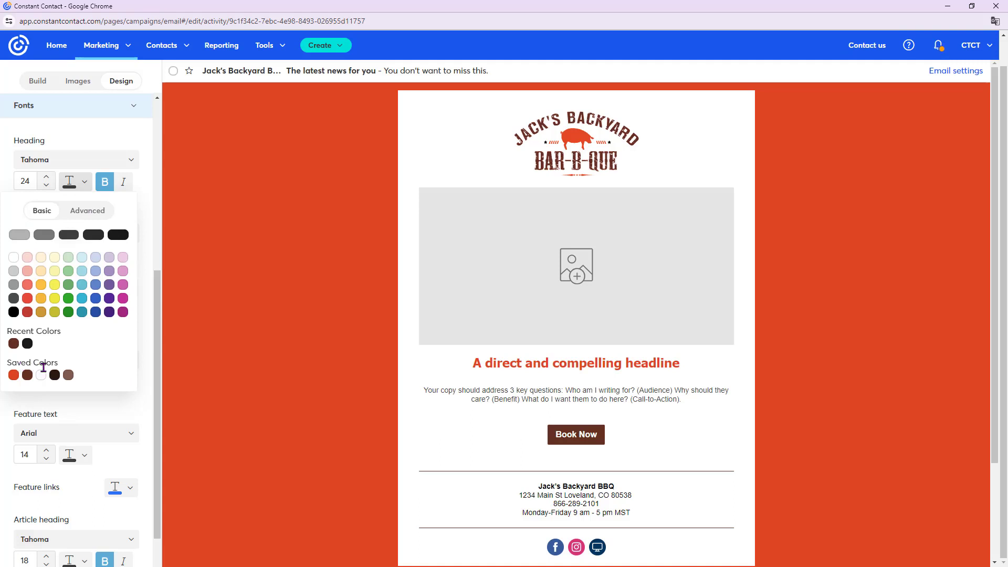
left_click(41, 375)
left_click(27, 376)
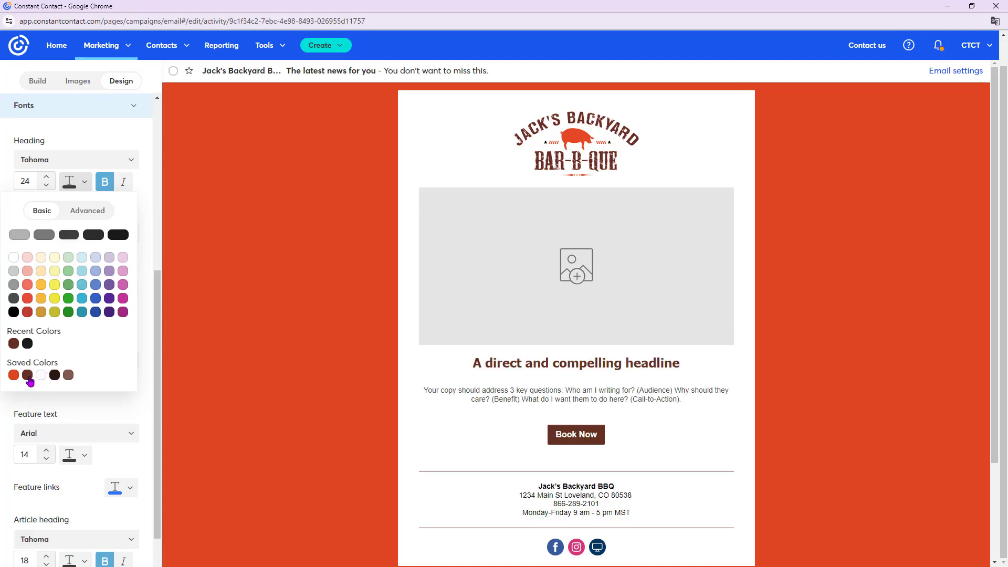
left_click(28, 379)
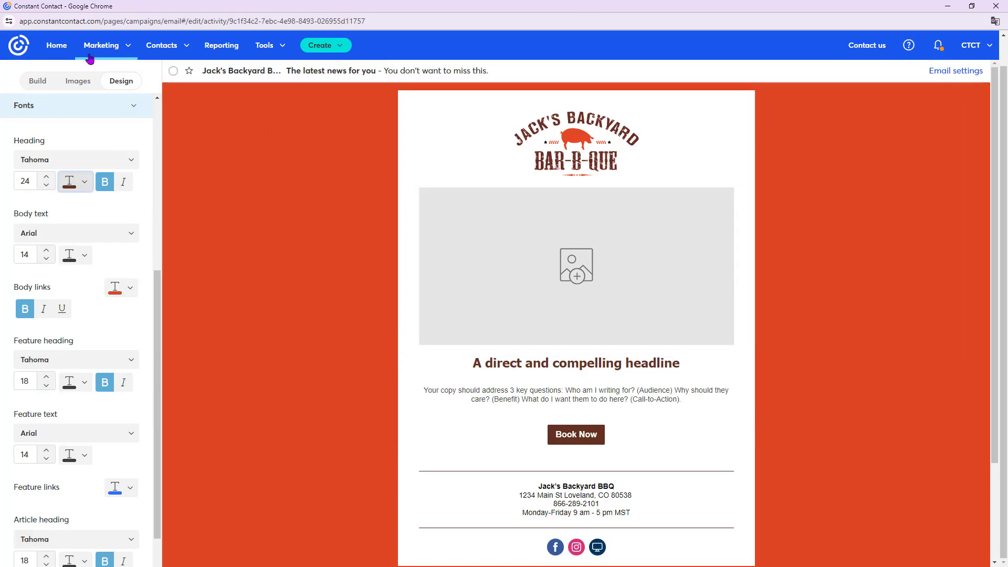
left_click(37, 80)
Step: Return to the top of the editor and save the Jack's BBQ Master Template 1 email
scroll(670, 279, "down", 3)
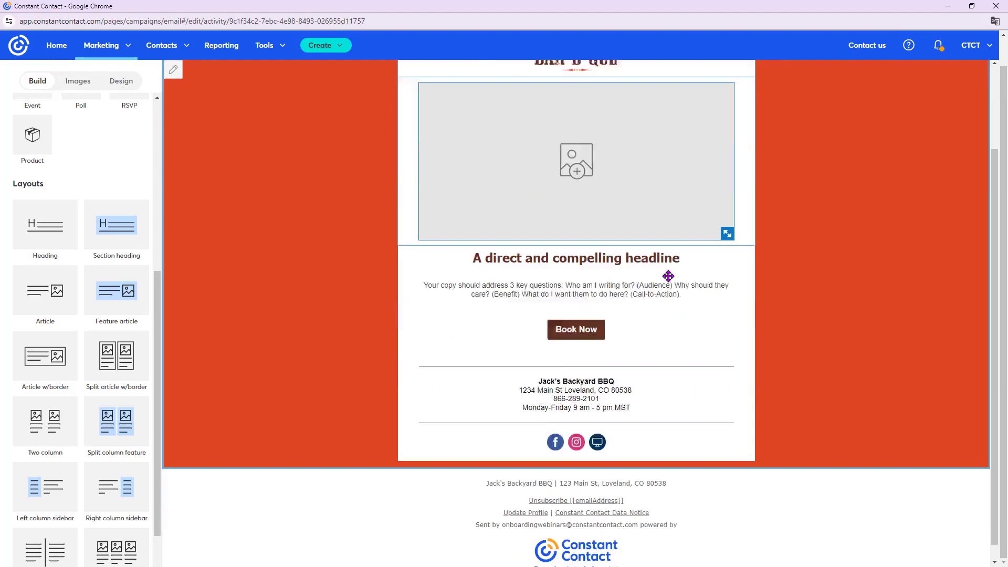
scroll(709, 333, "up", 1)
scroll(709, 334, "up", 2)
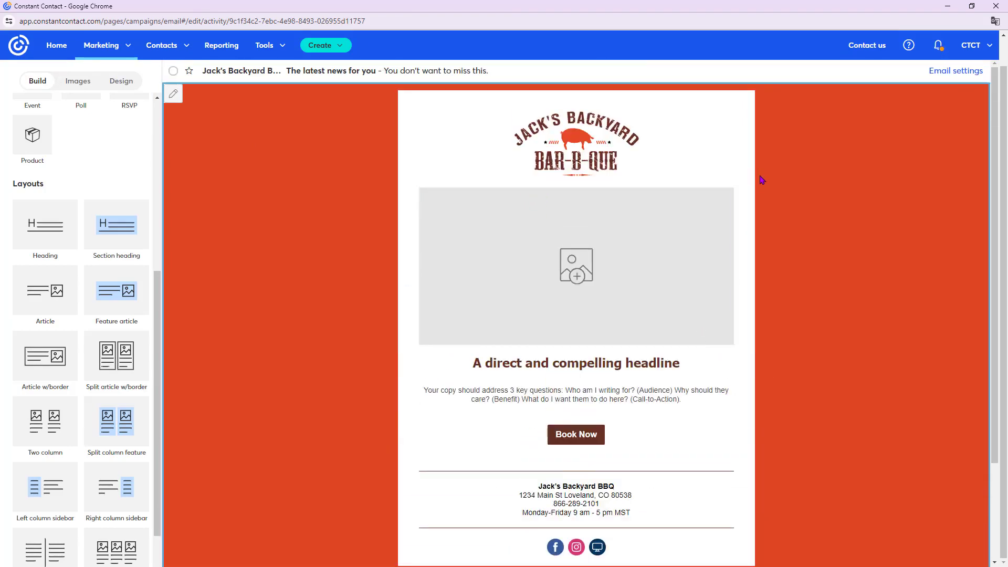
scroll(745, 199, "up", 1)
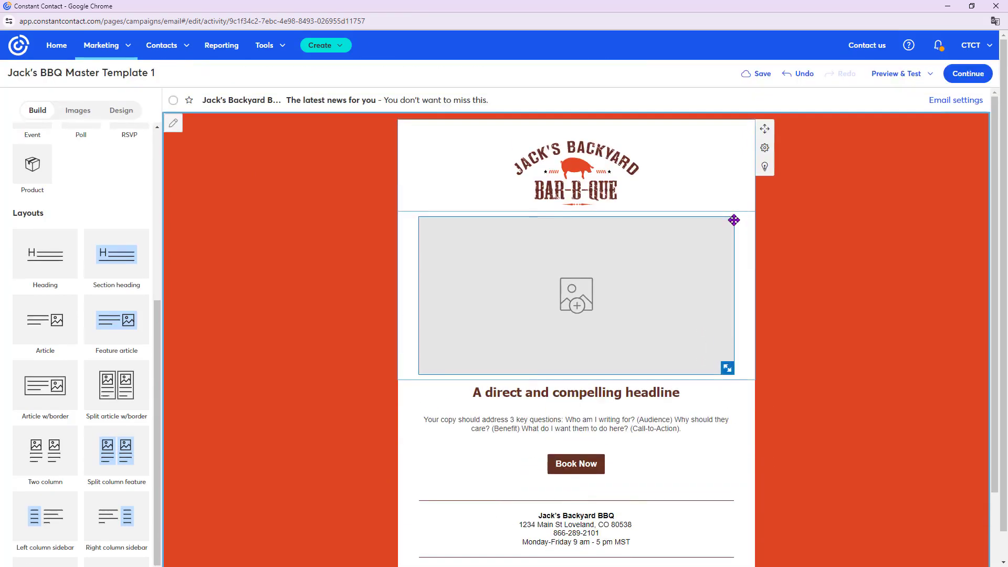
left_click(758, 77)
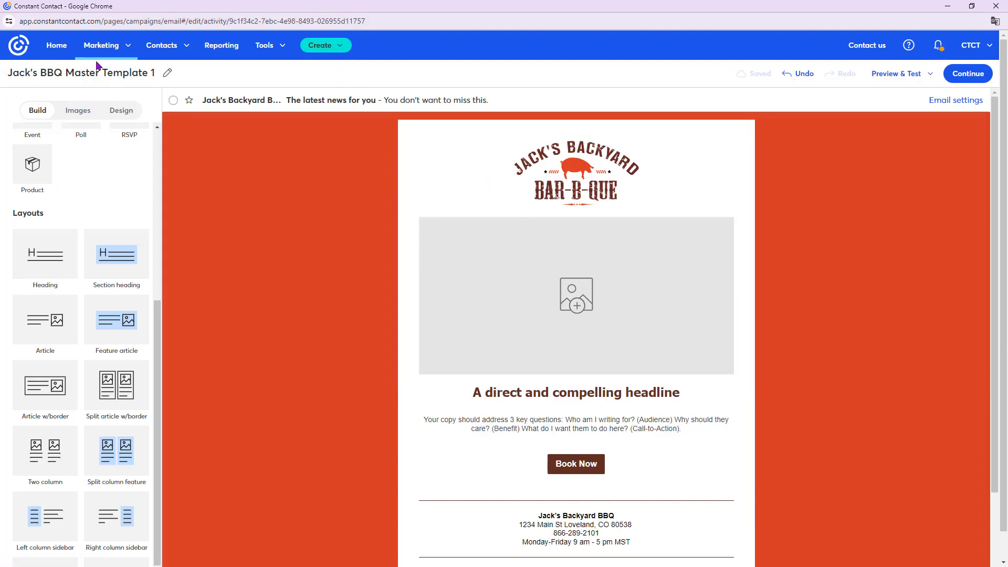
Step: From Marketing > Email, choose Save as template for the Jack's BBQ email
left_click(110, 51)
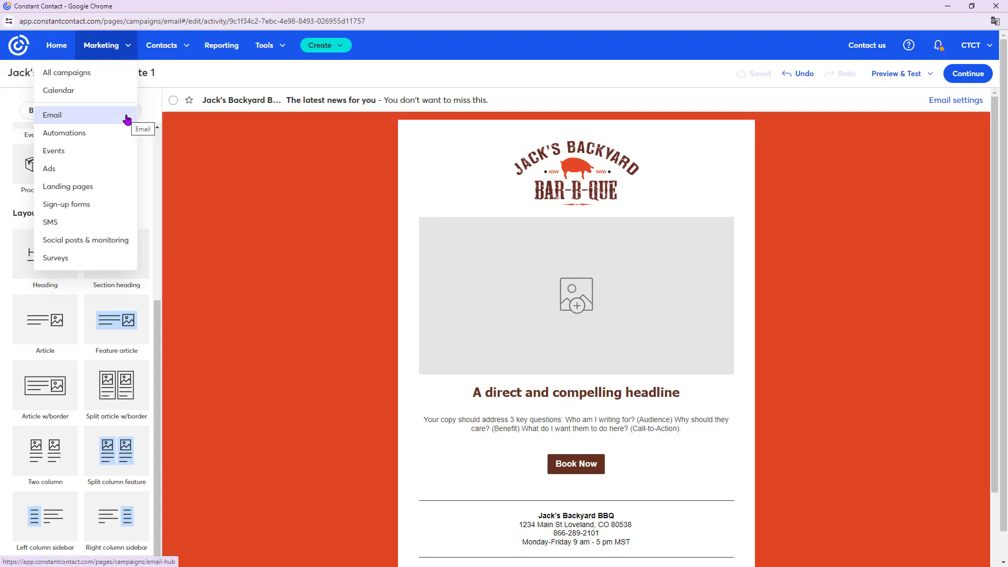
left_click(127, 119)
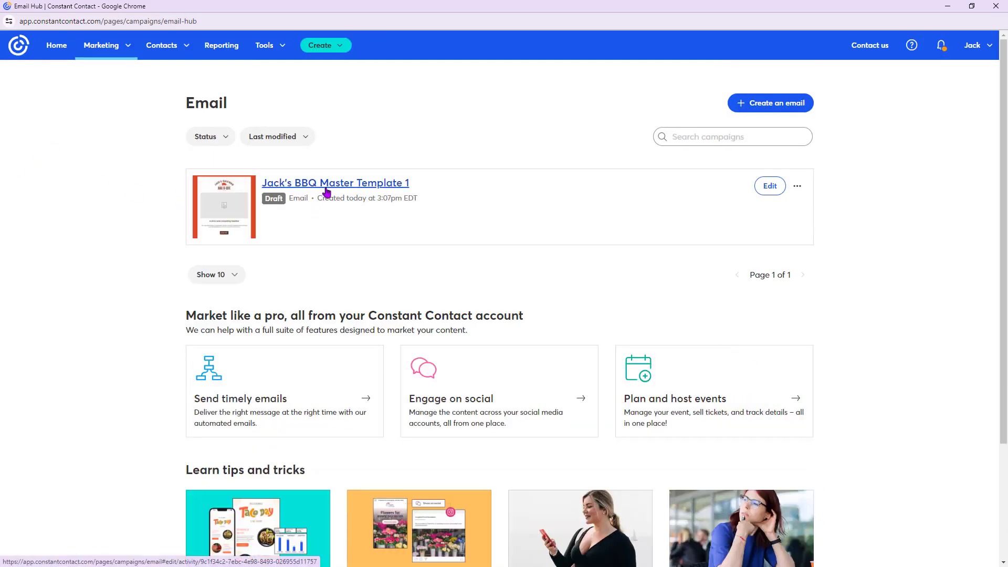
left_click(796, 188)
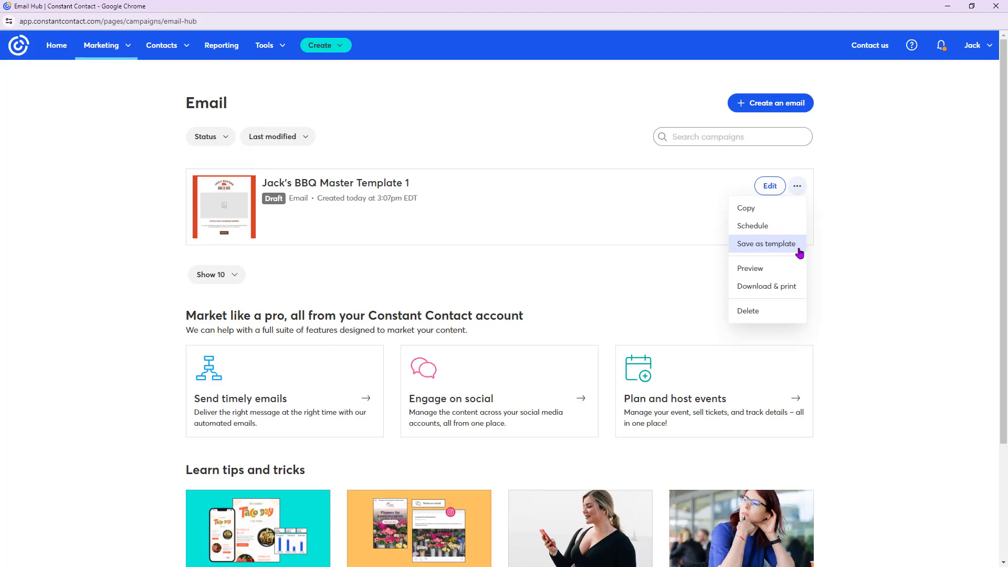
left_click(766, 245)
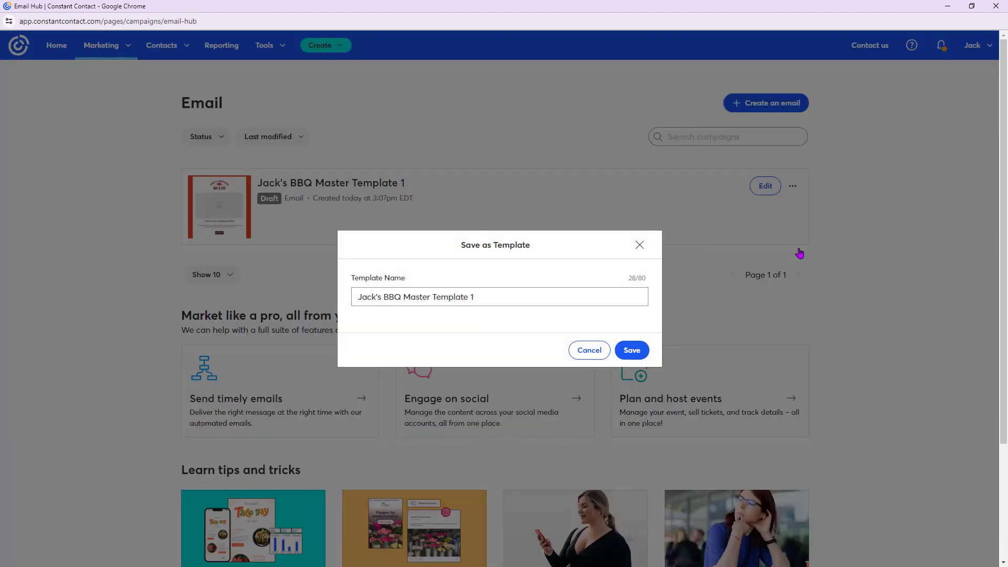
Step: Name the template 'Jack's BBQ Saved Master Template 1' and save it
left_click(502, 295)
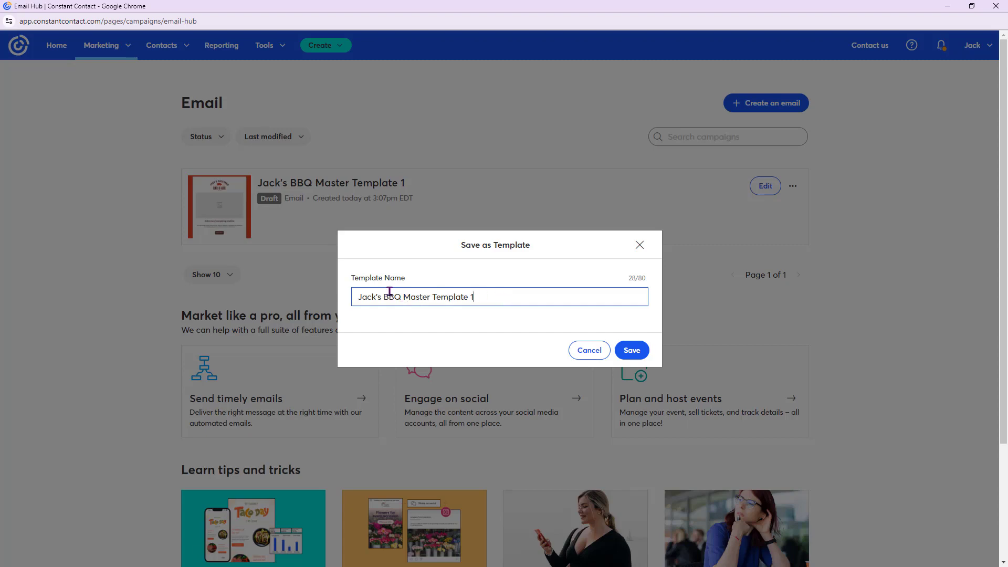
left_click(402, 296)
type("SD")
key("BackSpace")
type("aved")
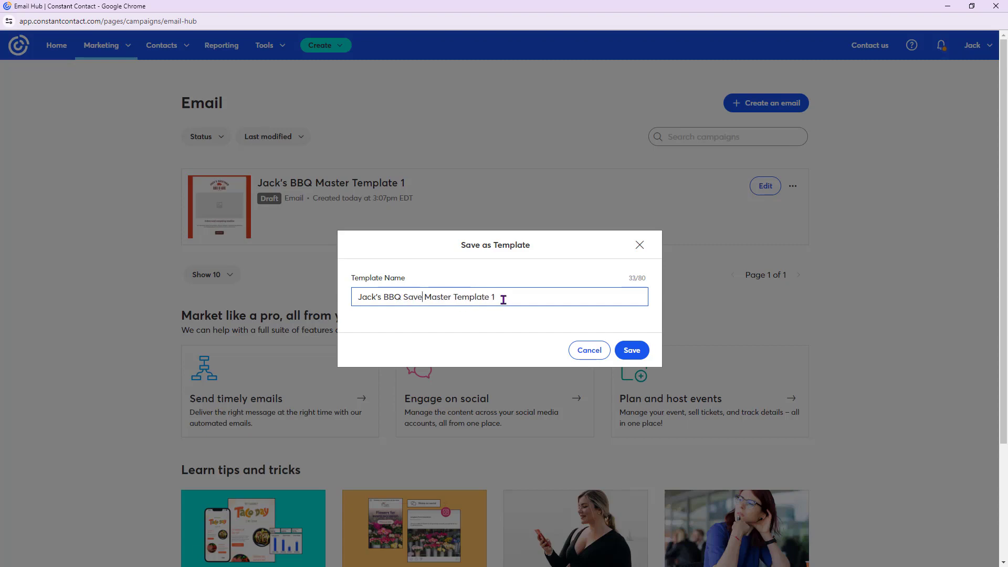
left_click(633, 352)
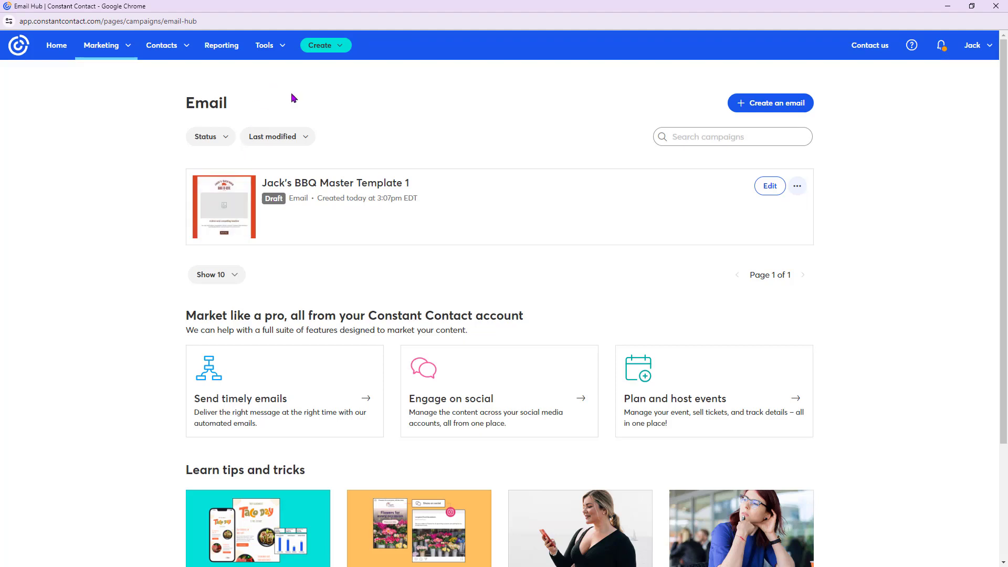
Step: Create a new email from the saved Jack's Backyard Bar-B-Que template in Saved templates
left_click(774, 111)
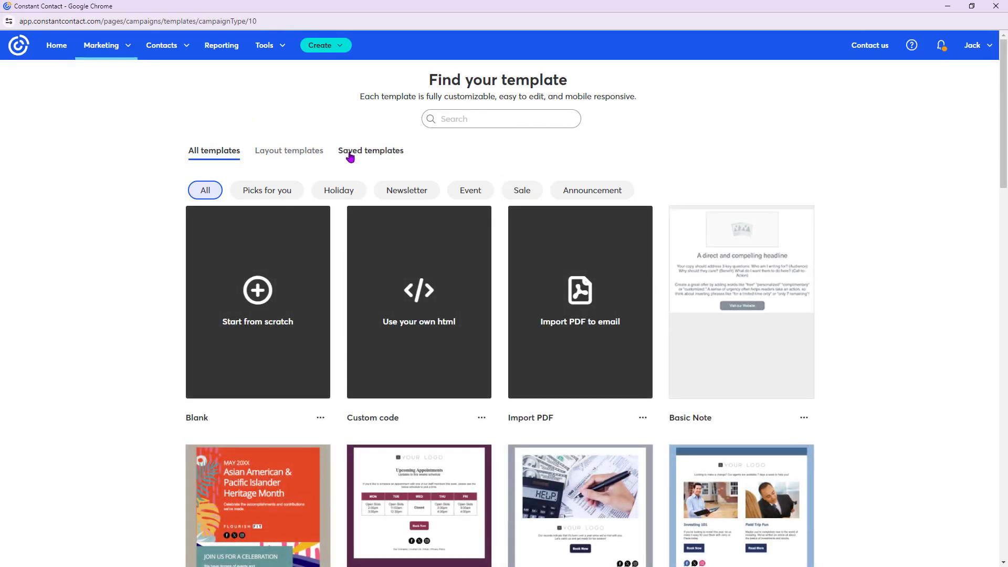
left_click(391, 152)
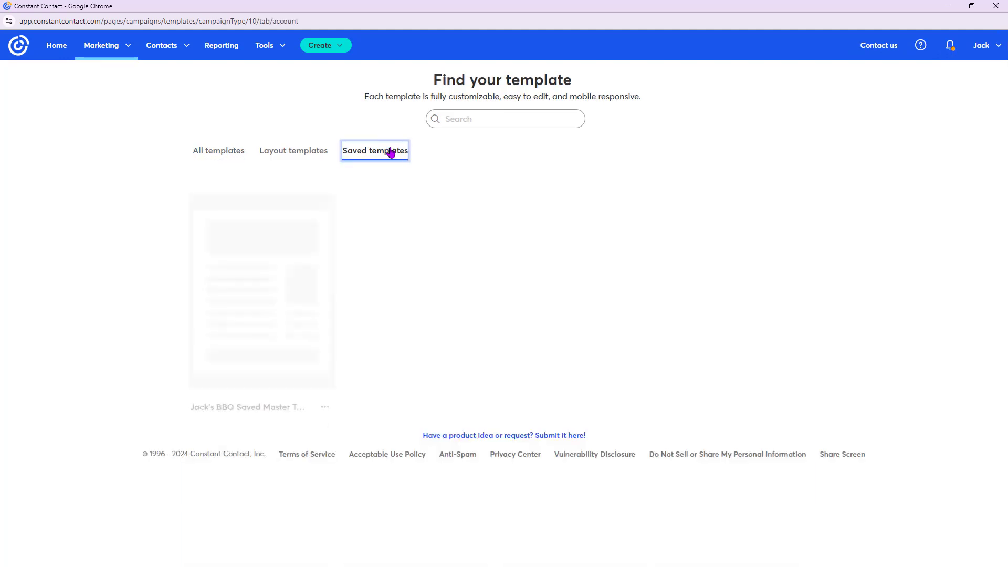
mouse_move(295, 328)
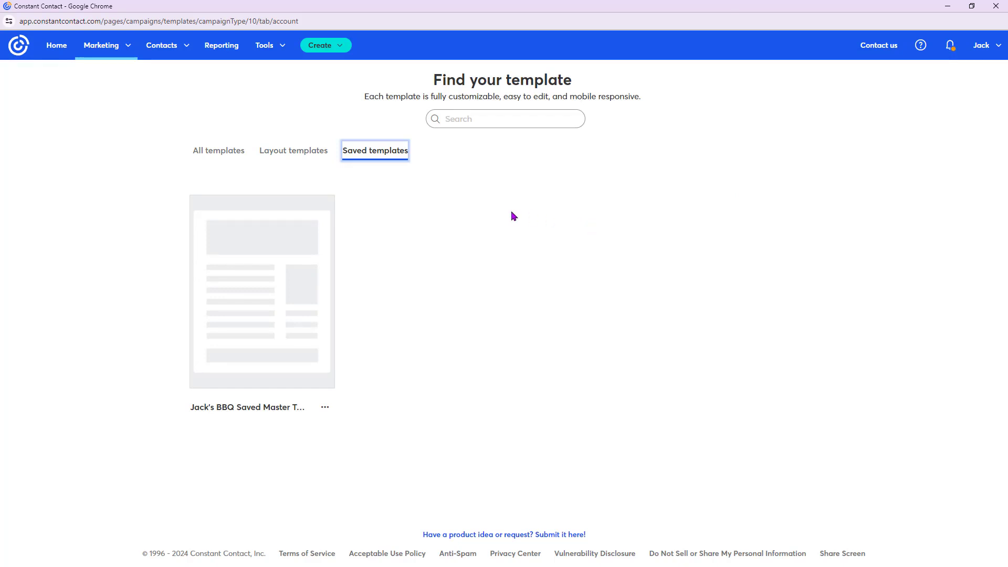
mouse_move(313, 294)
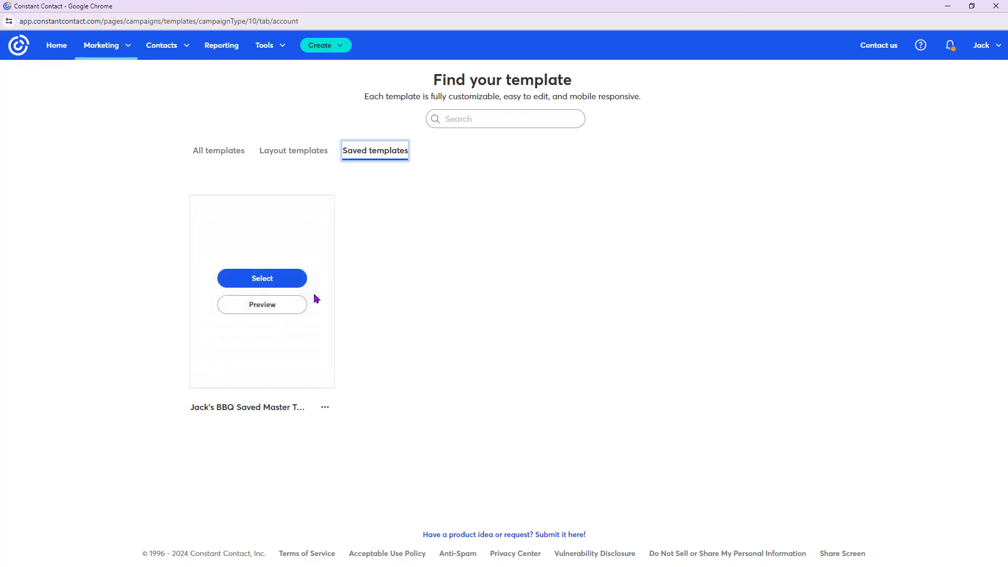
left_click(259, 284)
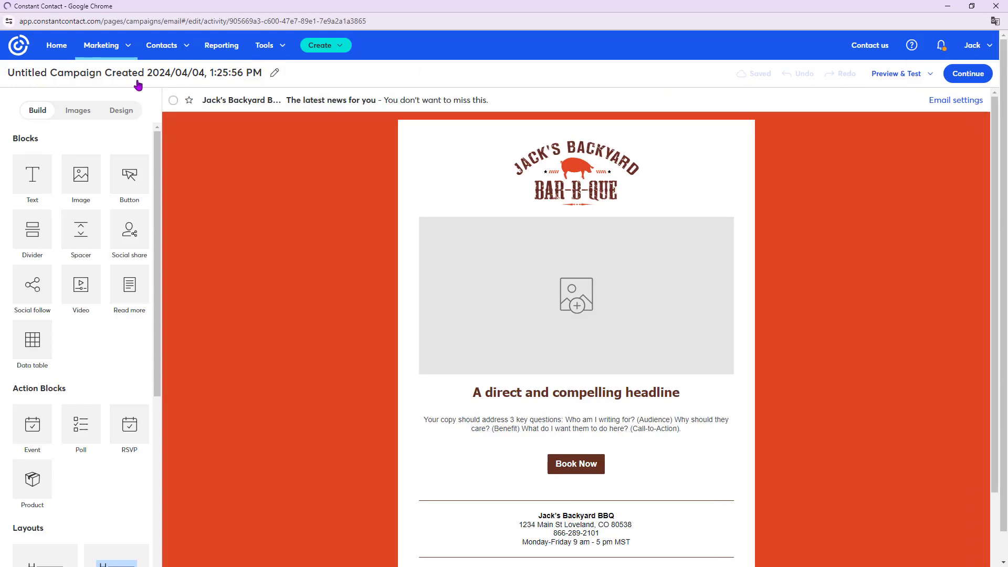
Step: Rename the untitled campaign to 'Brisket Promo - Jack's BBQ' and save the name
left_click(273, 80)
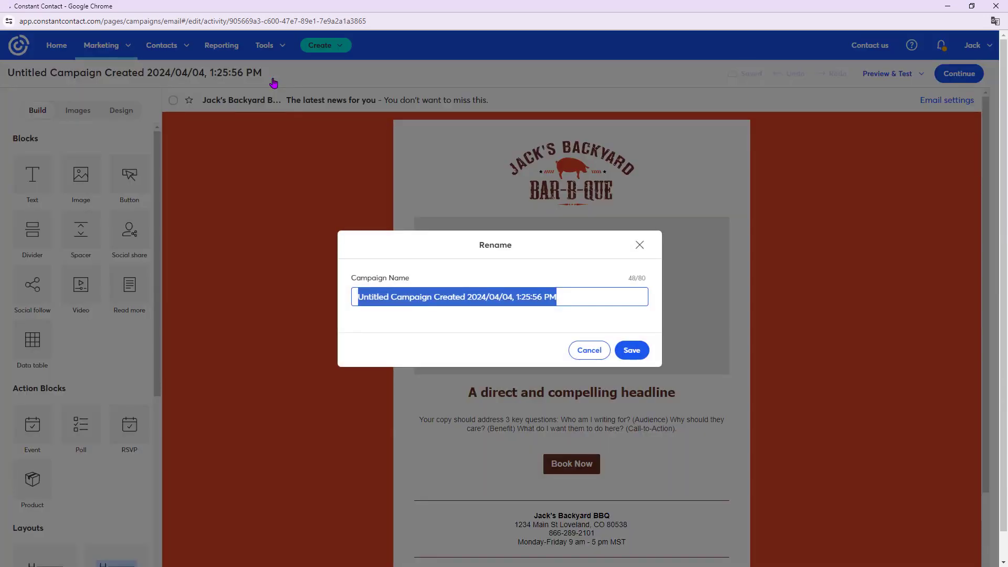
type("Bri")
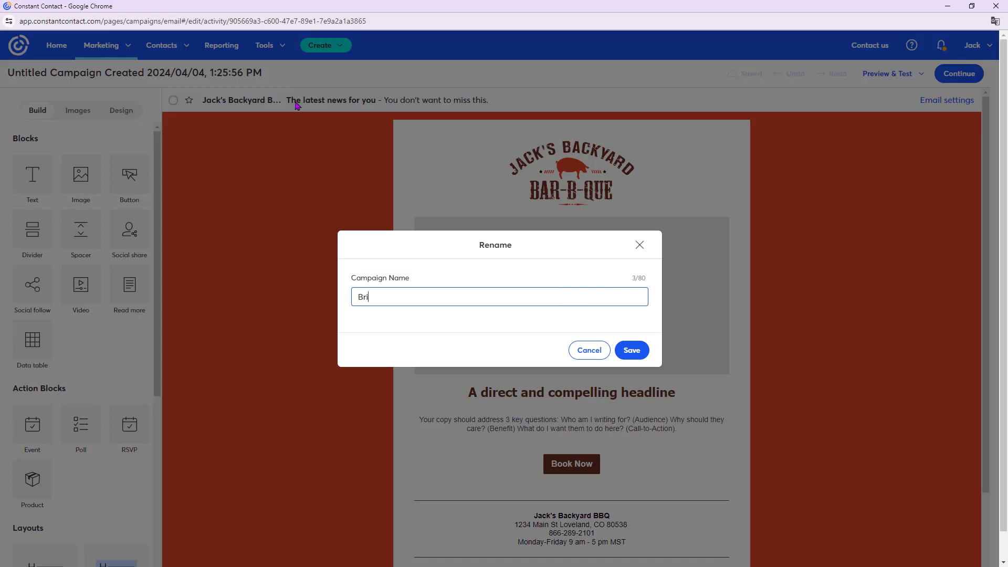
type("sket Promo - Jack's BBQ")
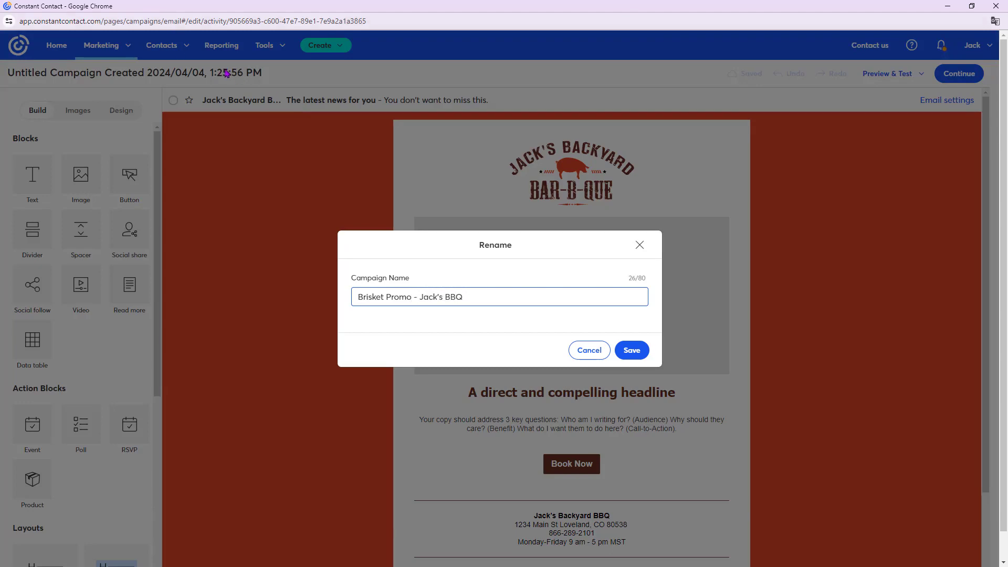
left_click(632, 353)
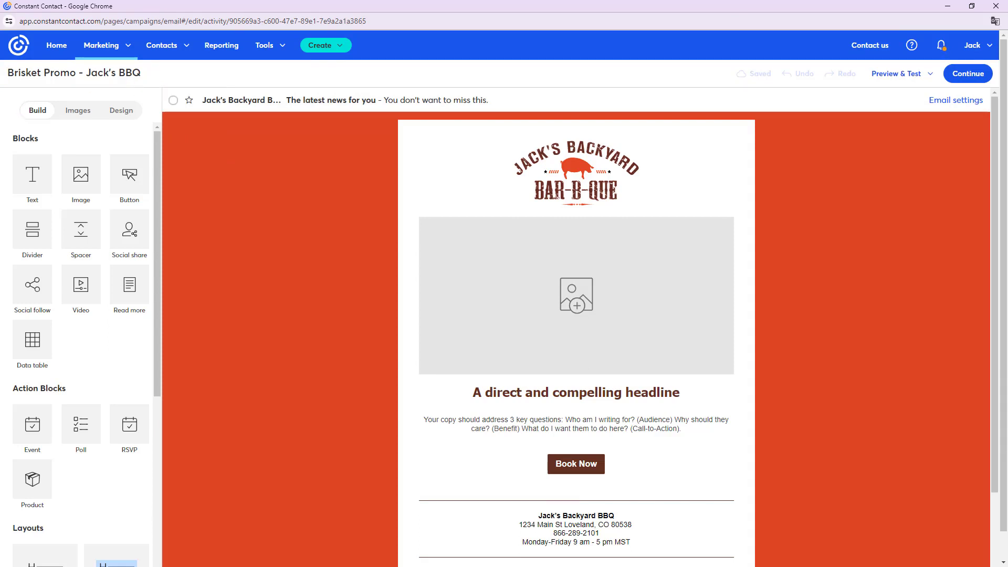
scroll(271, 248, "down", 1)
scroll(272, 248, "up", 1)
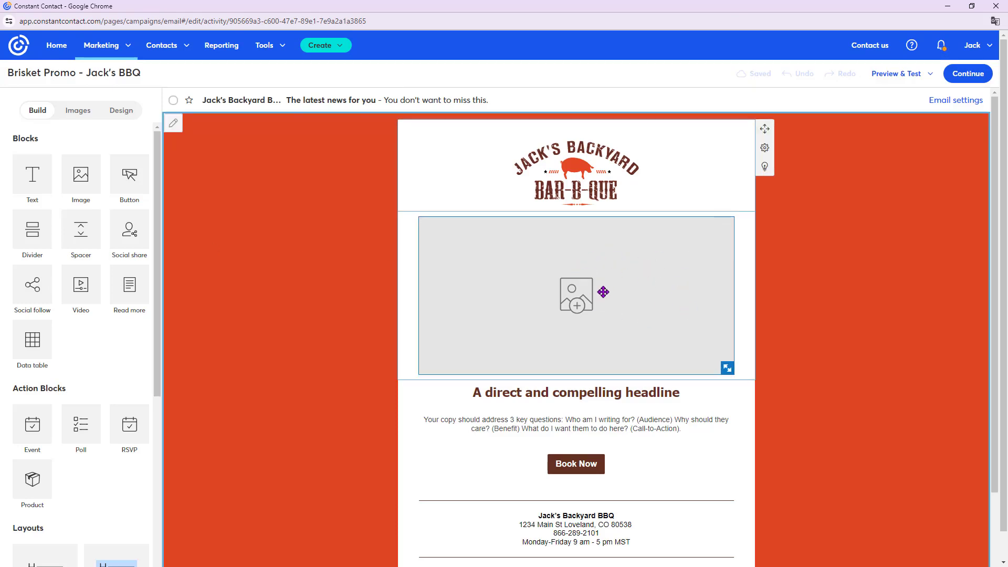
Step: From the Images library, open Upload Images and view the Upload from Phone instructions
left_click(70, 116)
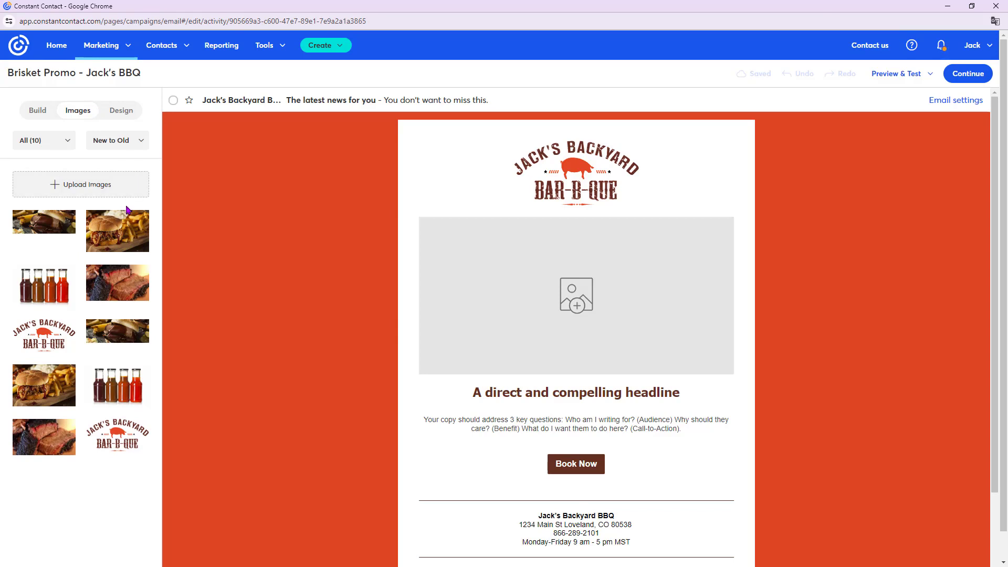
left_click(57, 188)
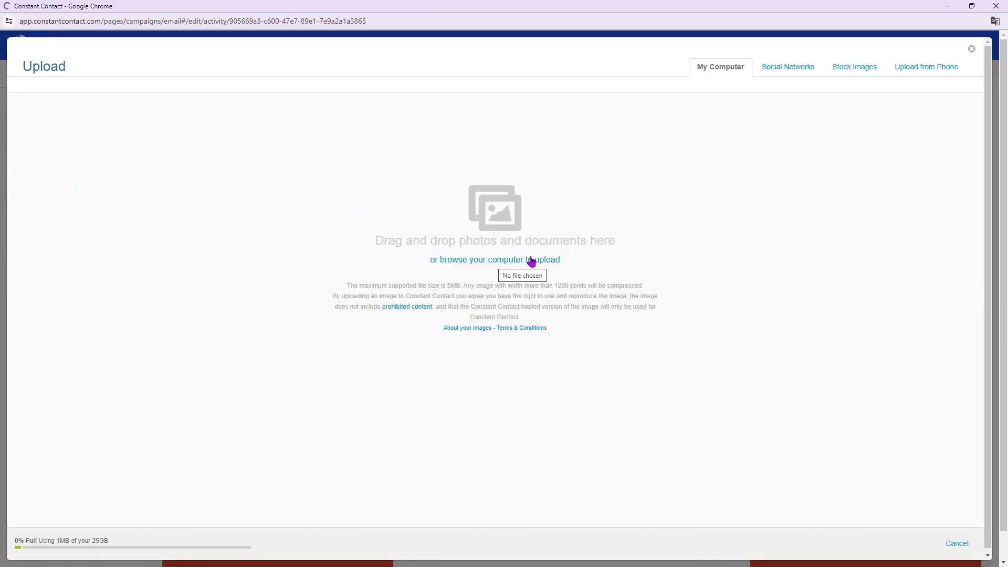
left_click(784, 70)
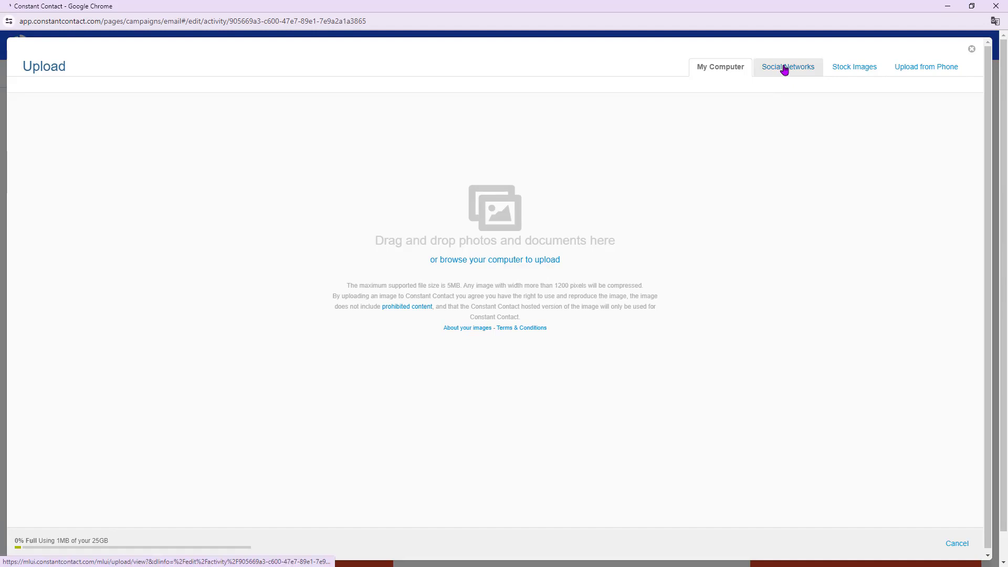
left_click(939, 75)
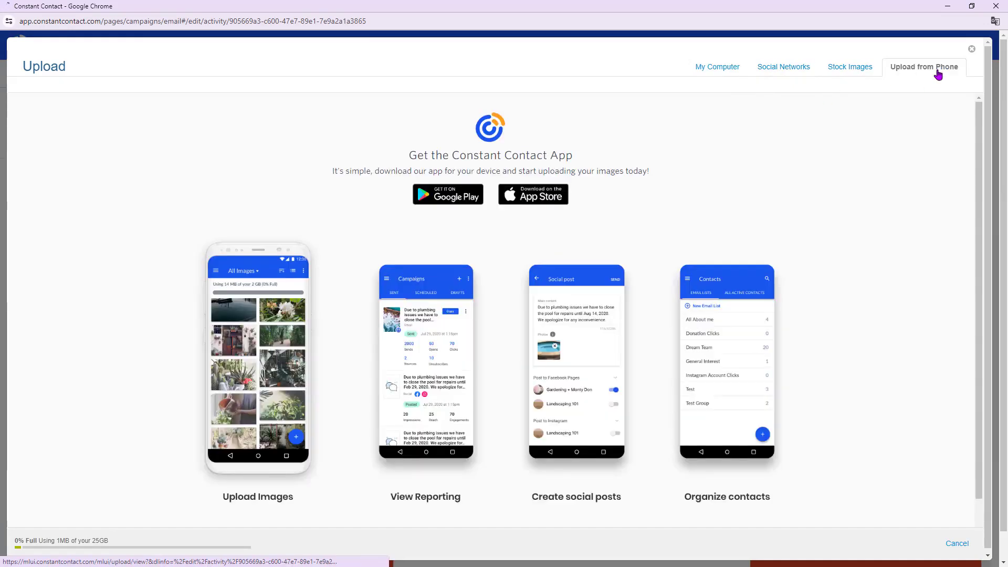
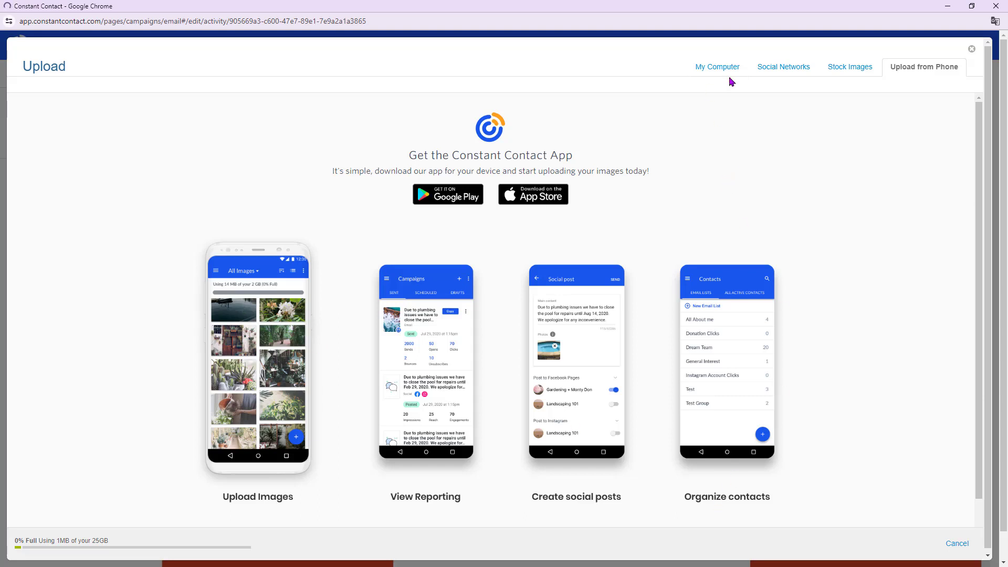
Step: Close the upload window and drop the brisket sandwich photo into the email's image placeholder
left_click(972, 48)
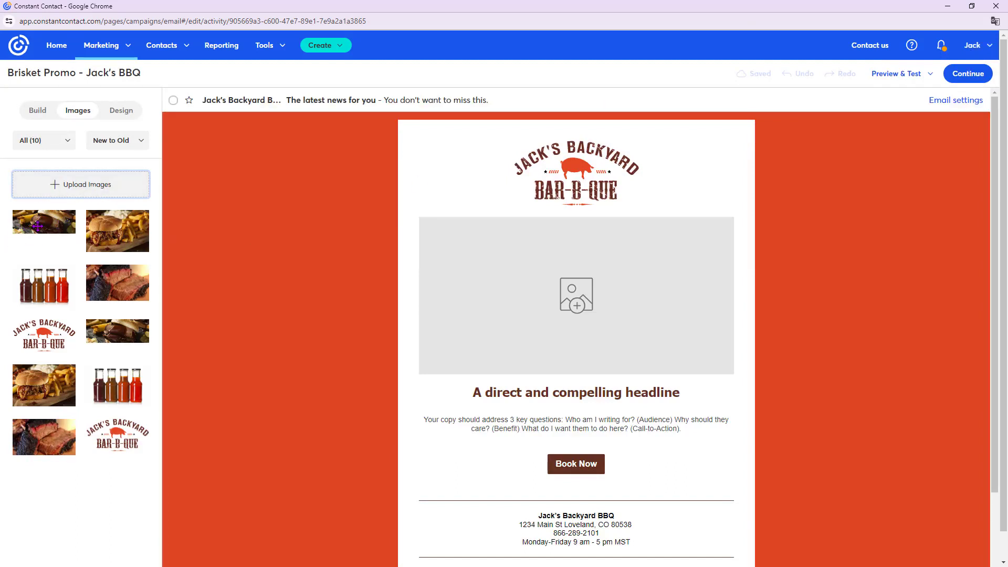
left_click_drag(38, 226, 555, 299)
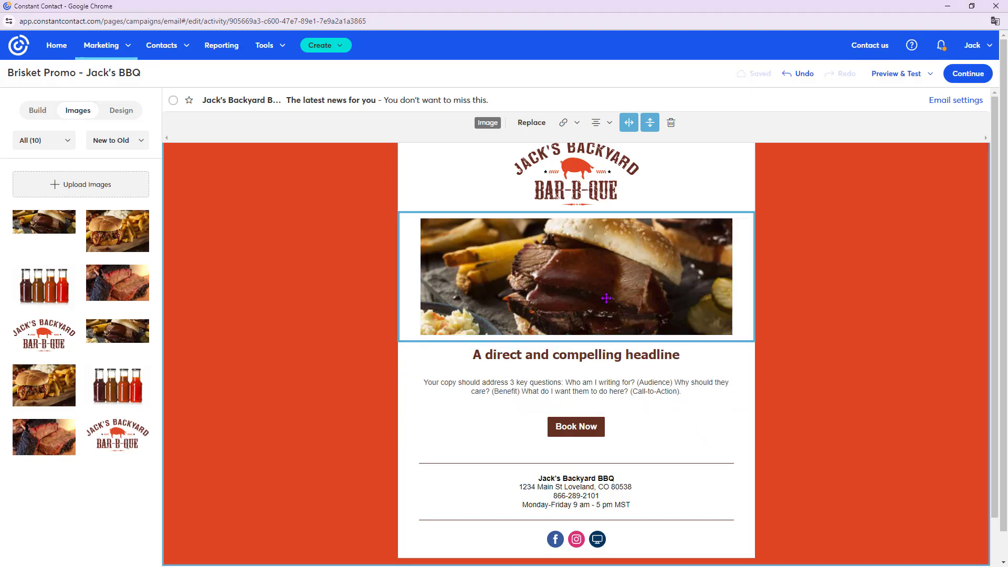
left_click(577, 124)
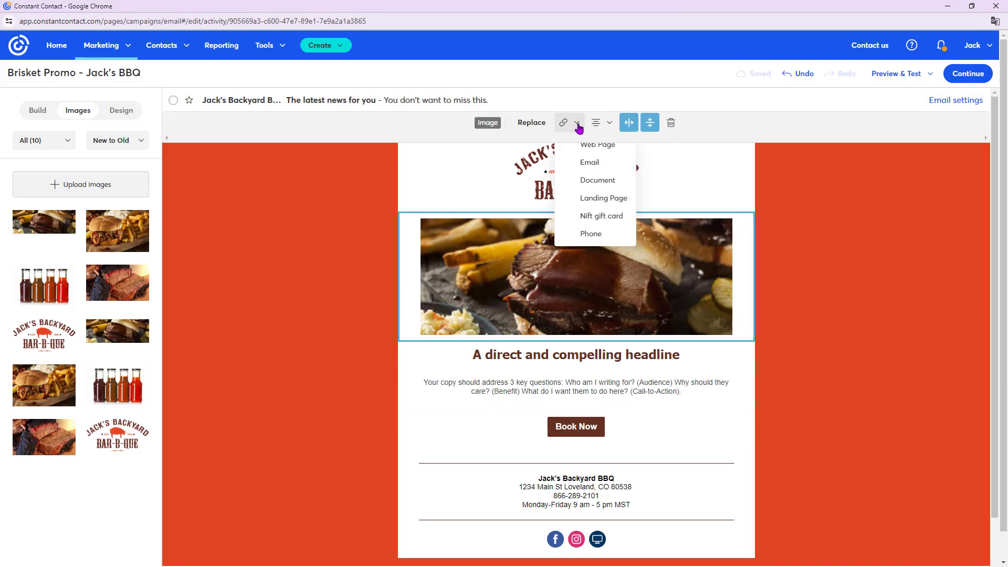
left_click(598, 147)
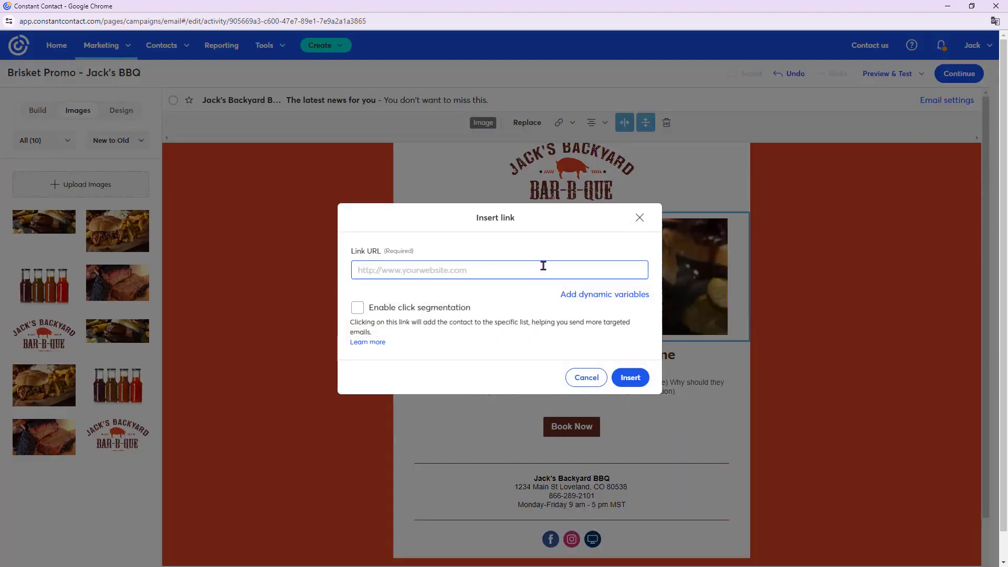
type("www.jacksbackyardbbq.com/contact")
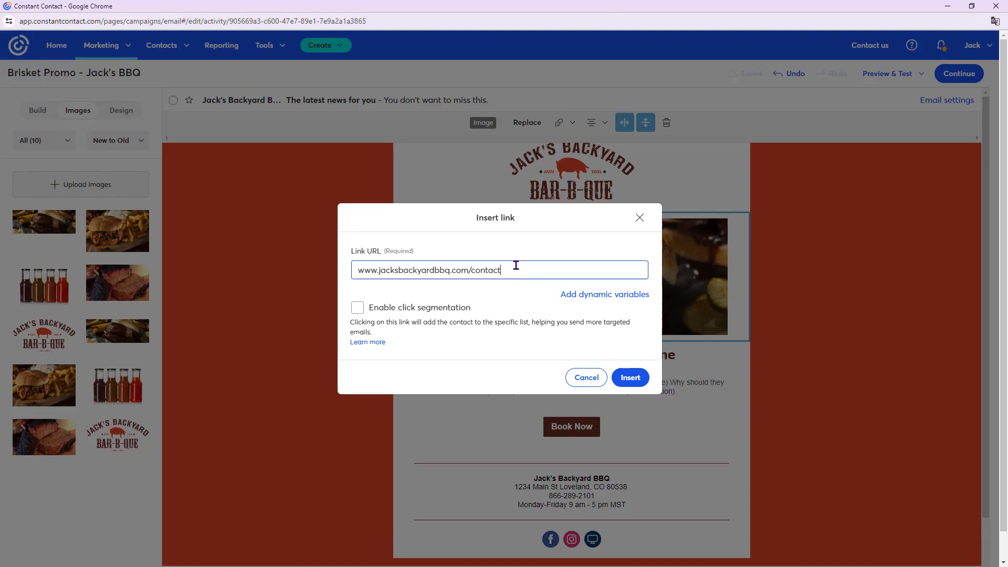
left_click(630, 377)
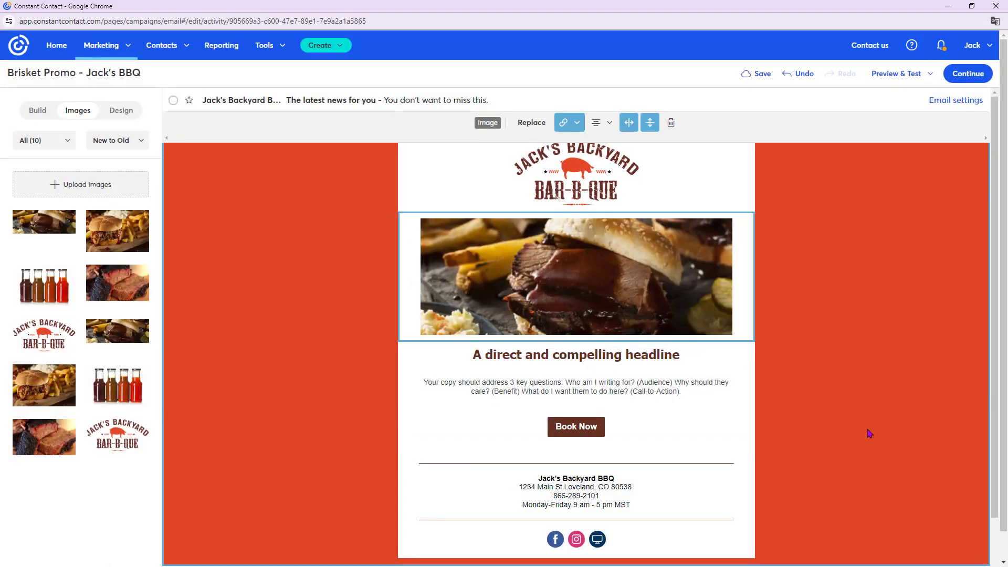
left_click(869, 433)
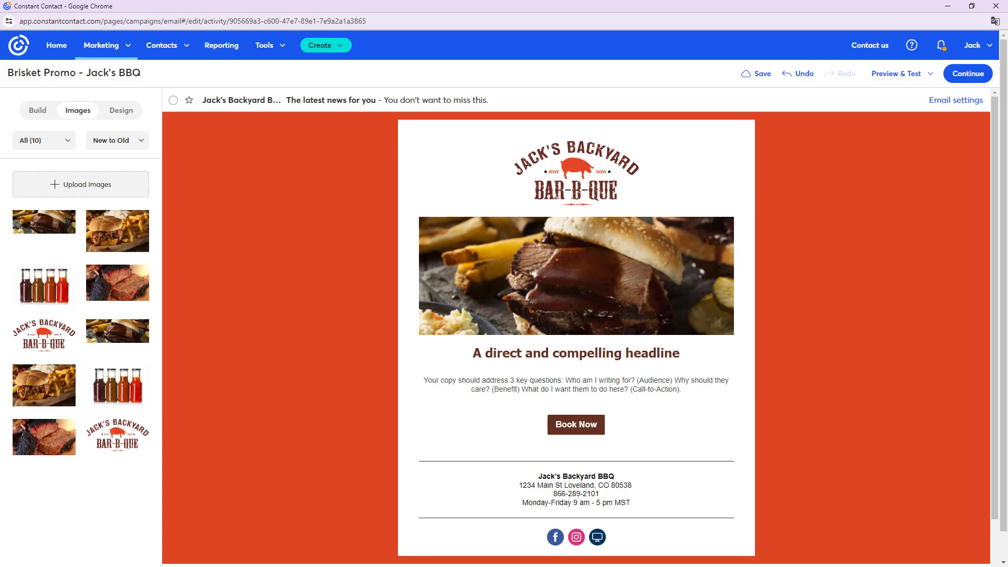
Step: Delete the placeholder paragraph below the headline, leaving the body text block empty
left_click(636, 388)
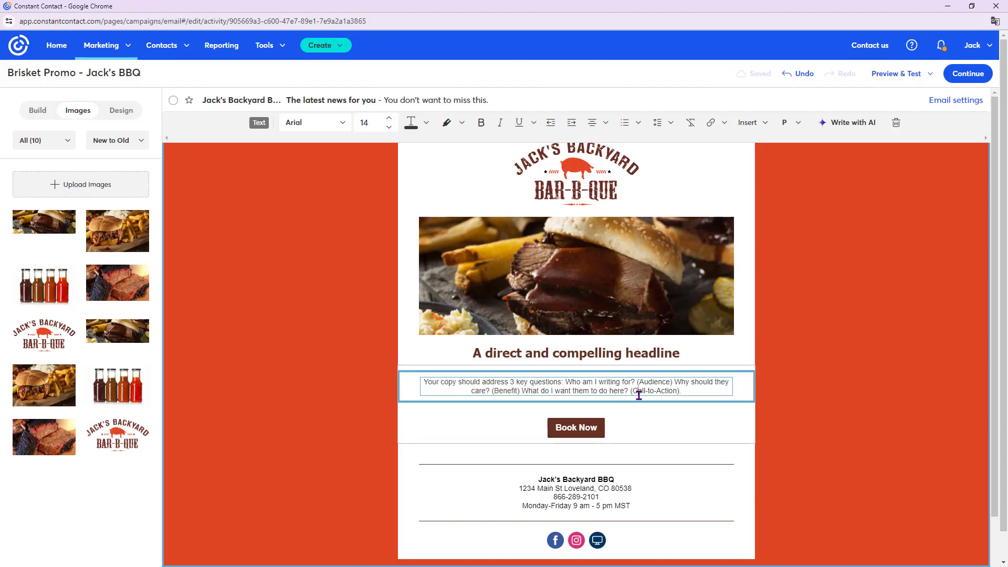
left_click(682, 385)
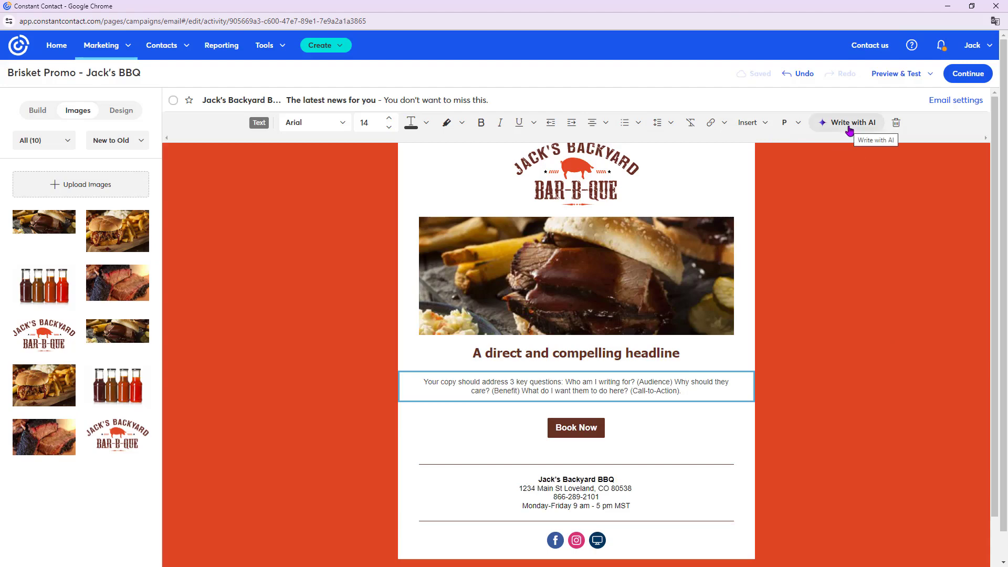
left_click(284, 50)
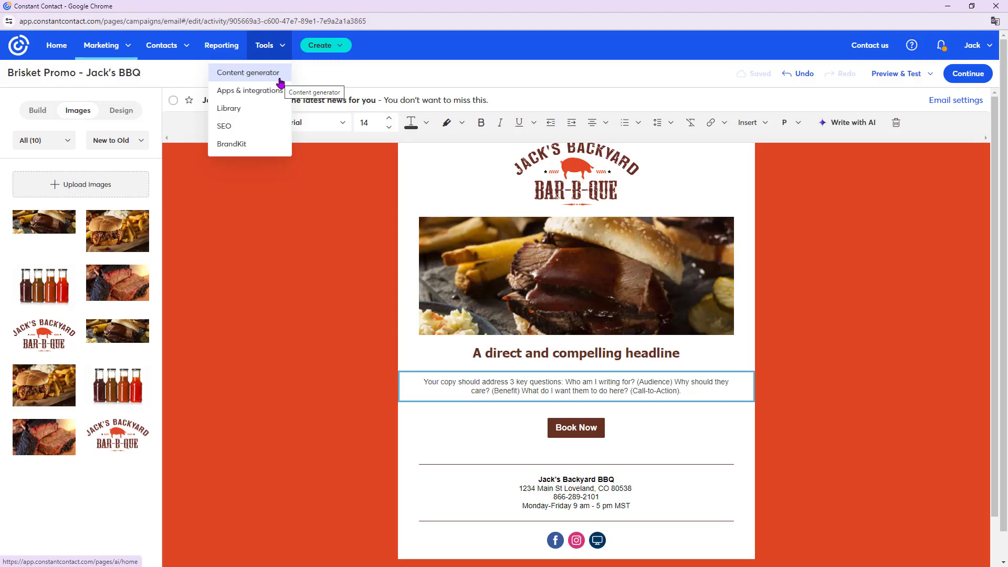
left_click(646, 385)
triple_click(647, 386)
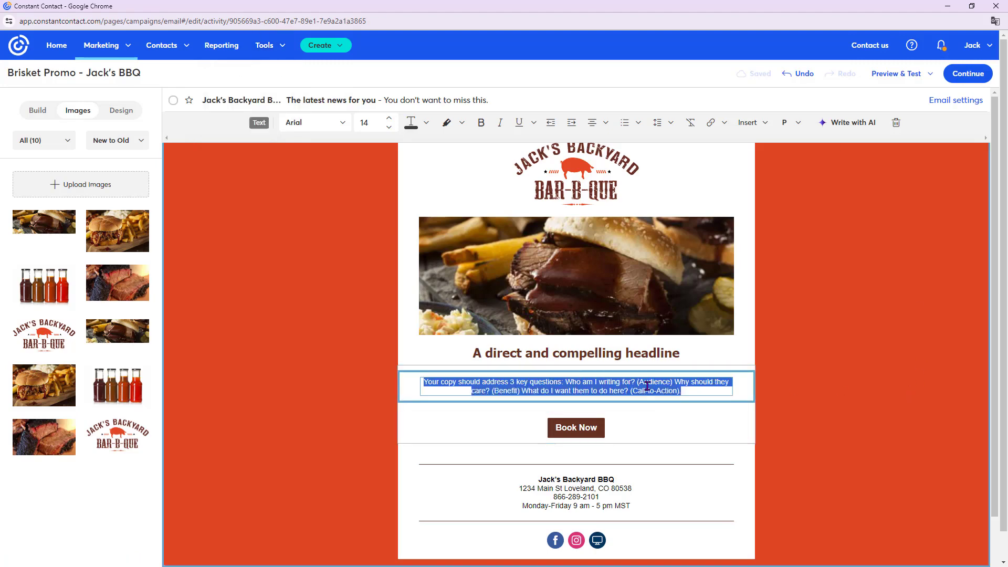
key("BackSpace")
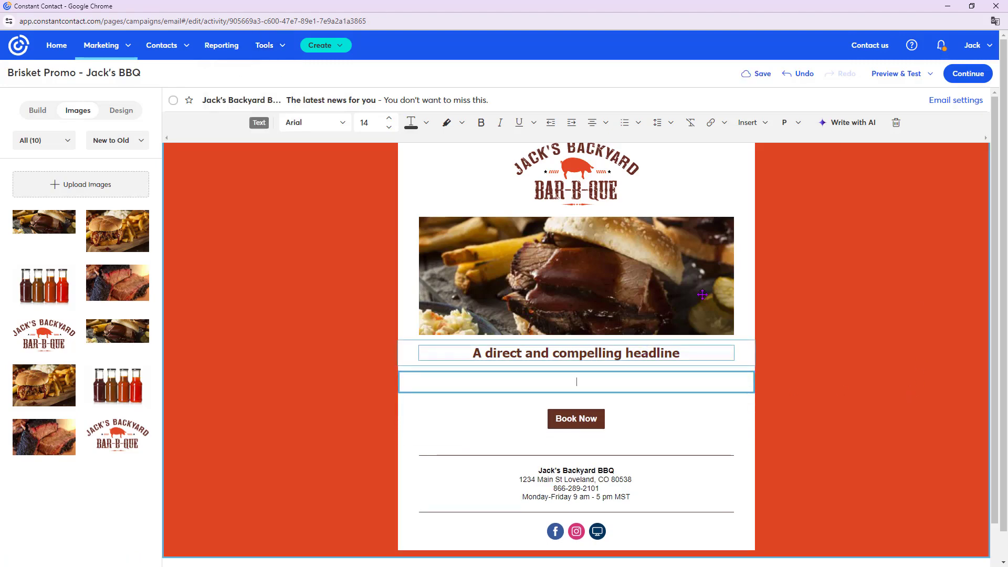
Step: In Write with AI, describe a brisket buy-one-get-one-free offer ending Sunday at 9:00 pm
left_click(836, 126)
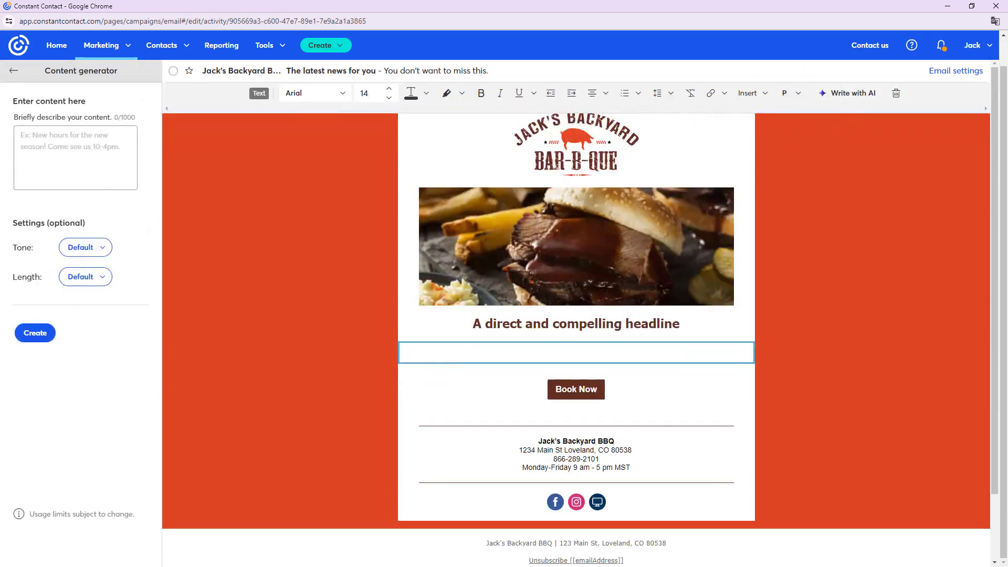
left_click(61, 148)
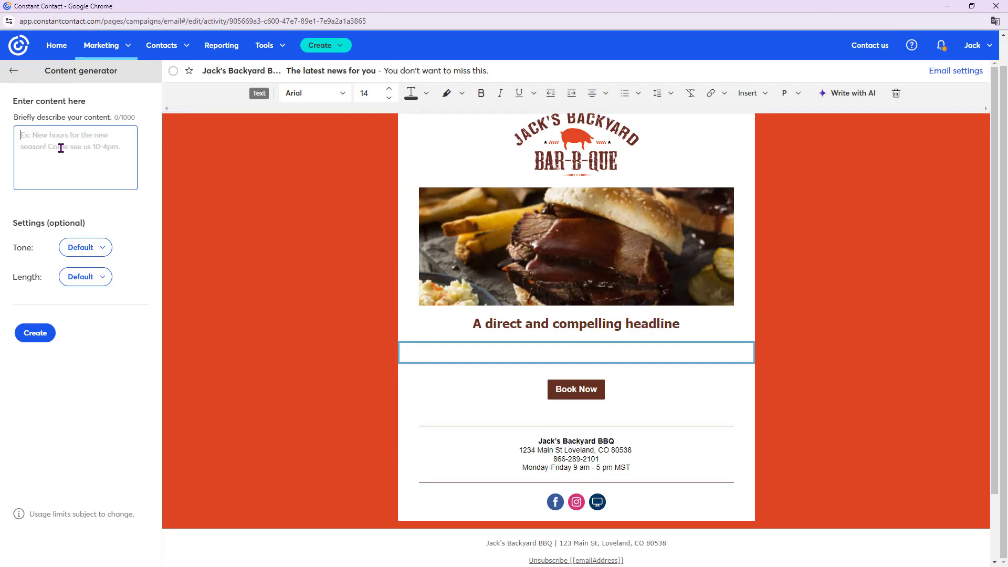
type("Bri")
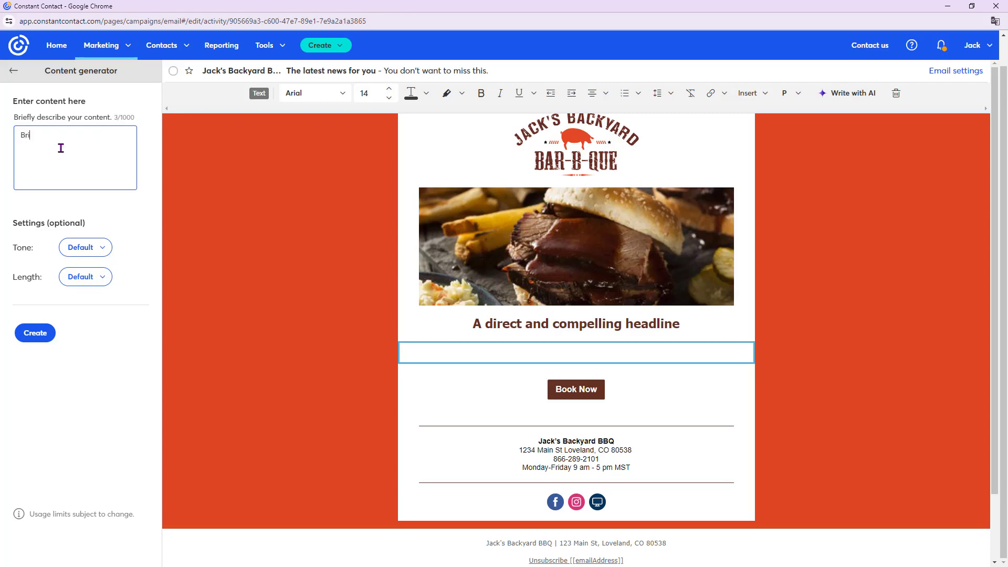
type("sket promotion available. ")
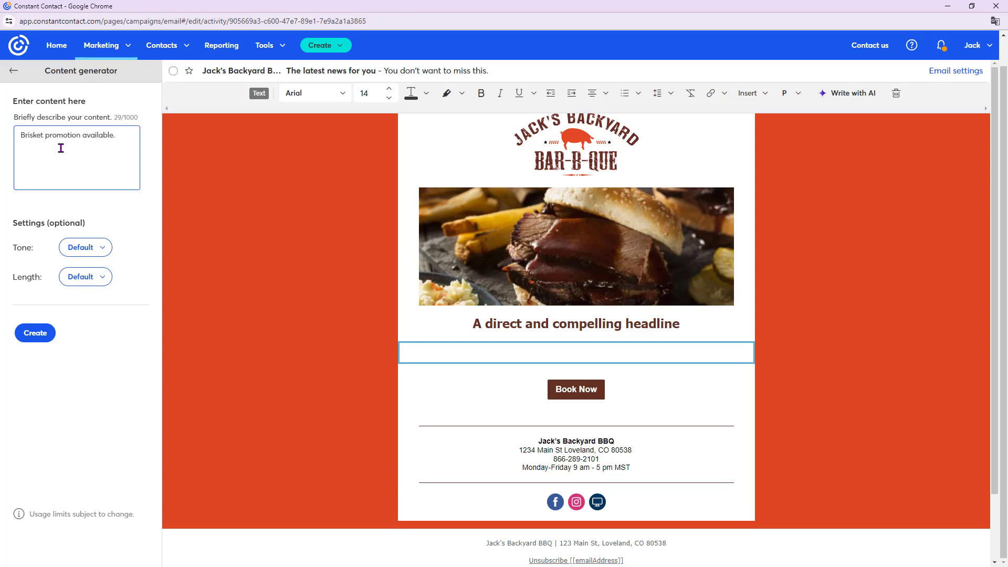
type("Buy one get one free. Offers ")
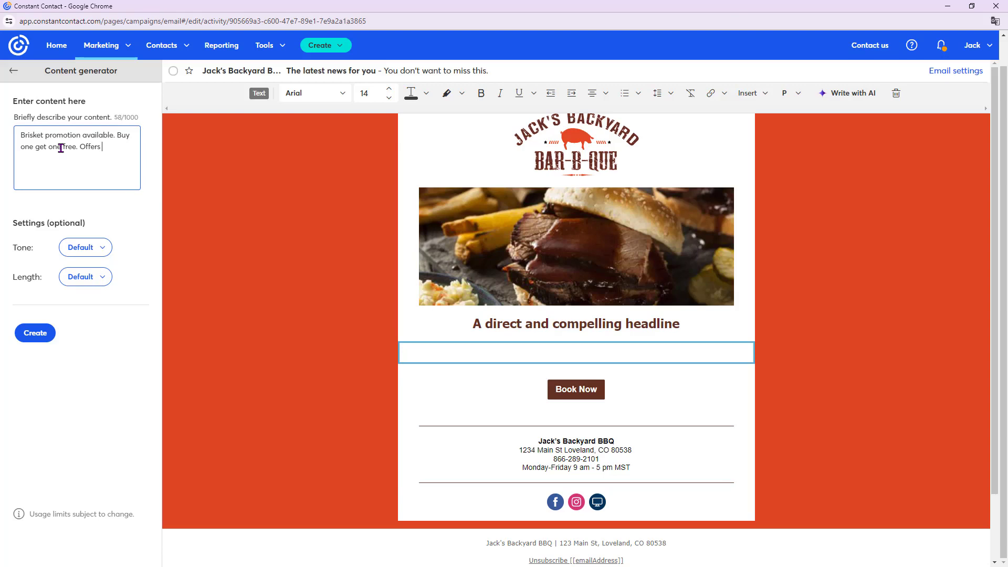
type("ends Sunday at 9:00 pm. Make a rese")
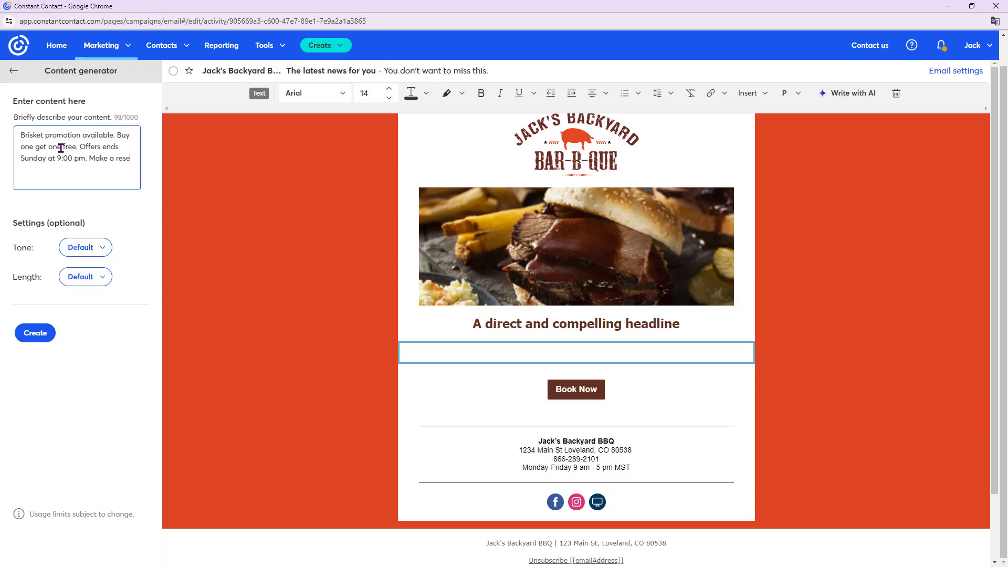
type("rvation.")
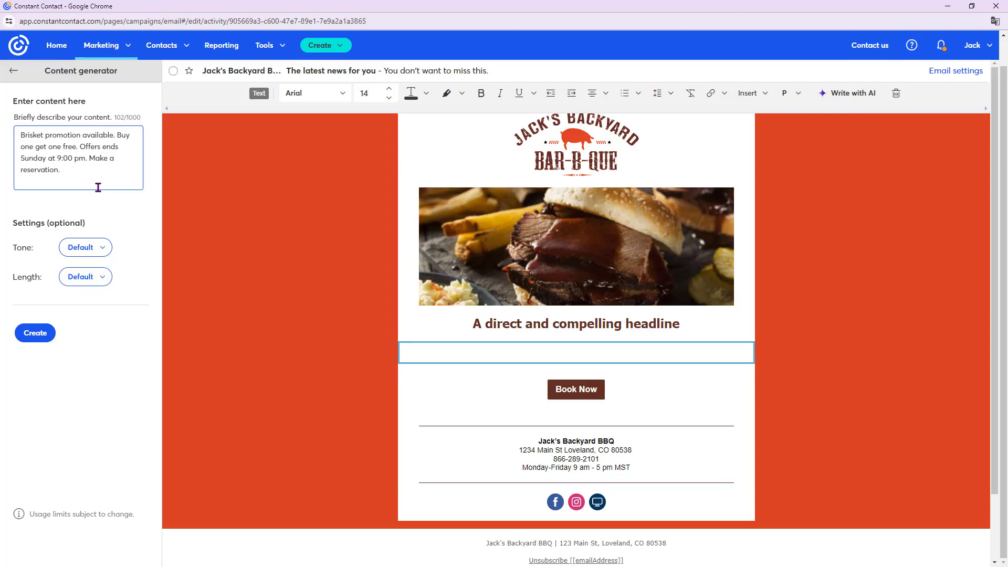
Step: Set the AI tone to Enthusiastic, keep Default length, and generate the promotion text
left_click(106, 255)
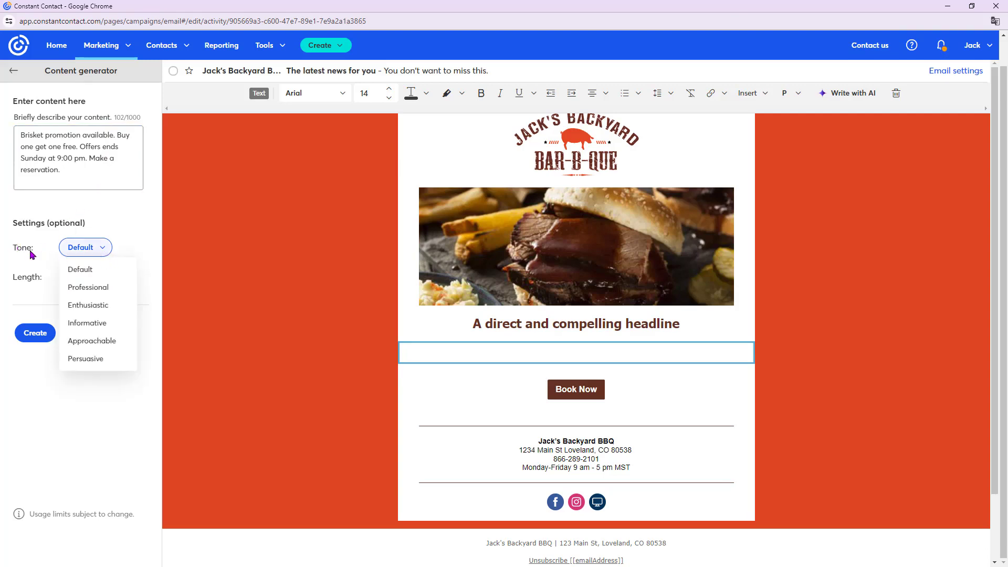
left_click(52, 295)
left_click(80, 288)
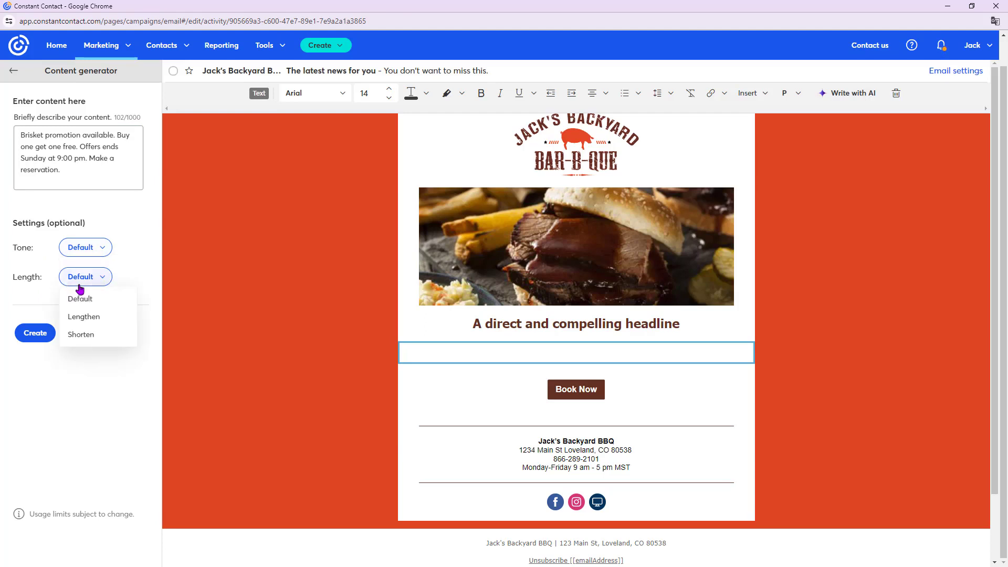
left_click(99, 243)
left_click(100, 244)
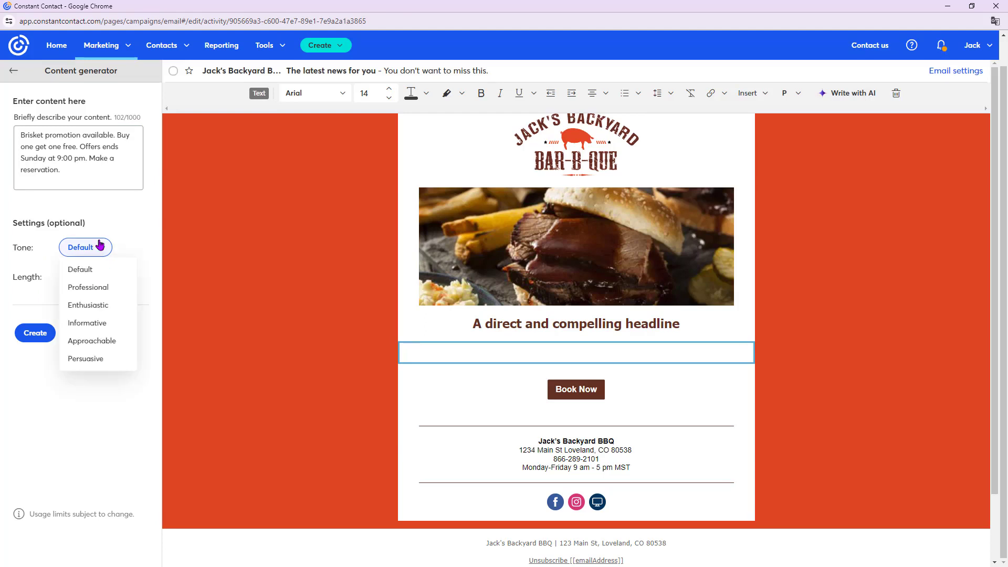
left_click(111, 307)
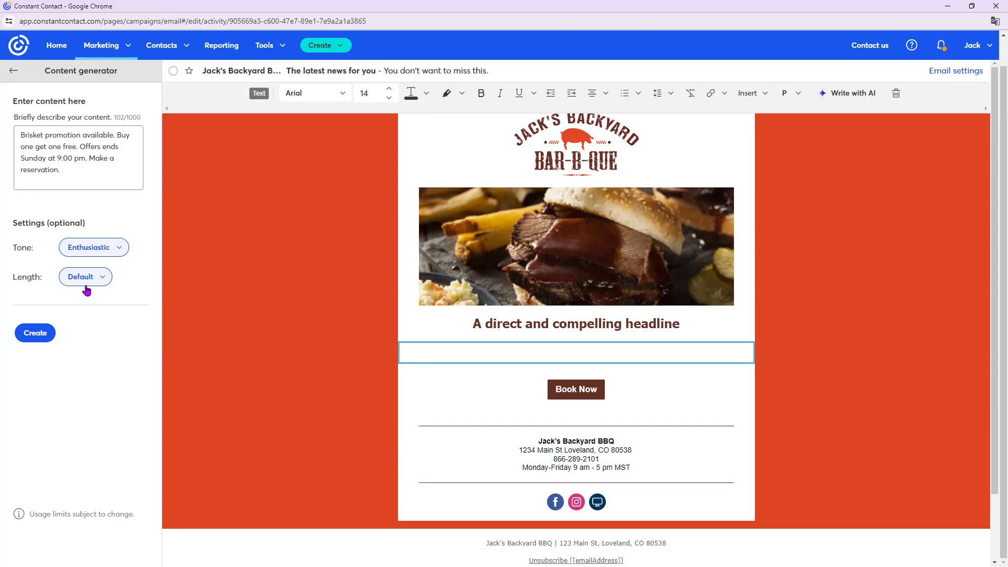
left_click(46, 333)
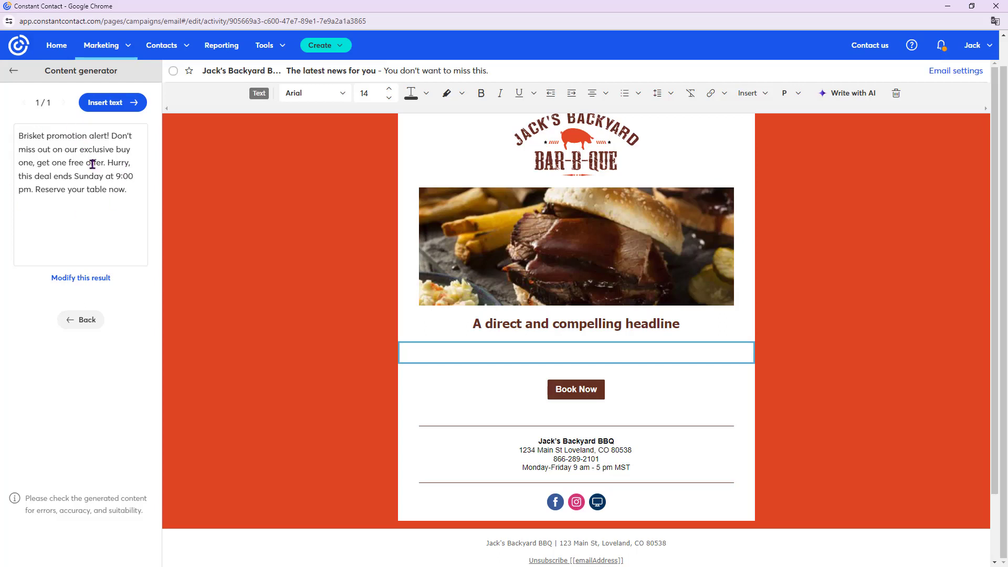
Step: Insert the AI-generated brisket paragraph into the empty body block under the headline
left_click(114, 103)
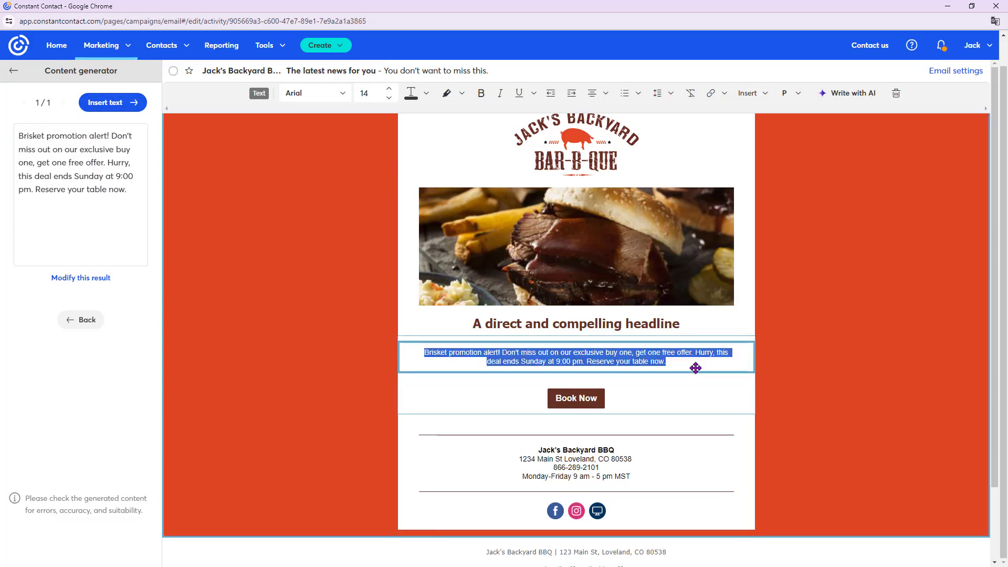
left_click(798, 407)
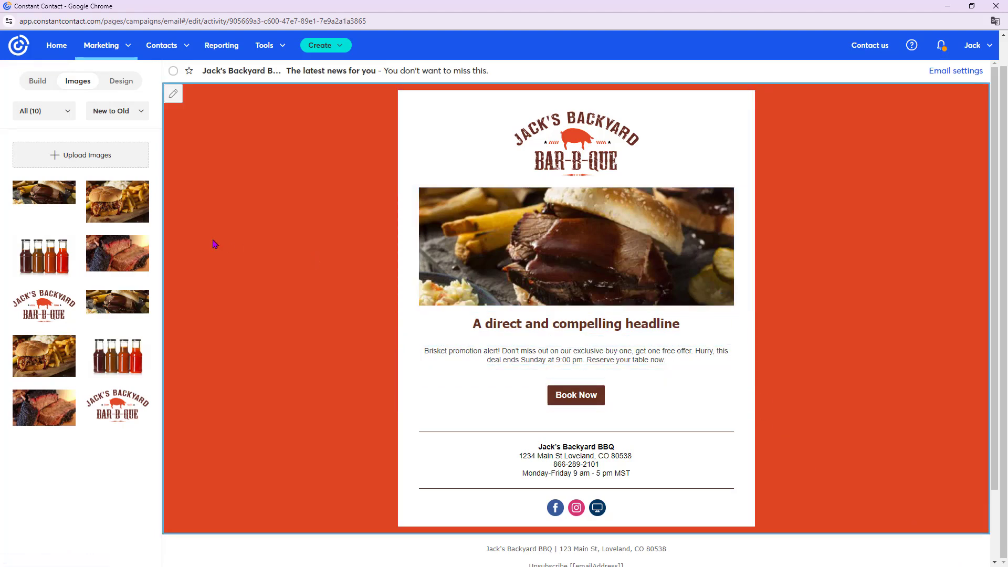
left_click(603, 325)
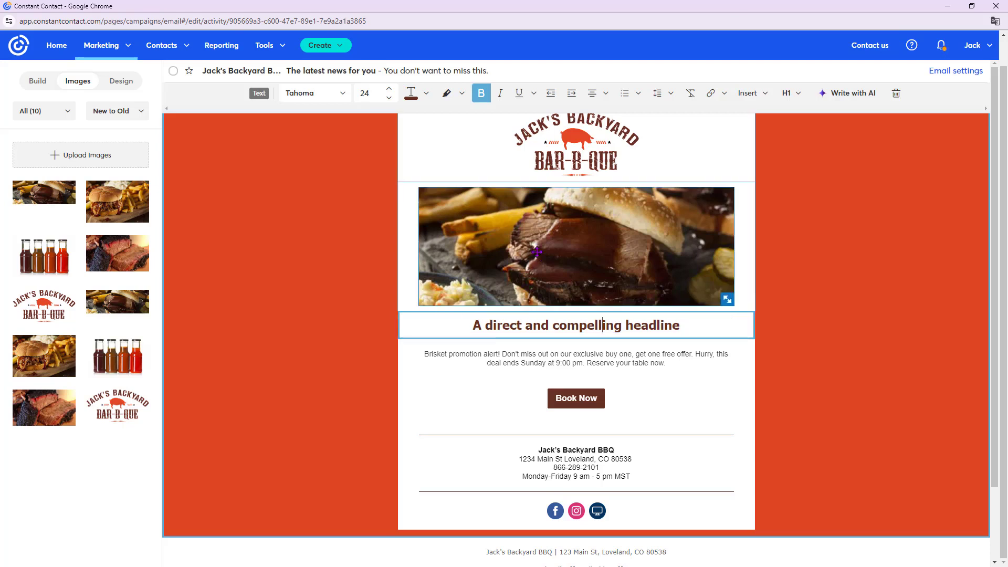
Step: Select and copy 'Brisket promotion alert!' from the start of the body paragraph
left_click(502, 356)
left_click_drag(502, 356, 425, 355)
left_click_drag(499, 355, 427, 355)
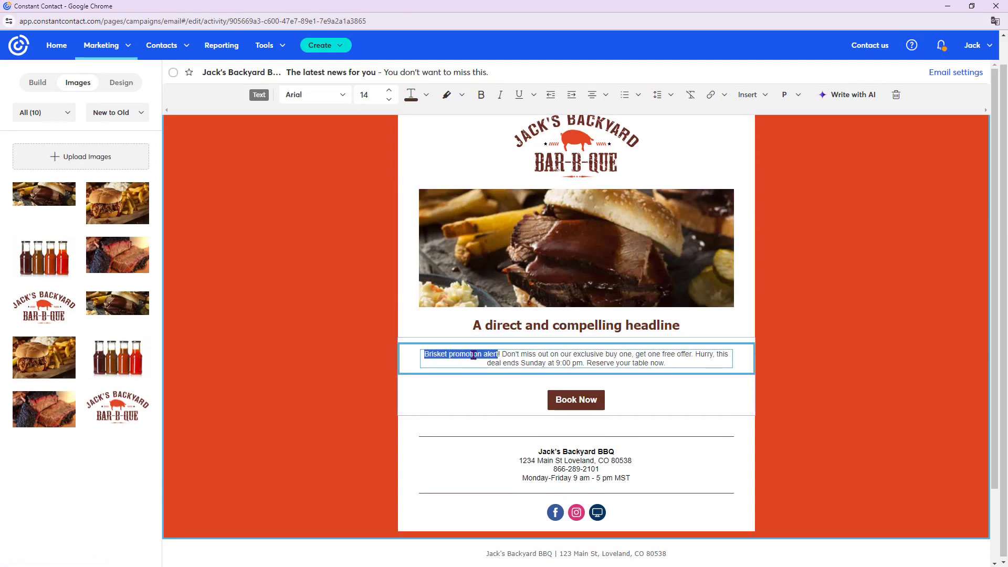
left_click(501, 355)
left_click_drag(501, 355, 413, 353)
key("ctrl+c")
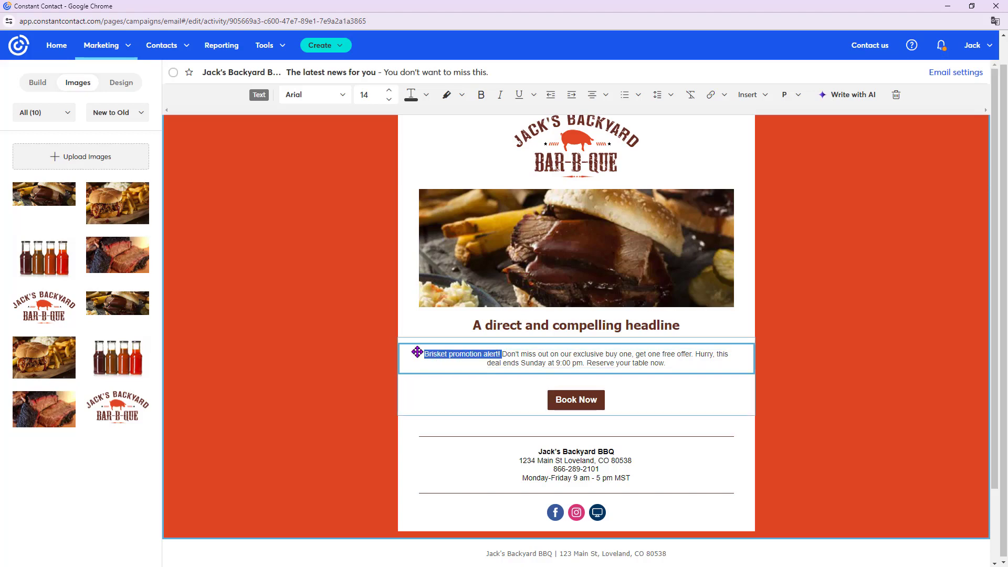
Step: Paste 'Brisket promotion alert!' over the placeholder headline text
triple_click(630, 324)
key("ctrl+v")
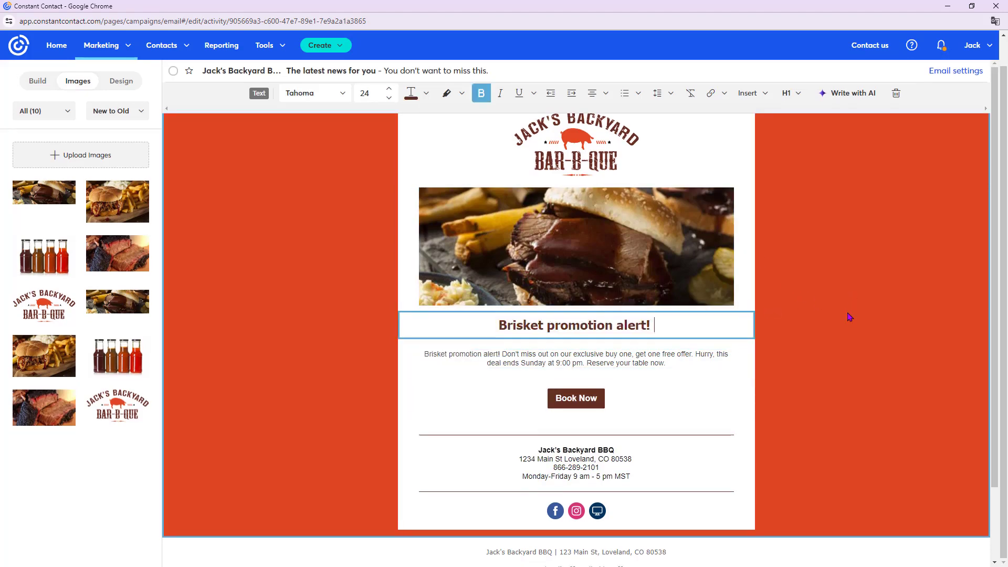
left_click(842, 323)
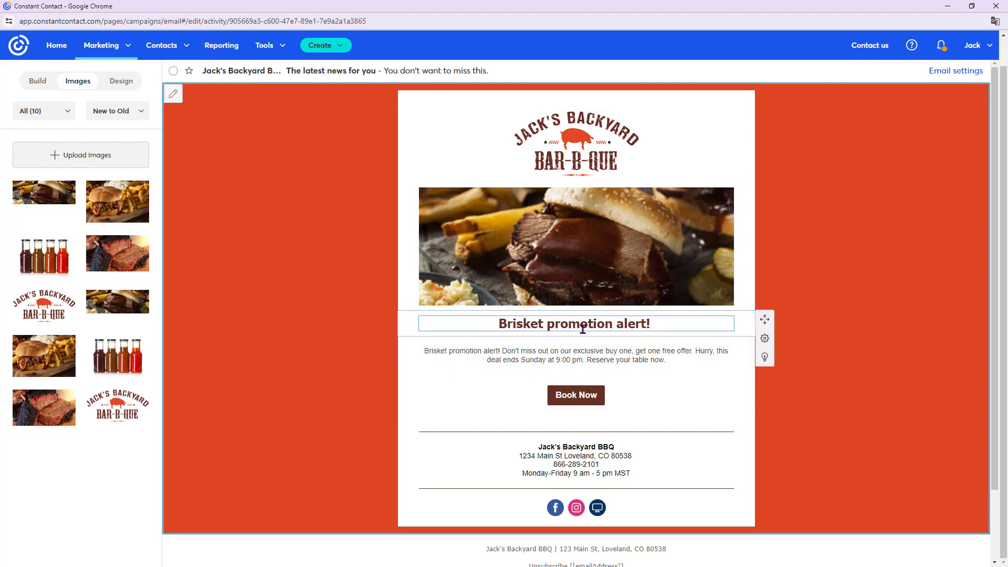
double_click(583, 328)
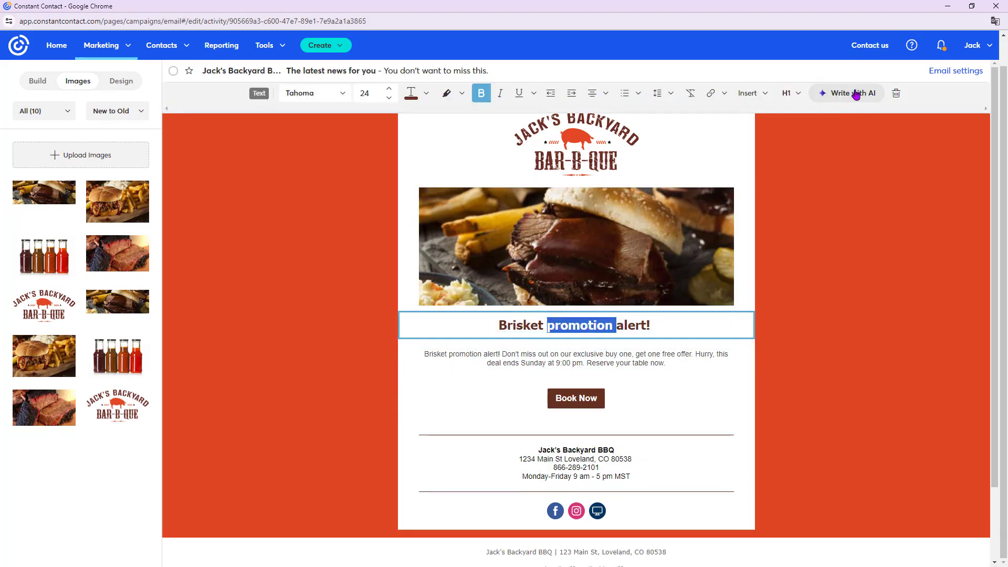
left_click(868, 424)
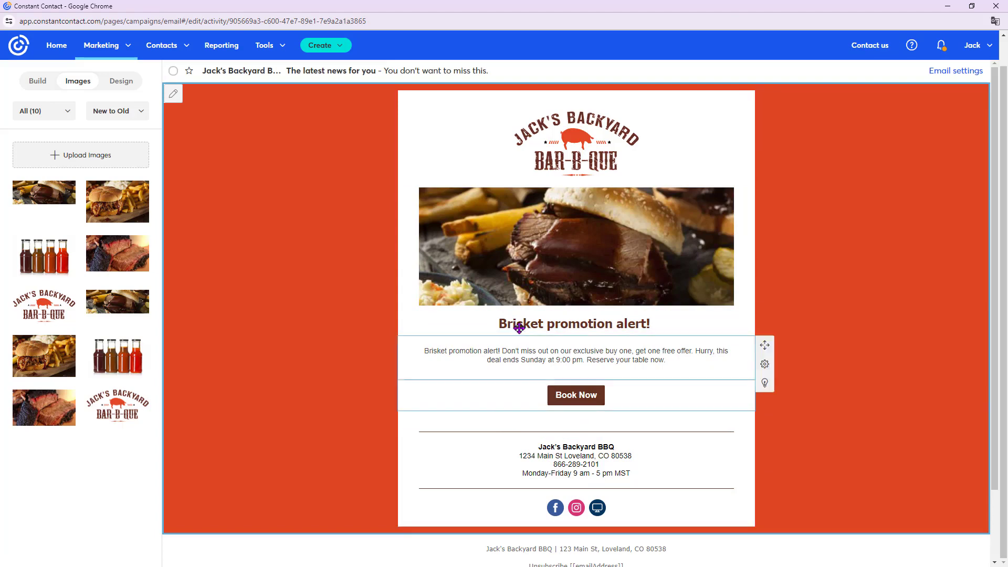
left_click(575, 398)
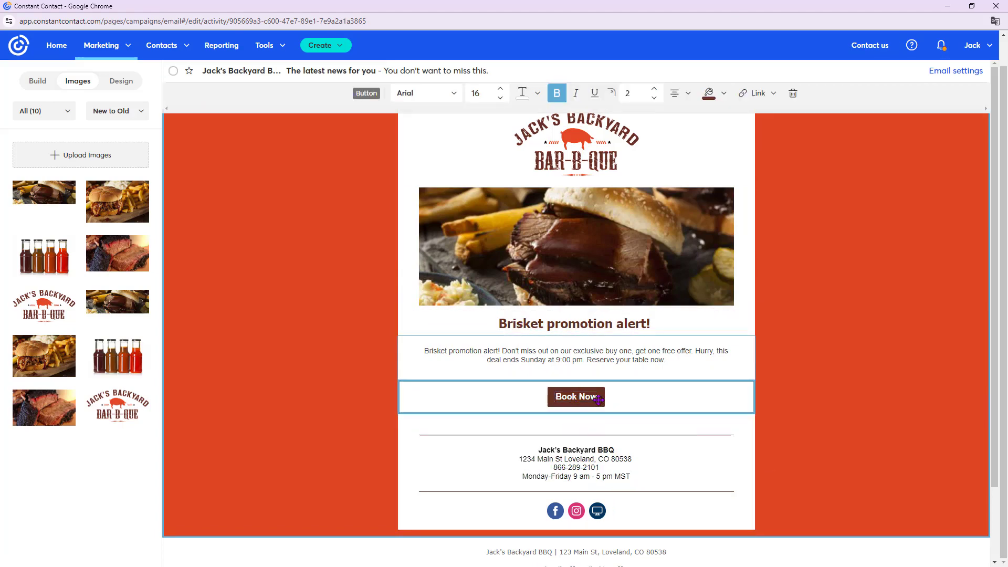
Step: Relabel the Book Now button to read 'Make a reservation now'
left_click(590, 396)
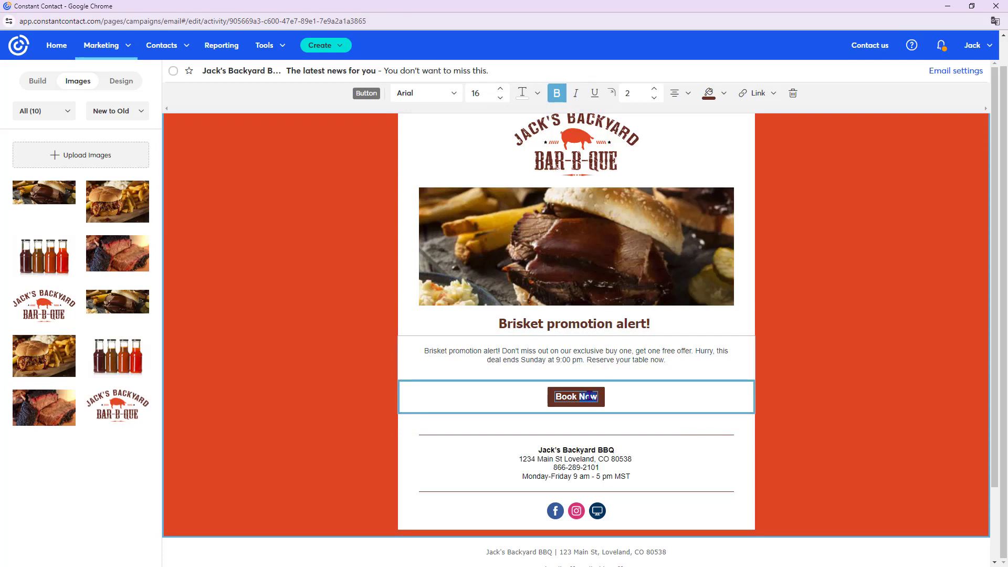
type("R")
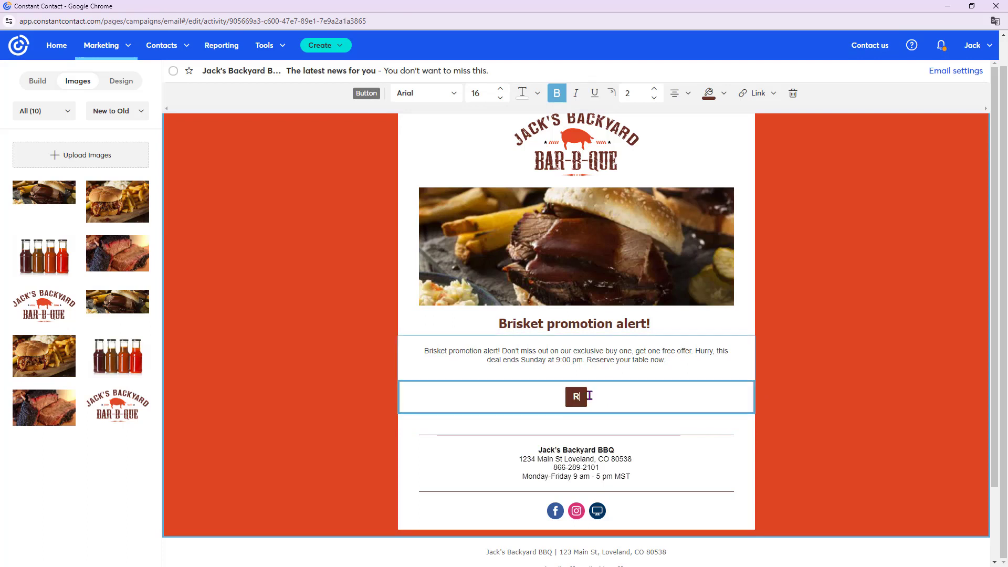
type("egister Now")
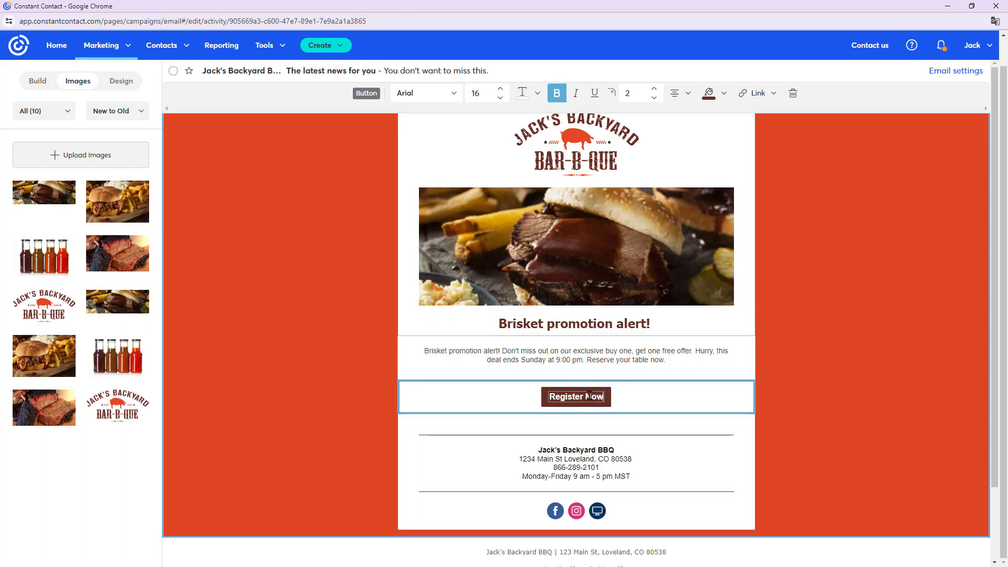
left_click(561, 398)
type("Make a res")
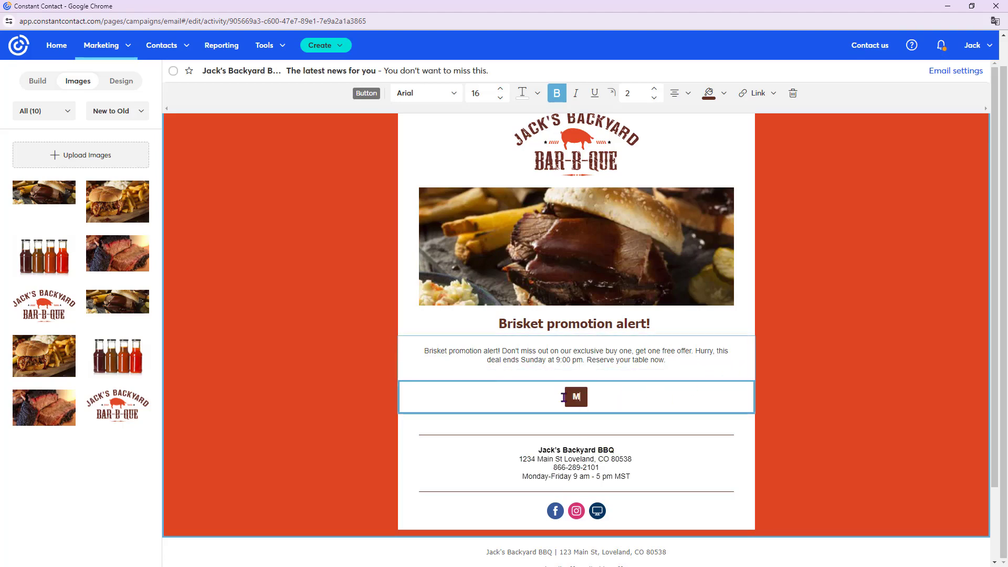
type("tion now")
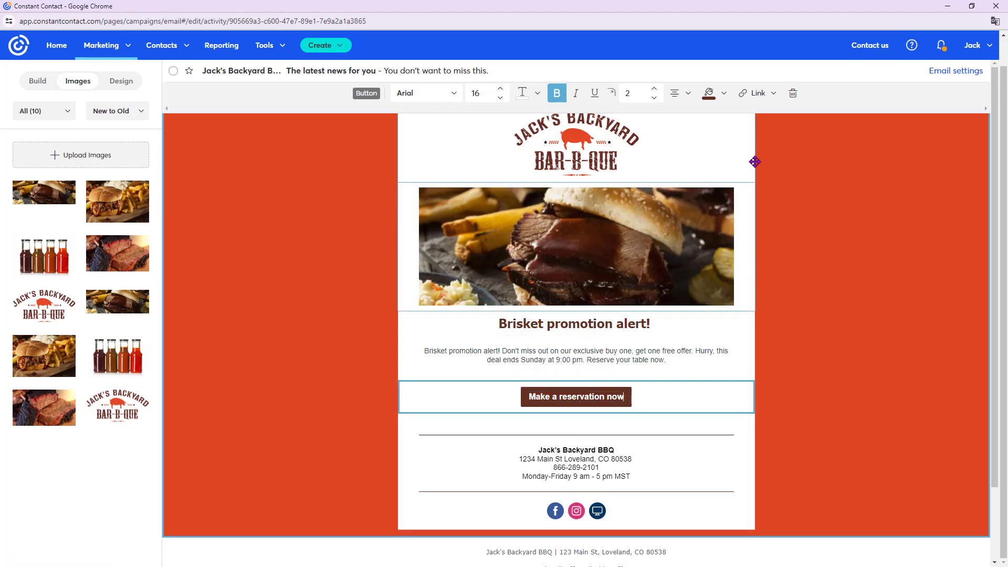
left_click(765, 98)
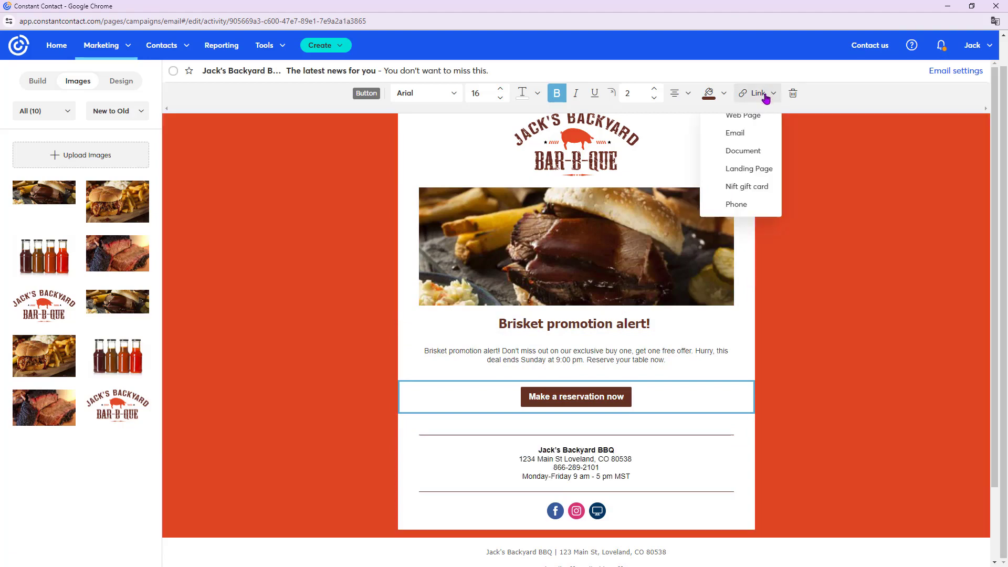
left_click(750, 116)
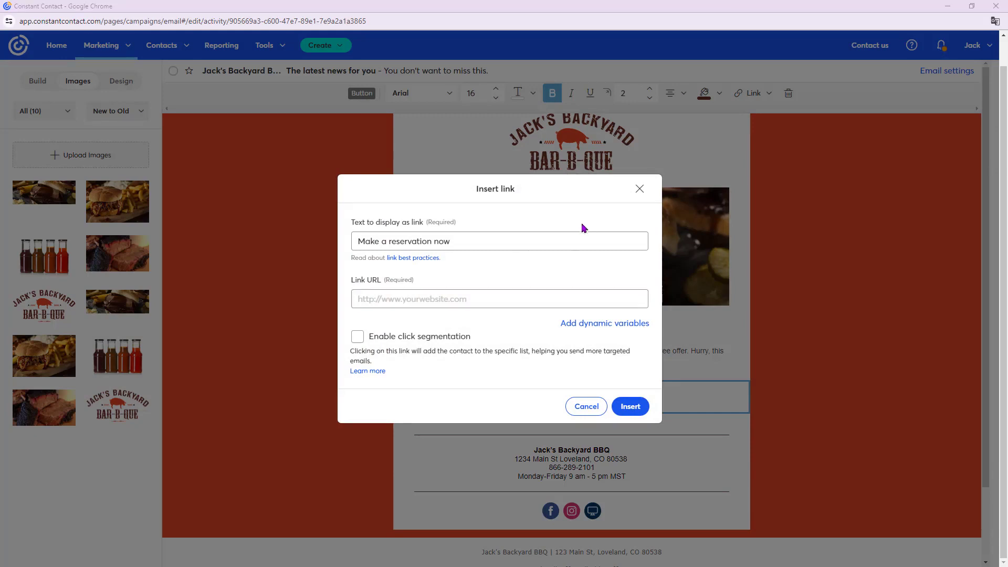
left_click(496, 294)
type("www.jacksbackyardbbq.com/contact")
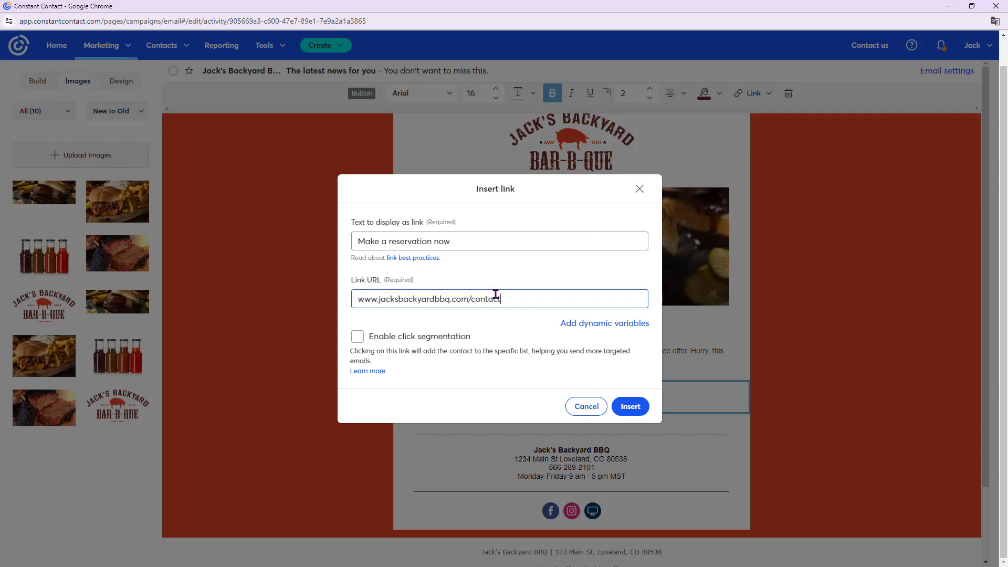
left_click(633, 412)
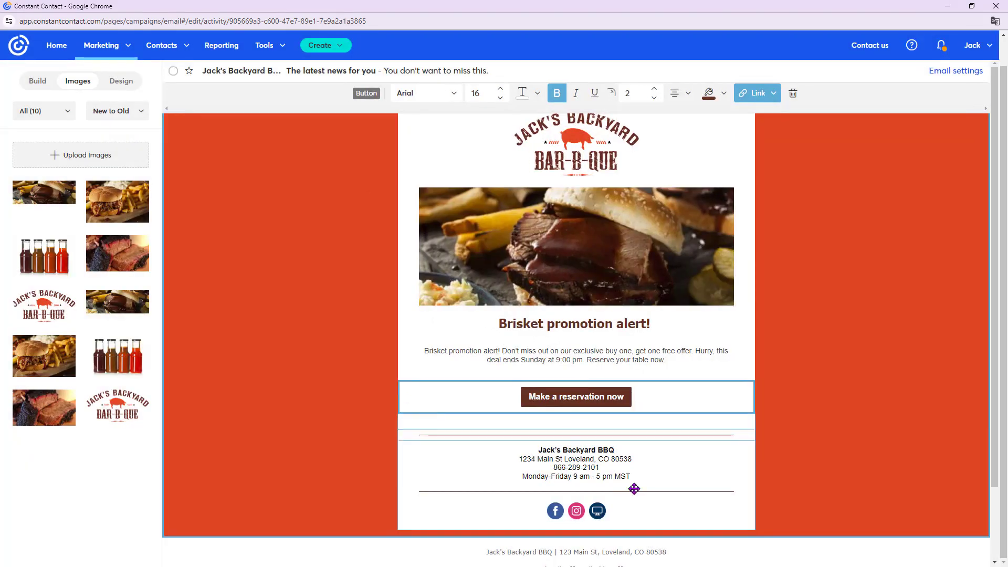
left_click(832, 412)
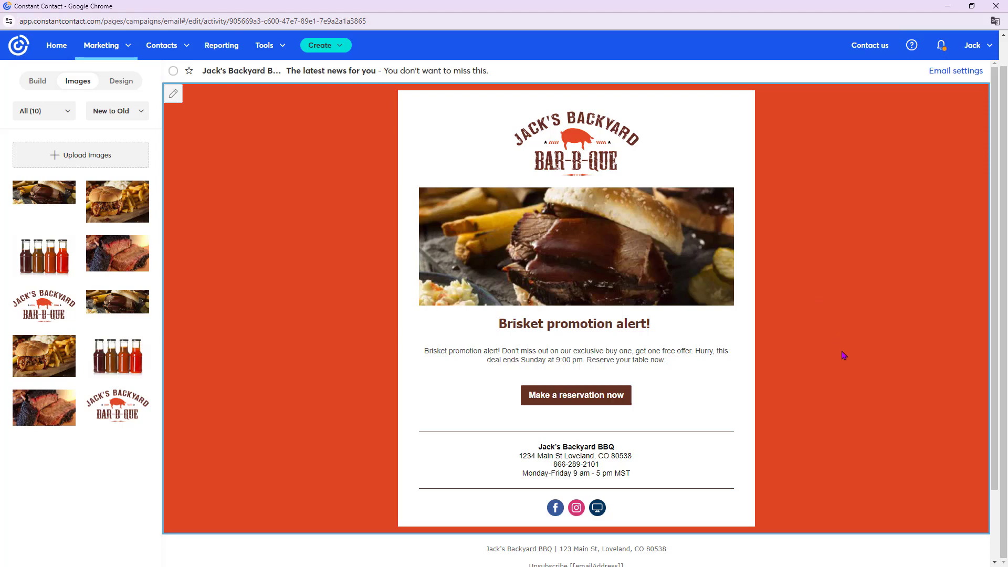
Step: Preview the email in Mobile and Desktop layouts, then close the preview
scroll(844, 356, "up", 1)
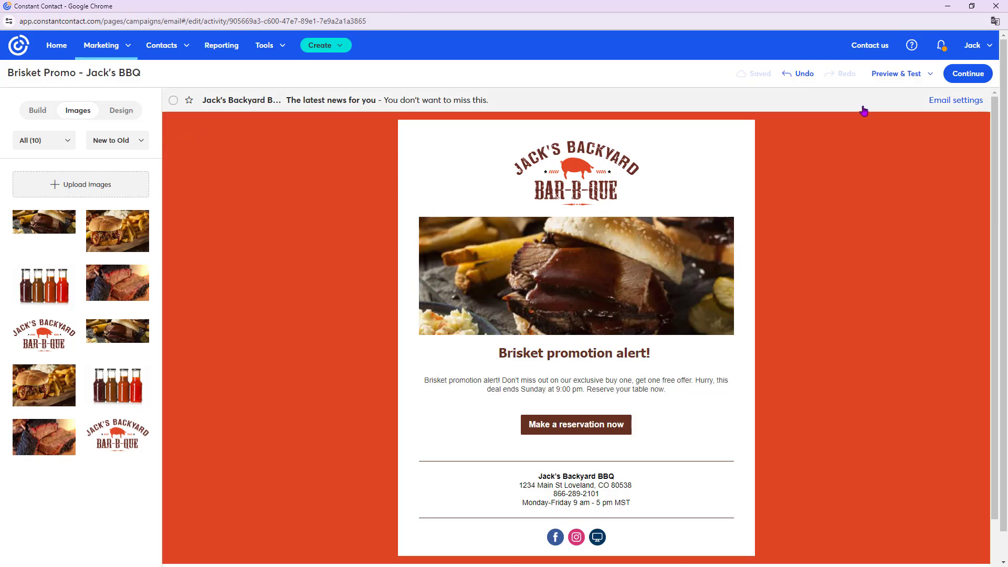
left_click(883, 75)
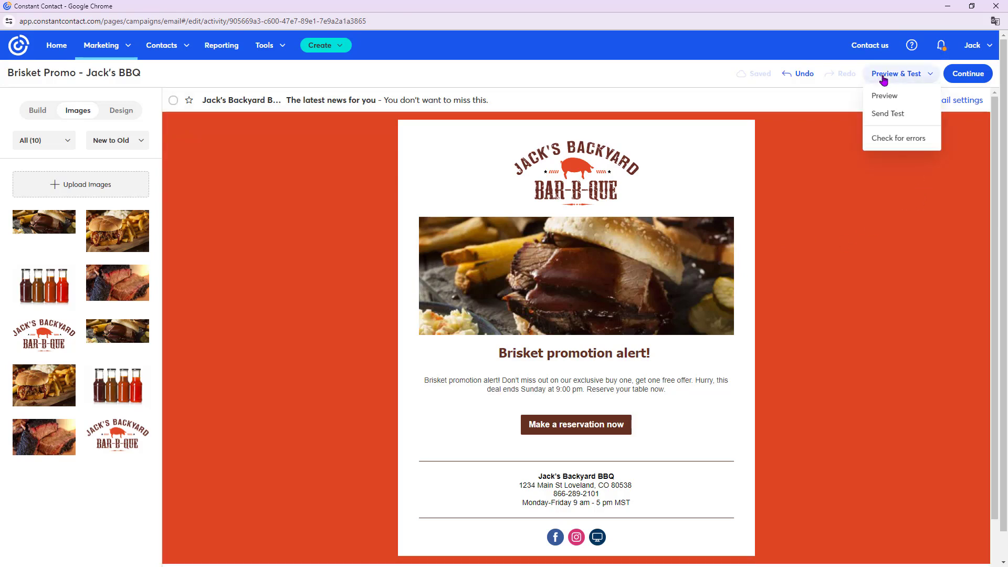
left_click(905, 98)
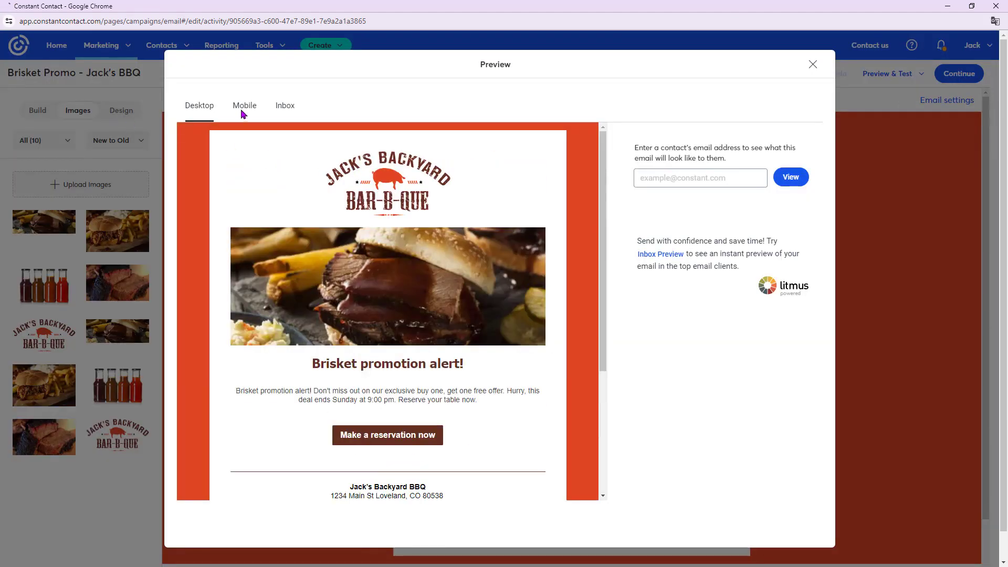
left_click(245, 107)
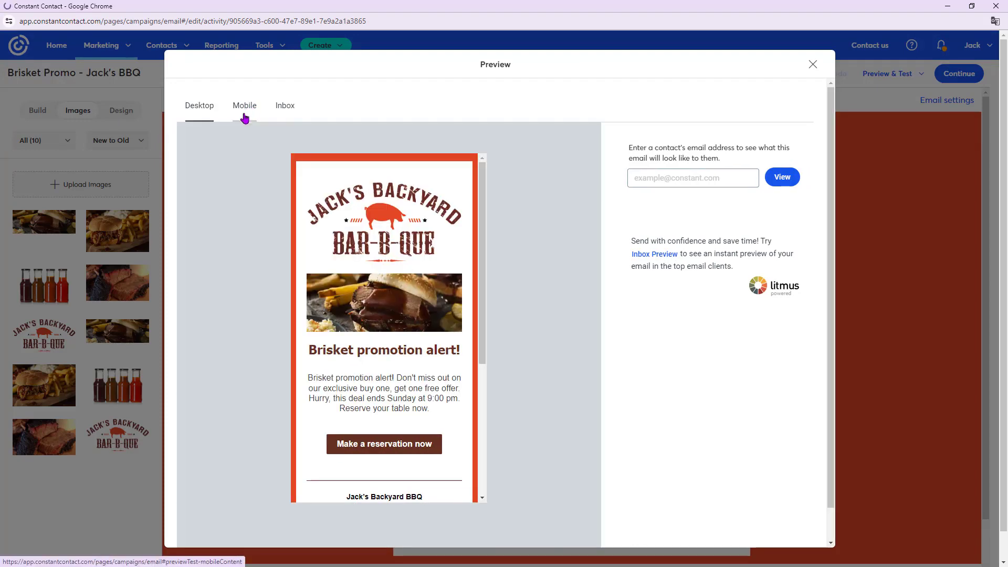
scroll(375, 313, "down", 5)
scroll(375, 313, "up", 5)
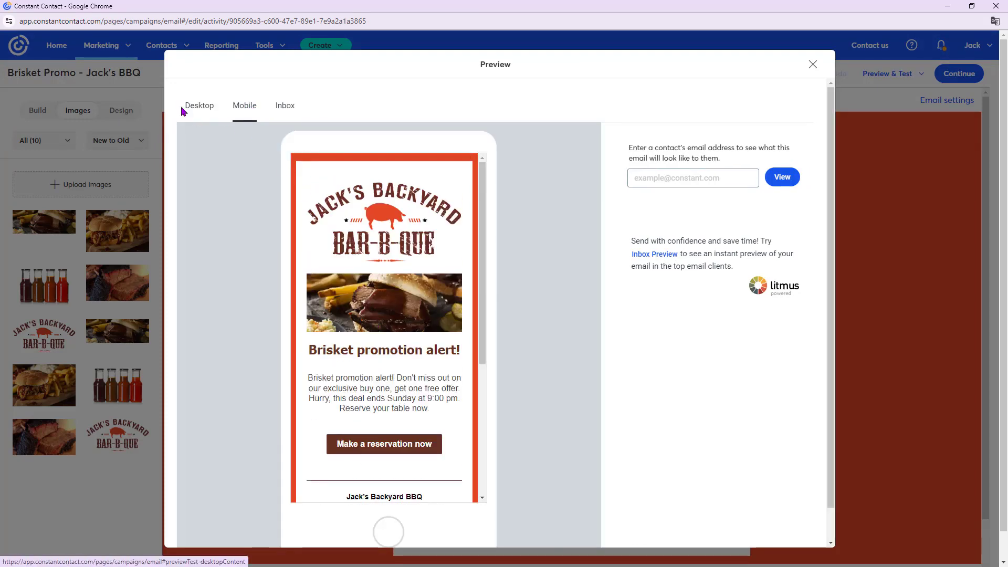
left_click(199, 121)
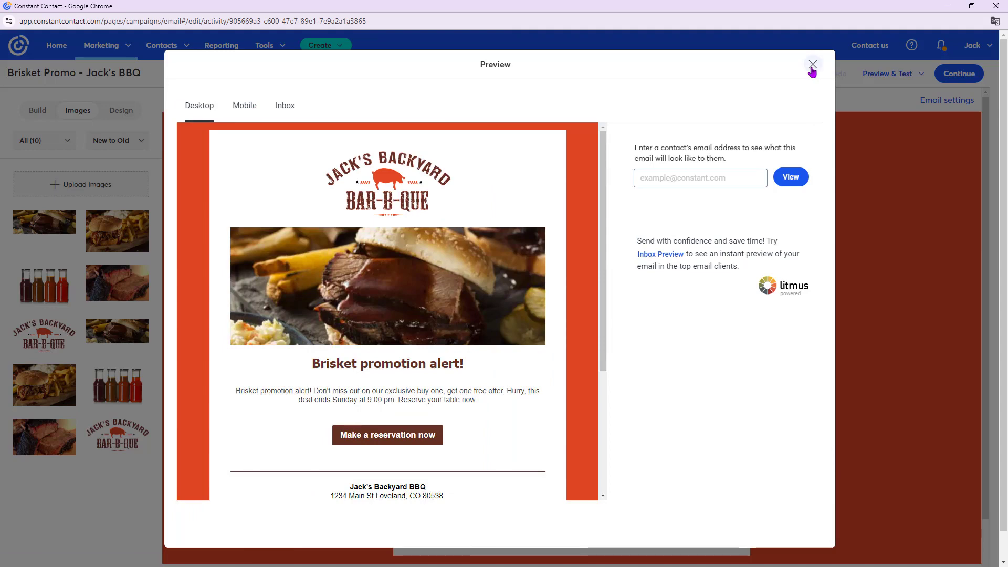
left_click(812, 65)
left_click(871, 76)
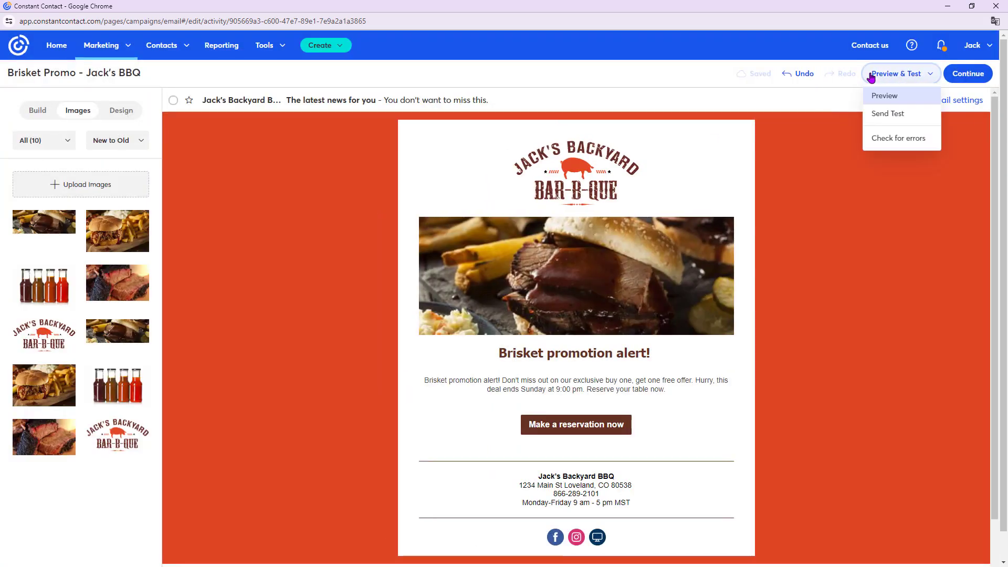
Step: Check the Brisket Promo desktop and inbox previews, including the $10.00-a-month Litmus offer, then close the preview
left_click(928, 120)
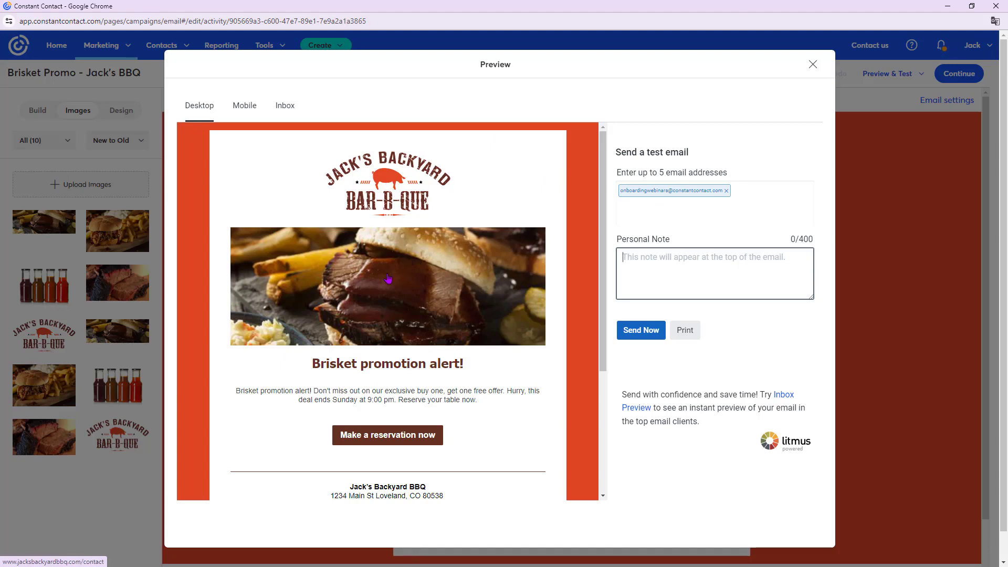
scroll(410, 419, "down", 3)
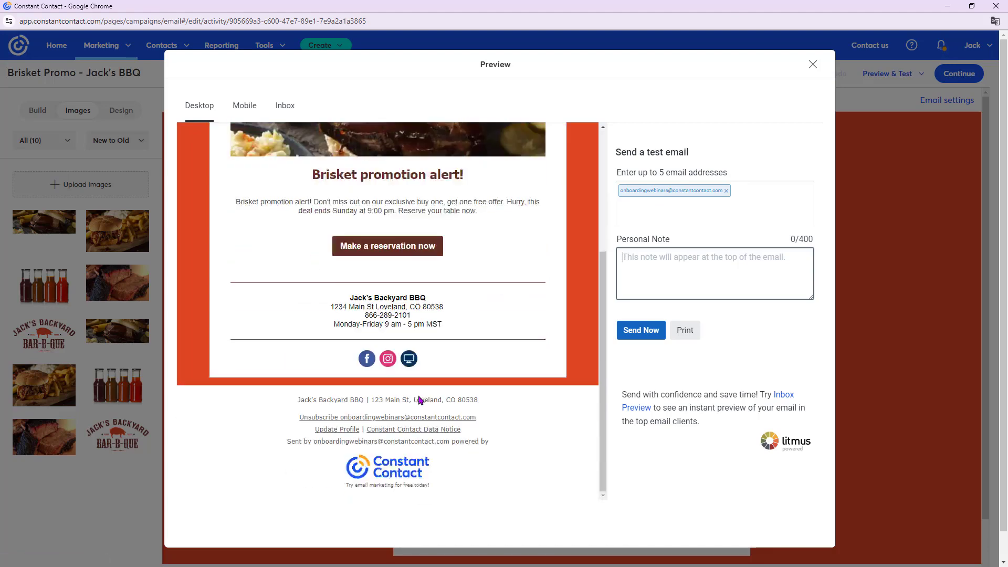
scroll(408, 360, "up", 5)
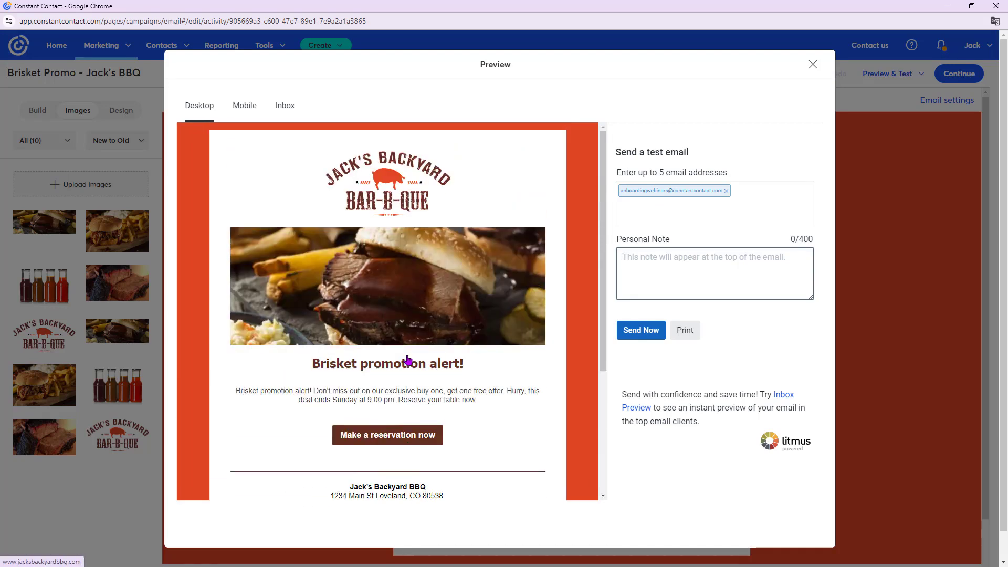
left_click(284, 118)
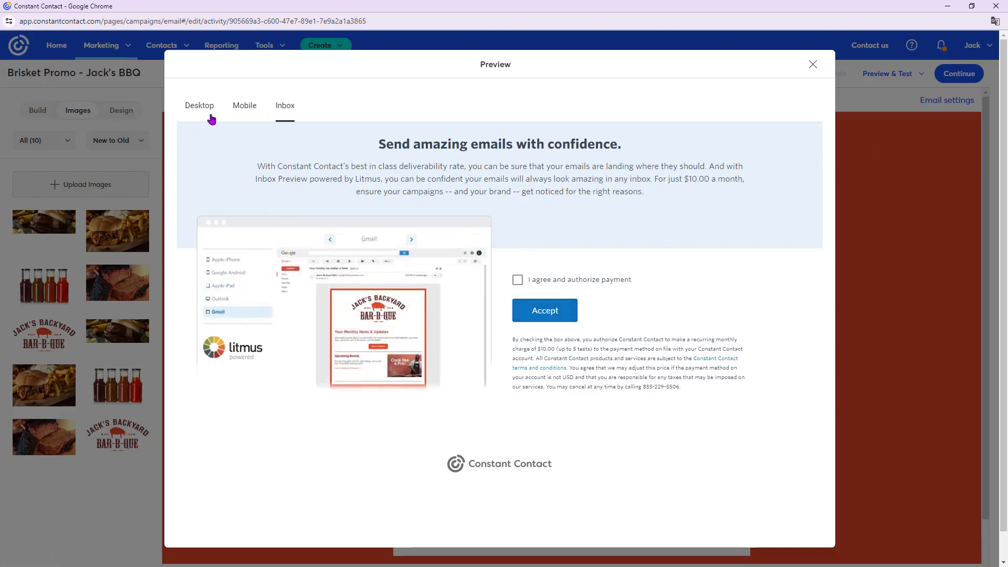
left_click(812, 65)
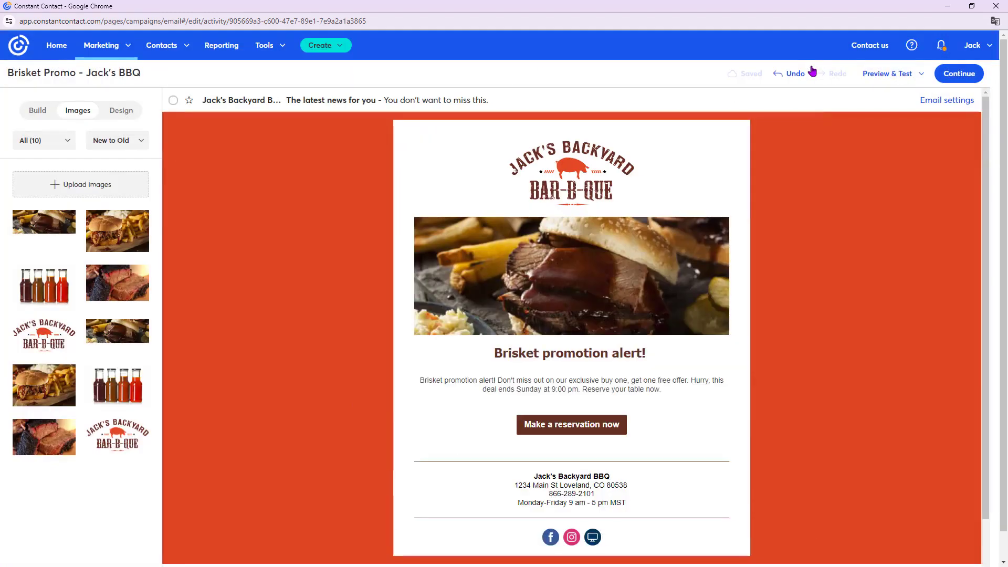
Step: Look over the Preview & Test options, then continue to the recipients and send-time page
left_click(926, 77)
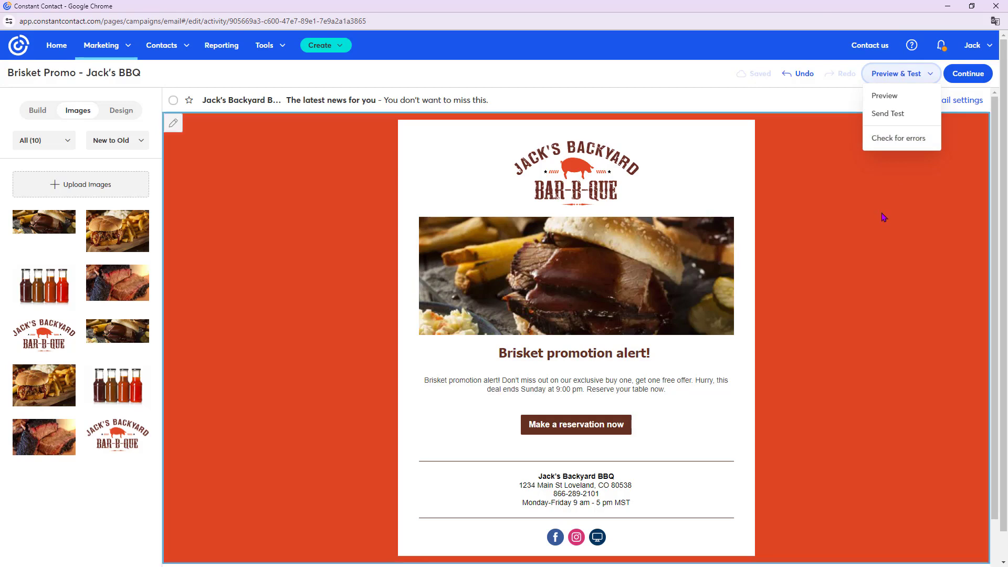
left_click(918, 75)
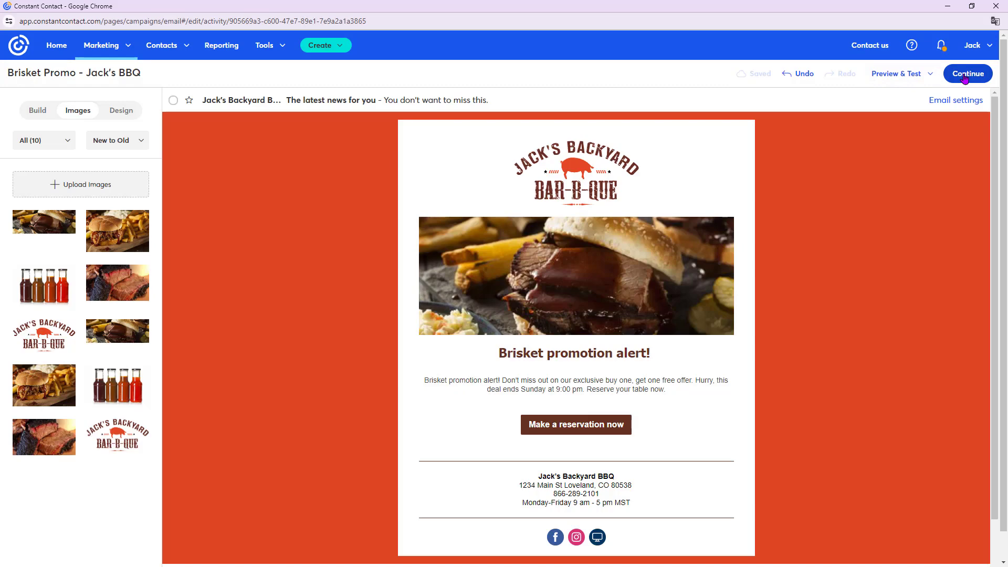
left_click(964, 77)
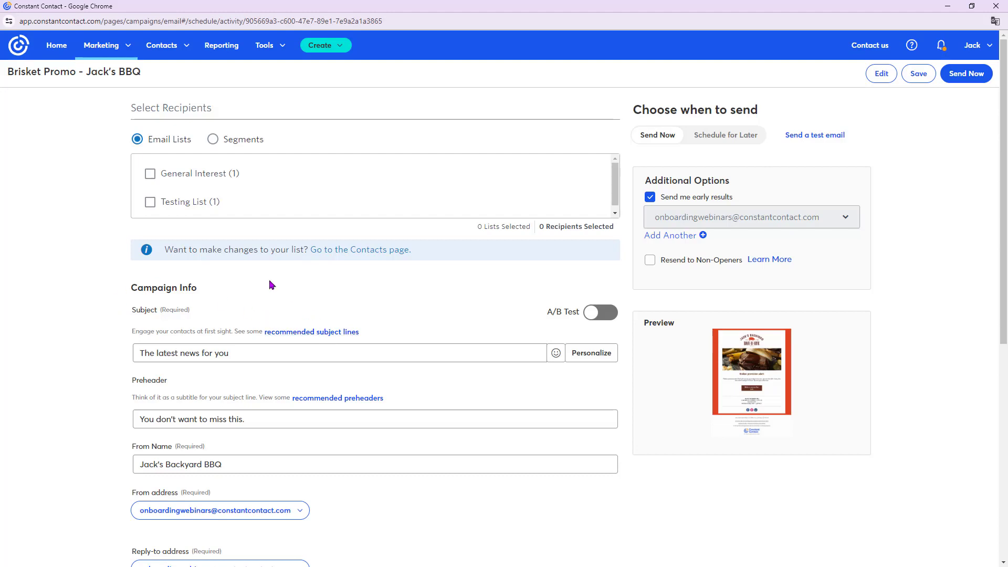
Step: Choose Testing List as the recipient and review the 'The latest news for you' campaign info
left_click(150, 202)
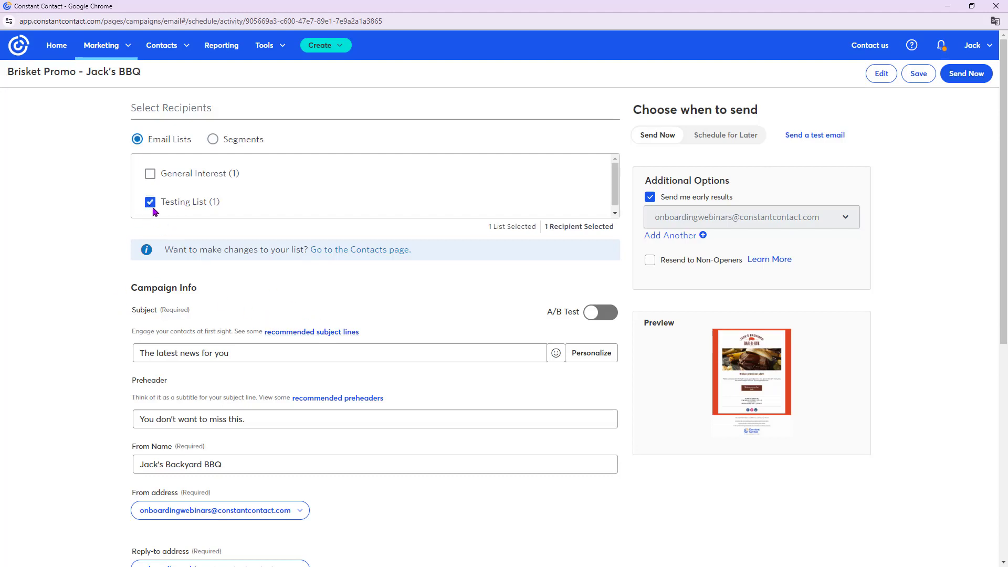
scroll(523, 405, "down", 2)
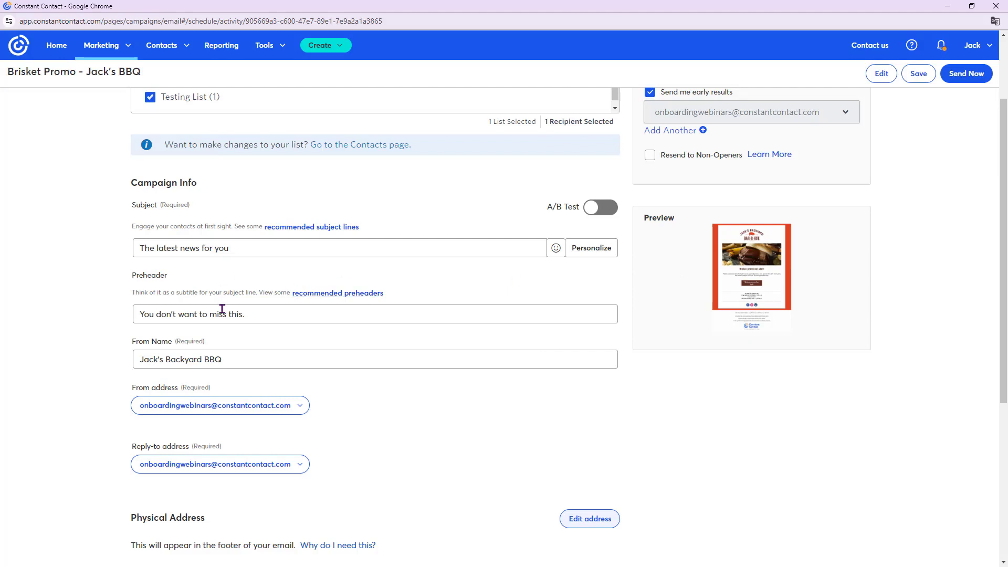
scroll(303, 428, "down", 5)
scroll(304, 429, "up", 2)
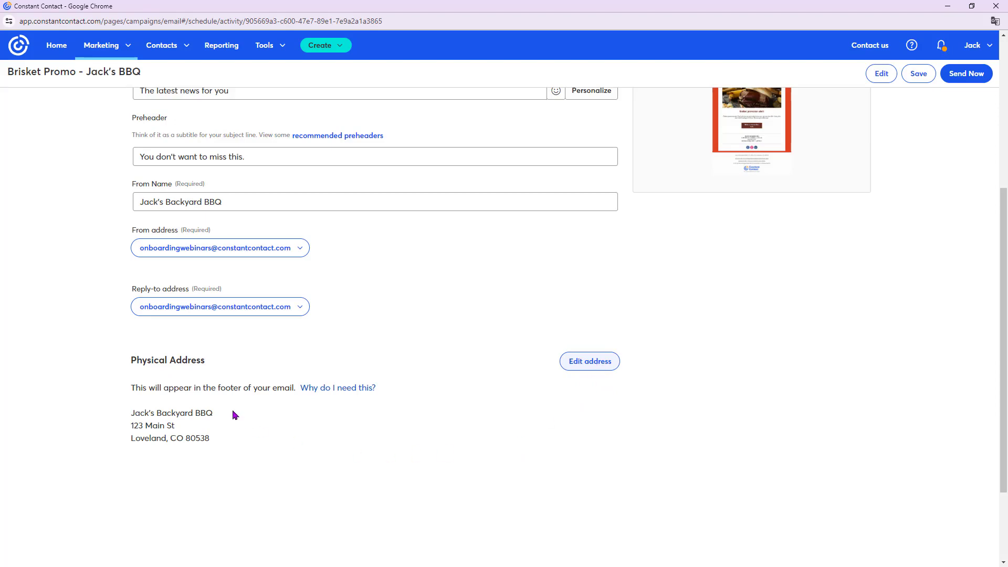
scroll(764, 447, "up", 5)
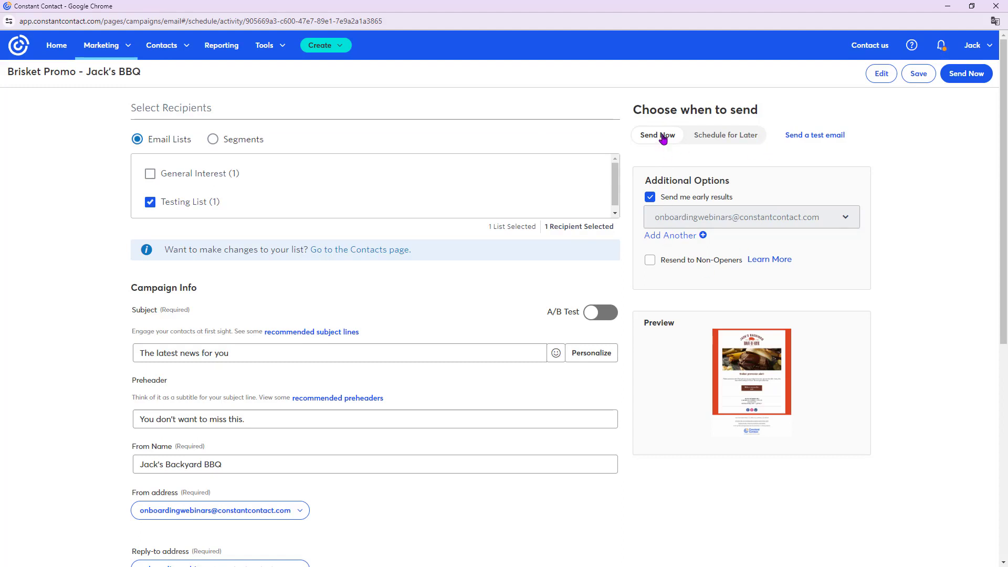
Step: Send the Brisket Promo email now to the Testing List, confirming the send
left_click(967, 77)
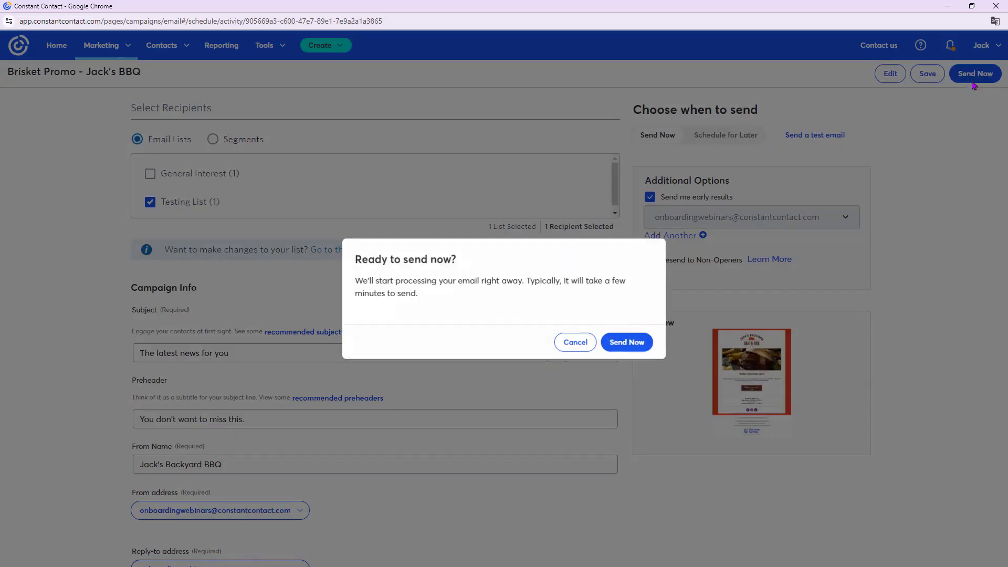
left_click(636, 345)
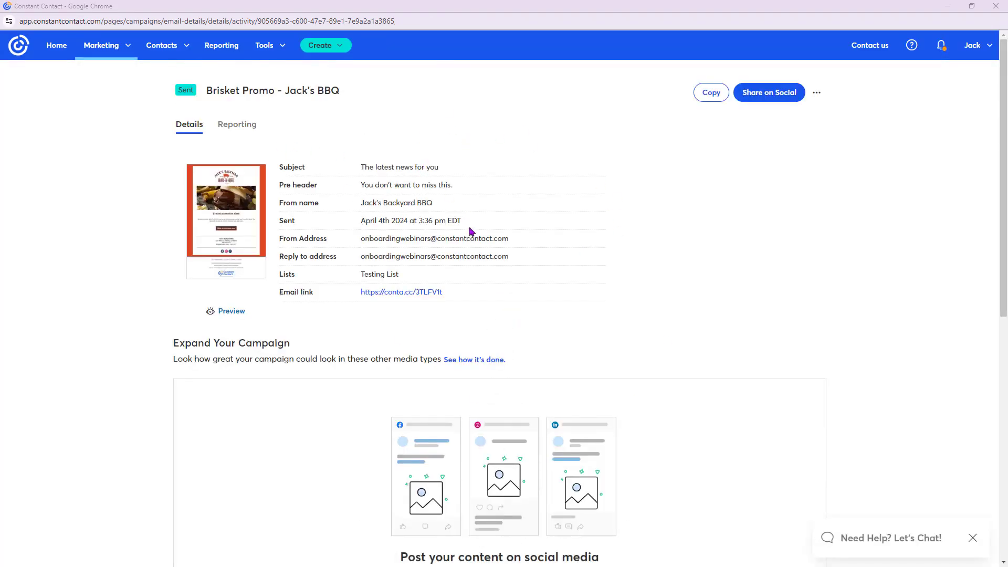
Step: Open the Brisket Promo report (1 sent, 1 delivered, 0% opens) and maximize the Gmail window
left_click(234, 131)
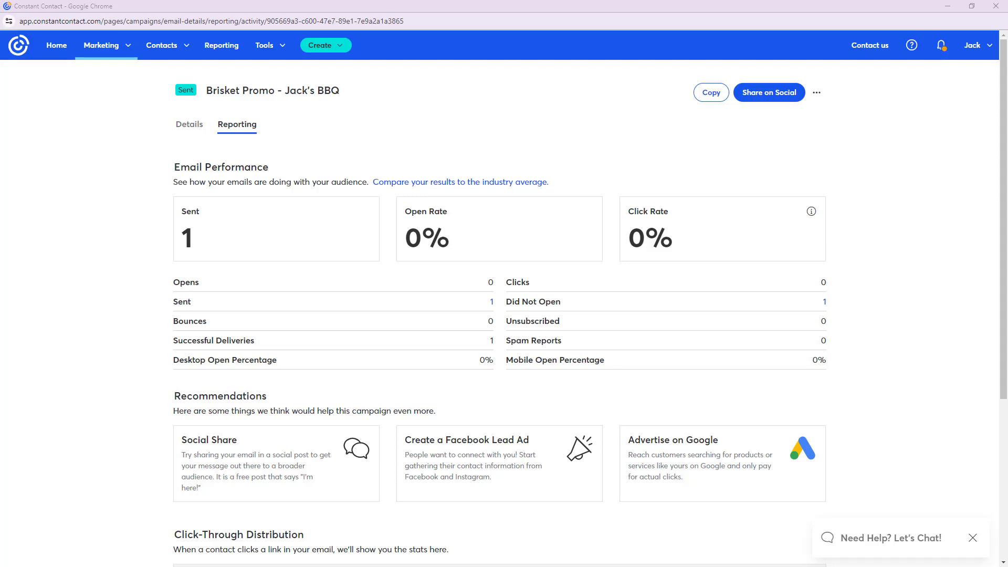
left_click_drag(997, 105, 655, 4)
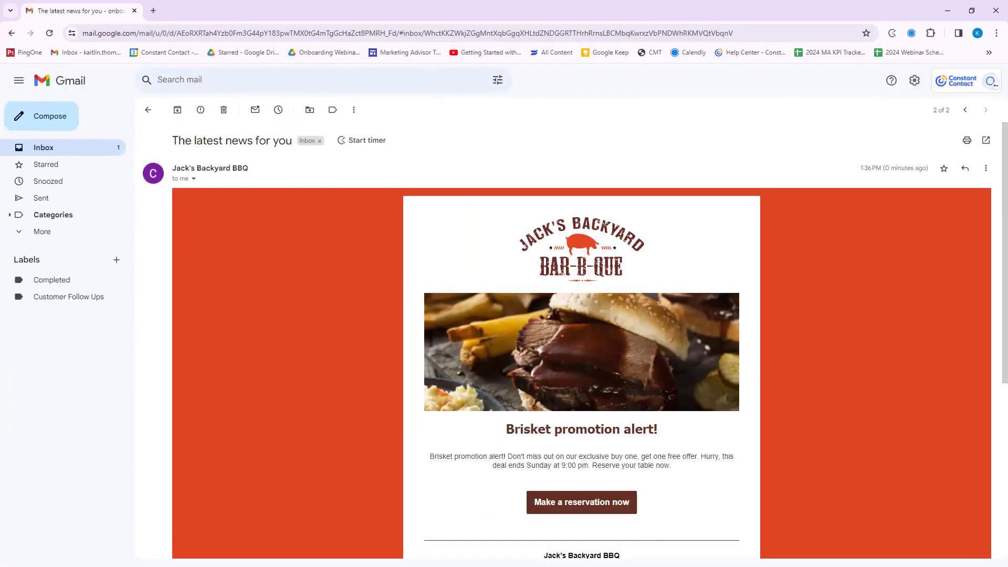
Step: Scroll through the 'The latest news for you' email in Gmail, then move Gmail aside
scroll(685, 233, "down", 5)
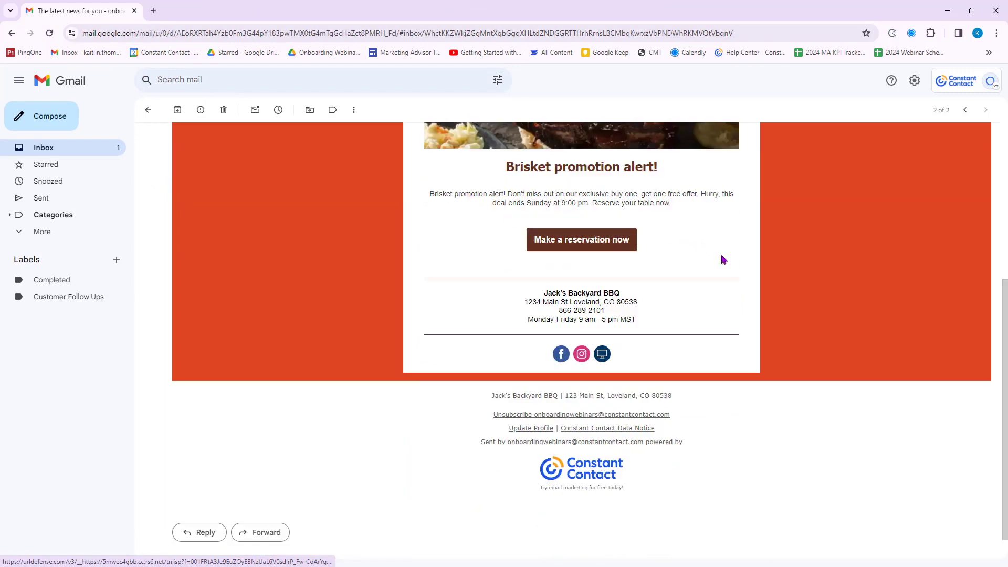
scroll(749, 305, "up", 5)
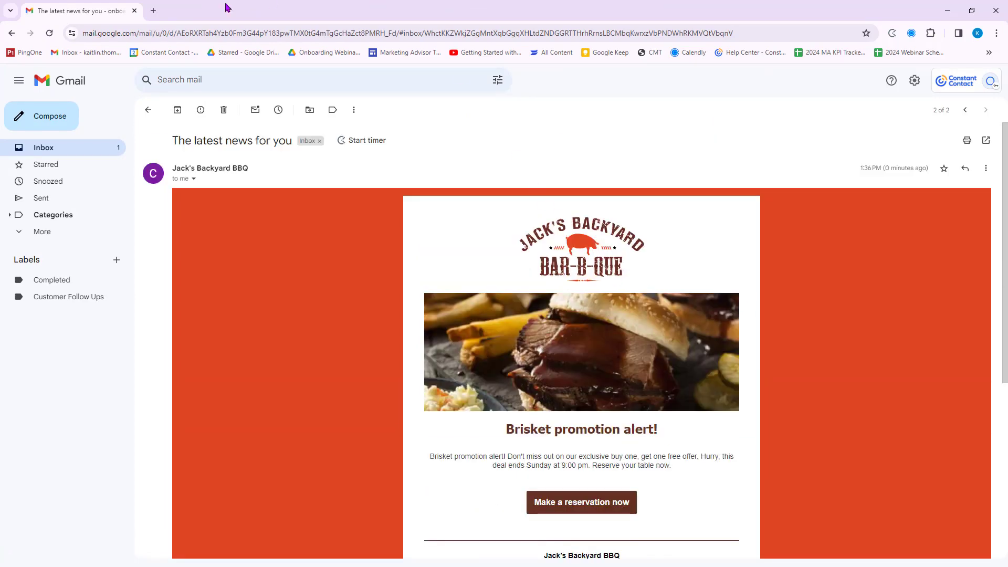
left_click_drag(65, 4, 1007, 315)
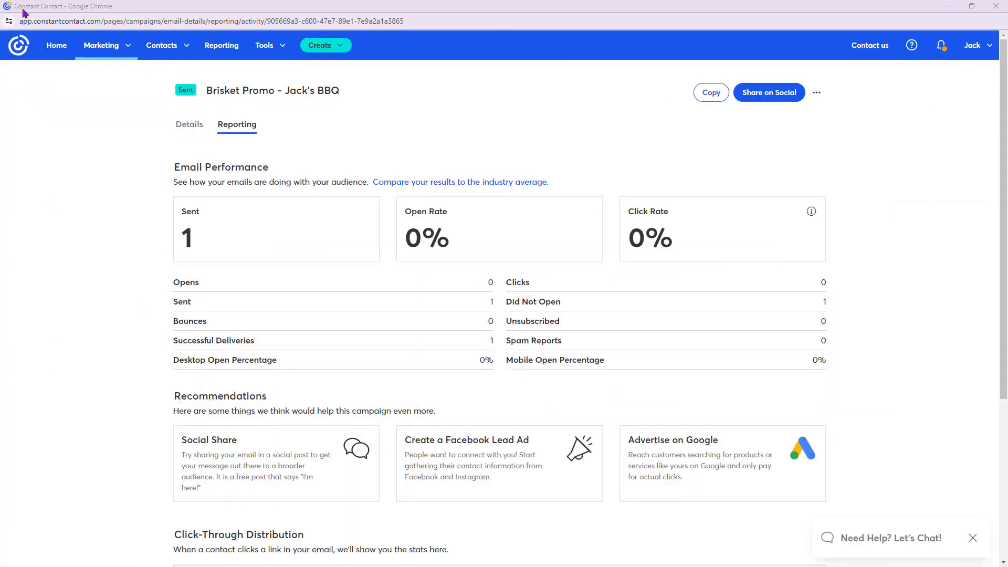
Step: Reload the Brisket Promo report, still 1 sent and 0% opens, then bring up the Contacts menu
right_click(105, 174)
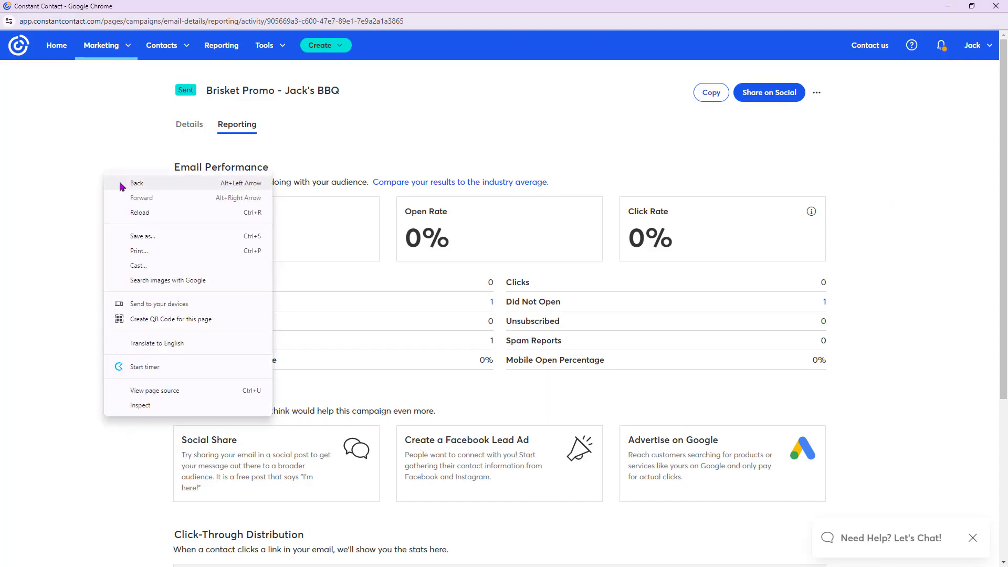
left_click(163, 220)
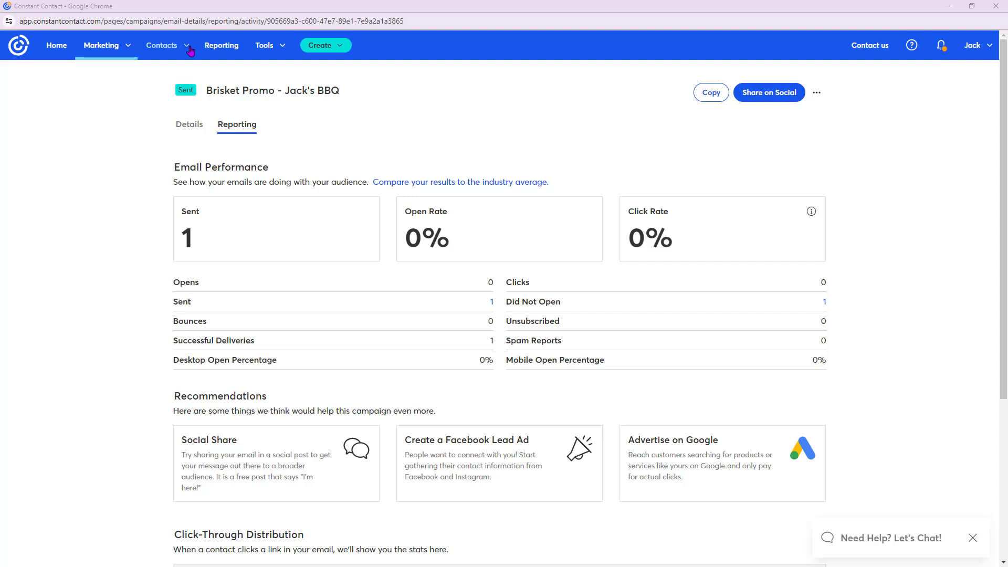
left_click(179, 54)
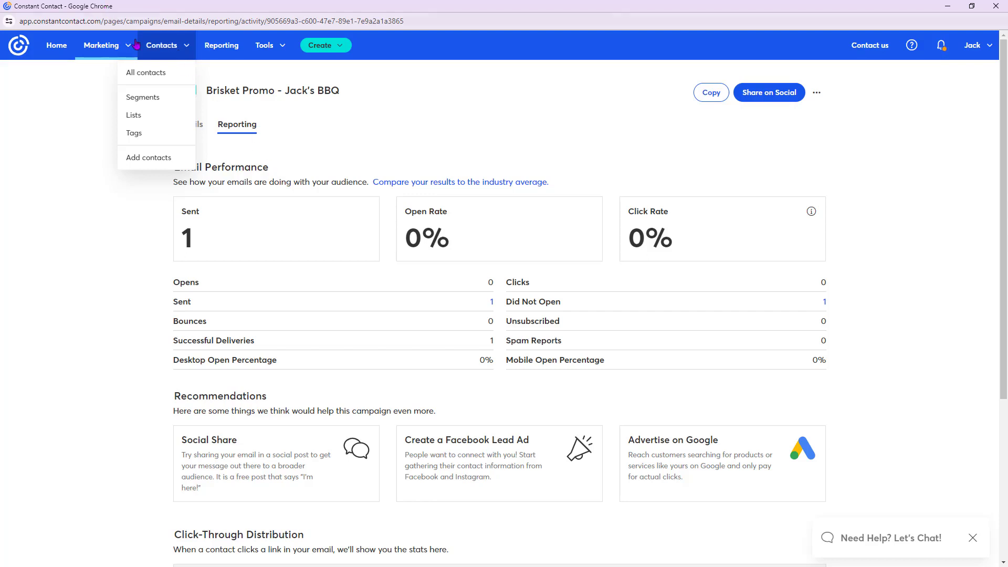
Step: From All contacts, choose Add Contacts and the Upload from file option
left_click(170, 79)
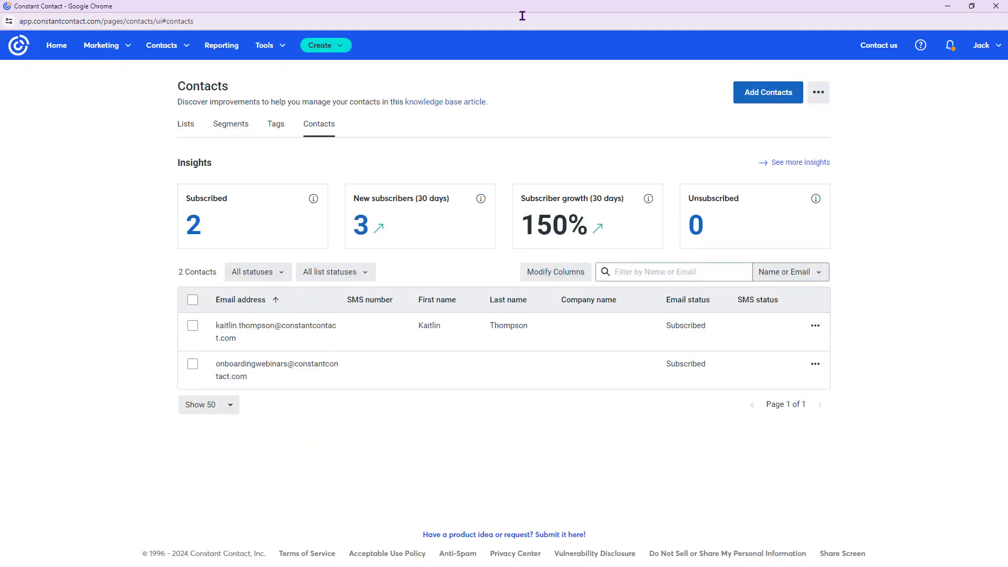
left_click(778, 99)
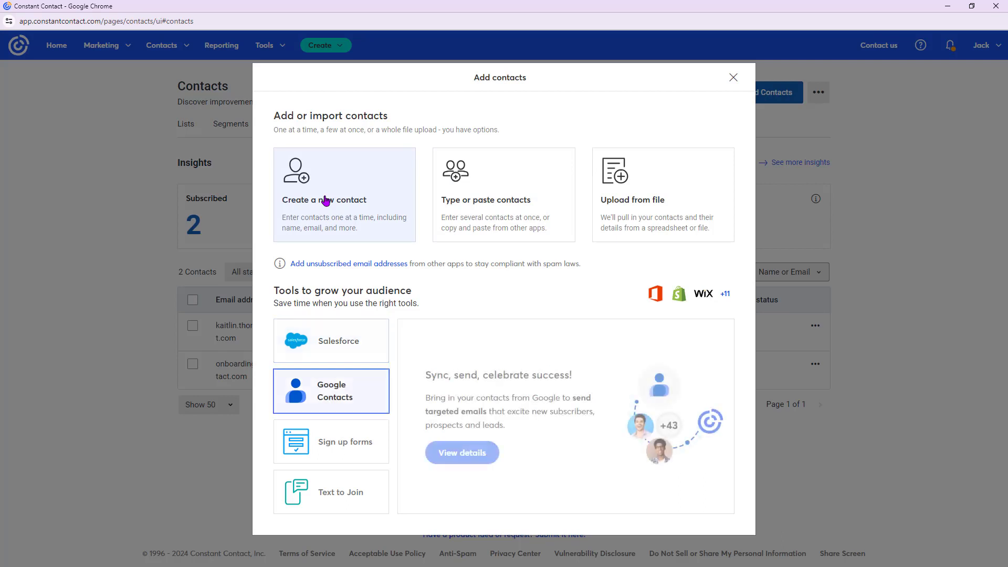
left_click(657, 195)
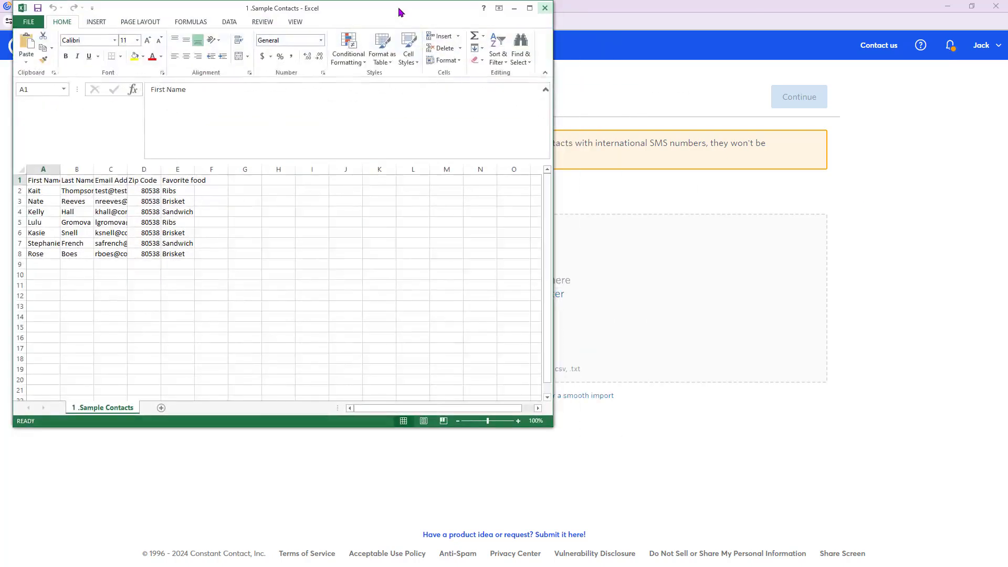
Step: Maximize the Sample Contacts sheet and autofit column C to show the email addresses
left_click_drag(398, 12, 408, 49)
double_click(408, 48)
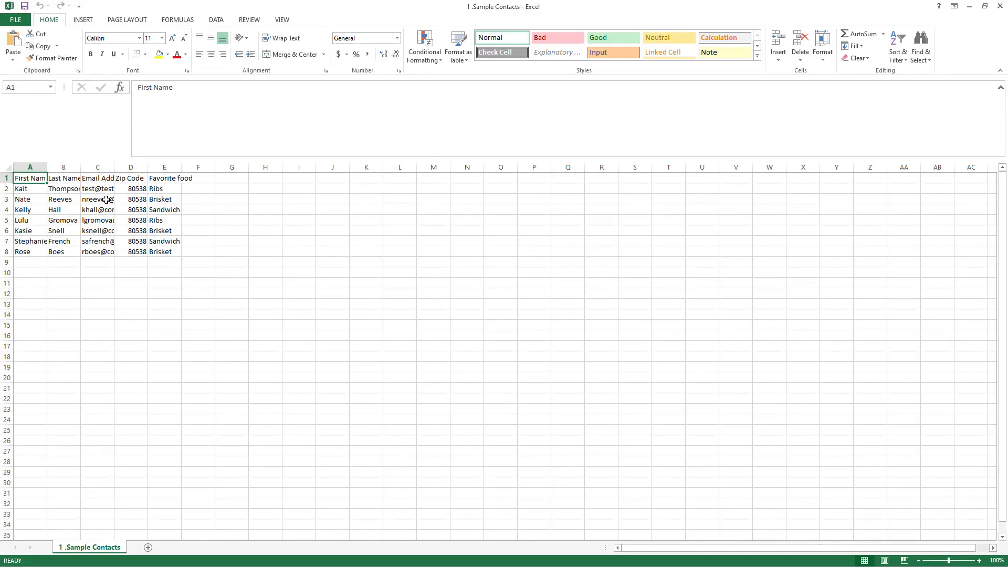
left_click(29, 167)
left_click(58, 166)
left_click(97, 167)
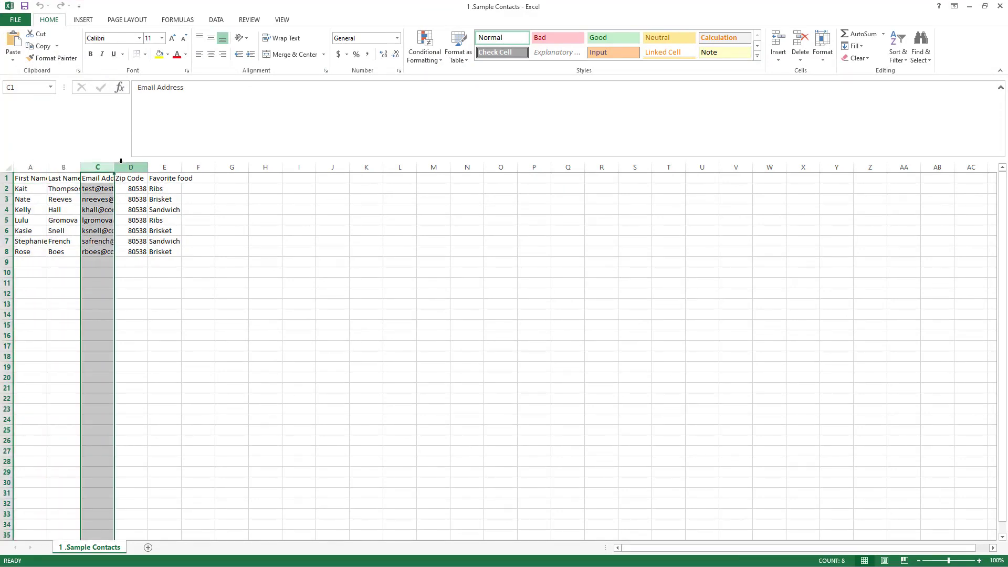
left_click(131, 167)
left_click(97, 166)
double_click(115, 167)
Step: Widen the Favorite food column, check header cell E1, then minimize Excel
left_click(437, 260)
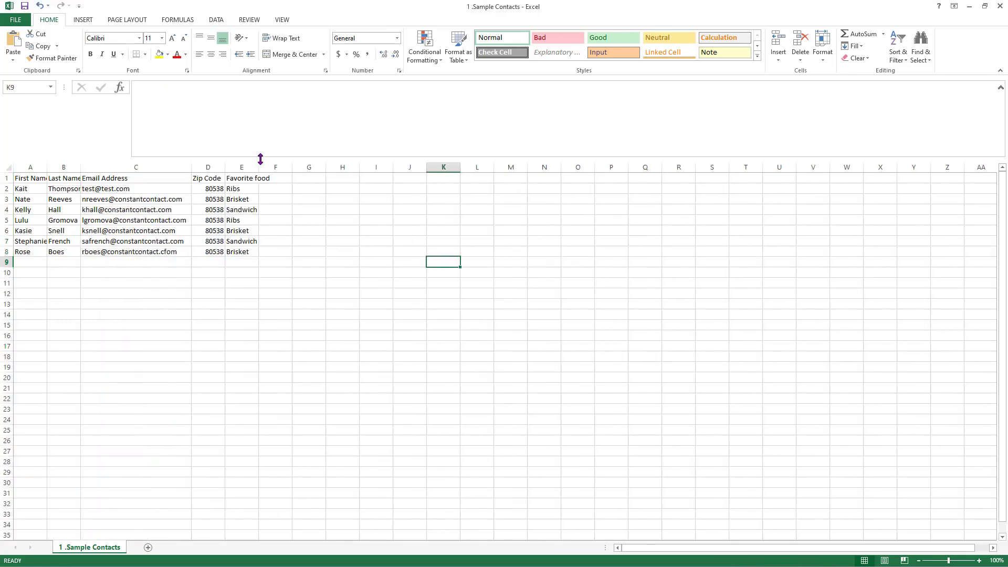
left_click_drag(258, 164, 307, 167)
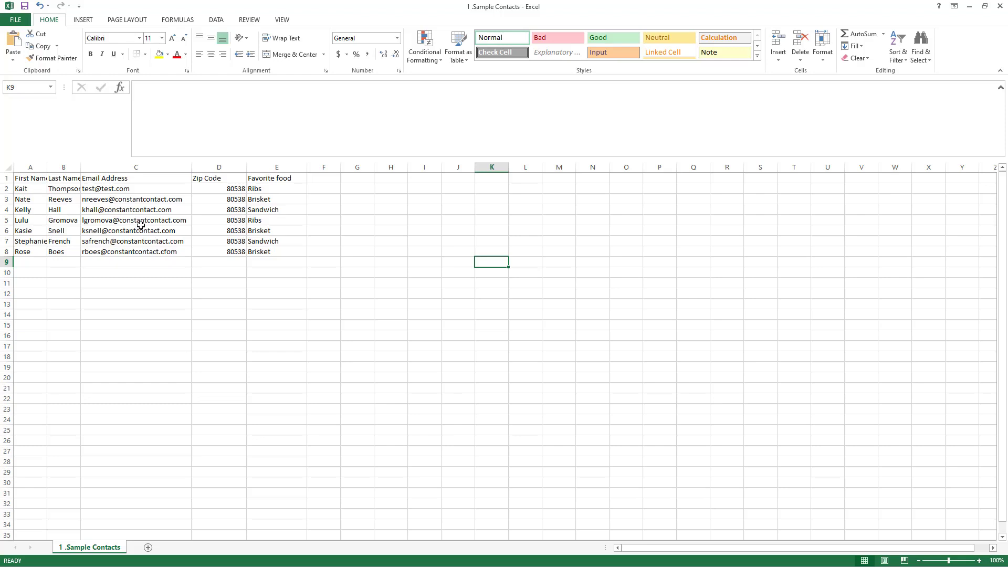
left_click(291, 177)
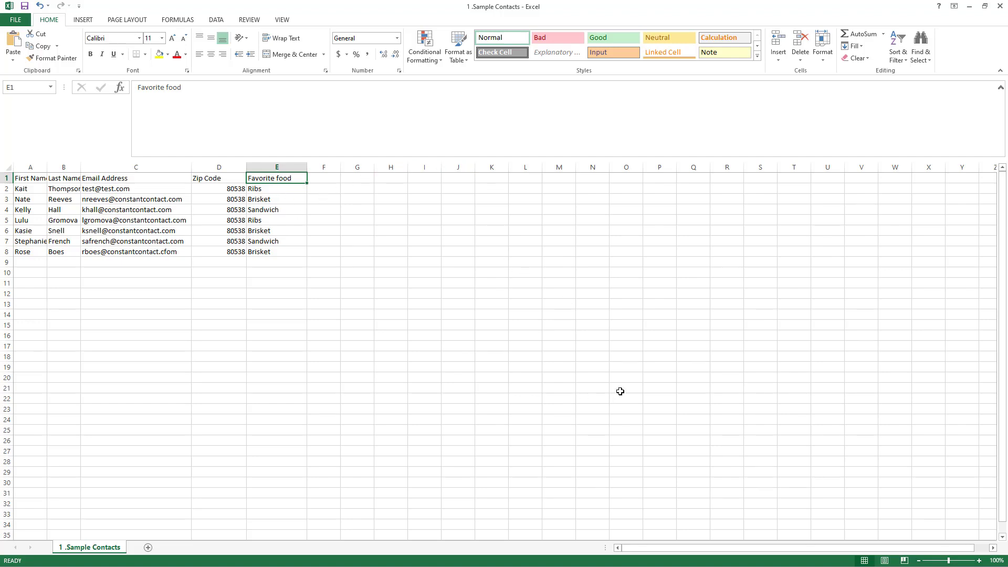
left_click(970, 7)
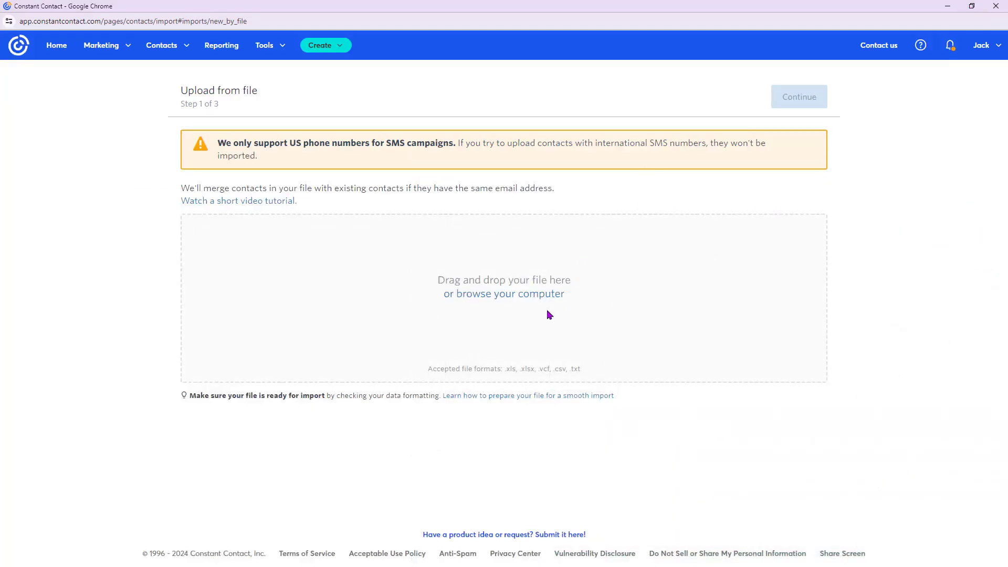
Step: Upload the '1 .Sample Contacts' file from the Desktop into the import
double_click(476, 300)
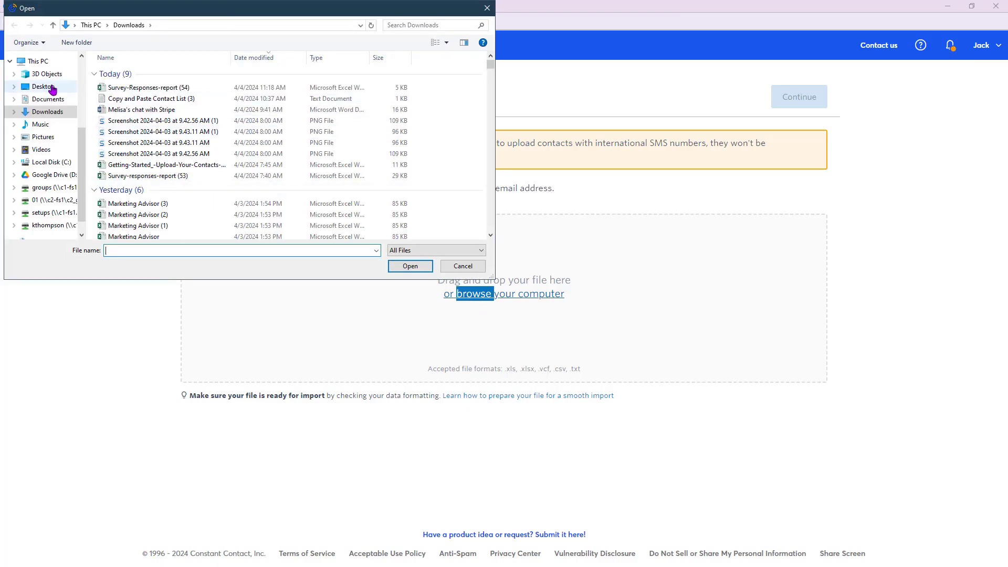
left_click(47, 90)
scroll(192, 197, "down", 2)
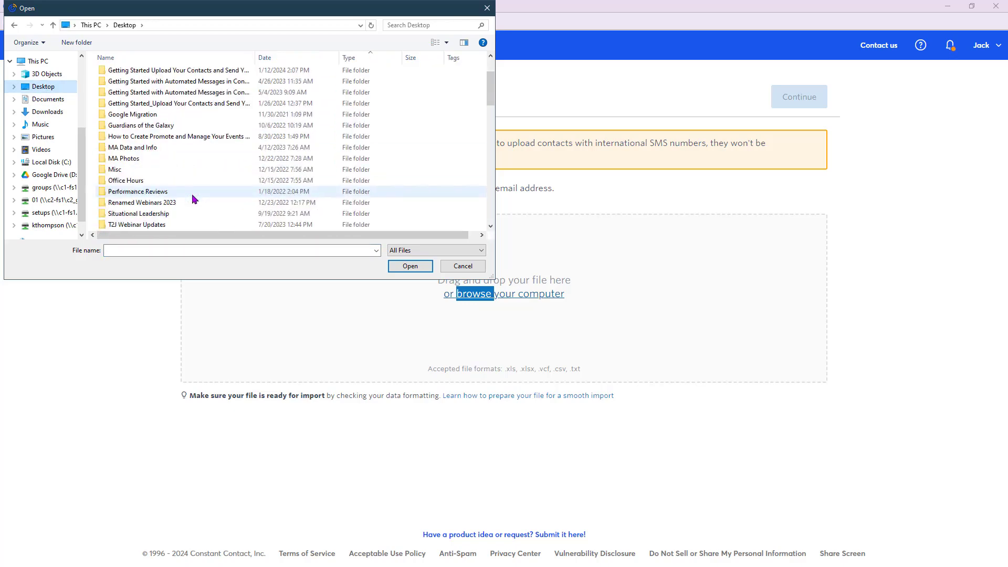
scroll(195, 199, "down", 5)
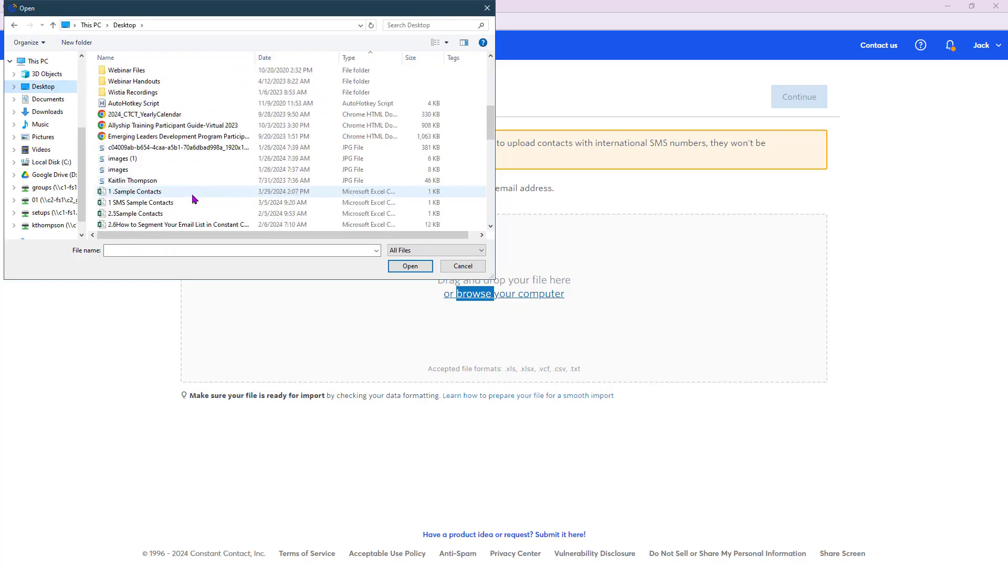
double_click(158, 192)
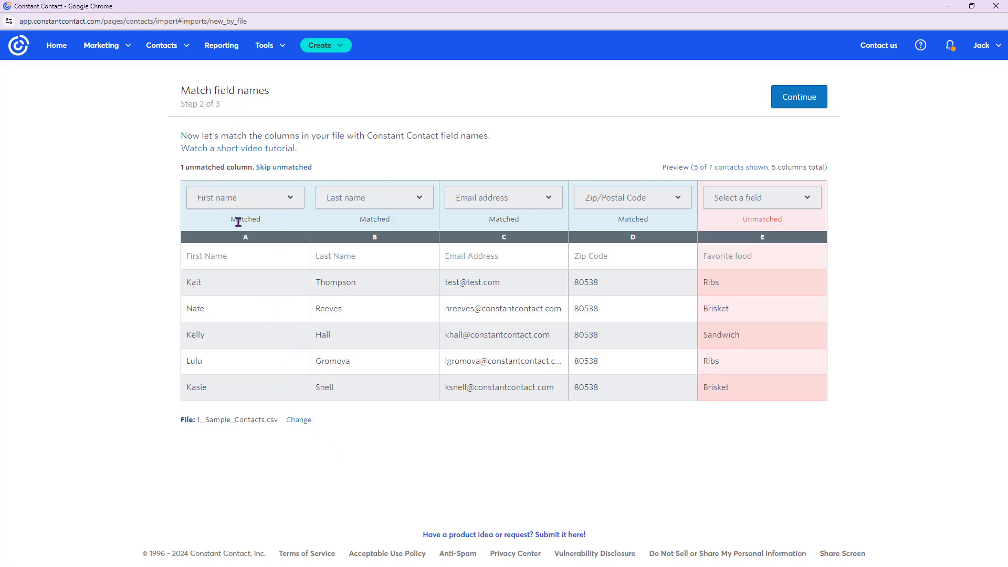
Step: Check which fields the first name, last name, email and zip code columns are matched to
left_click(249, 204)
left_click(359, 202)
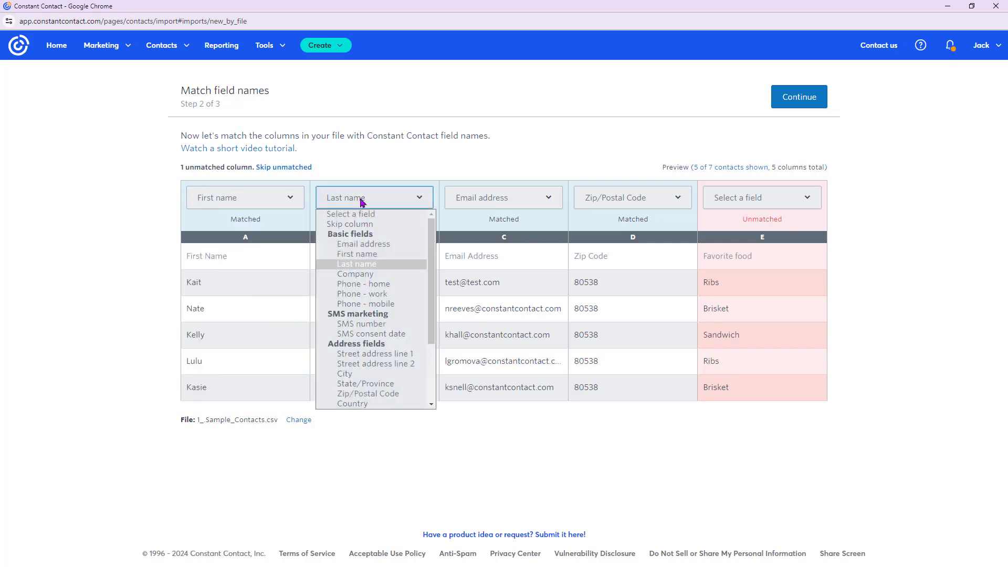
left_click(508, 203)
left_click(631, 199)
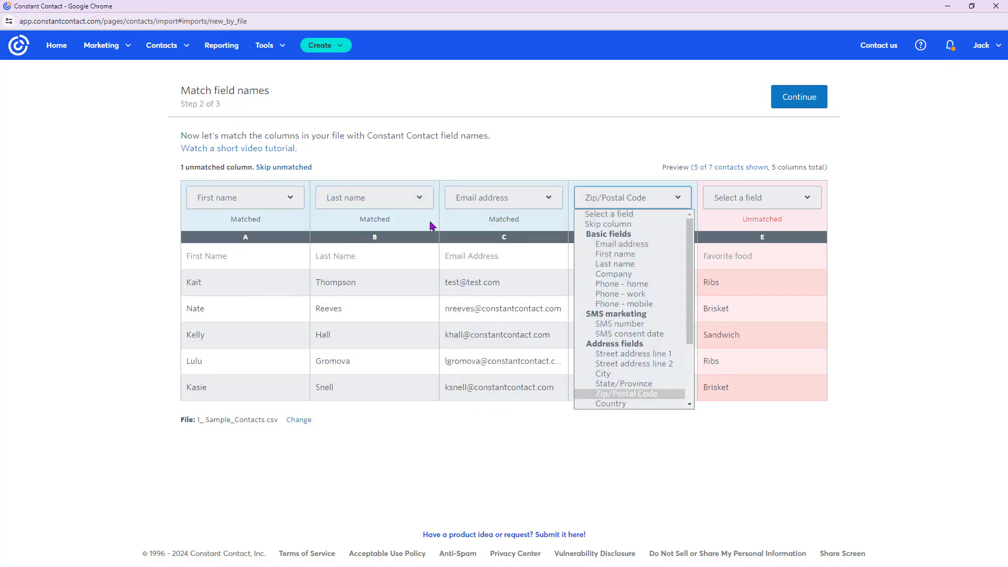
left_click(239, 201)
left_click(489, 384)
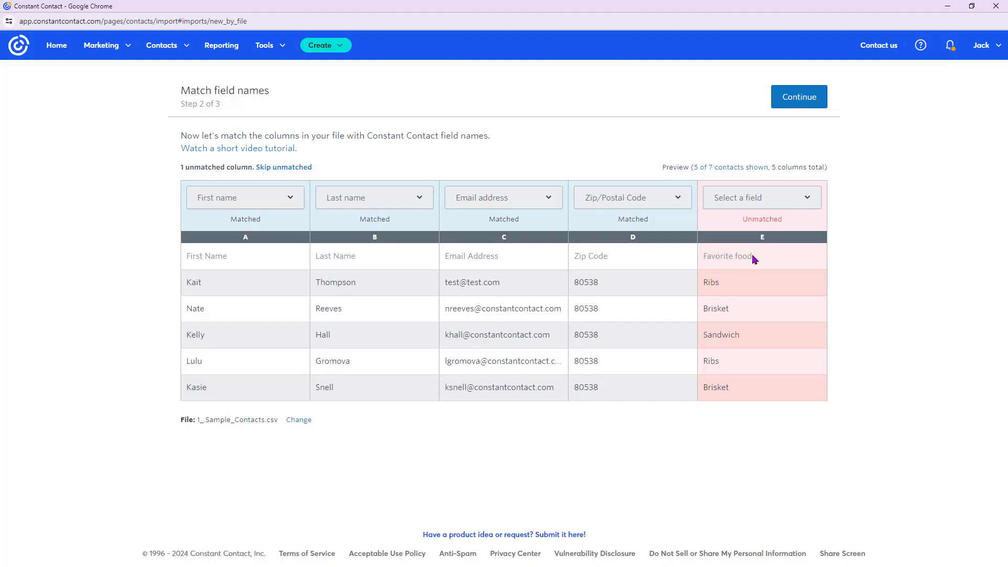
Step: Match column E to a new 'Favorite Food' Text Field custom field and continue
left_click(808, 200)
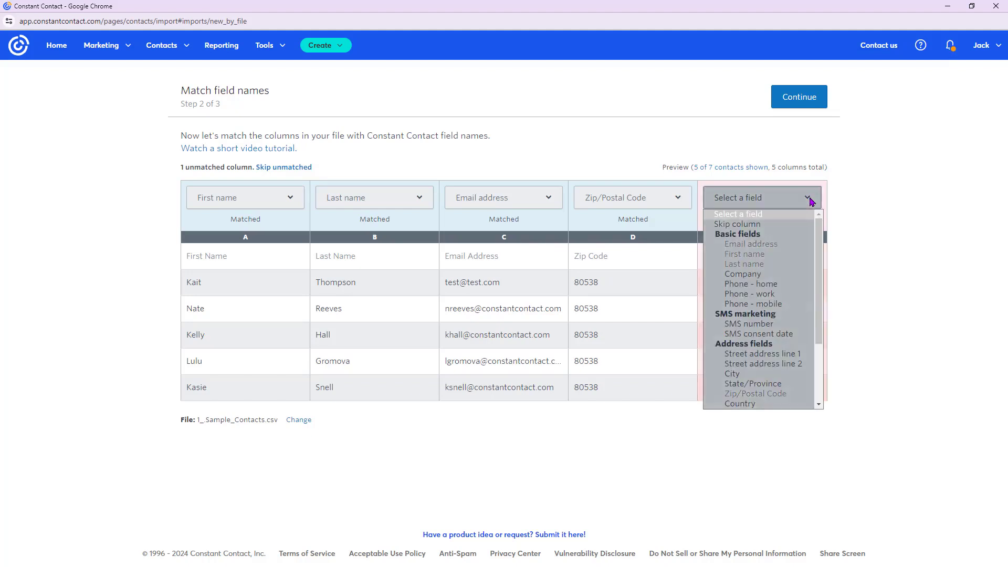
scroll(772, 368, "down", 3)
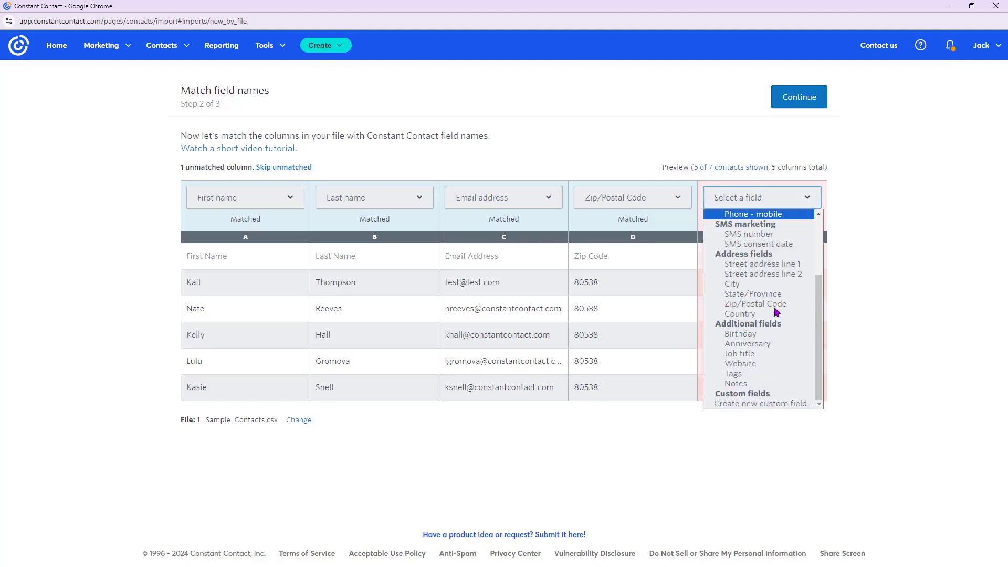
left_click(793, 404)
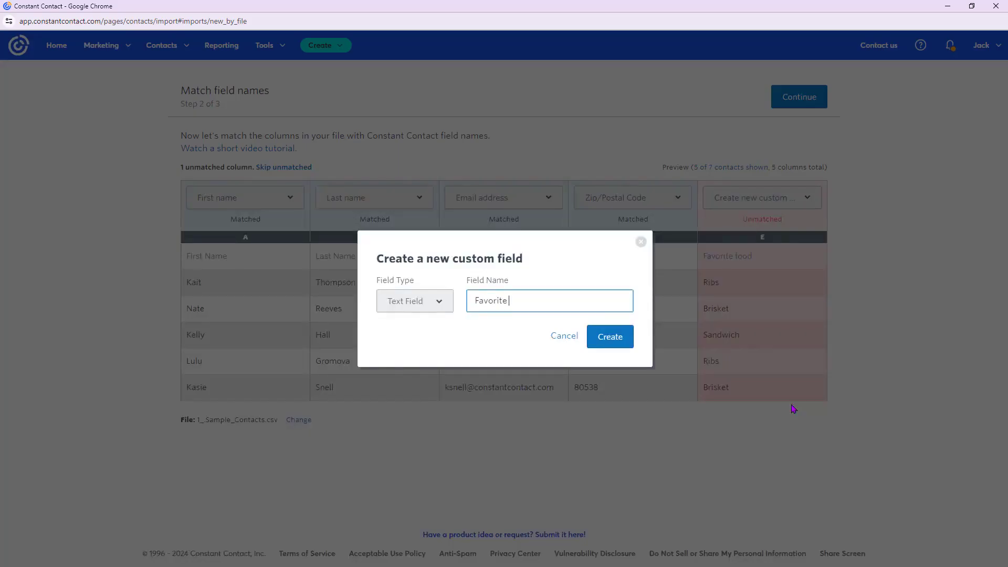
left_click(414, 303)
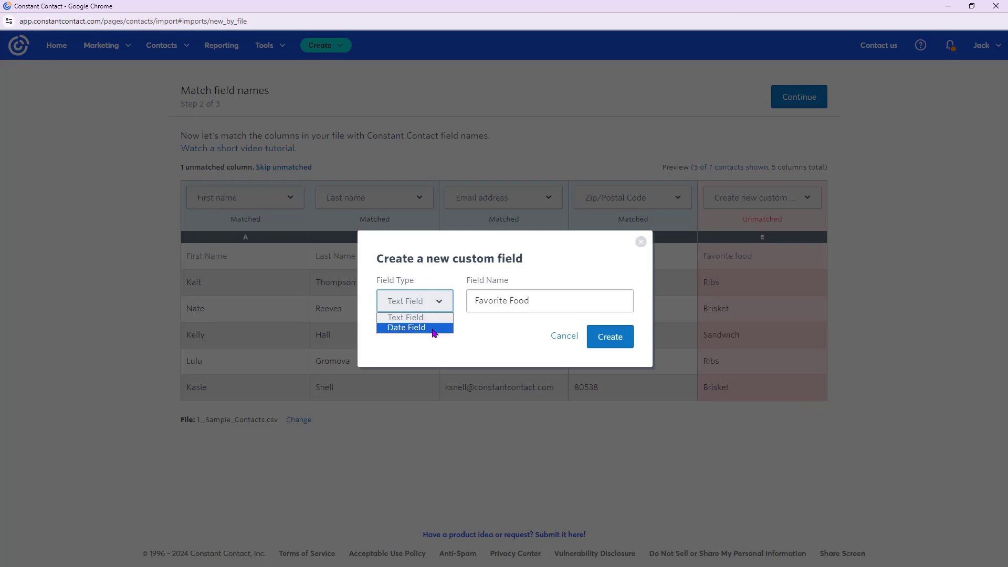
left_click(435, 318)
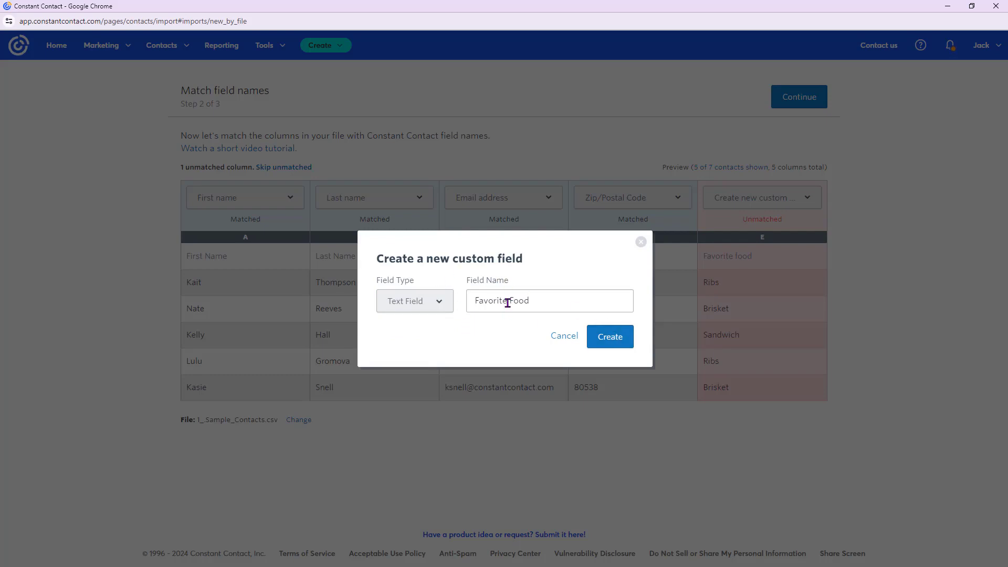
left_click(604, 346)
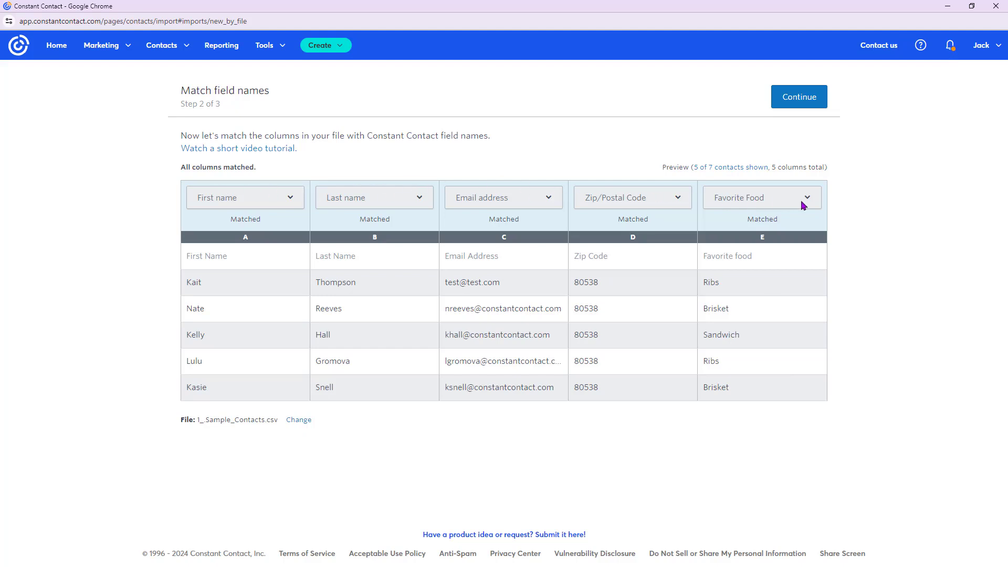
left_click(796, 103)
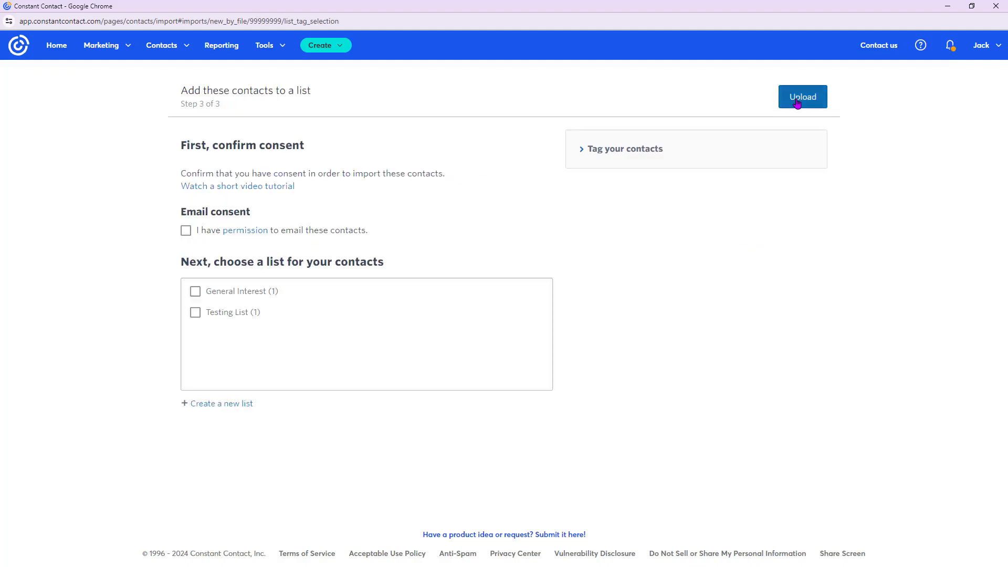
Step: Confirm email permission, create a new 'Promotions' list, and upload the contacts into it
left_click(188, 231)
left_click(224, 406)
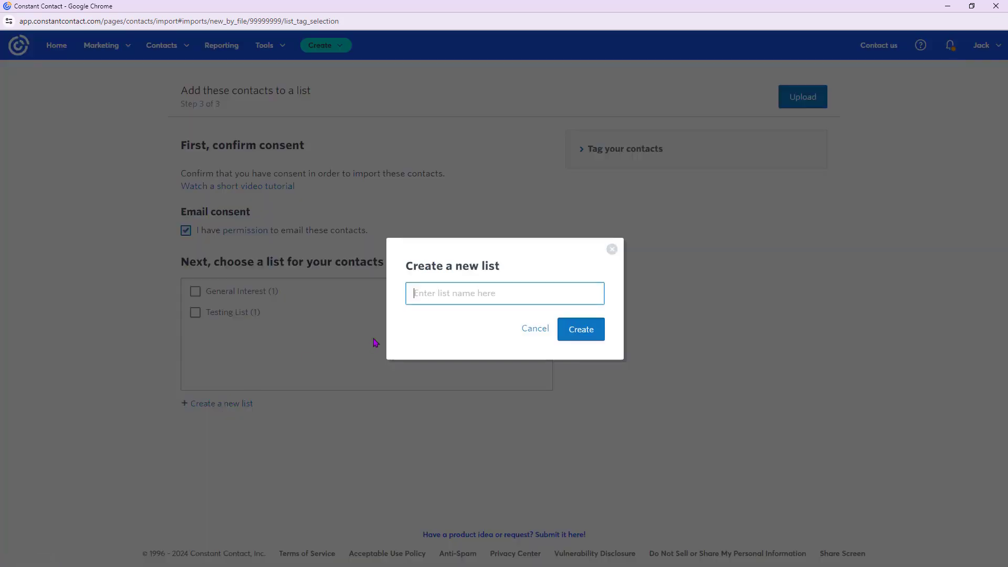
type("B")
key("BackSpace")
type("P")
key("BackSpace")
key("BackSpace")
key("BackSpace")
key("BackSpace")
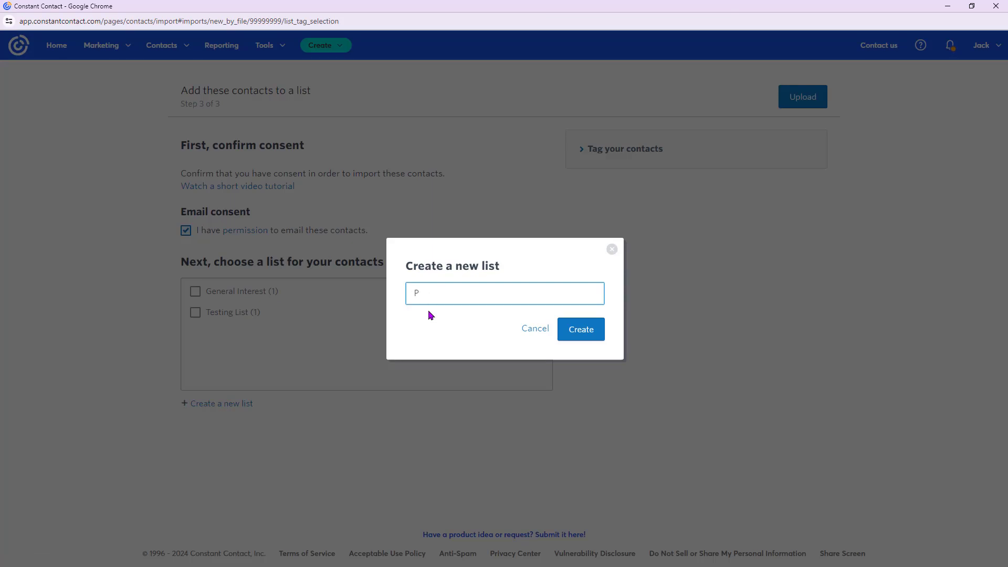
type("romotions List")
left_click(581, 335)
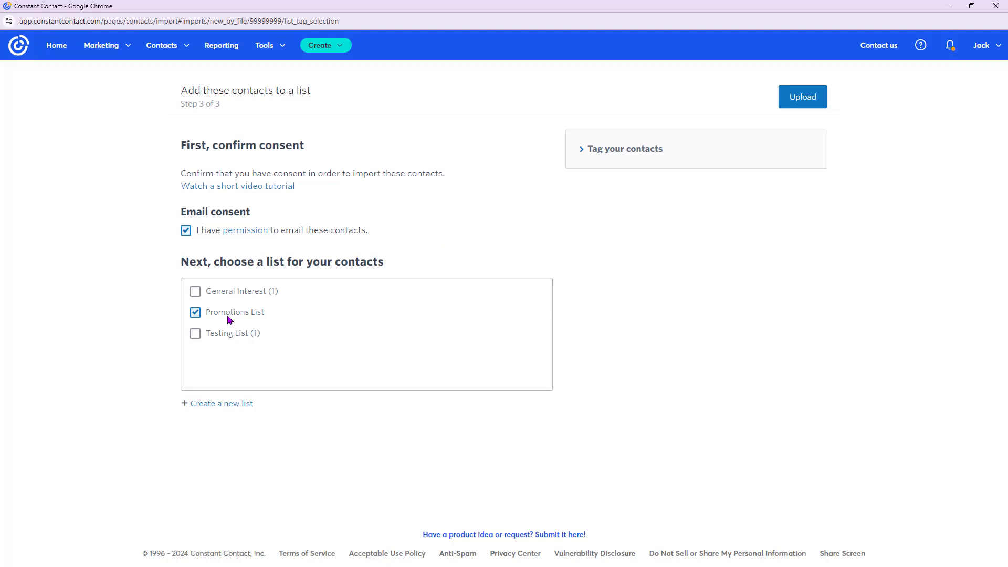
left_click(803, 100)
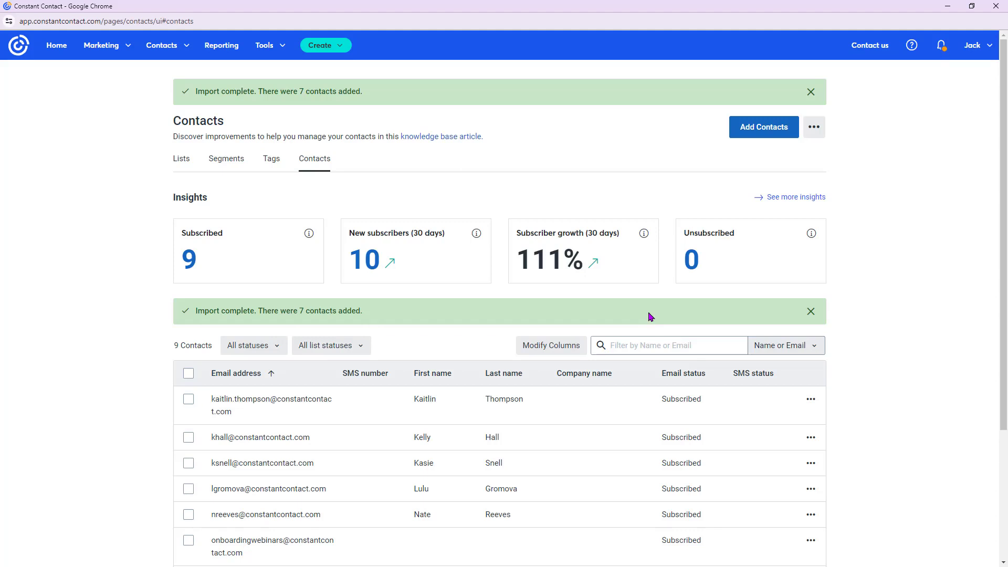
Step: Choose Type or paste contacts, review each column's field options, then switch to Paste names & emails
left_click(759, 133)
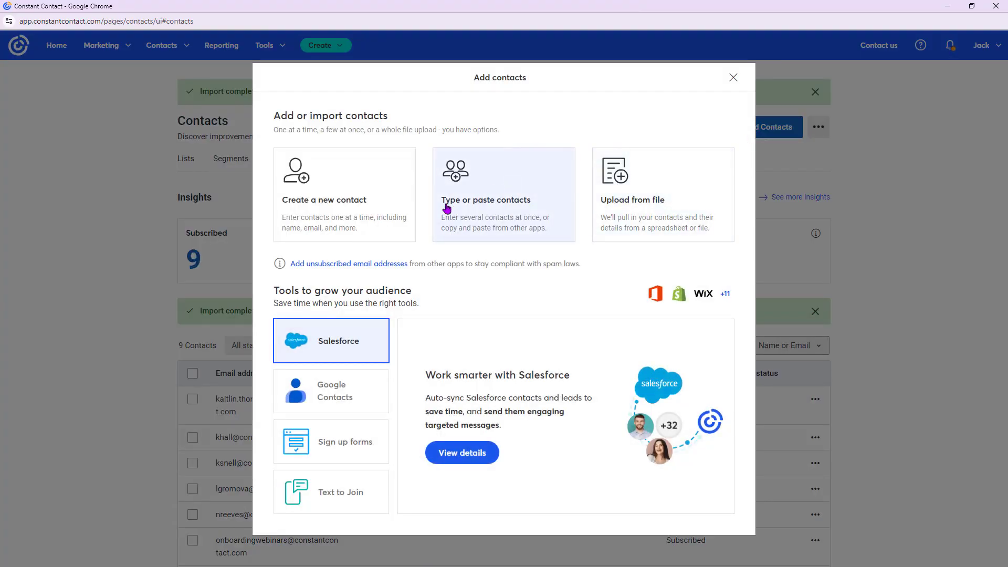
left_click(505, 214)
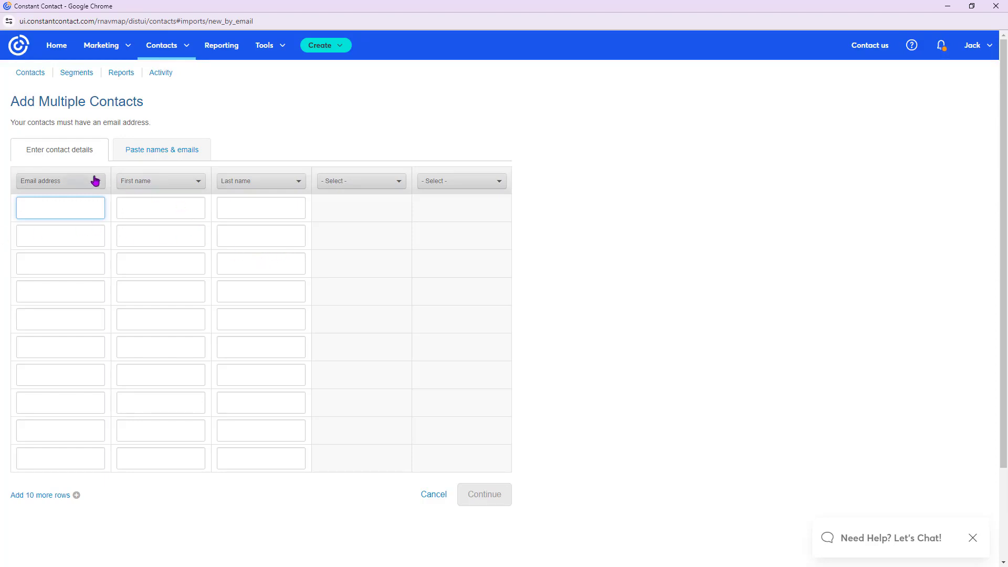
left_click(153, 184)
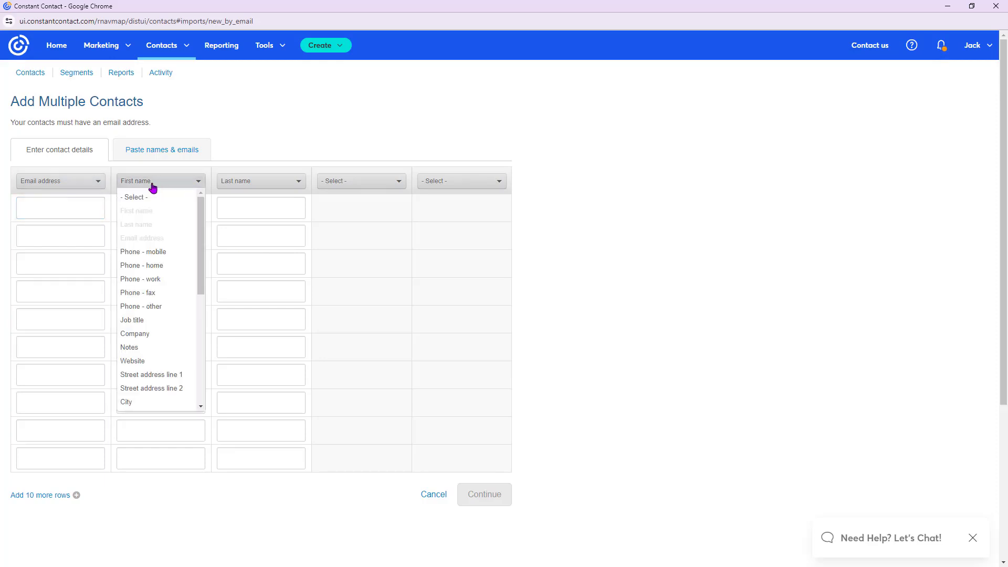
left_click(73, 183)
left_click(176, 187)
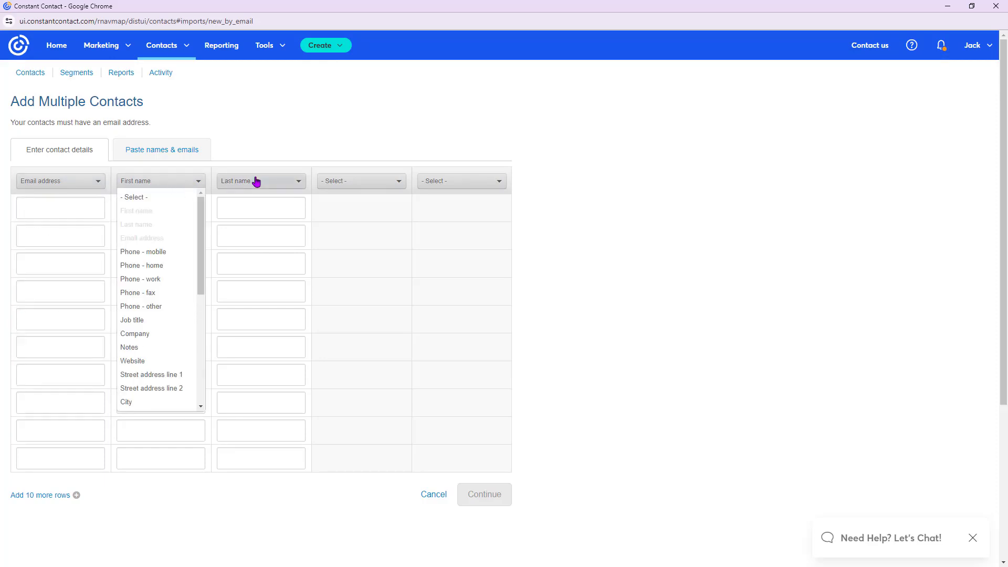
left_click(350, 183)
left_click(466, 185)
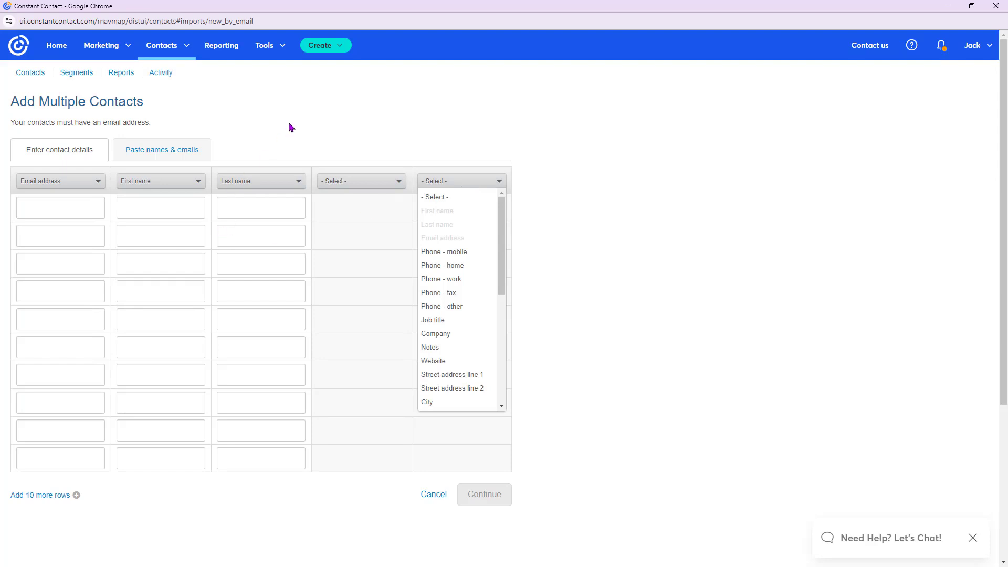
left_click(269, 140)
left_click(189, 151)
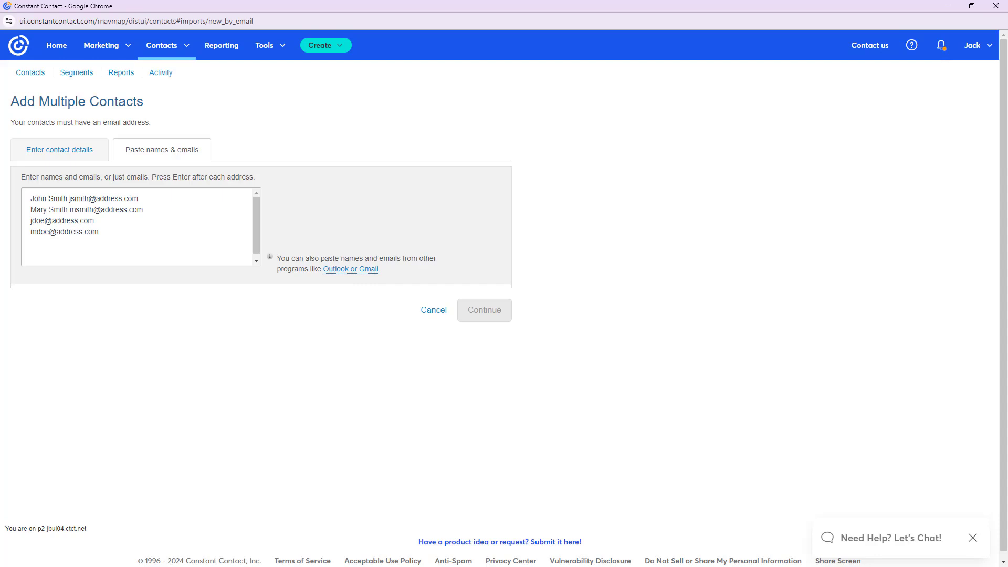
Step: Copy the full contact list from Notepad into the Paste names & emails box
key("alt+Tab")
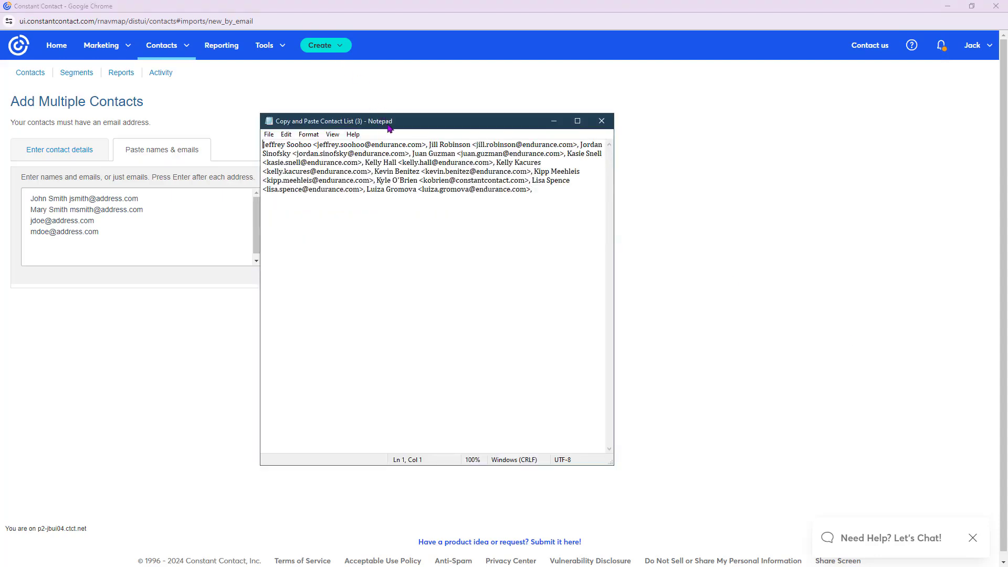
left_click(573, 109)
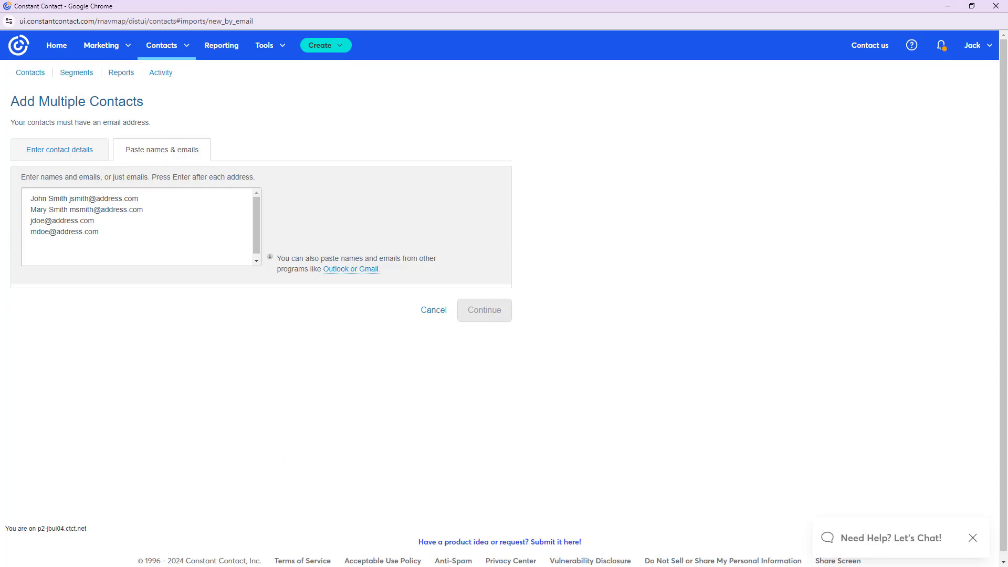
key("alt+Tab")
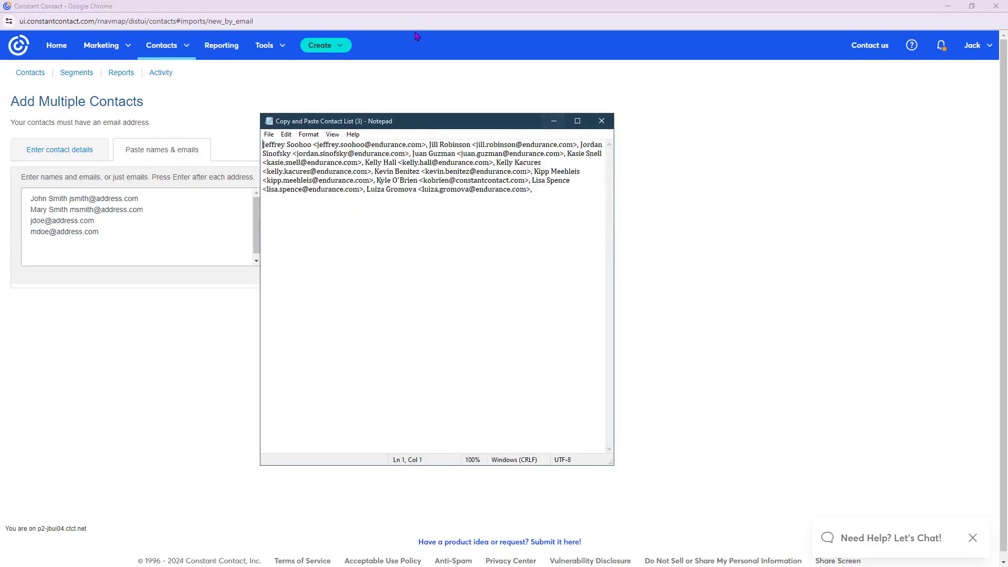
left_click_drag(456, 115, 738, 120)
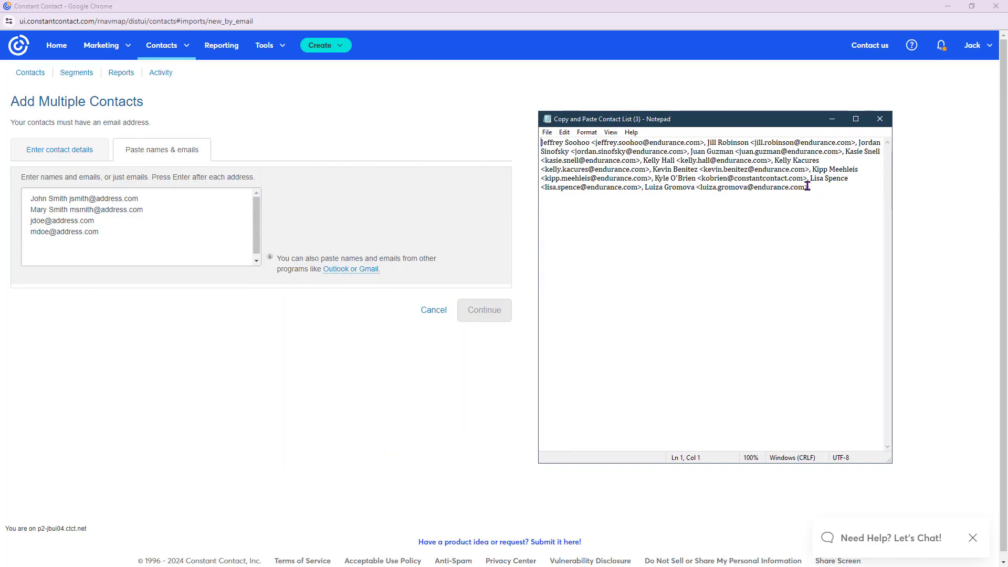
left_click_drag(835, 191, 549, 129)
key("ctrl+c")
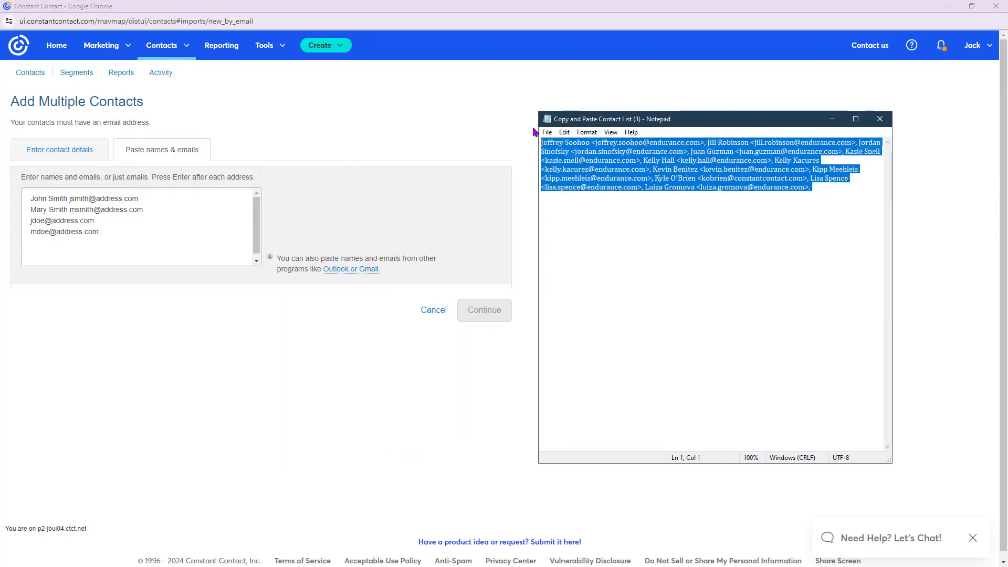
left_click(80, 205)
key("ctrl+v")
scroll(215, 240, "up", 3)
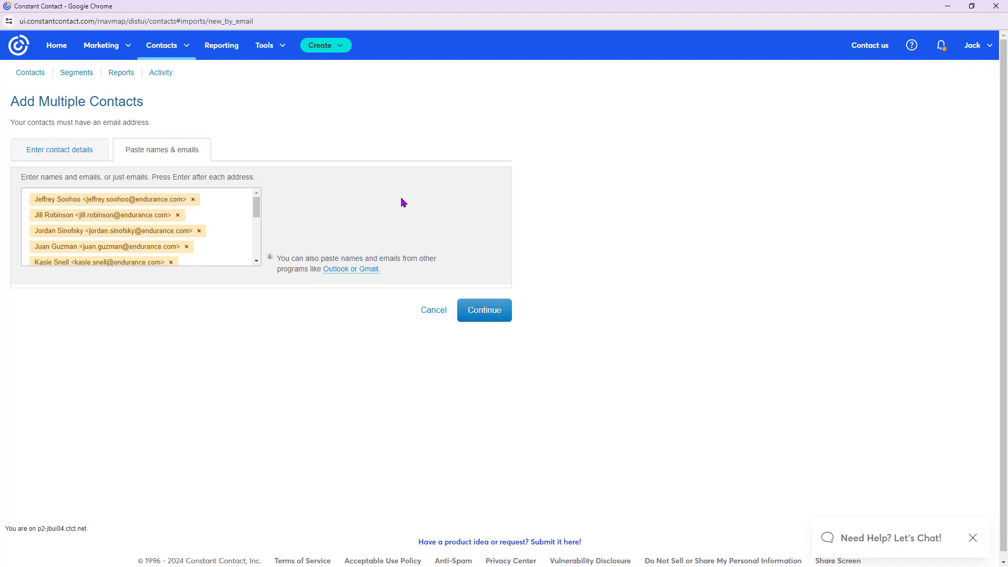
Step: Assign the pasted contacts to the Promotions List and import them
left_click(494, 318)
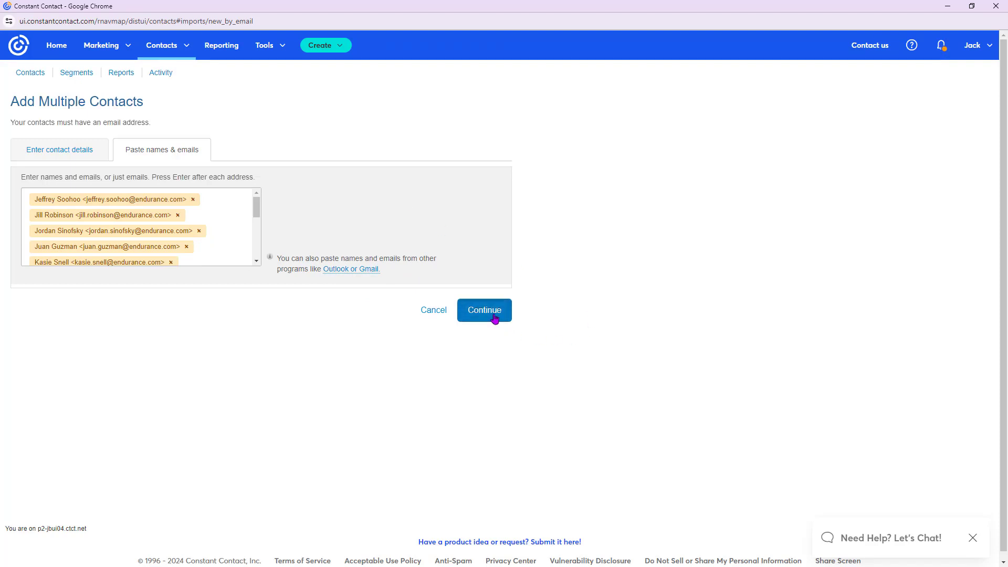
left_click(184, 193)
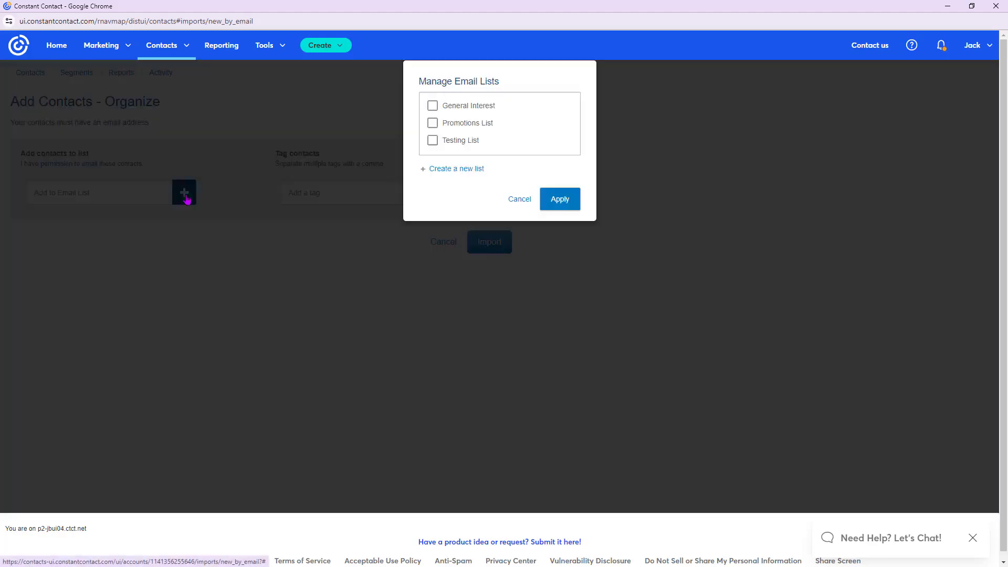
left_click(432, 123)
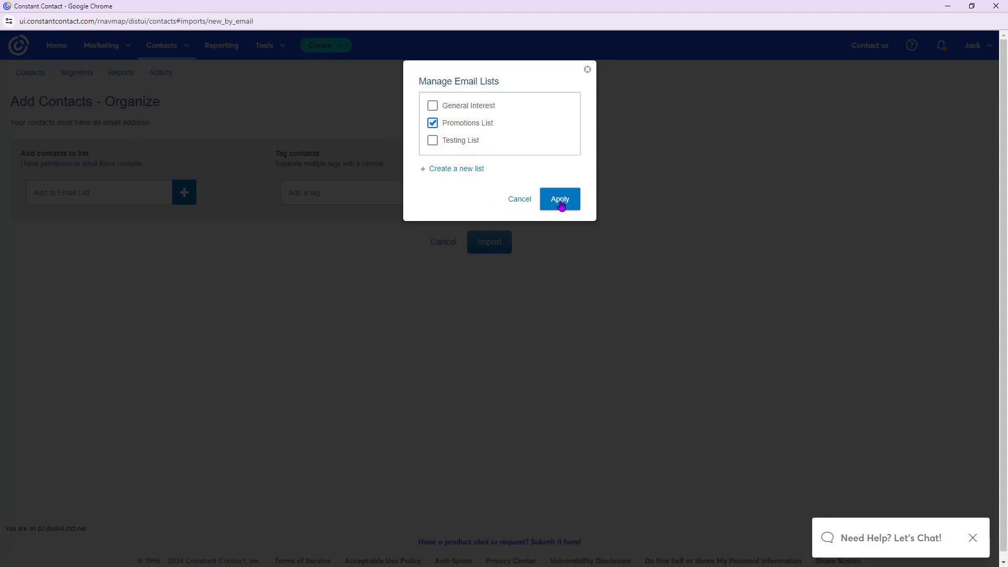
left_click(560, 201)
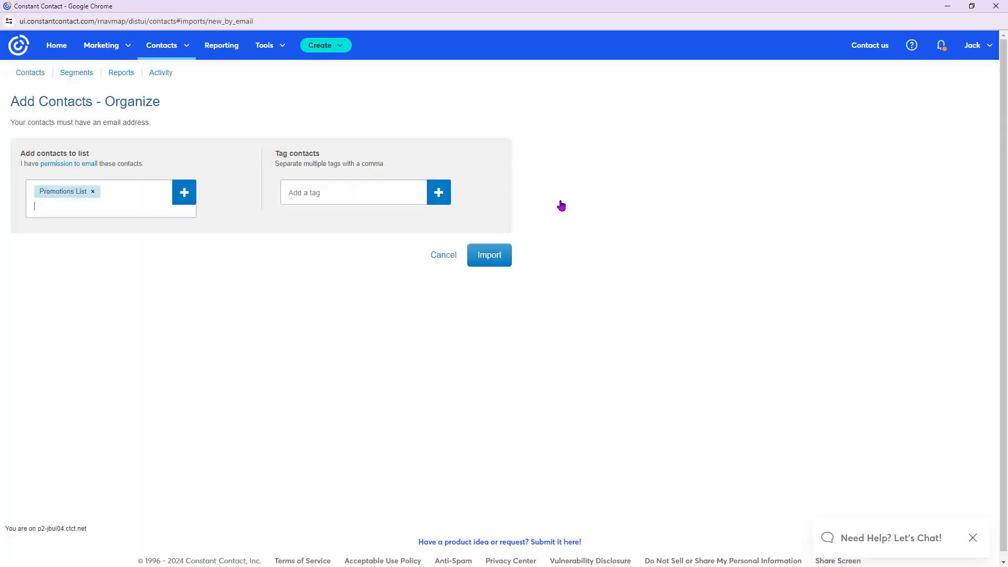
left_click(490, 262)
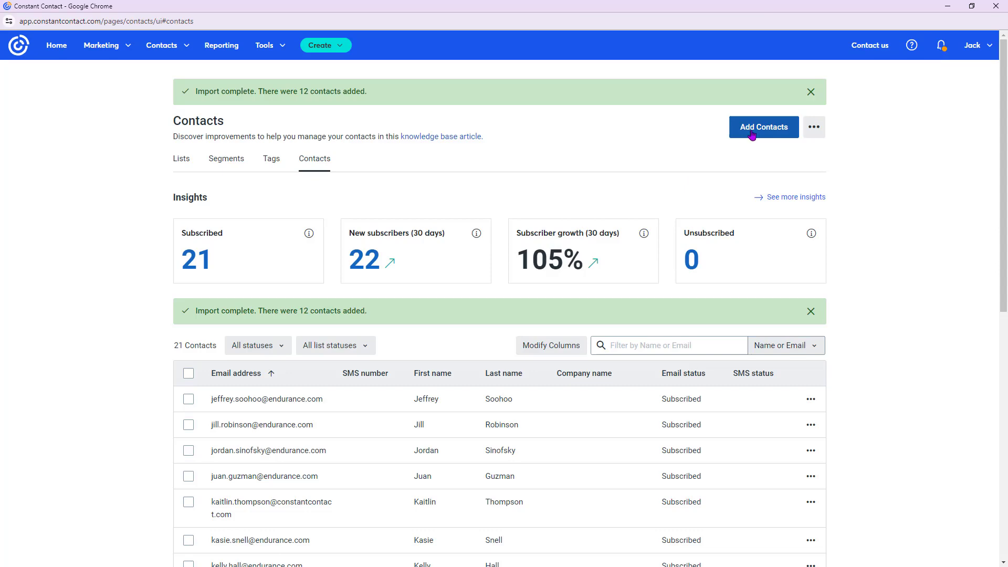
left_click(760, 128)
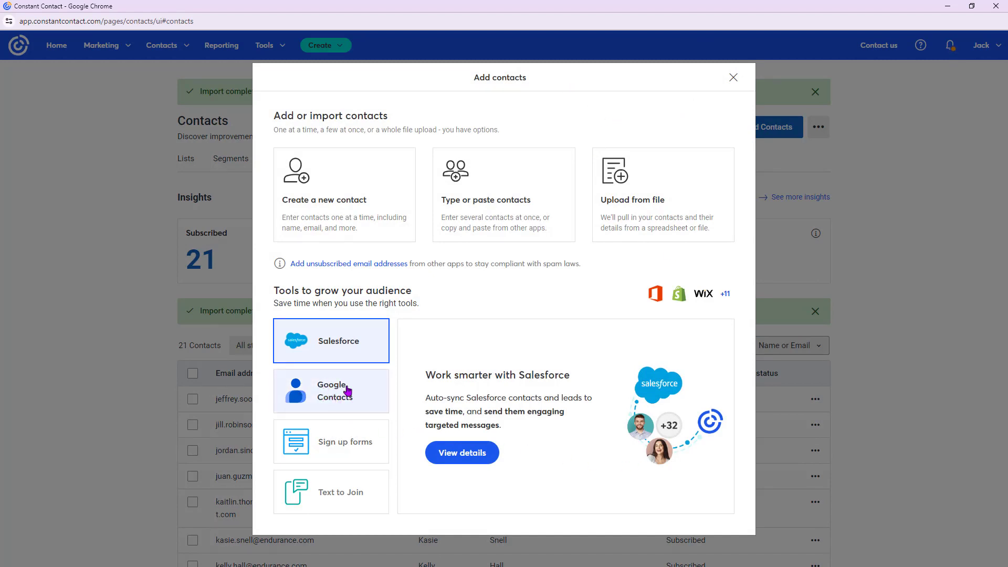
left_click(347, 391)
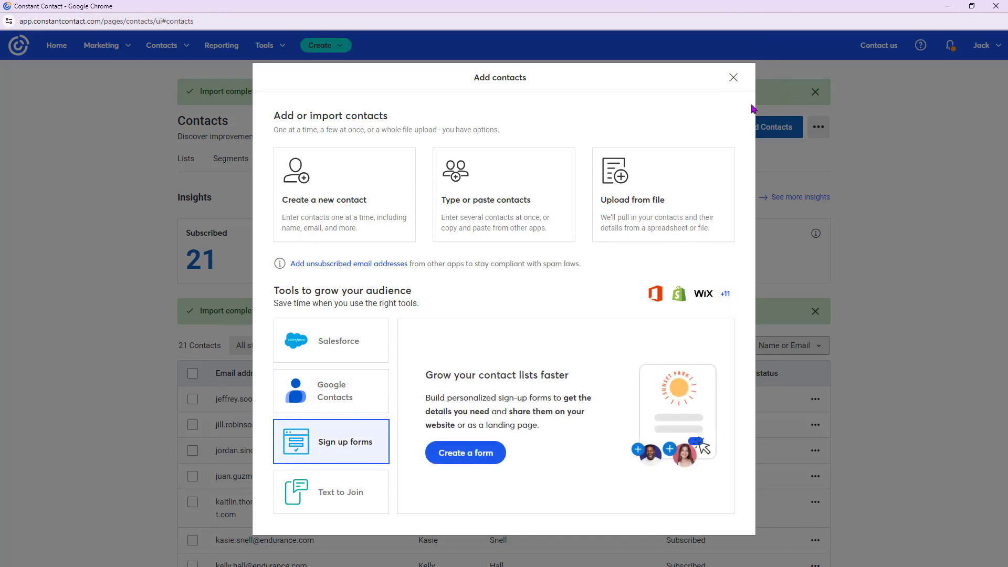
left_click(733, 79)
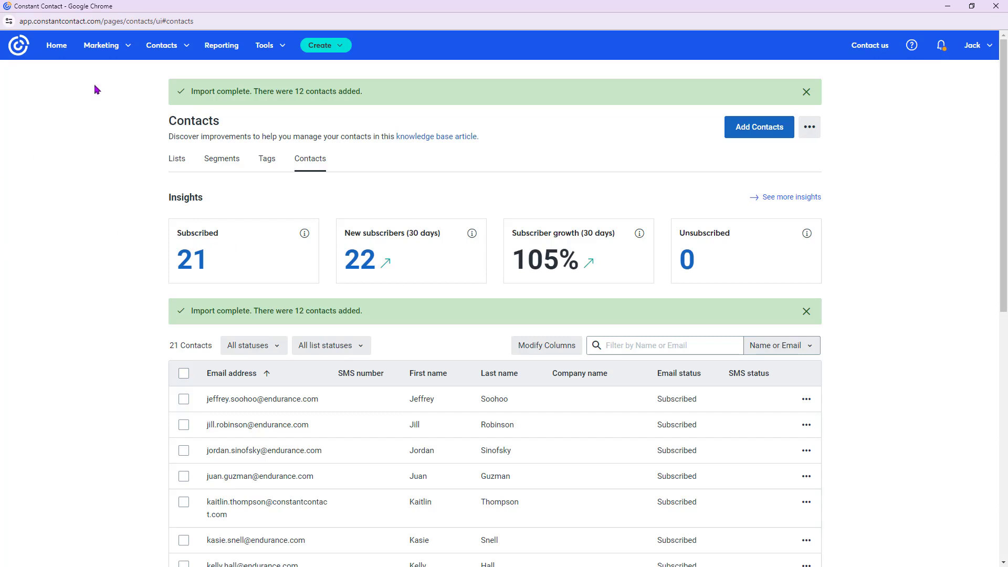
left_click(58, 48)
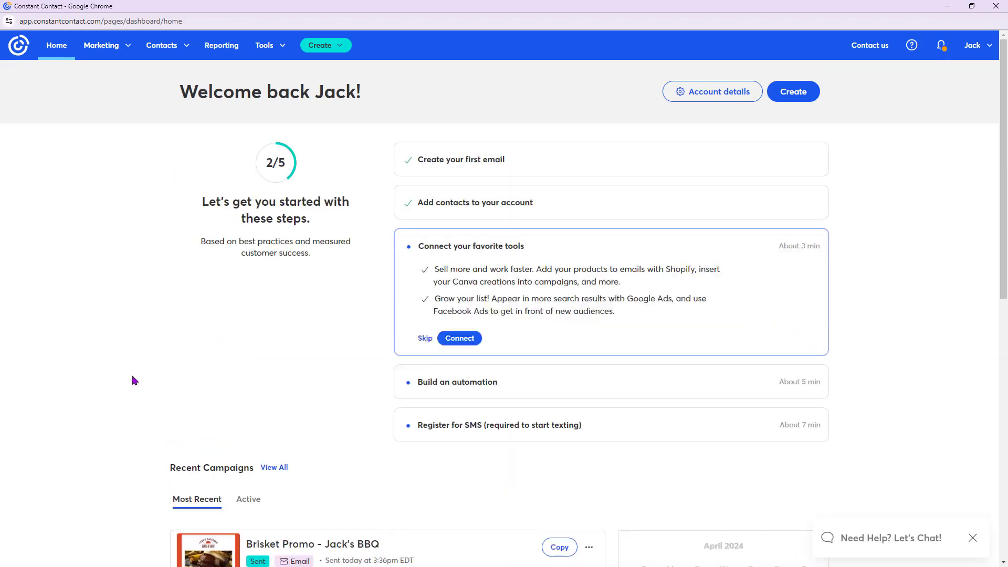
Step: Browse Recent Campaigns and view, then dismiss, the Brisket Promo campaign's actions menu
scroll(177, 383, "down", 1)
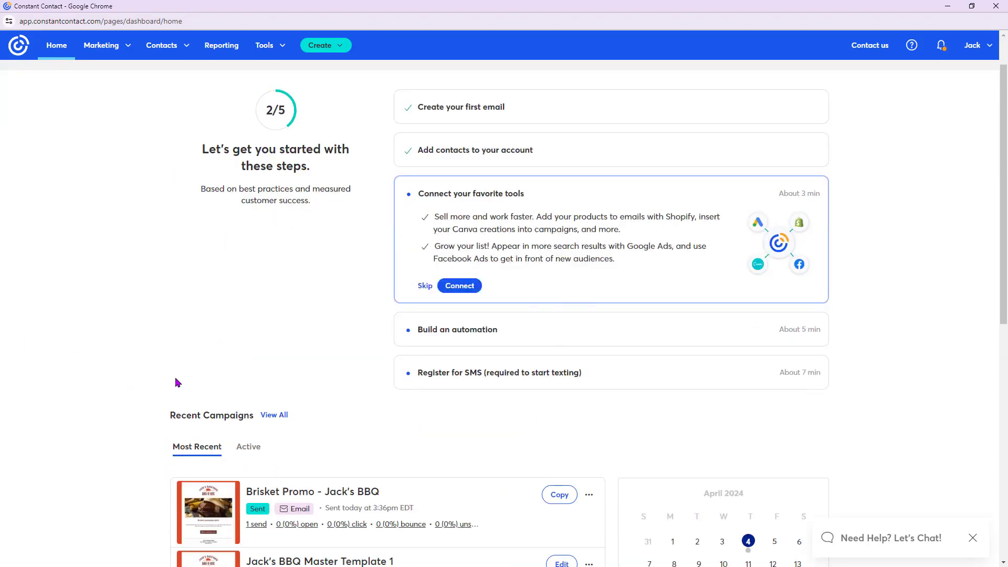
scroll(177, 383, "up", 1)
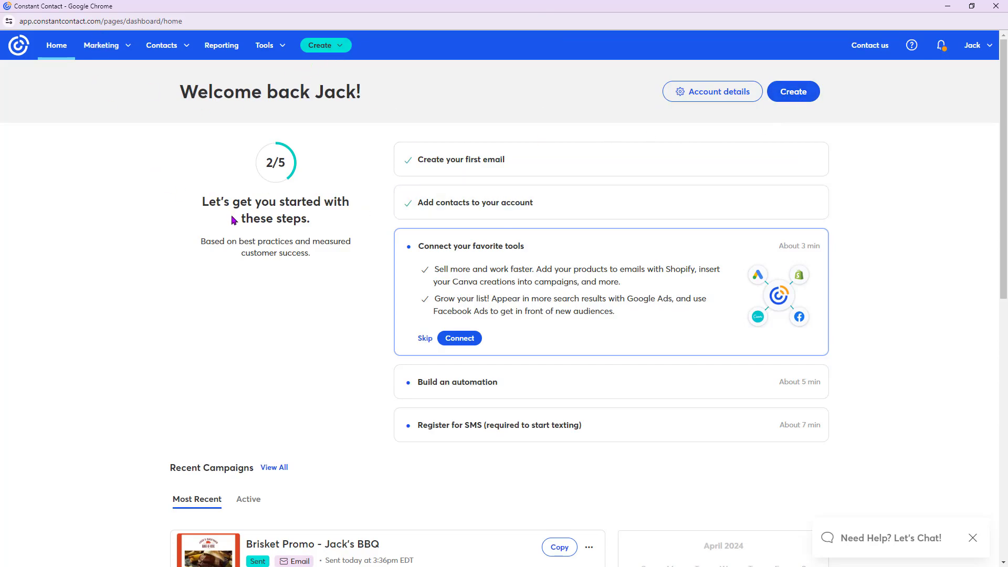
scroll(234, 219, "down", 7)
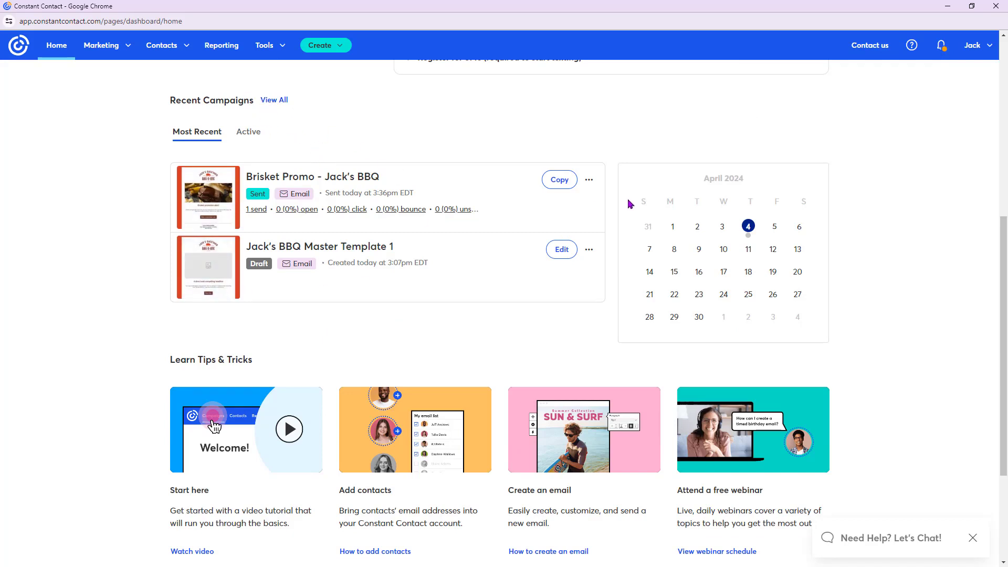
left_click(590, 181)
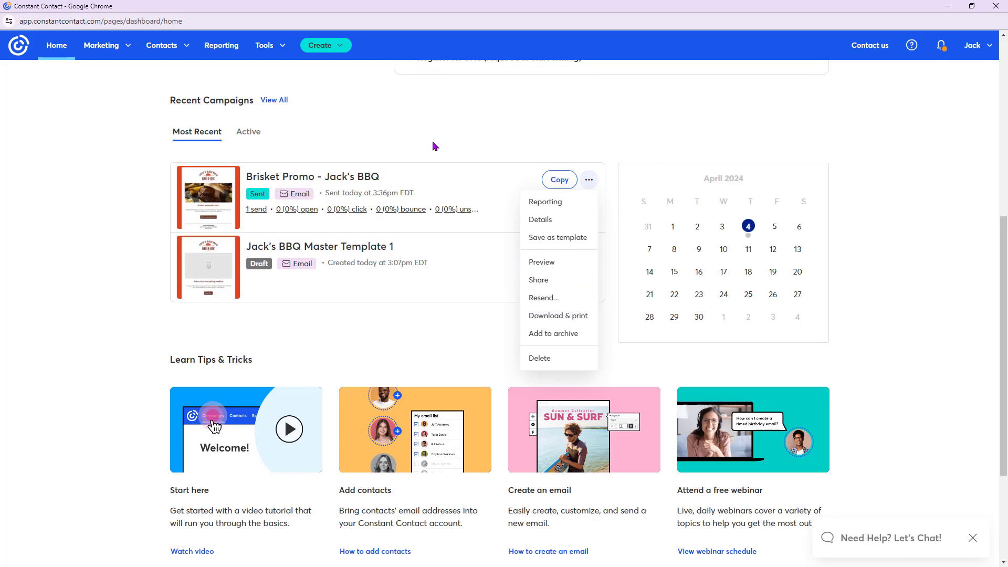
left_click(441, 146)
Step: Scroll down the dashboard to review the Performance figures
scroll(462, 250, "down", 3)
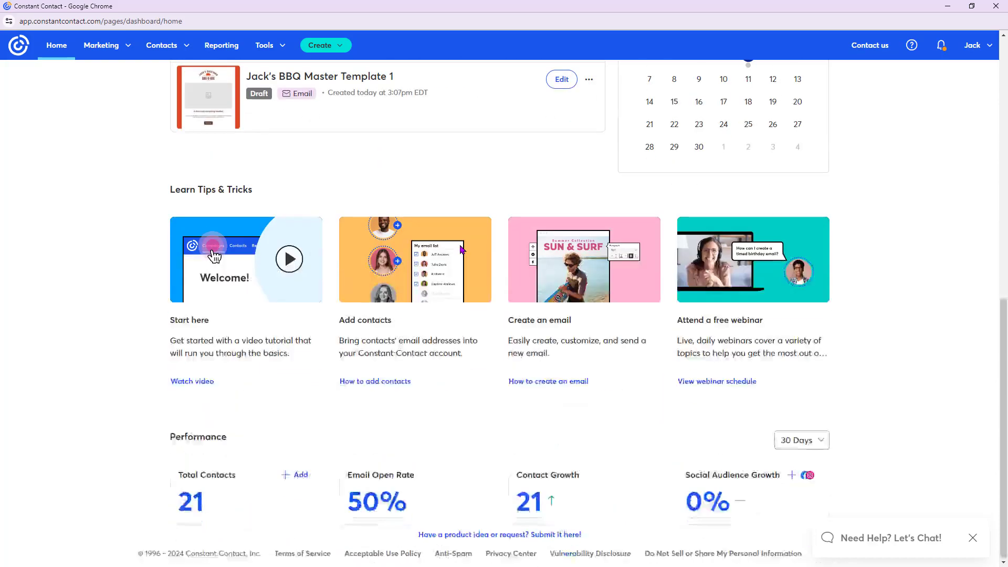
scroll(462, 251, "up", 6)
scroll(462, 251, "down", 6)
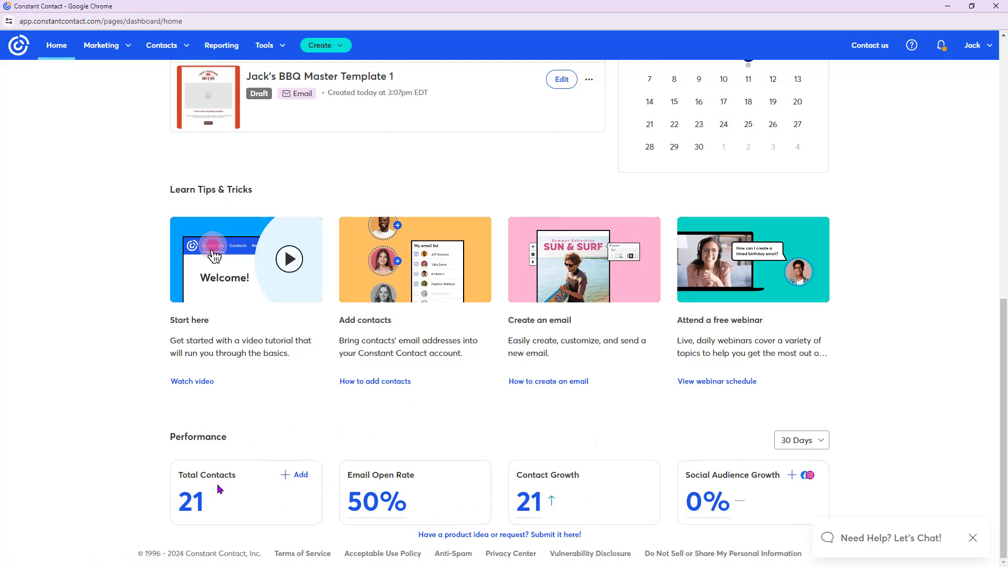
mouse_move(393, 511)
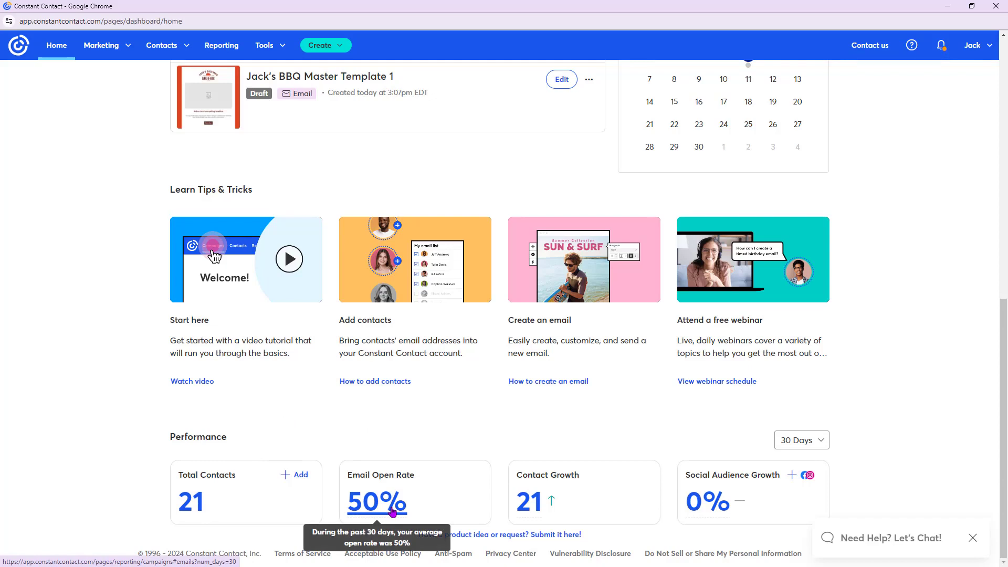
mouse_move(541, 512)
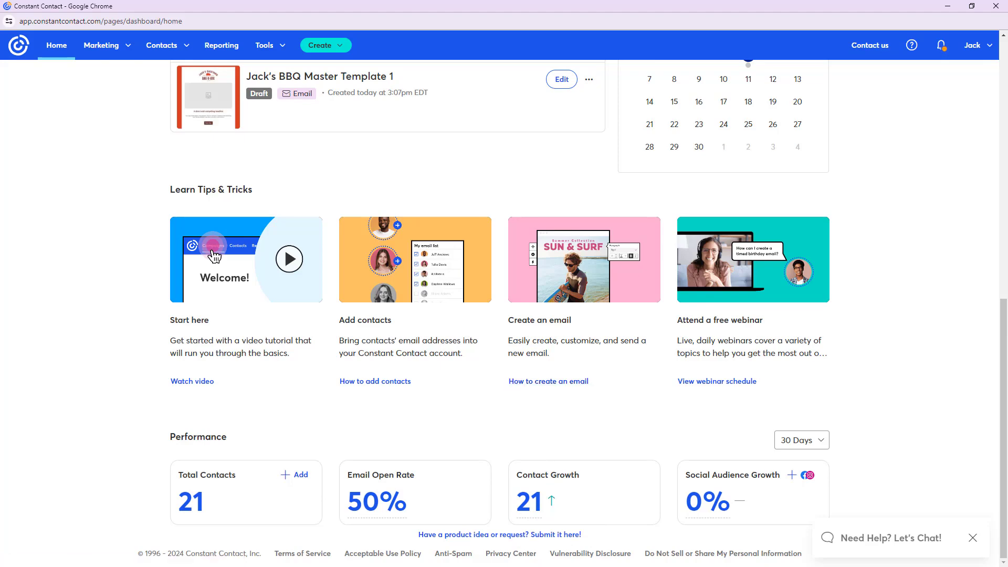
scroll(152, 302, "up", 10)
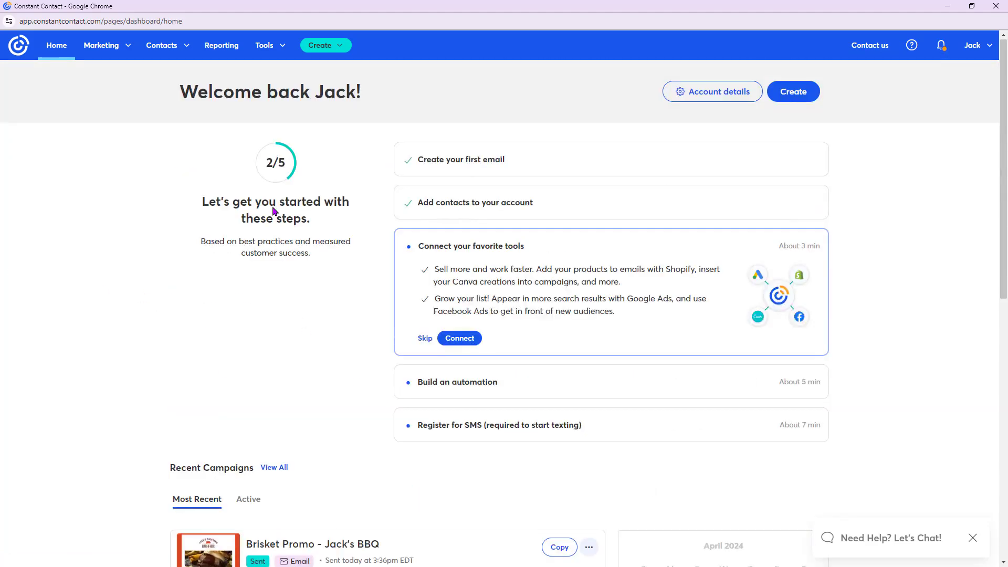
Step: Open the Help panel, browse its articles and resources, and show the Contact us options
left_click(912, 48)
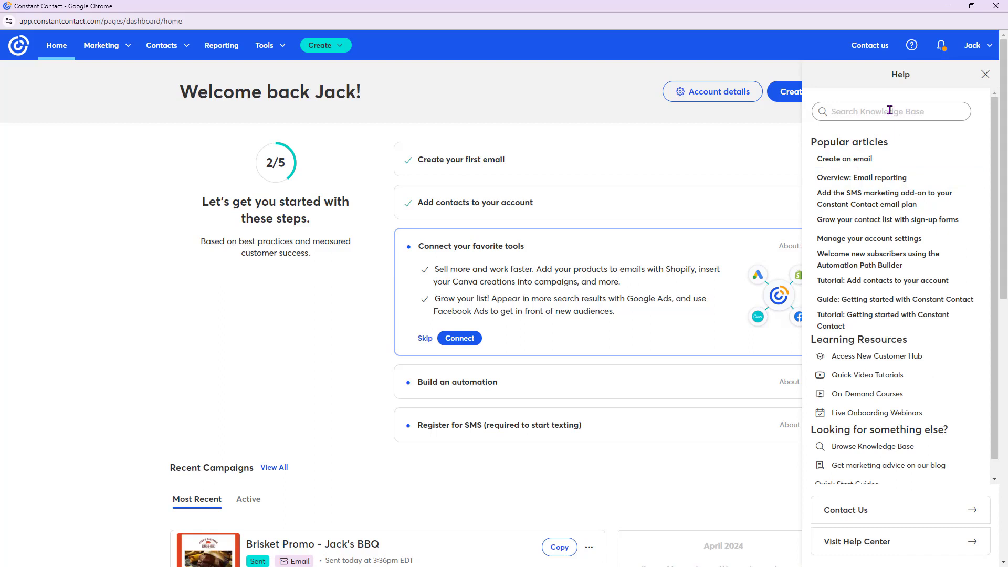
scroll(903, 304, "down", 1)
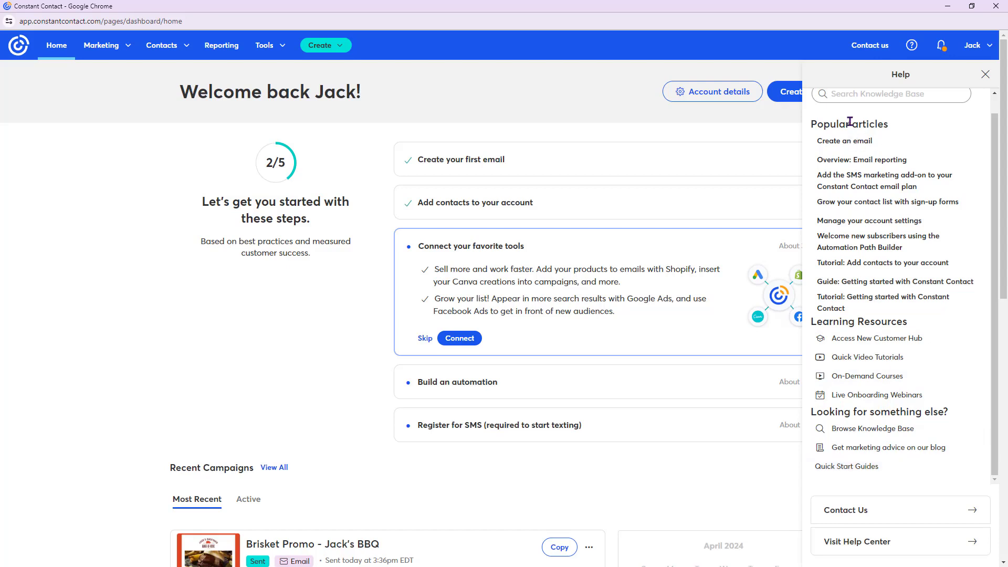
left_click(869, 46)
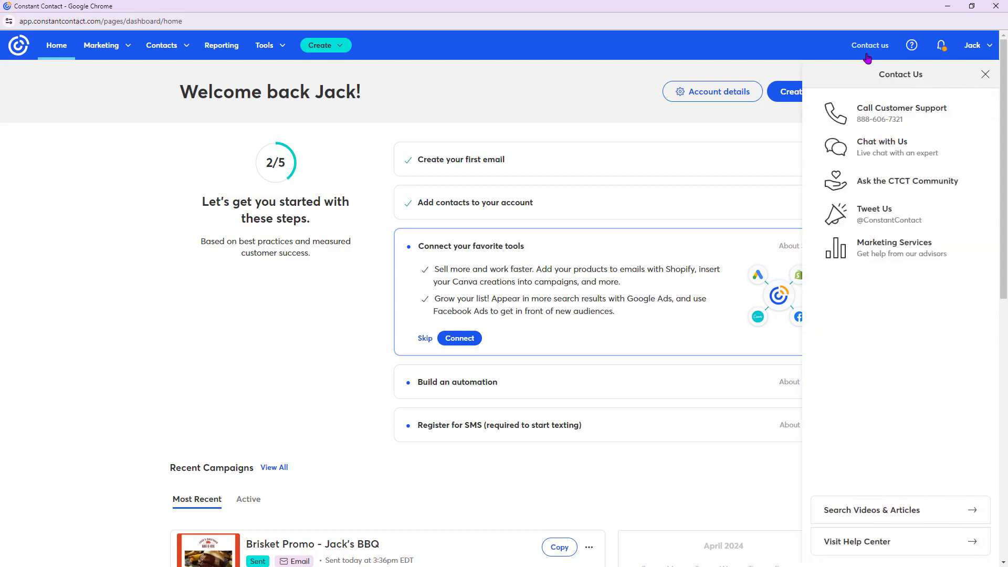
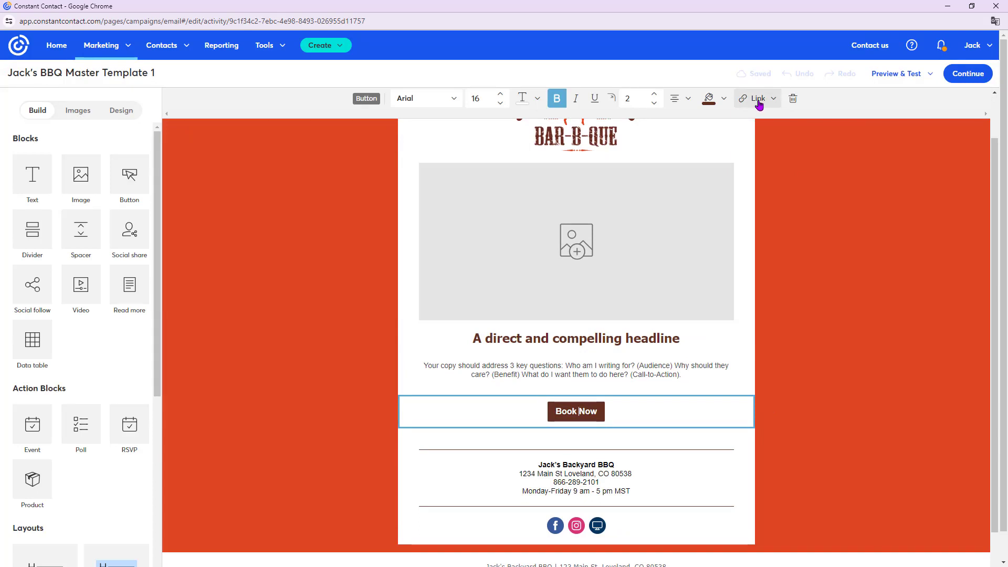
left_click(760, 105)
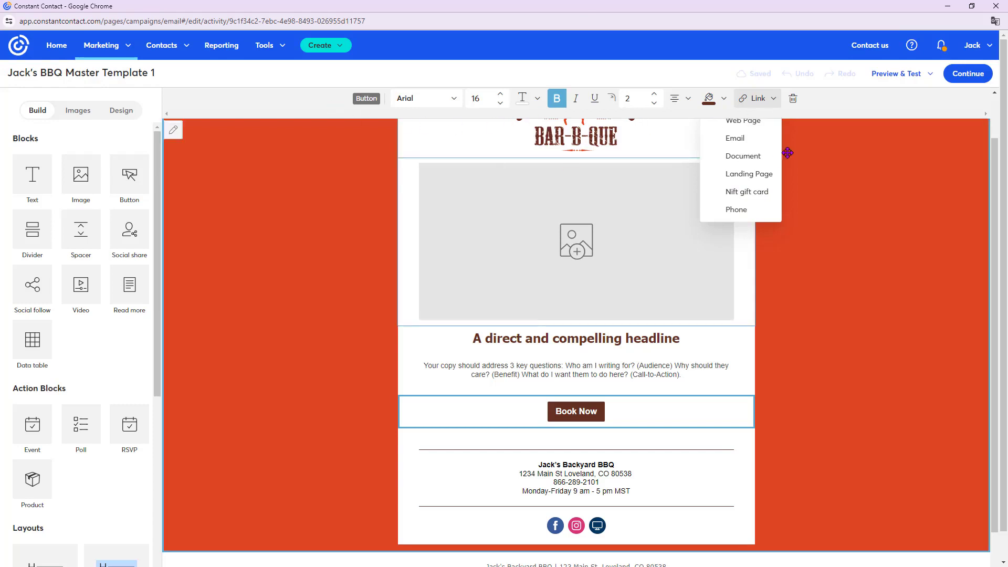
left_click(754, 106)
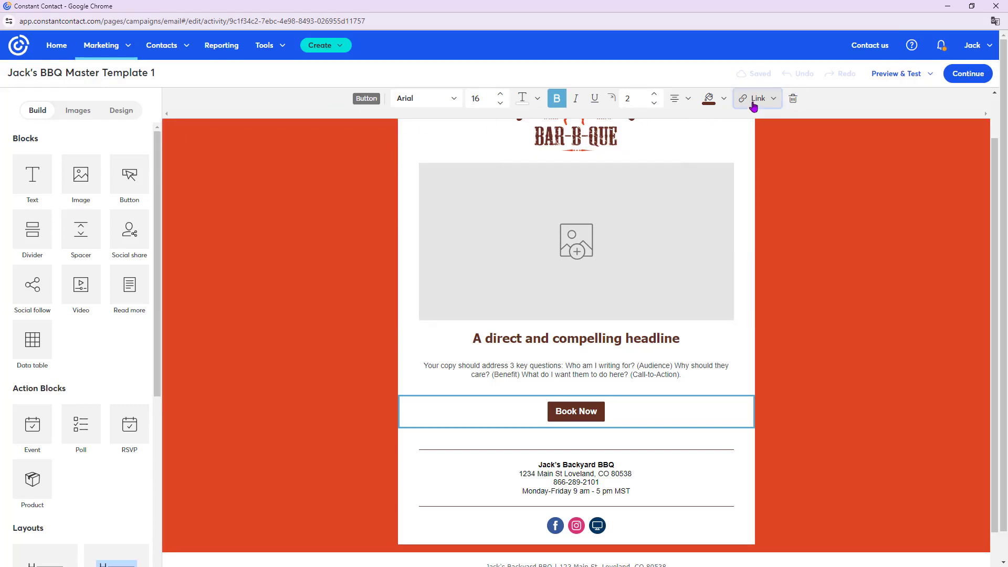
left_click(754, 107)
left_click(599, 480)
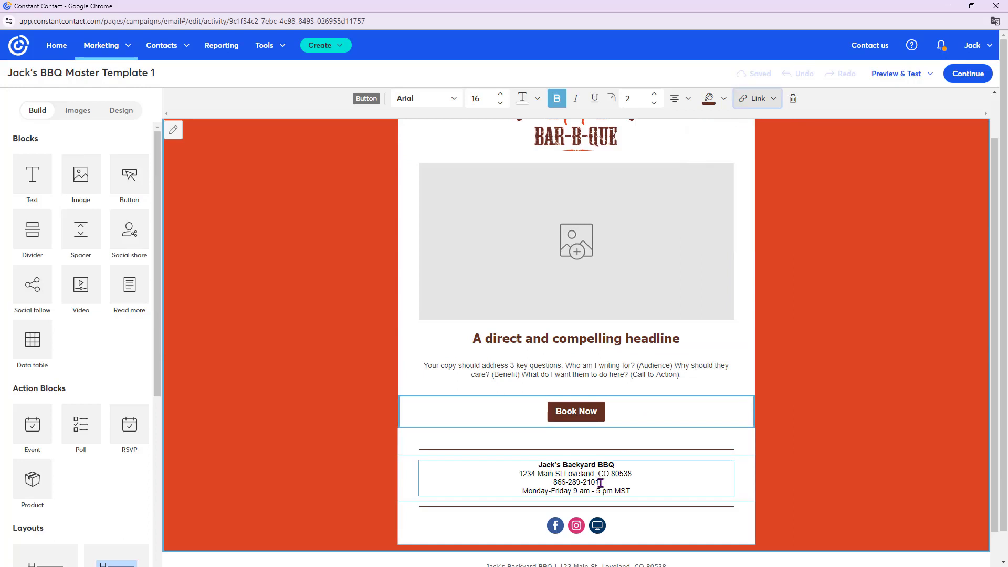
left_click_drag(581, 481, 553, 480)
key("ctrl+c")
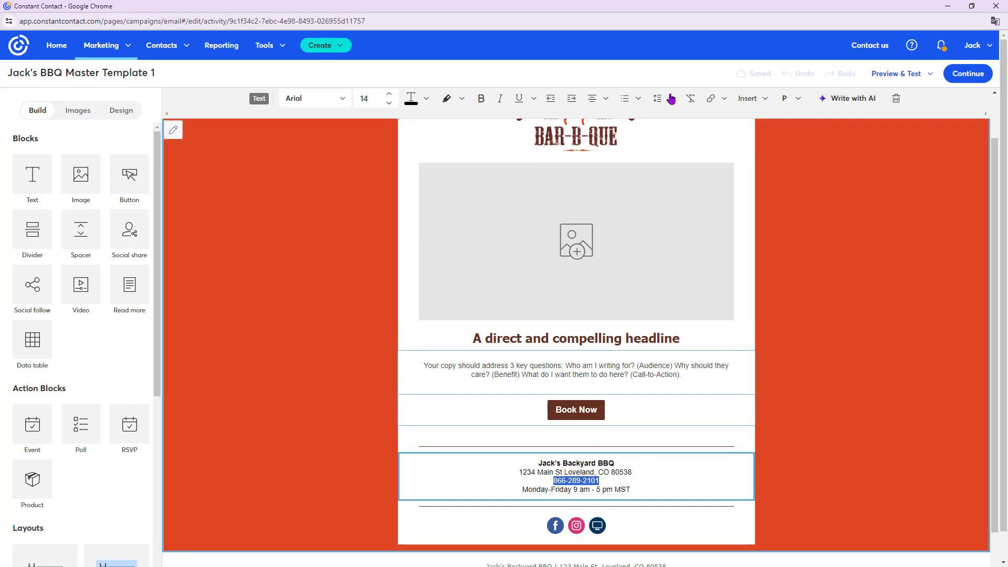
left_click(724, 98)
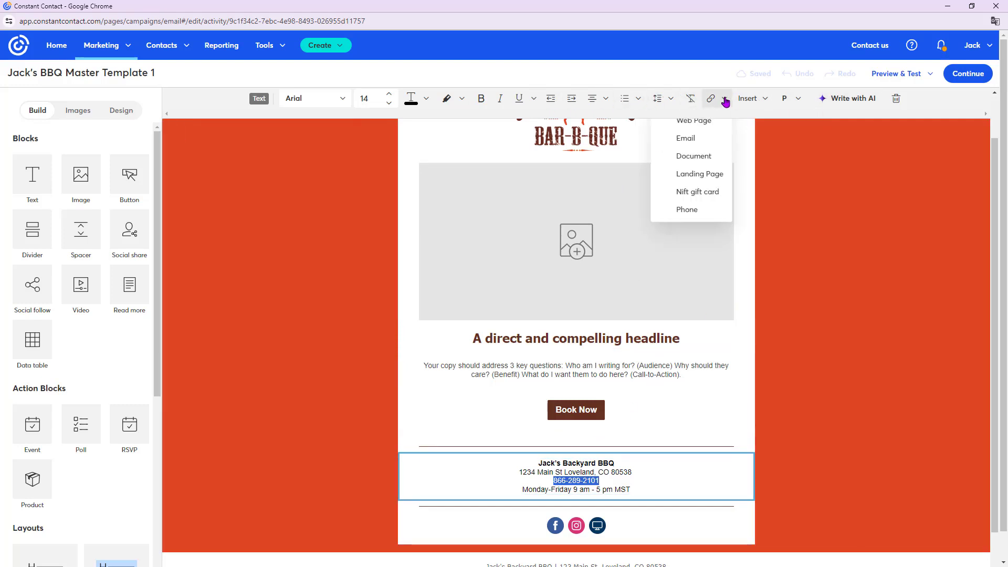
left_click(709, 221)
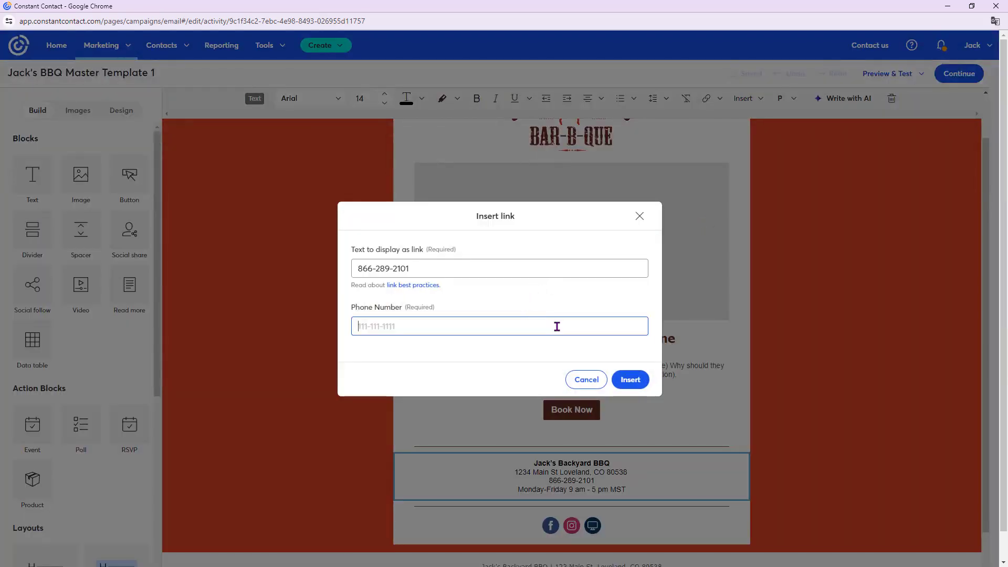
left_click(557, 326)
key("ctrl+v")
left_click(636, 382)
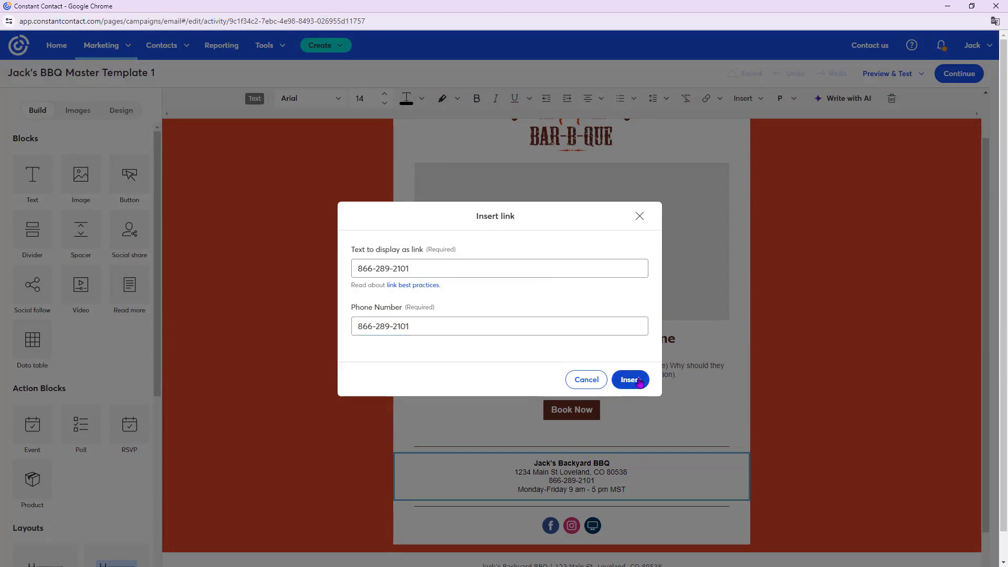
left_click(807, 460)
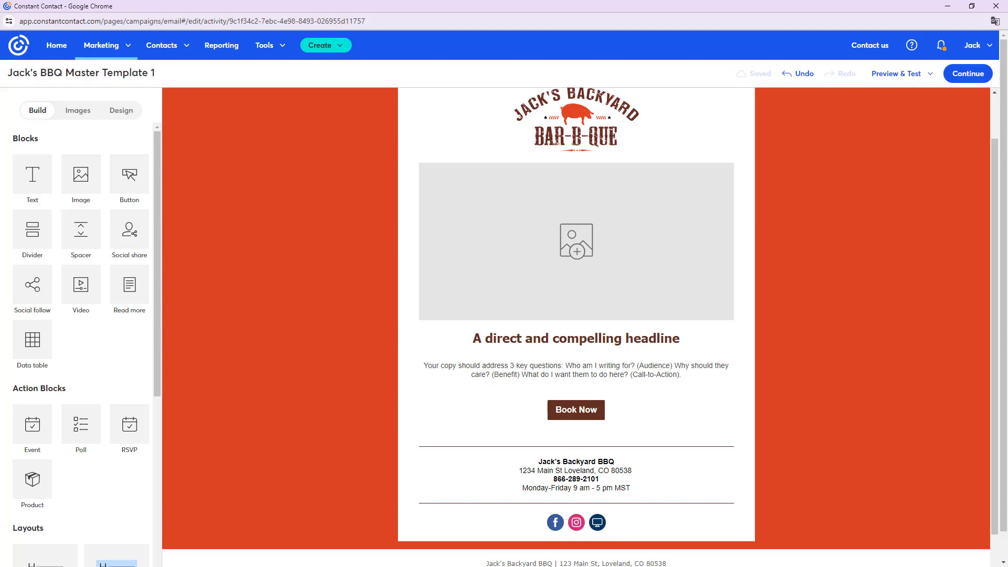
left_click(587, 412)
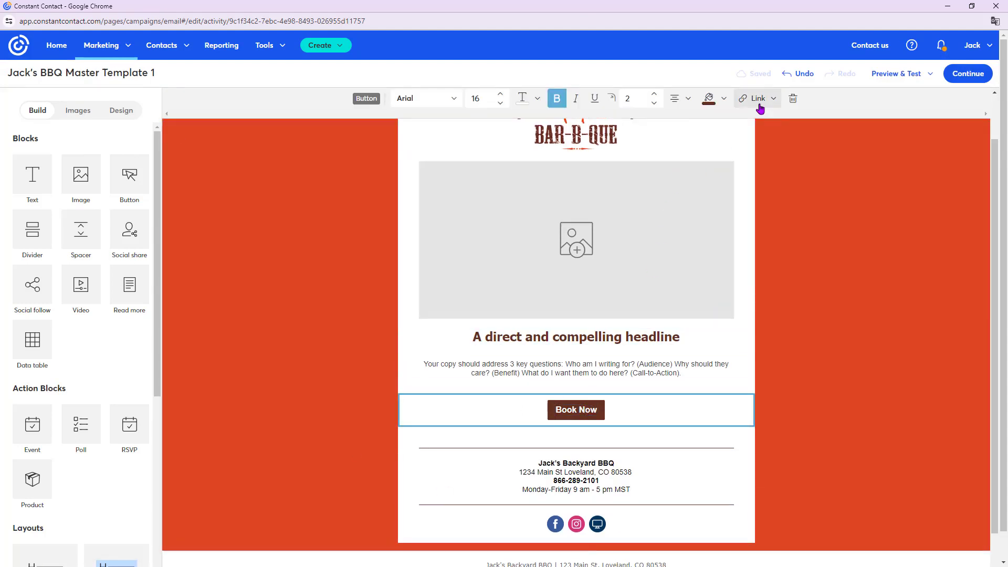
left_click(758, 99)
left_click(747, 124)
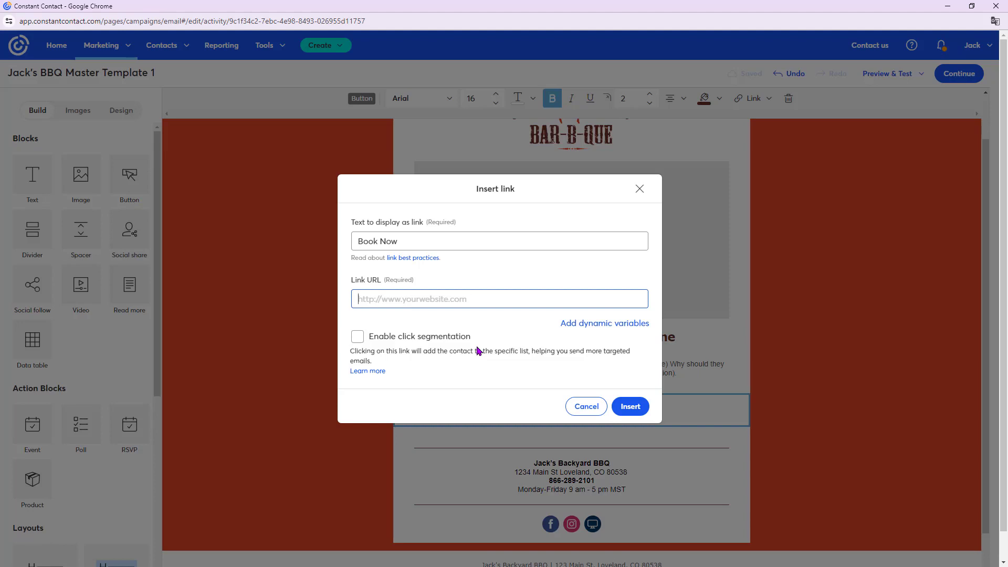
left_click(640, 189)
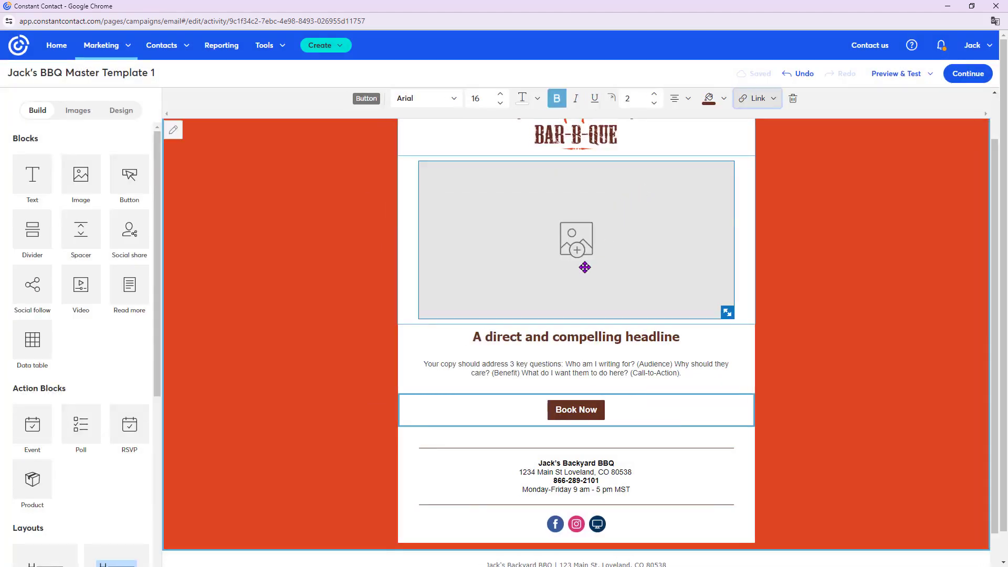
Step: Add an empty line at the start of the body copy
left_click(519, 366)
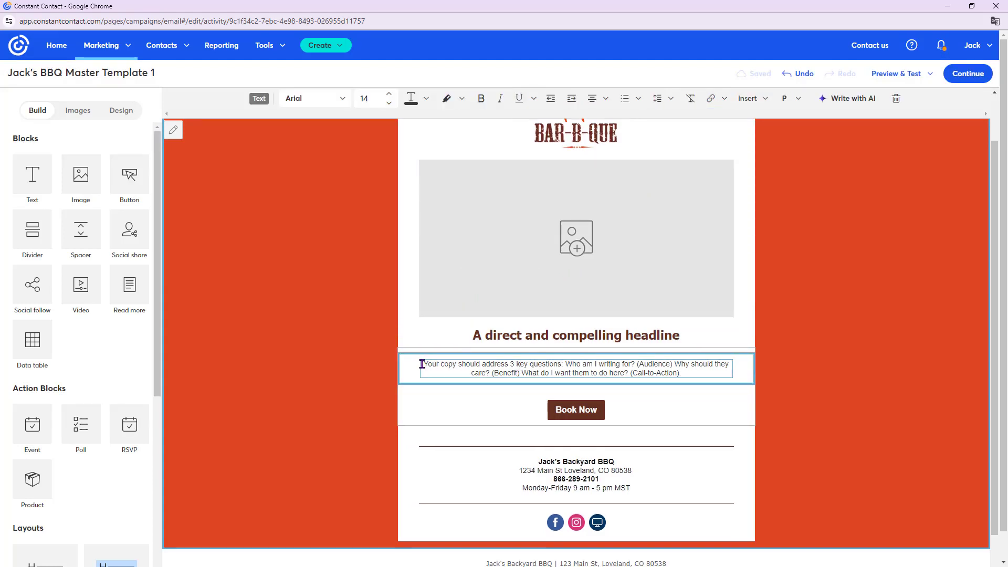
key("Return")
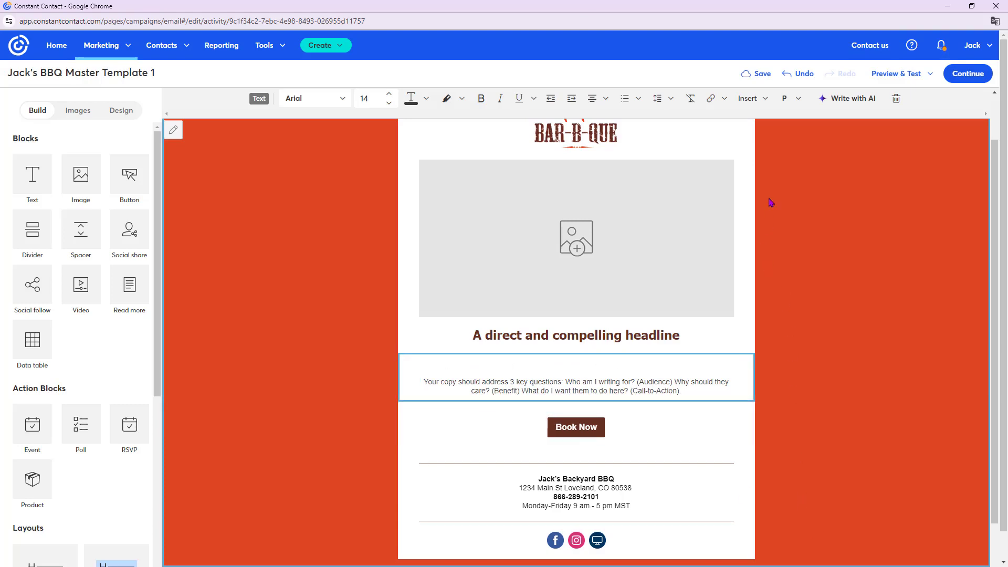
Step: Review the Insert Greeting Tag dialog (Hello, First Name) and cancel without inserting
left_click(758, 99)
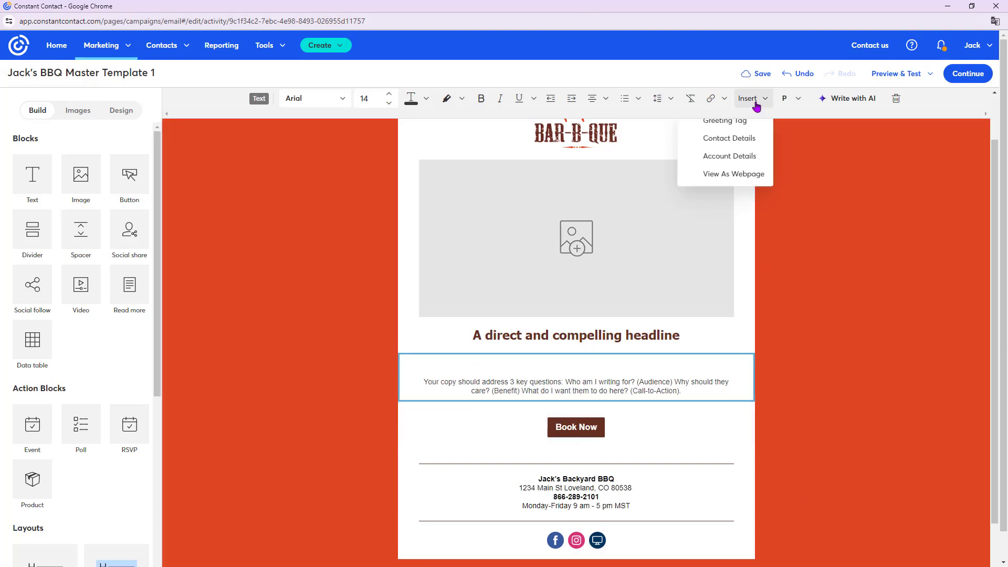
left_click(723, 123)
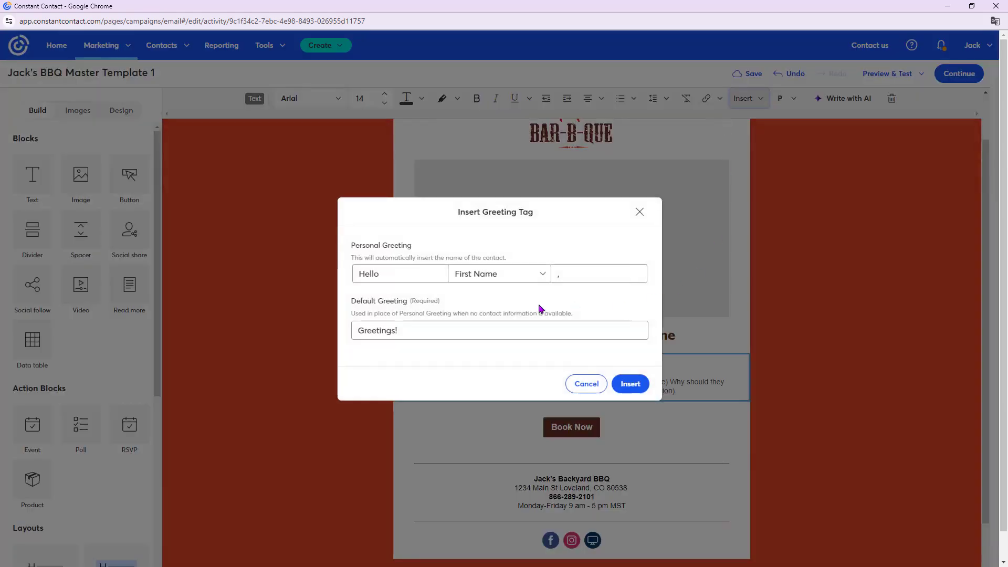
left_click(371, 275)
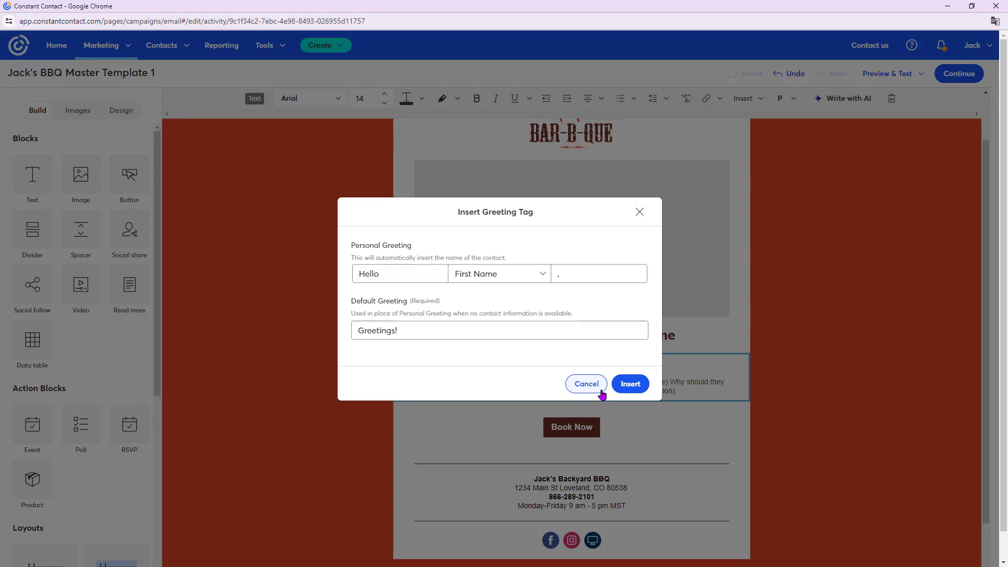
left_click(602, 395)
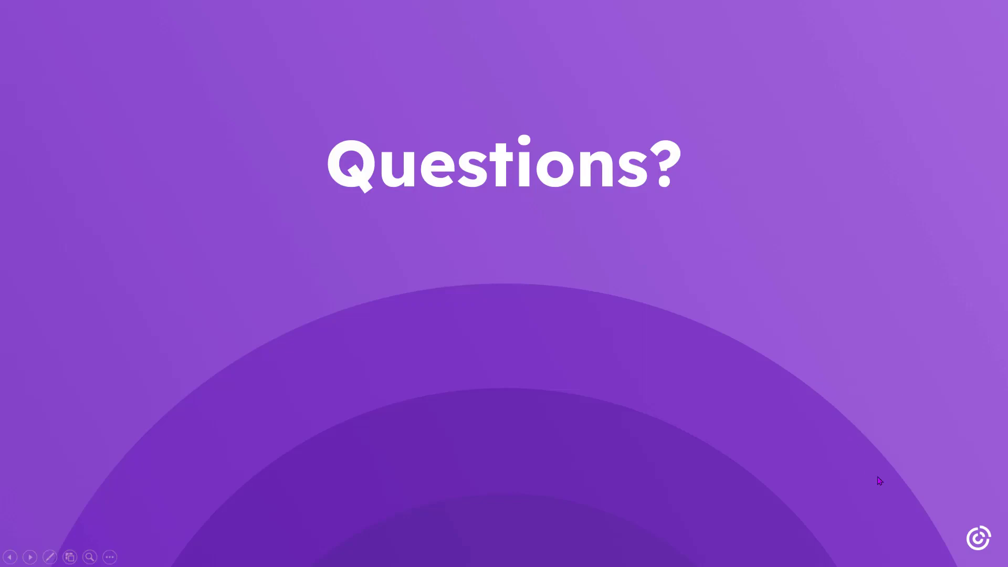
Step: Advance the slideshow from Questions? to the tutorials, courses and support help slide
key("Right")
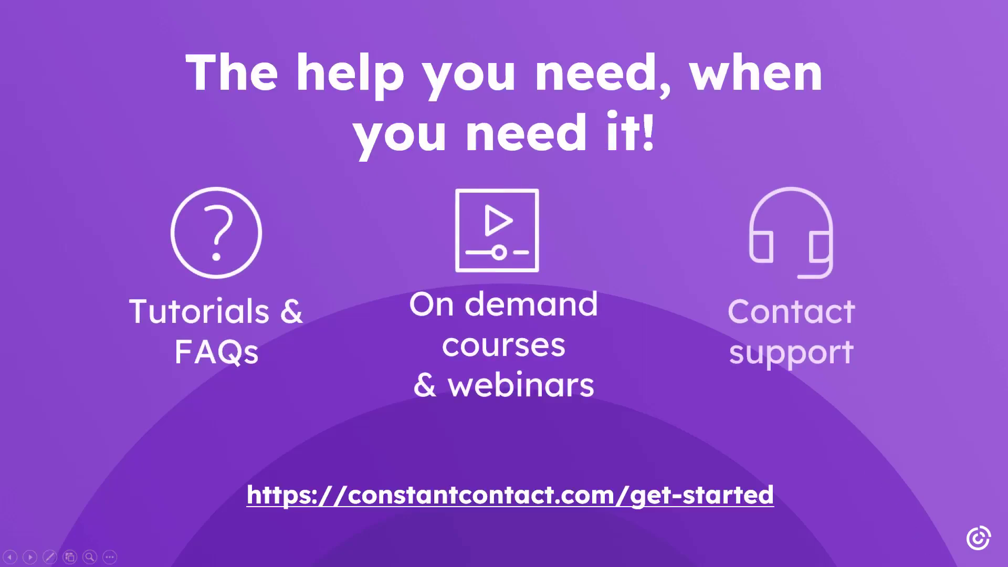